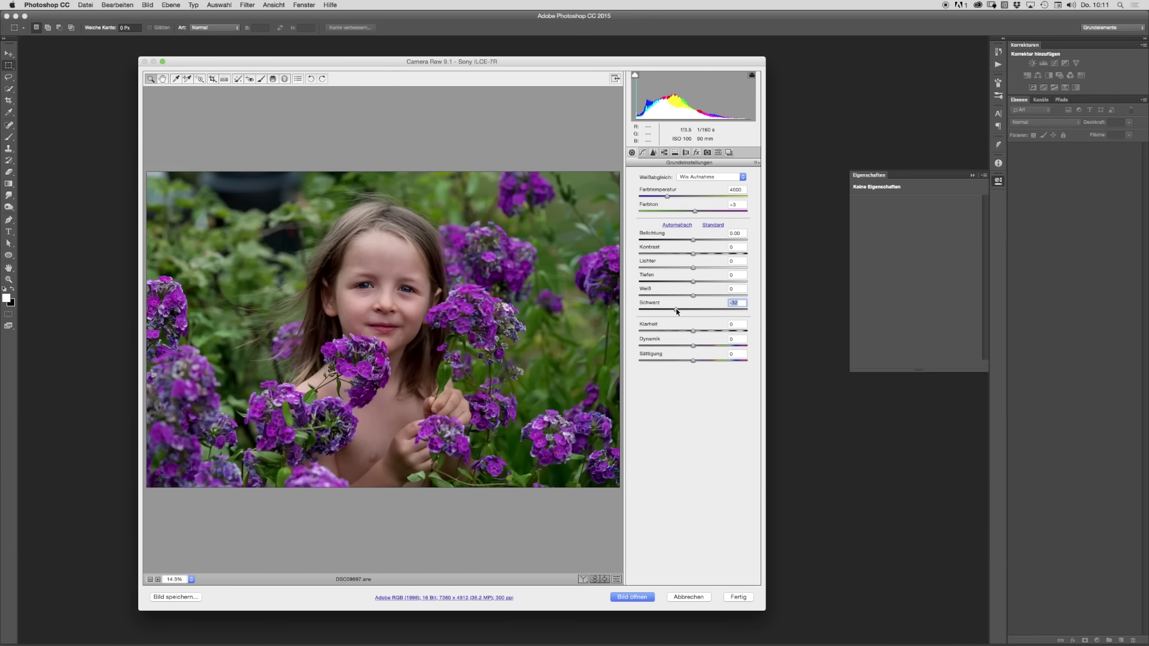
# Step: Set the raw photo's basic tones to Schwarz +23, Lichter -8 and Weiß -3
pyautogui.moveTo(678, 310)
pyautogui.mouseDown()
pyautogui.moveTo(736, 309)
pyautogui.moveTo(692, 309)
pyautogui.mouseUp()
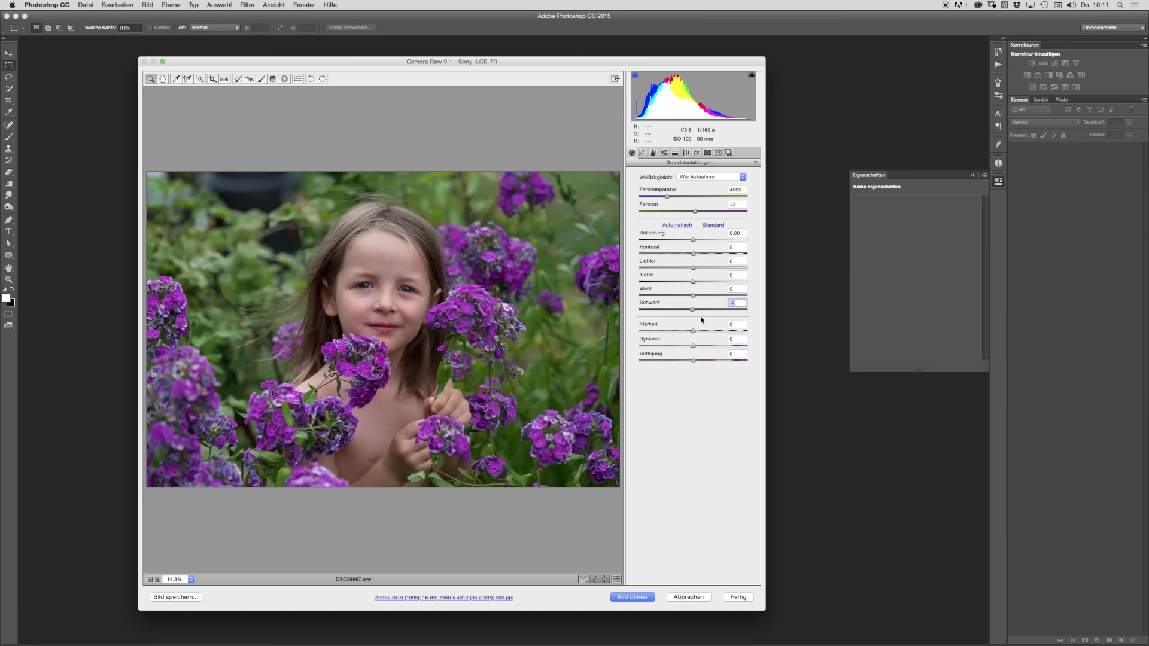
pyautogui.moveTo(693, 310); pyautogui.dragTo(705, 309)
pyautogui.moveTo(693, 268); pyautogui.dragTo(691, 297)
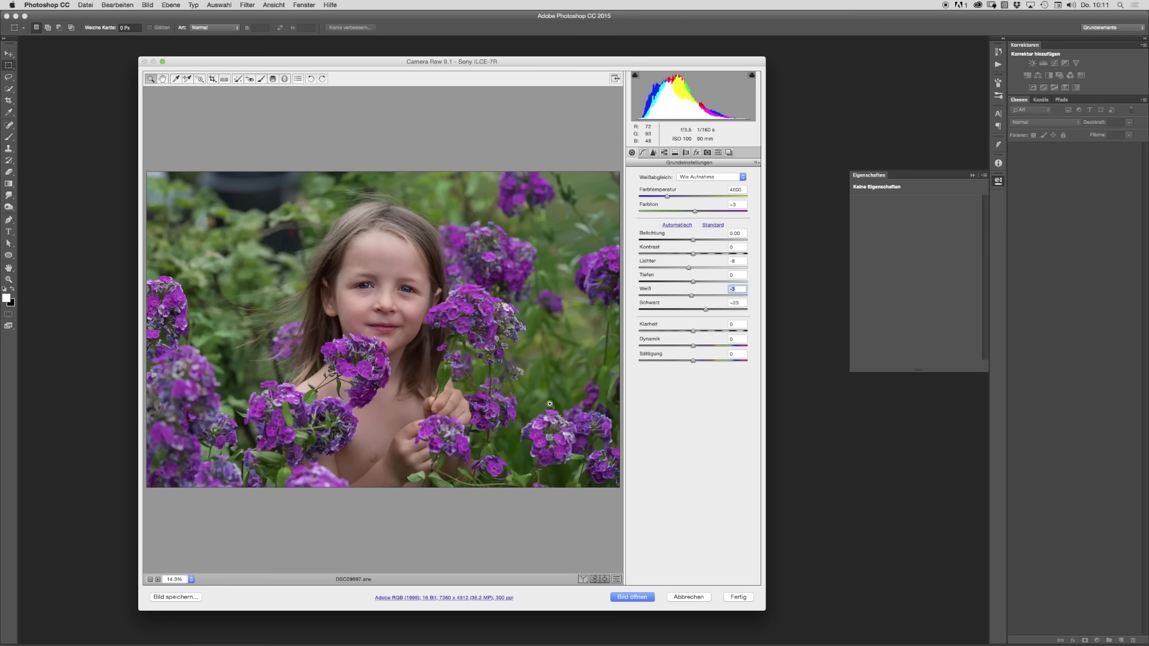
# Step: Toggle the lens profile correction and the chromatic aberration removal to compare their effect on the raw photo
pyautogui.click(686, 152)
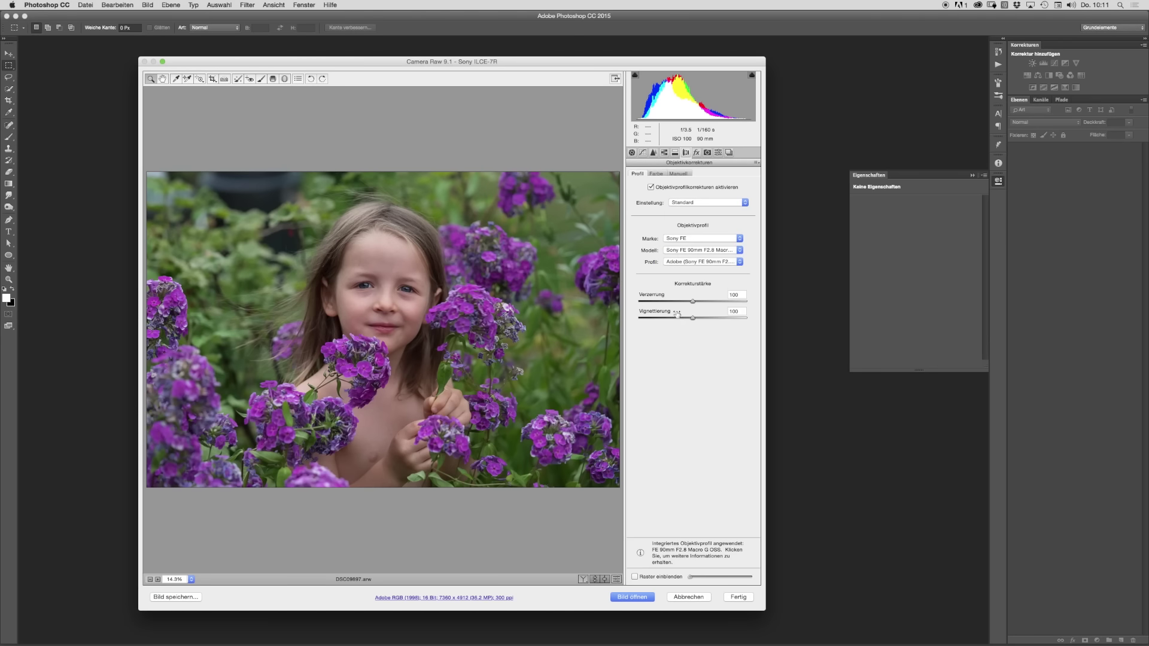
pyautogui.click(651, 187)
pyautogui.click(651, 186)
pyautogui.click(650, 188)
pyautogui.click(657, 174)
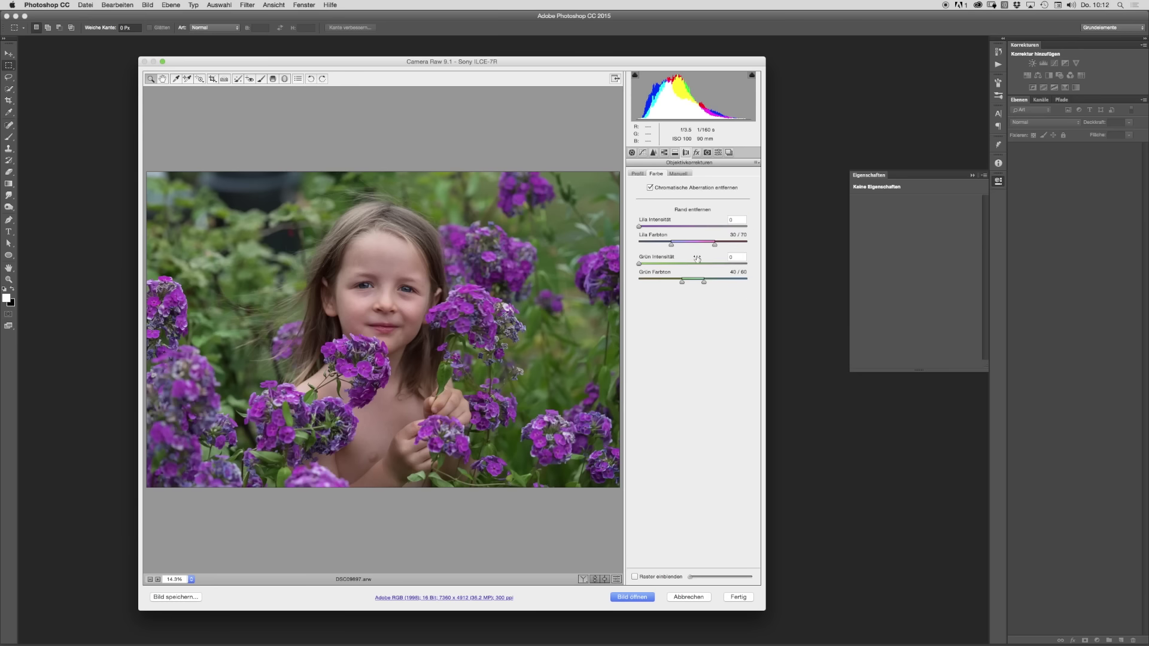
pyautogui.click(651, 188)
pyautogui.click(650, 188)
# Step: Open the developed raw photo in Photoshop and convert it to 8 bits per channel
pyautogui.click(633, 598)
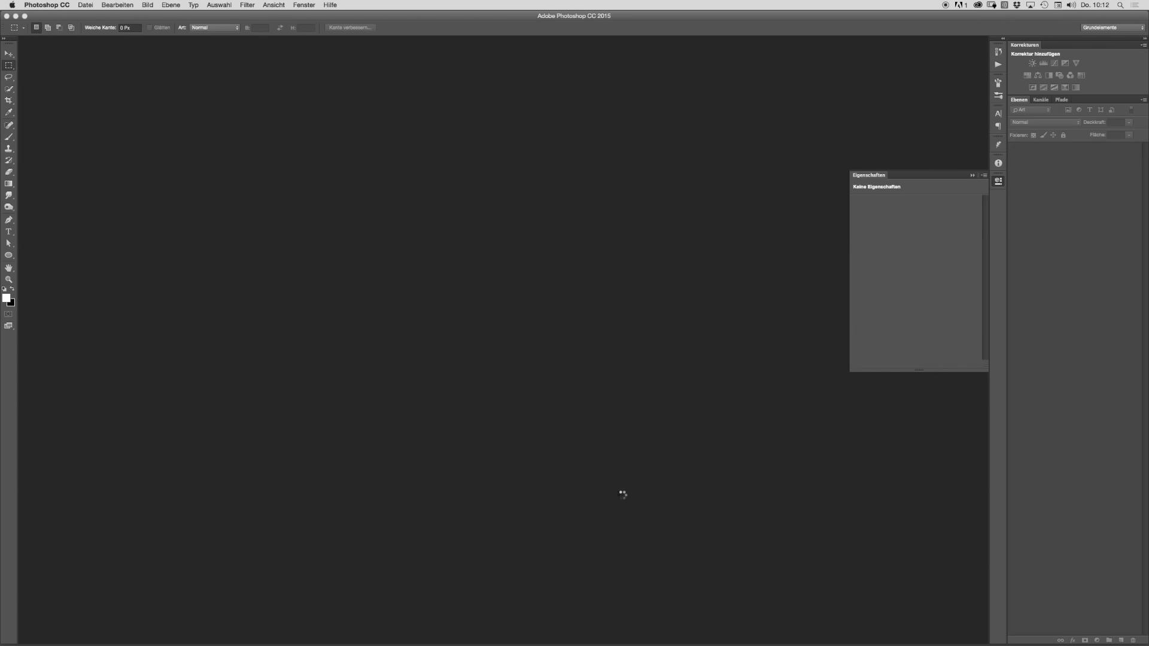
pyautogui.click(513, 315)
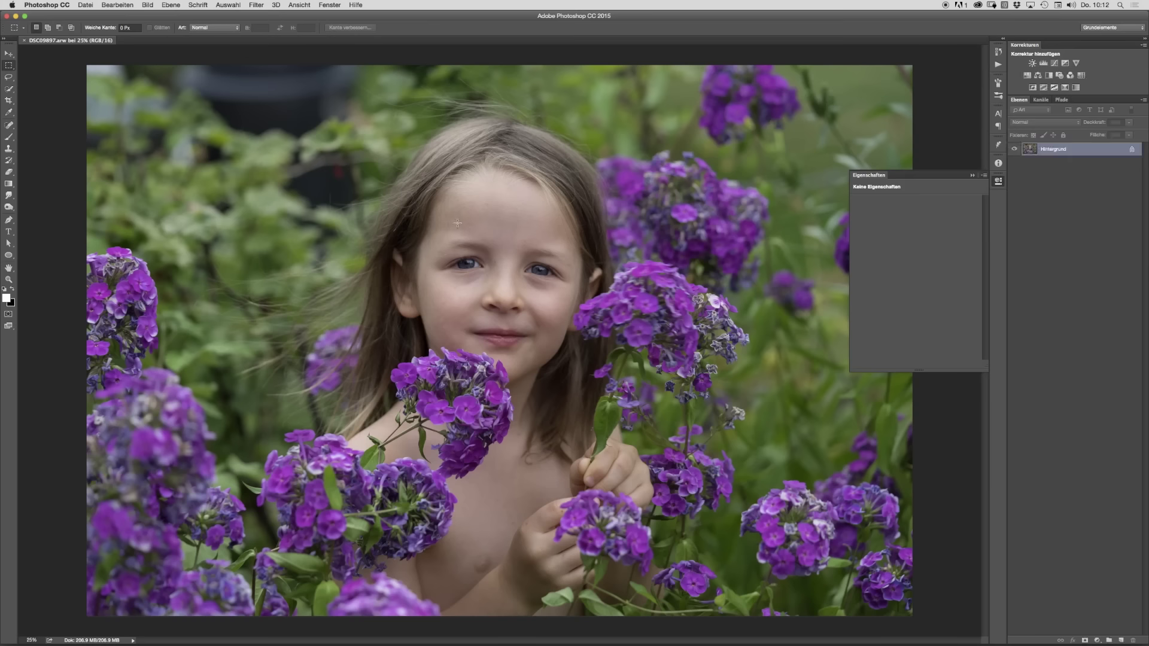
pyautogui.click(148, 5)
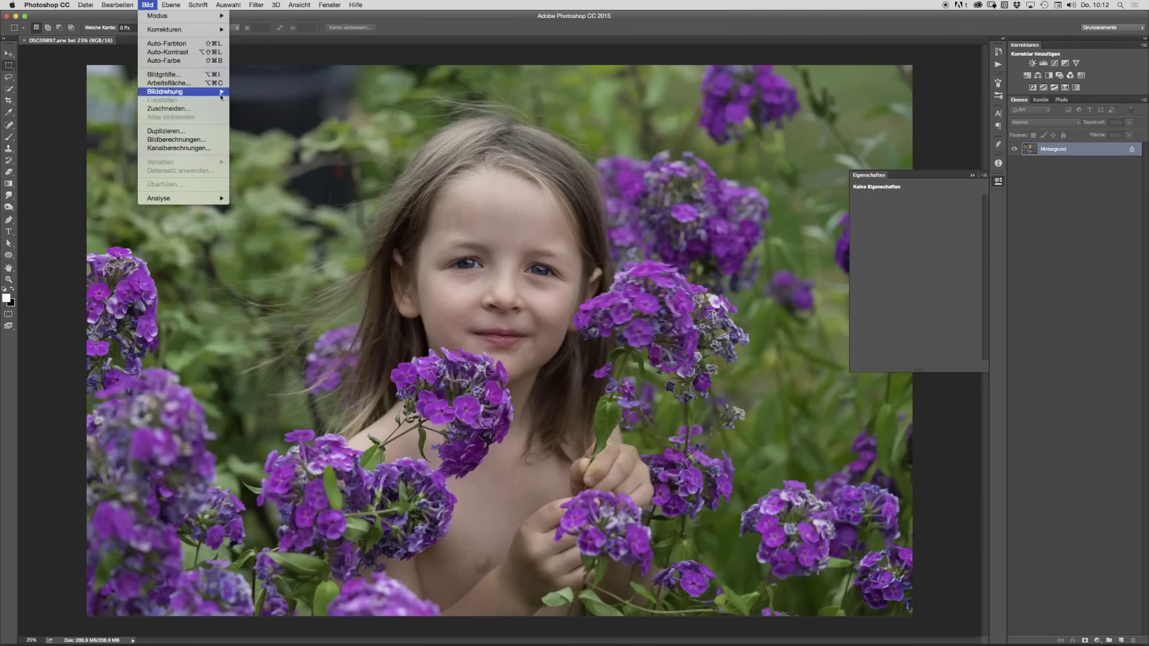
pyautogui.moveTo(210, 34)
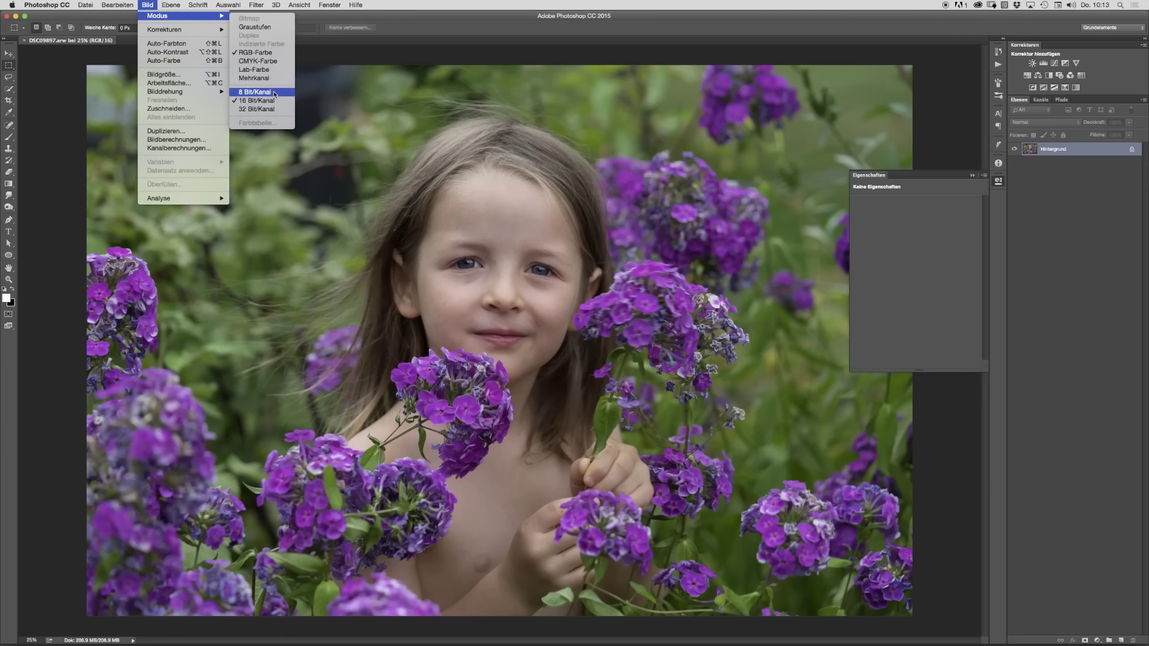
pyautogui.click(275, 93)
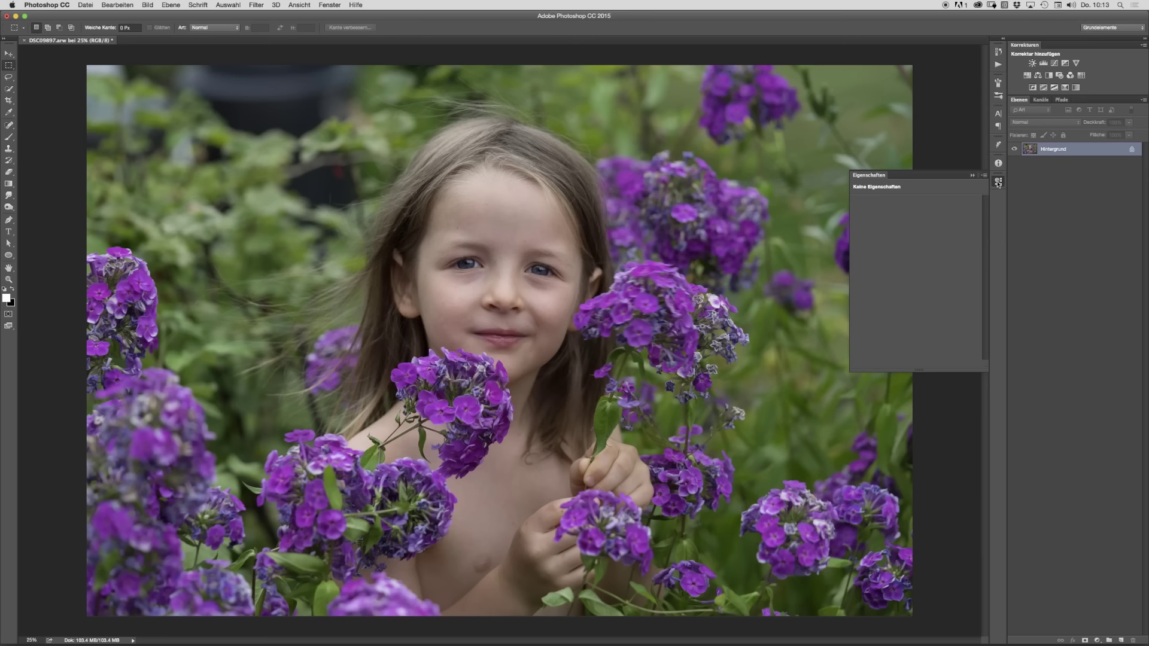
pyautogui.click(755, 345)
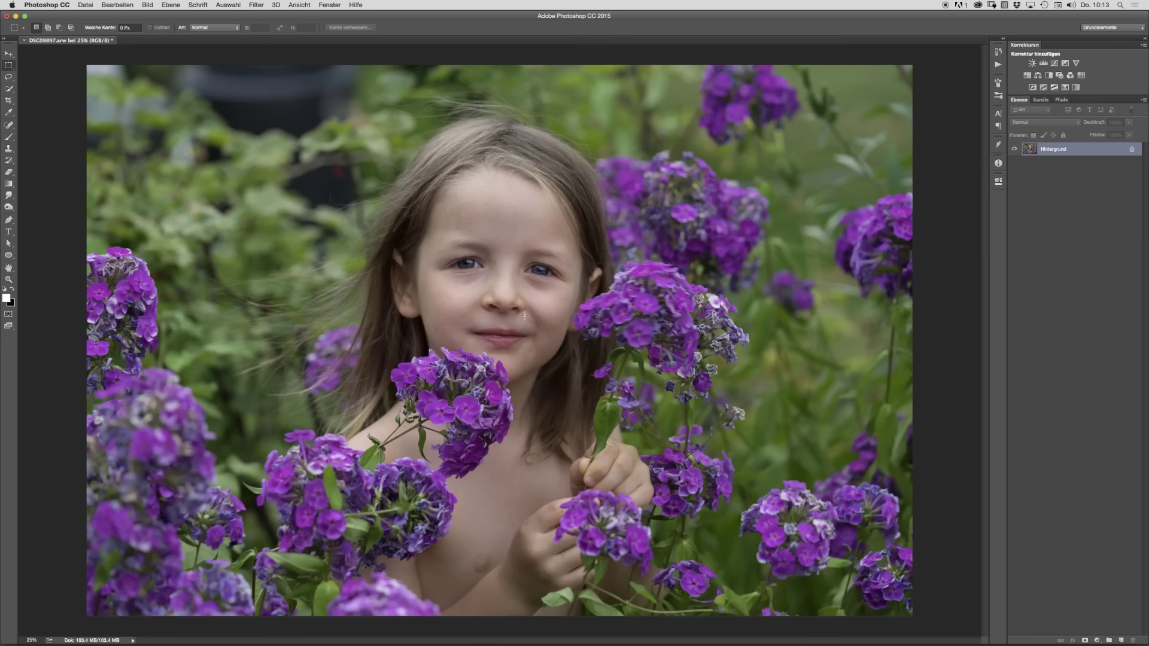
# Step: Try a Black & White adjustment layer above the background and delete it again
pyautogui.click(1049, 76)
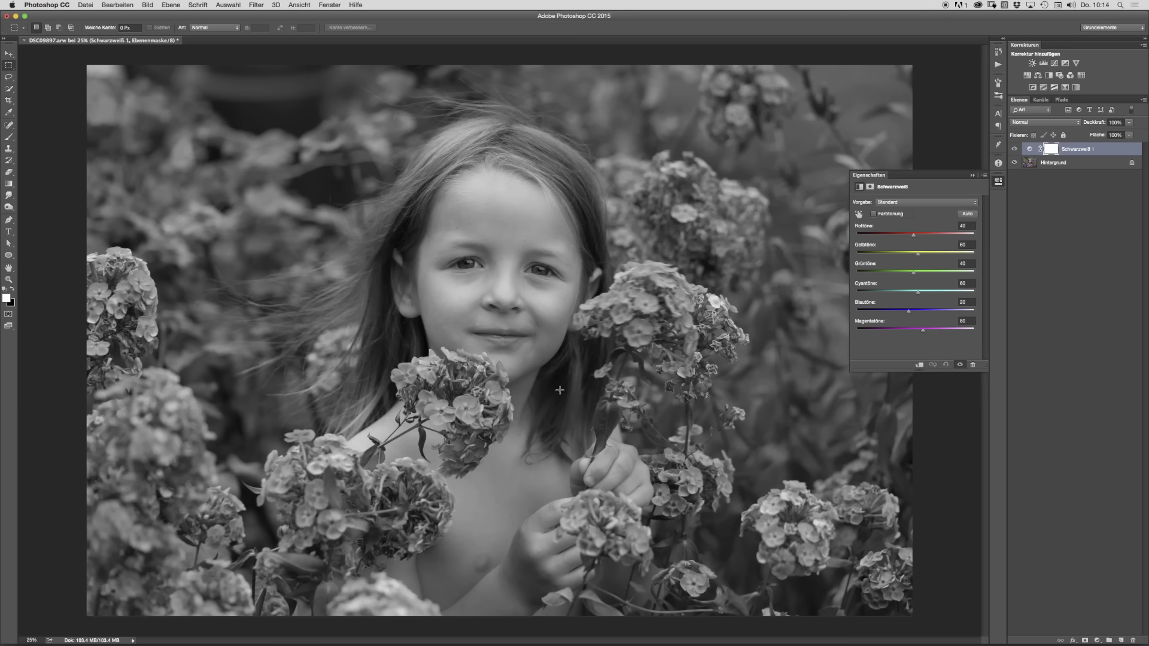
pyautogui.click(1062, 172)
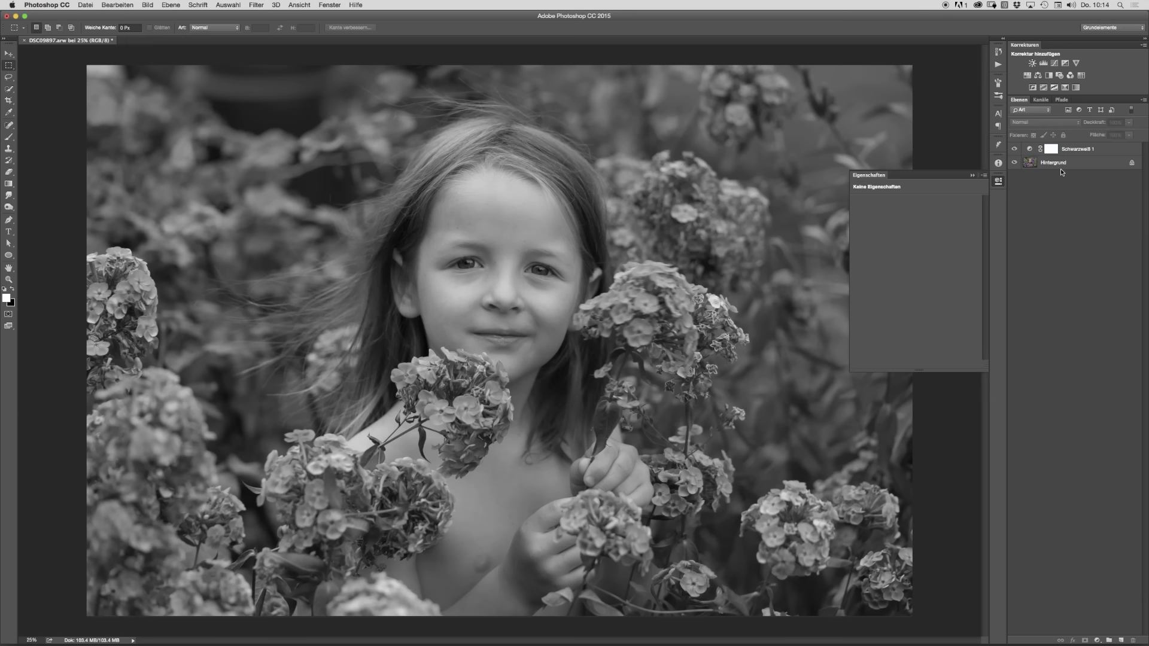
pyautogui.click(1081, 151)
pyautogui.press('Delete')
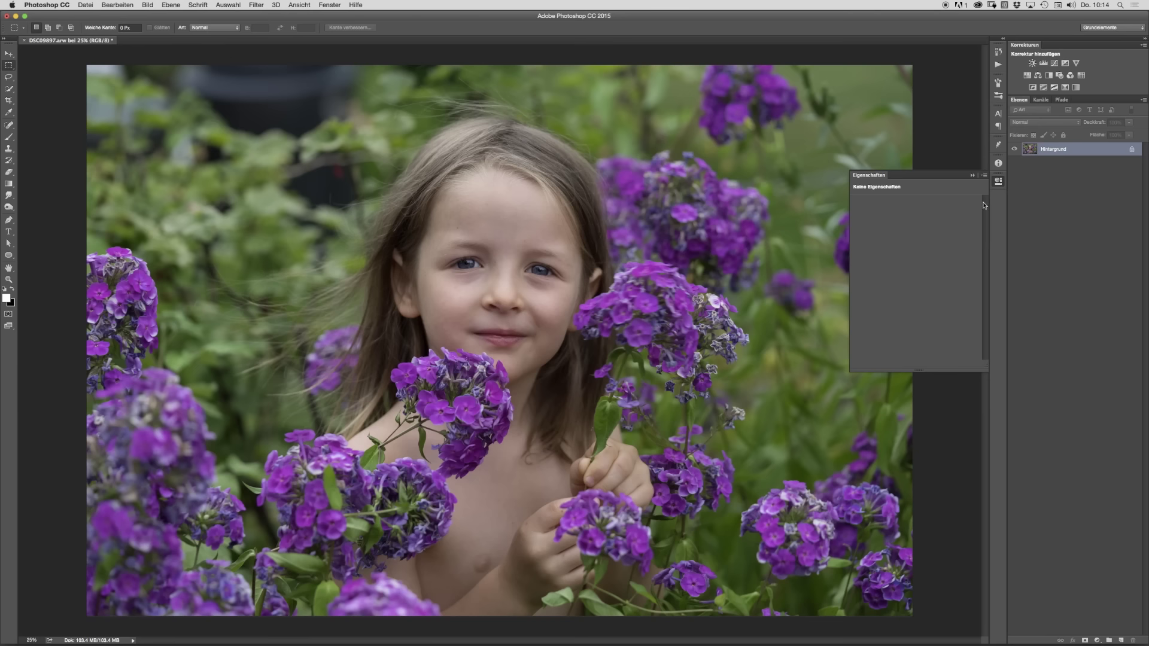
# Step: Add a Curves adjustment layer and pull the middle of the RGB curve down to darken the whole photo
pyautogui.click(1054, 63)
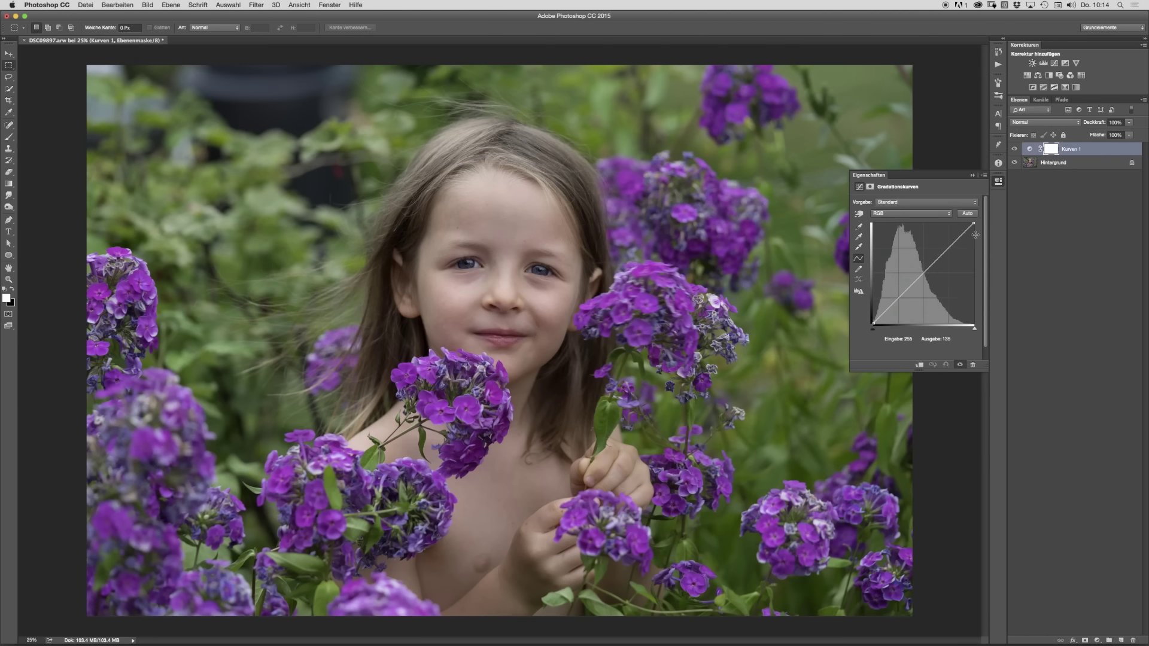
pyautogui.click(924, 274)
pyautogui.moveTo(927, 280)
pyautogui.mouseDown()
pyautogui.moveTo(916, 239)
pyautogui.moveTo(888, 219)
pyautogui.moveTo(932, 287)
pyautogui.mouseUp()
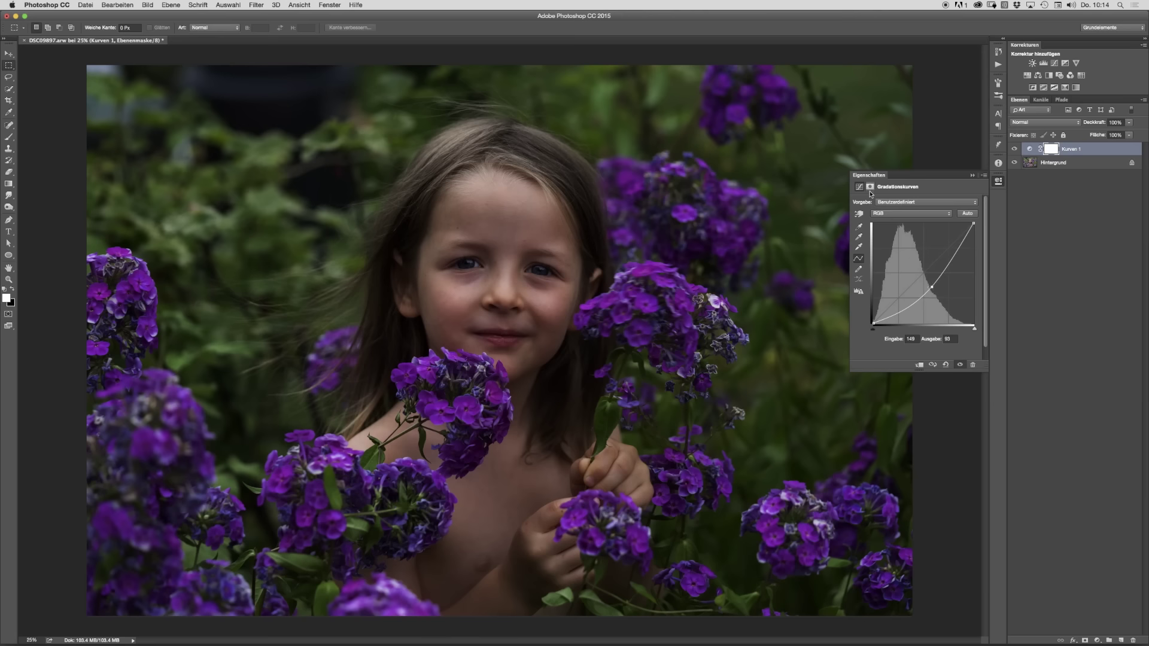
# Step: Paint black with a very large soft brush on the Curves layer's mask to clear the darkening from the girl's face
pyautogui.click(1051, 153)
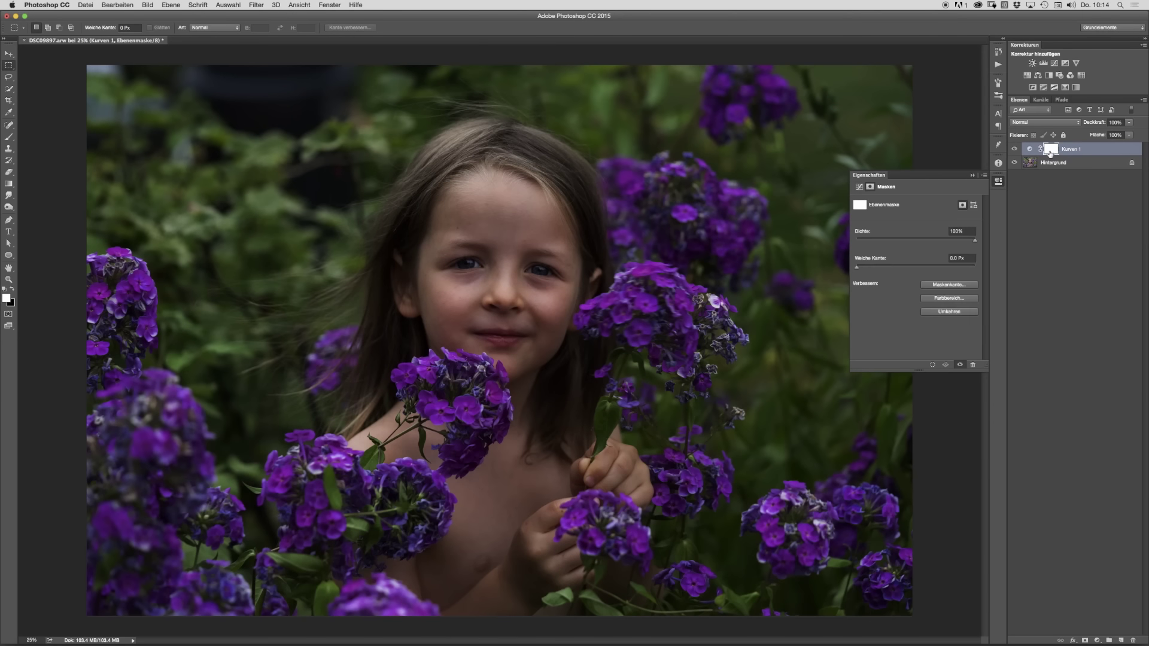
pyautogui.click(9, 137)
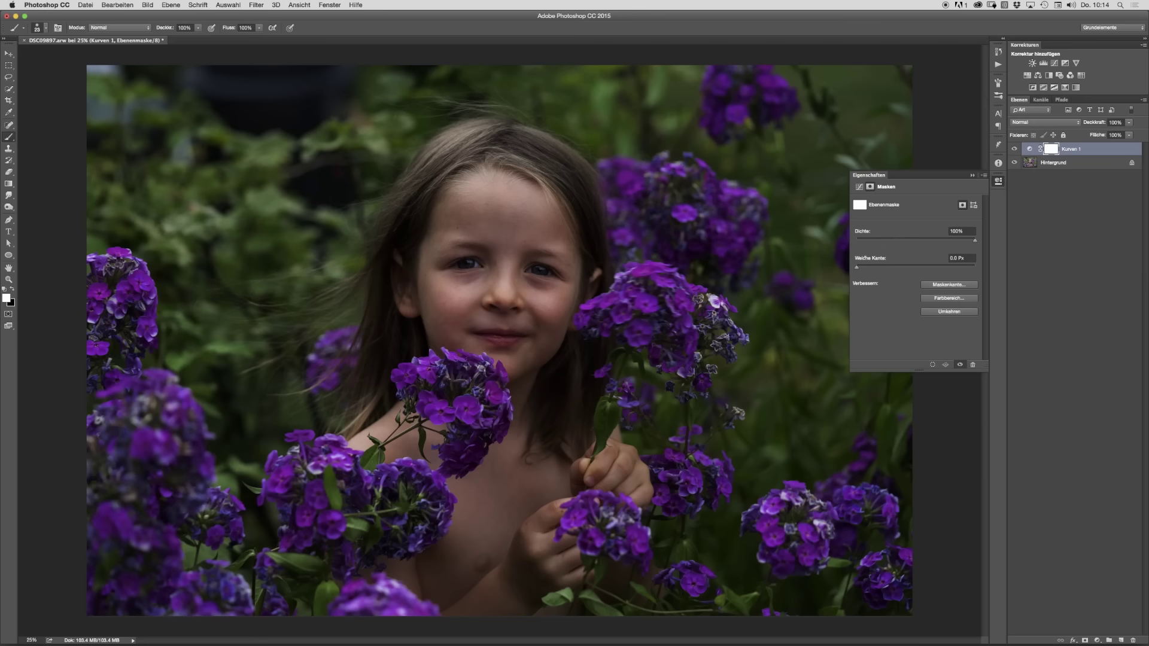
pyautogui.click(48, 28)
pyautogui.doubleClick(19, 96)
pyautogui.moveTo(484, 326); pyautogui.dragTo(605, 331)
pyautogui.moveTo(525, 235)
pyautogui.mouseDown()
pyautogui.moveTo(505, 244)
pyautogui.moveTo(527, 283)
pyautogui.moveTo(562, 284)
pyautogui.mouseUp()
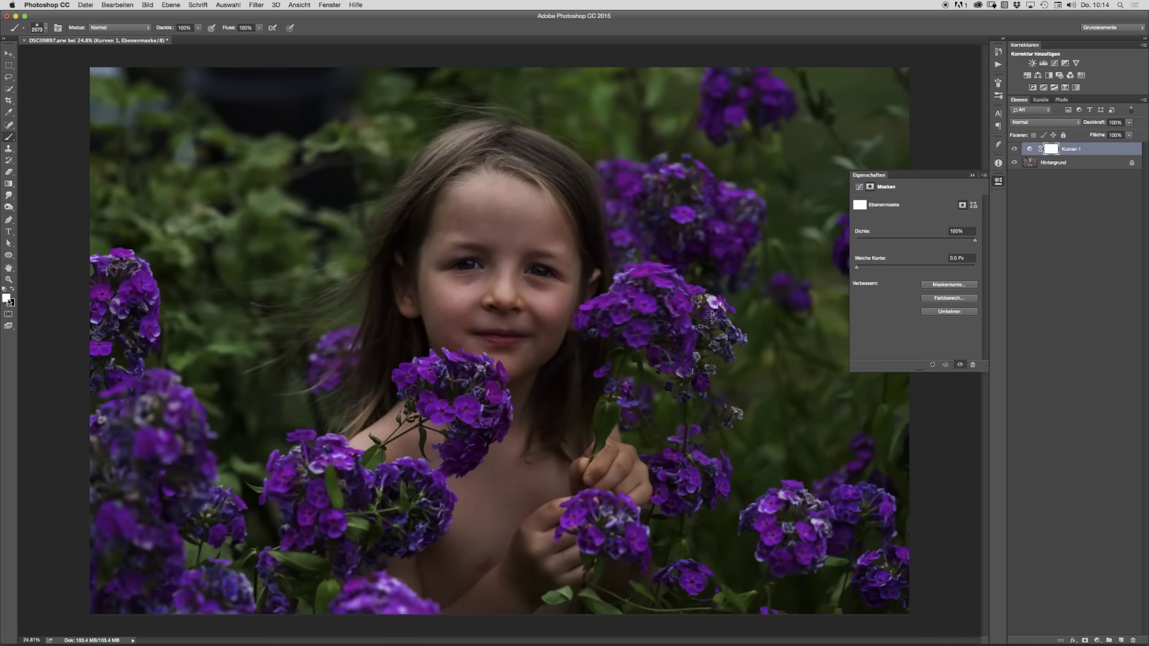
pyautogui.press('x')
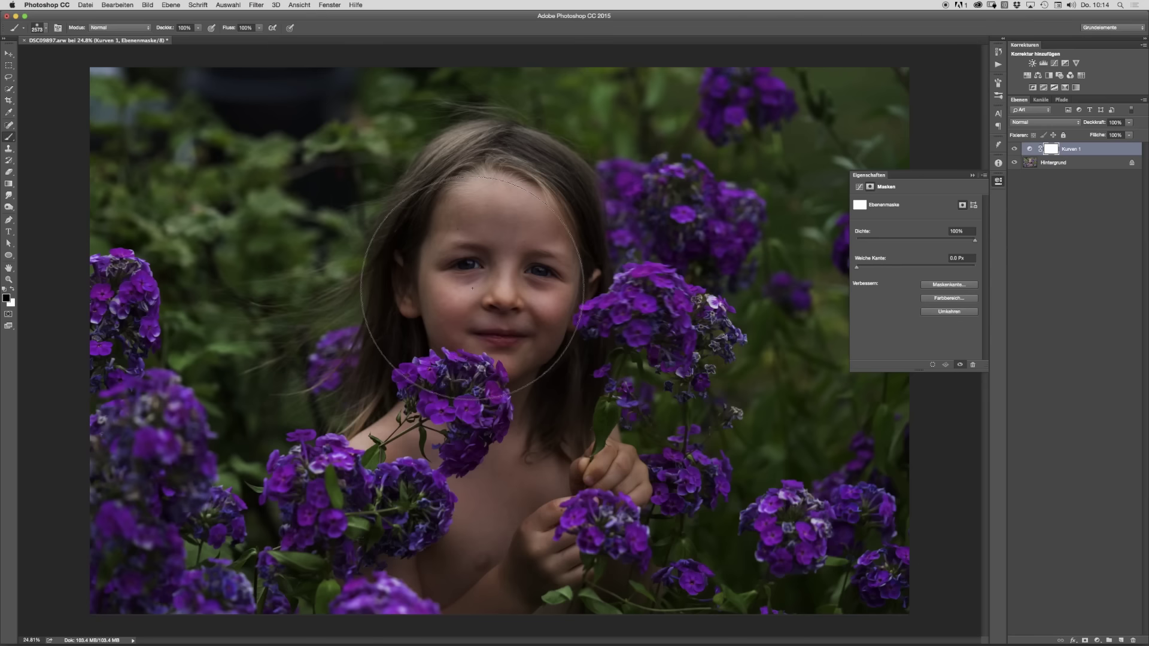
pyautogui.press('super+space')
pyautogui.moveTo(487, 294)
pyautogui.mouseDown()
pyautogui.moveTo(522, 291)
pyautogui.moveTo(491, 289)
pyautogui.moveTo(547, 311)
pyautogui.moveTo(540, 330)
pyautogui.mouseUp()
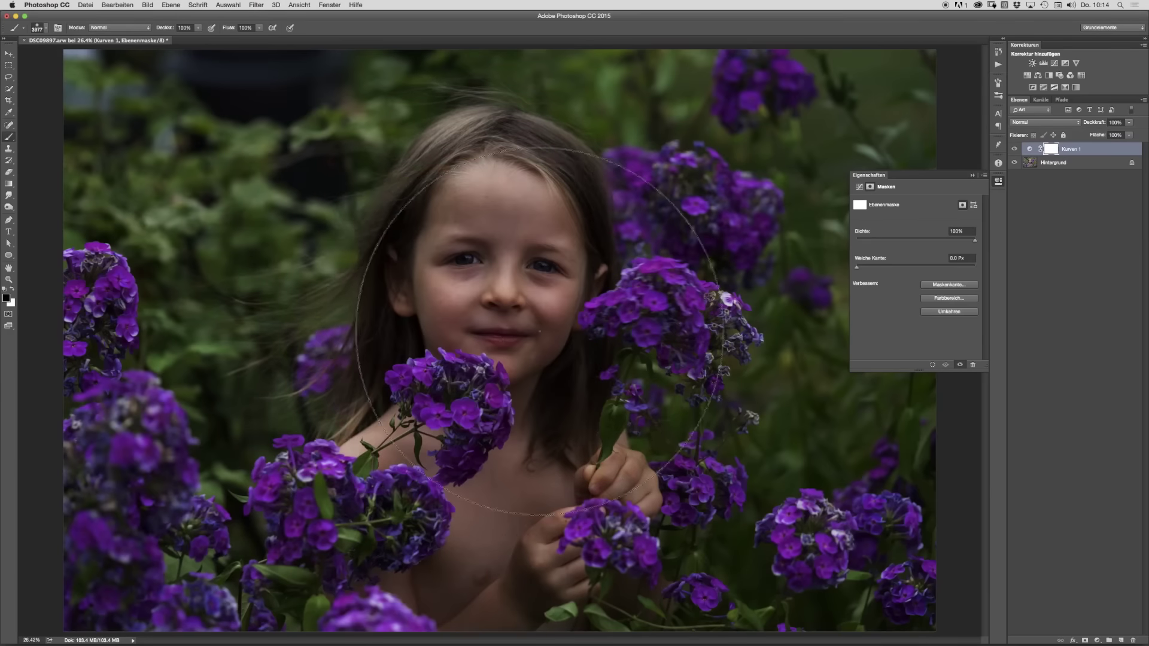
pyautogui.click(501, 336)
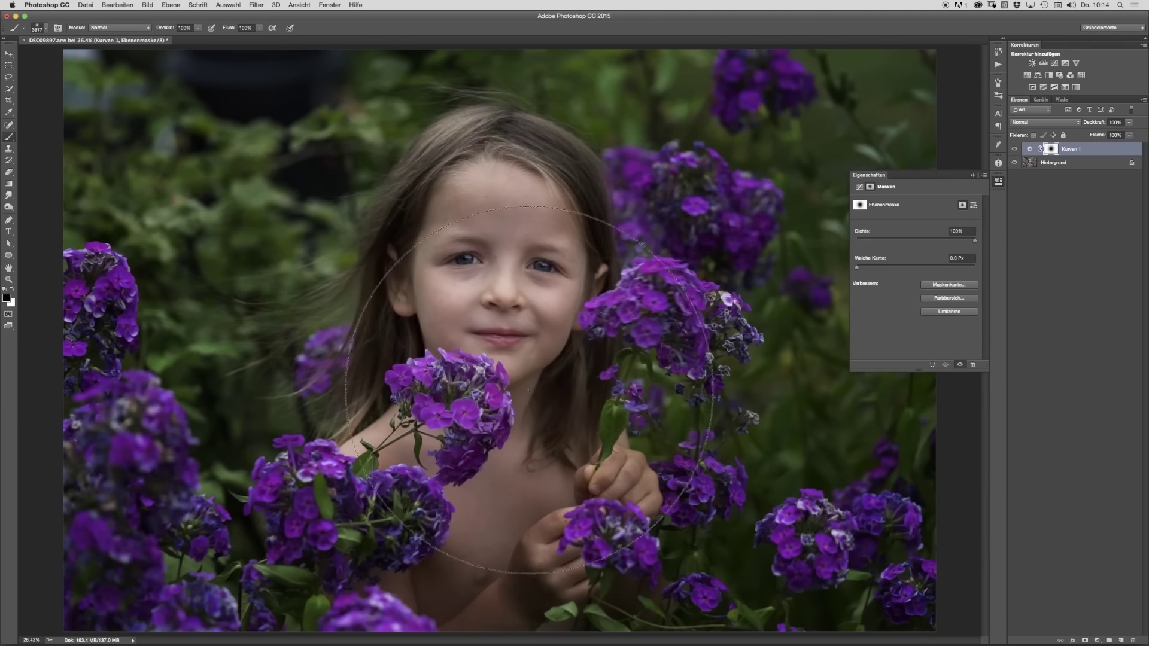
# Step: Compare the whole photo with and without the masked Curves layer
pyautogui.scroll(-5, 516, 379)
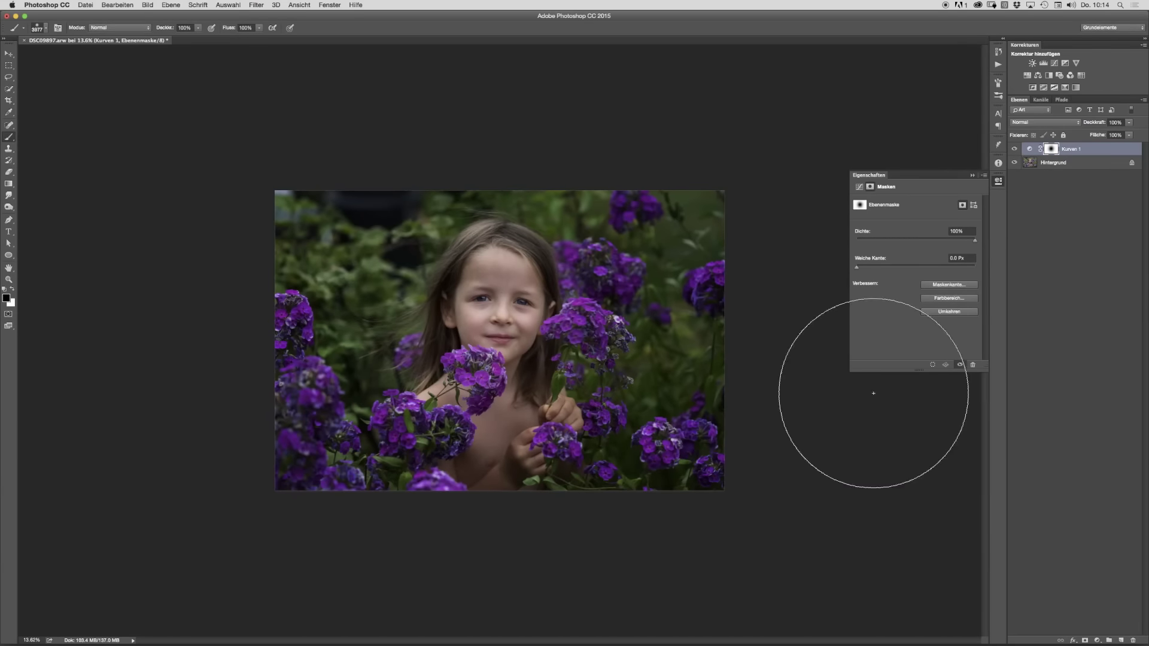
pyautogui.click(1014, 149)
pyautogui.click(1014, 150)
pyautogui.click(1015, 151)
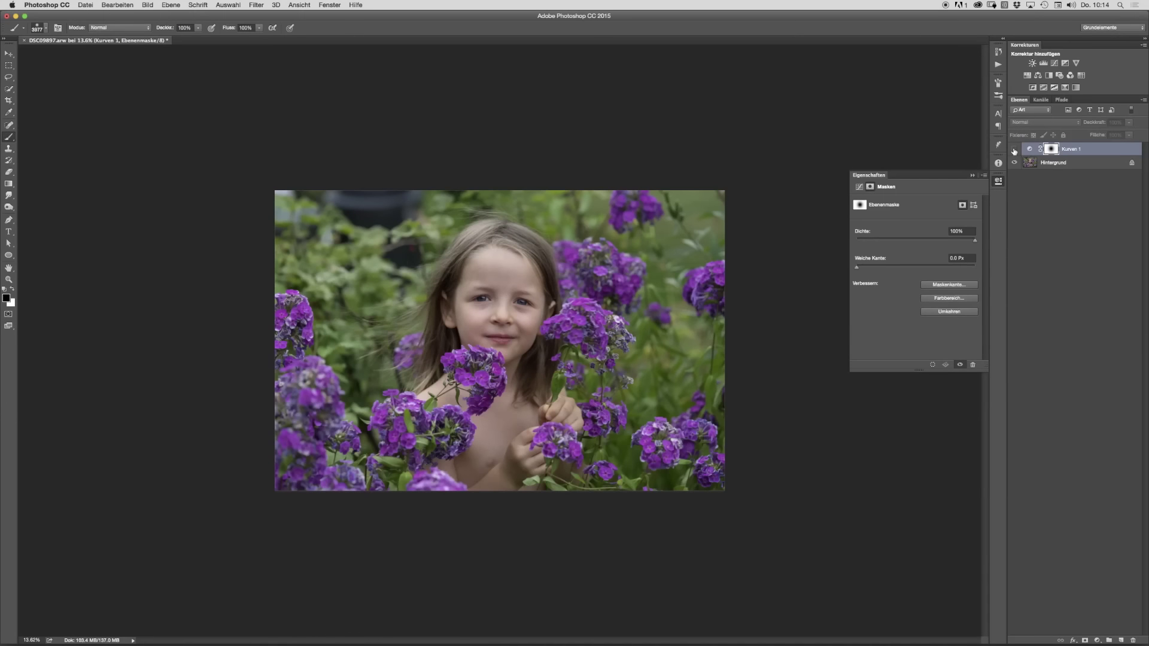
pyautogui.click(1014, 150)
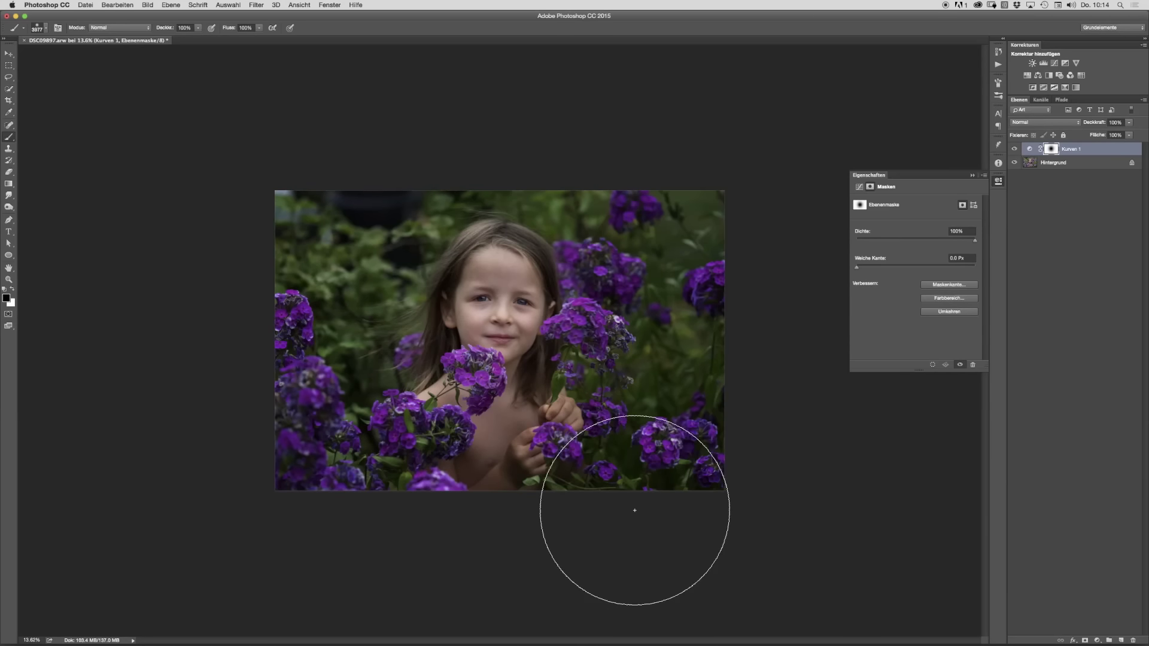
# Step: Hide the Curves adjustment layer and delete it
pyautogui.click(1015, 151)
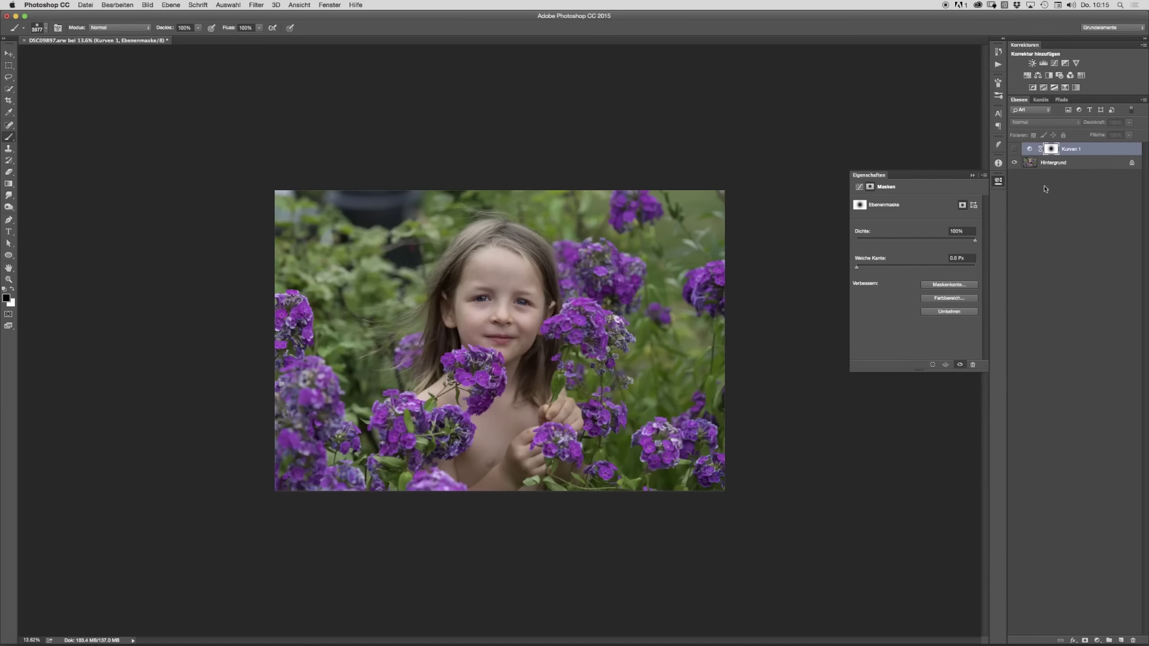
pyautogui.click(1074, 151)
pyautogui.press('BackSpace')
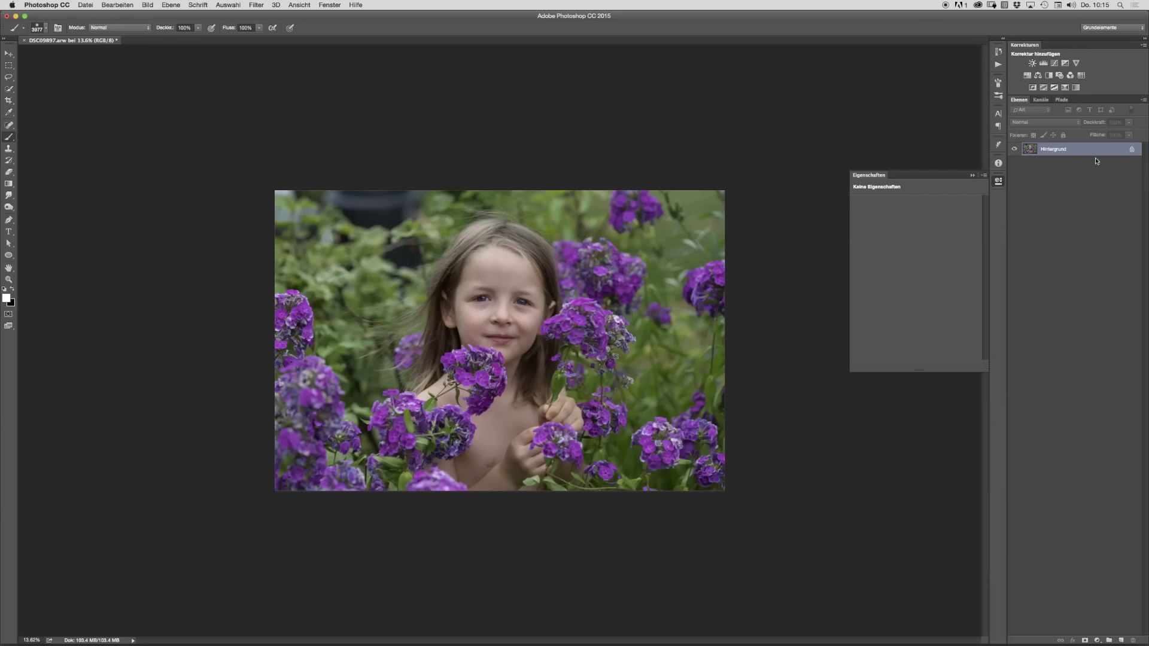
# Step: Duplicate the background layer, delete the original background and rename the copy Main
pyautogui.press('super+j')
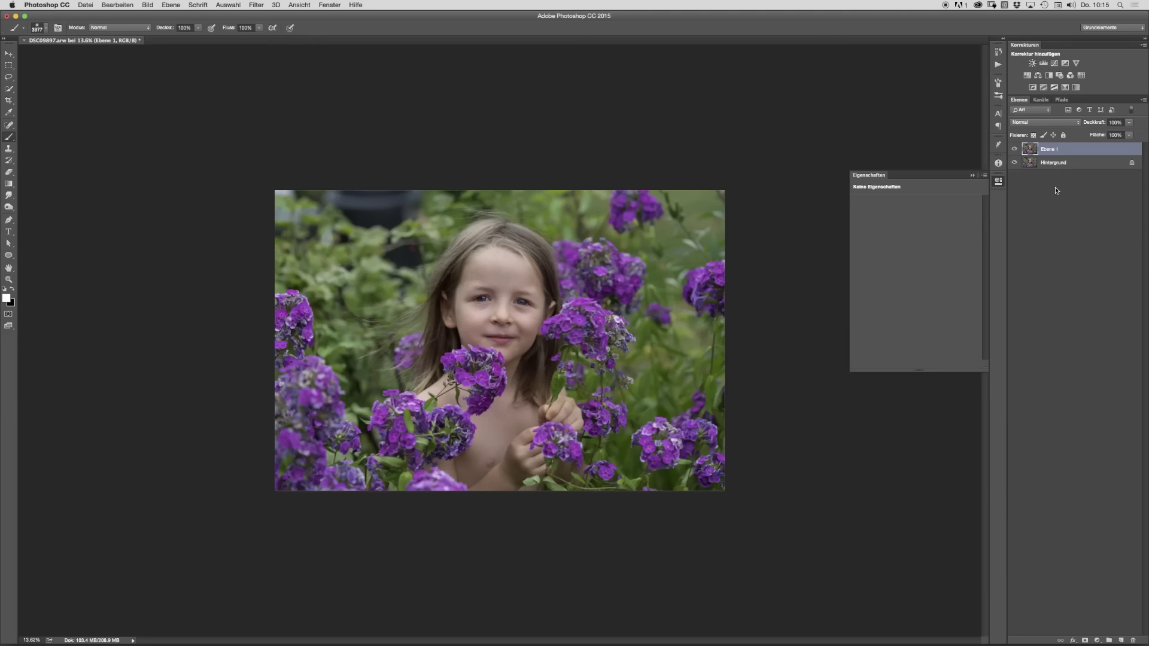
pyautogui.click(1055, 163)
pyautogui.press('Delete')
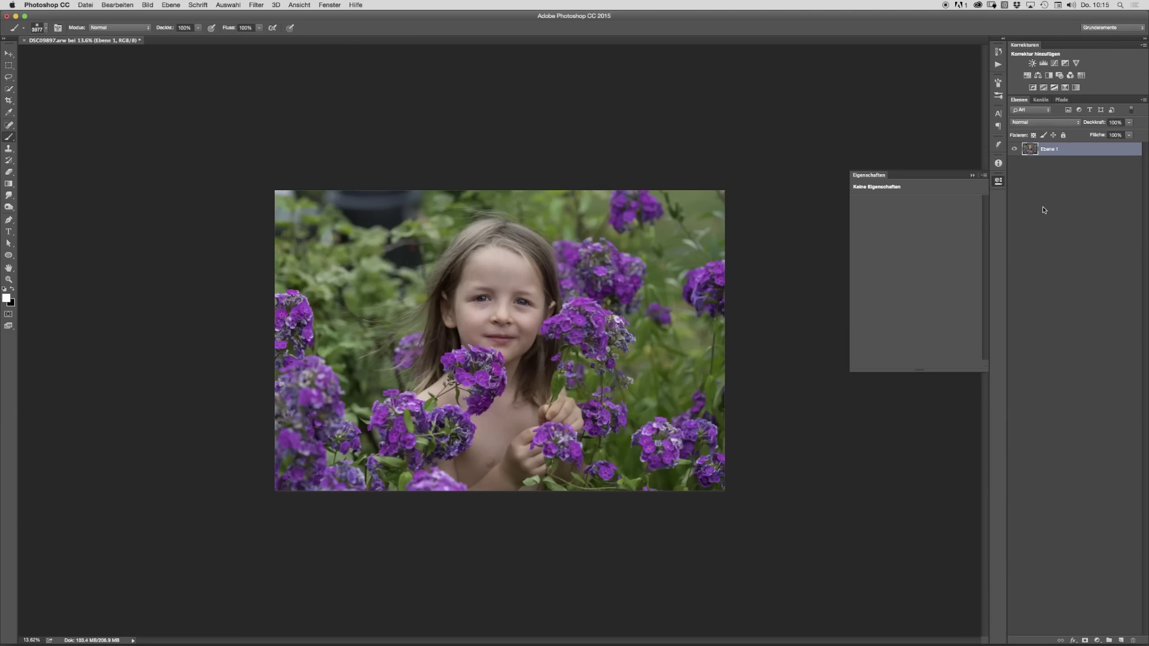
pyautogui.doubleClick(1051, 149)
pyautogui.write('Main')
pyautogui.press('Return')
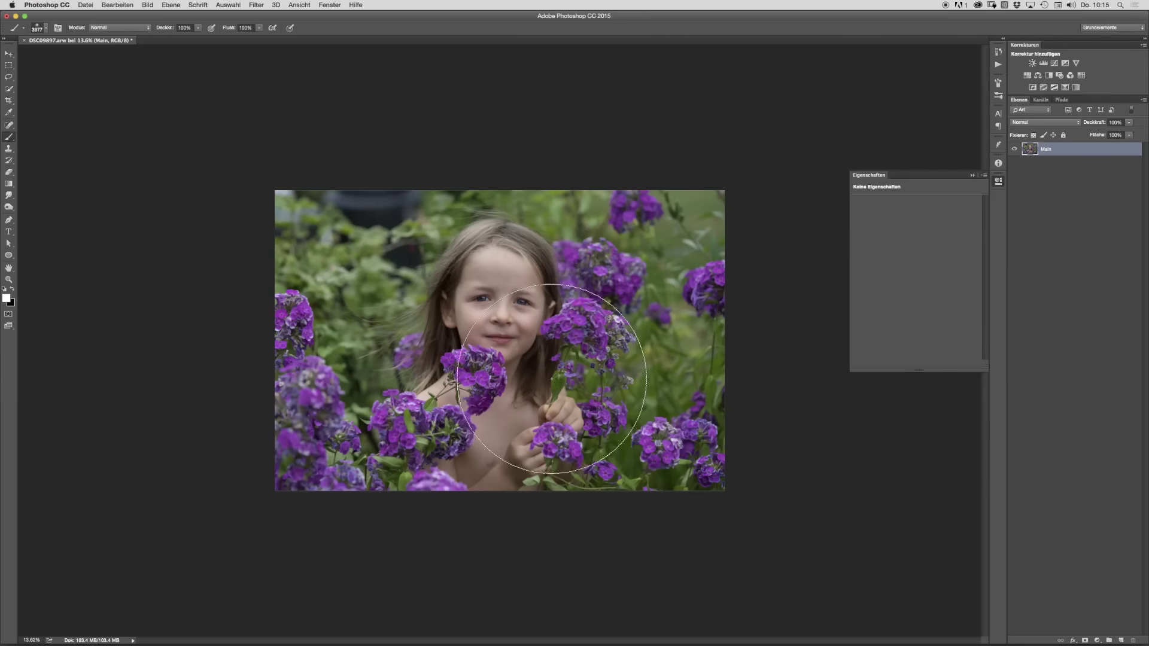
# Step: Sharpen the Main layer with Unsharp Mask at 100 % strength, a 1.1-pixel radius and threshold 0, judging it on the eye
pyautogui.moveTo(522, 327); pyautogui.dragTo(571, 331)
pyautogui.scroll(2, 493, 315)
pyautogui.moveTo(528, 378); pyautogui.dragTo(332, 379)
pyautogui.moveTo(499, 418)
pyautogui.mouseDown()
pyautogui.moveTo(376, 406)
pyautogui.moveTo(415, 414)
pyautogui.moveTo(392, 414)
pyautogui.moveTo(399, 428)
pyautogui.mouseUp()
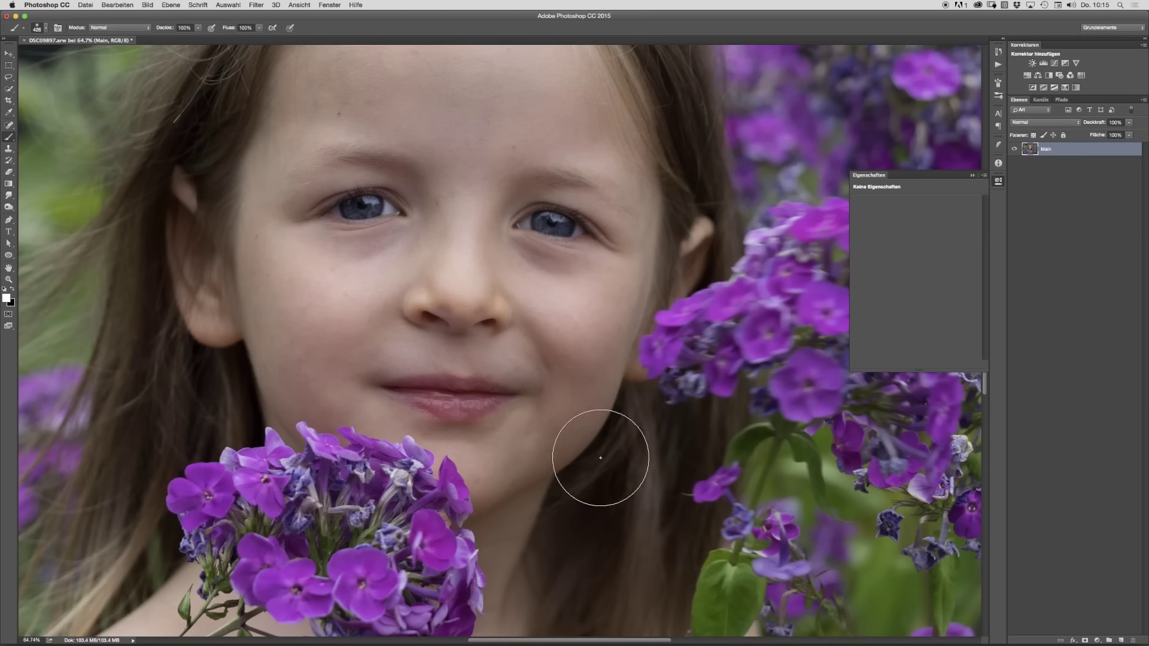
pyautogui.click(566, 219)
pyautogui.moveTo(566, 219); pyautogui.dragTo(607, 235)
pyautogui.moveTo(587, 356); pyautogui.dragTo(433, 356)
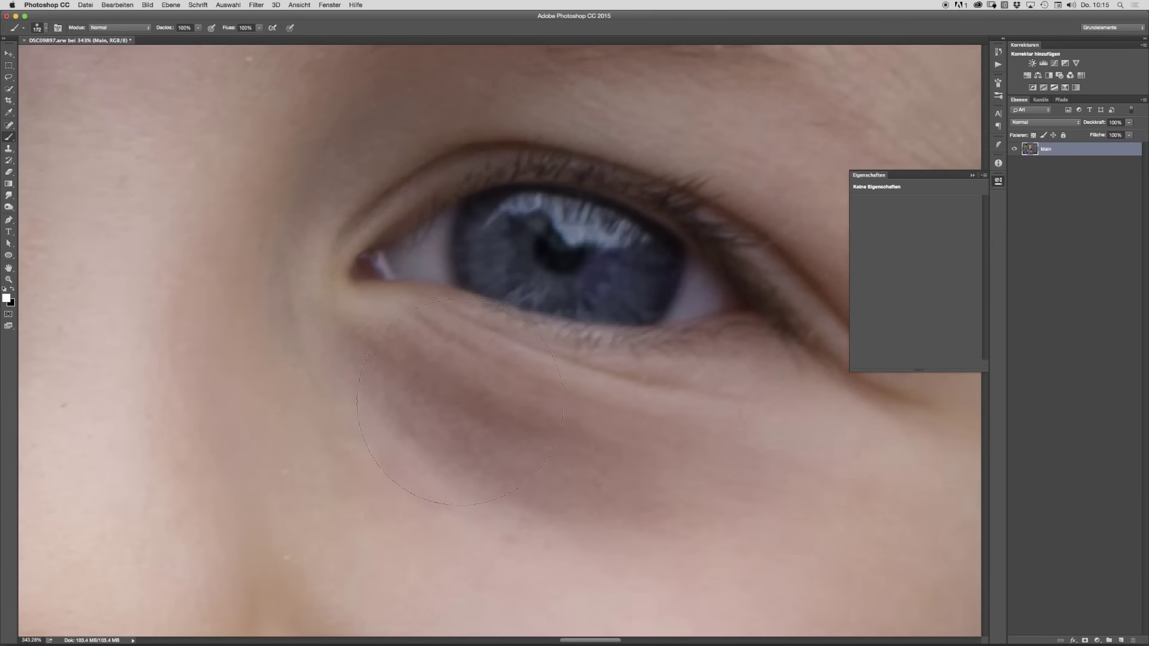
pyautogui.click(257, 6)
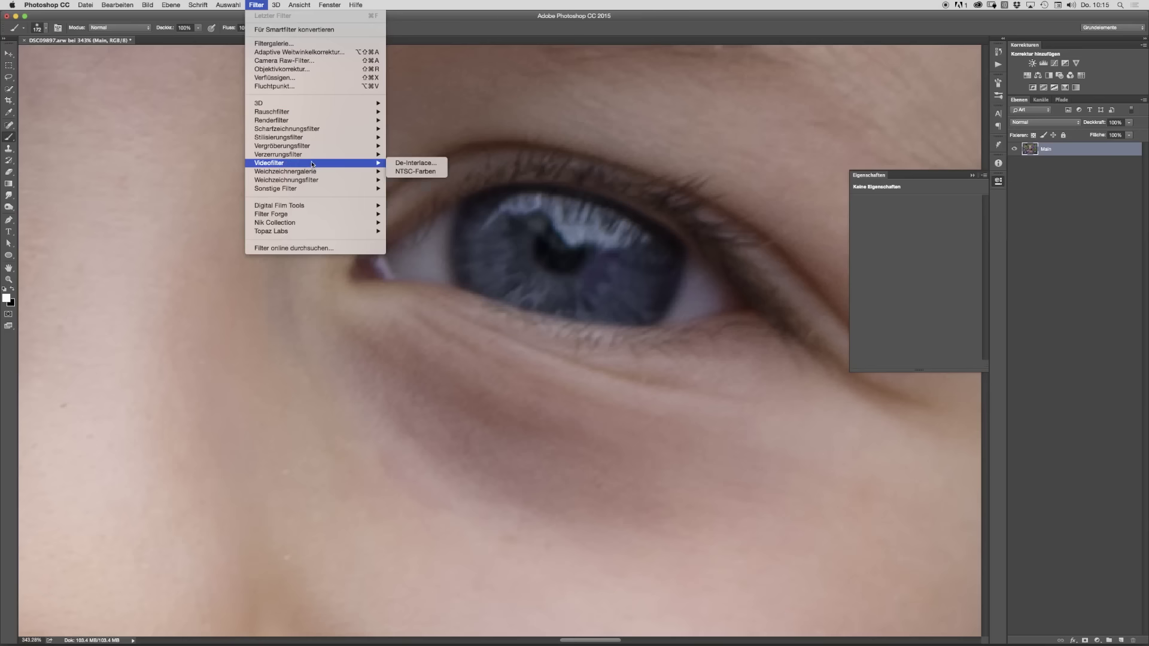
pyautogui.moveTo(327, 129)
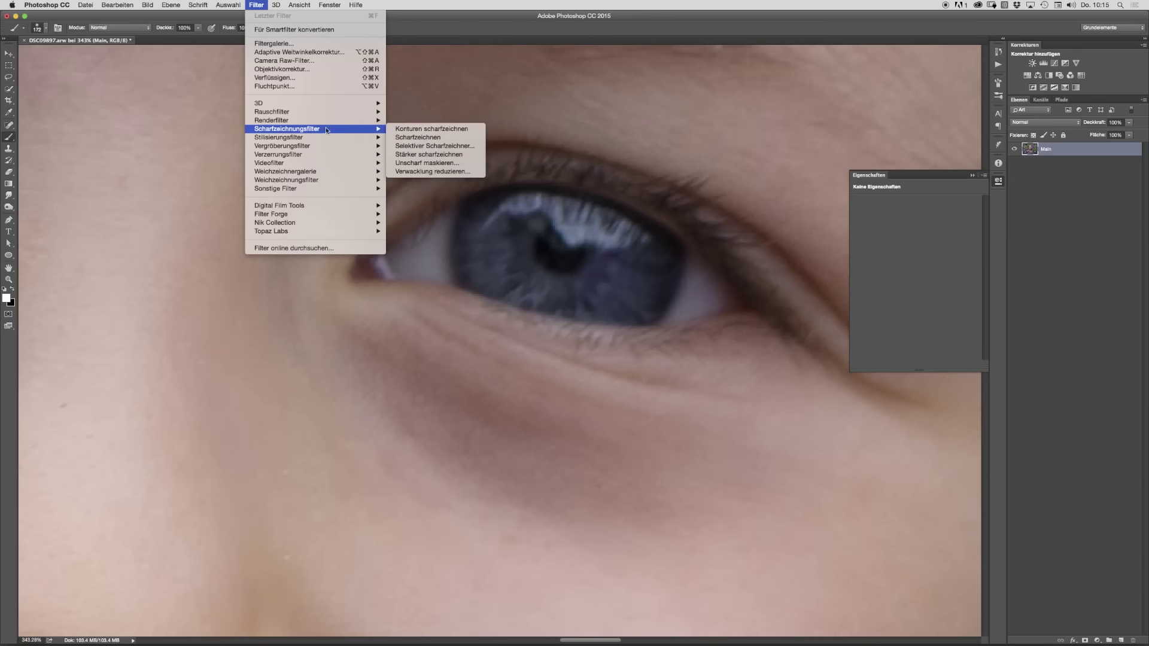
pyautogui.click(430, 162)
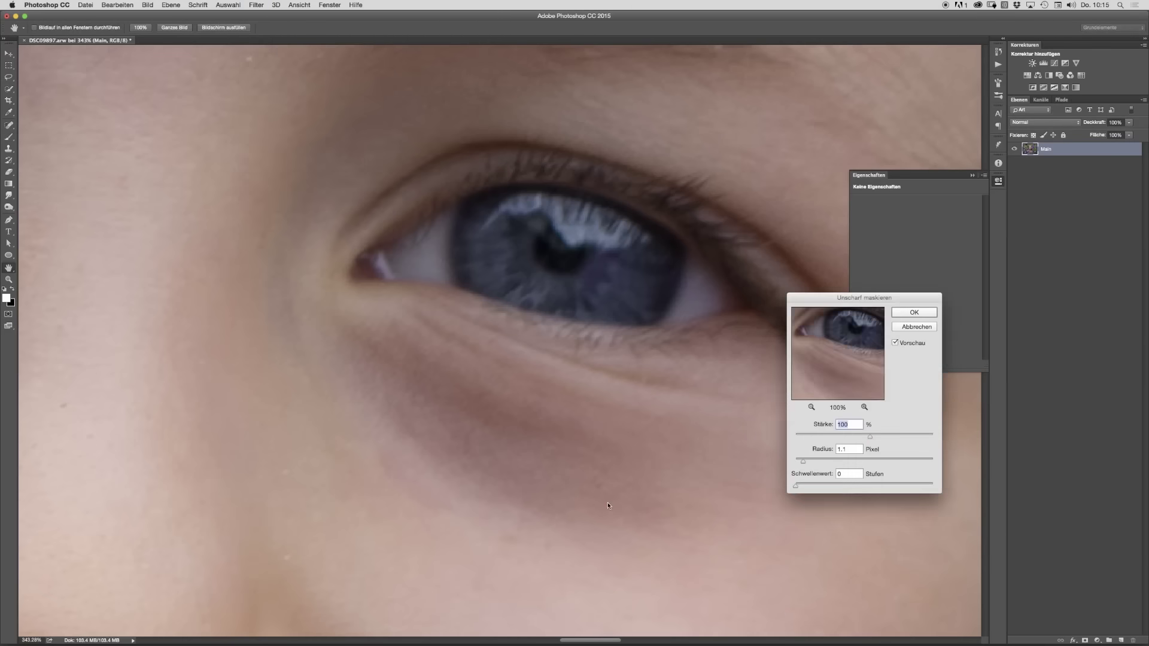
pyautogui.moveTo(835, 307); pyautogui.dragTo(705, 344)
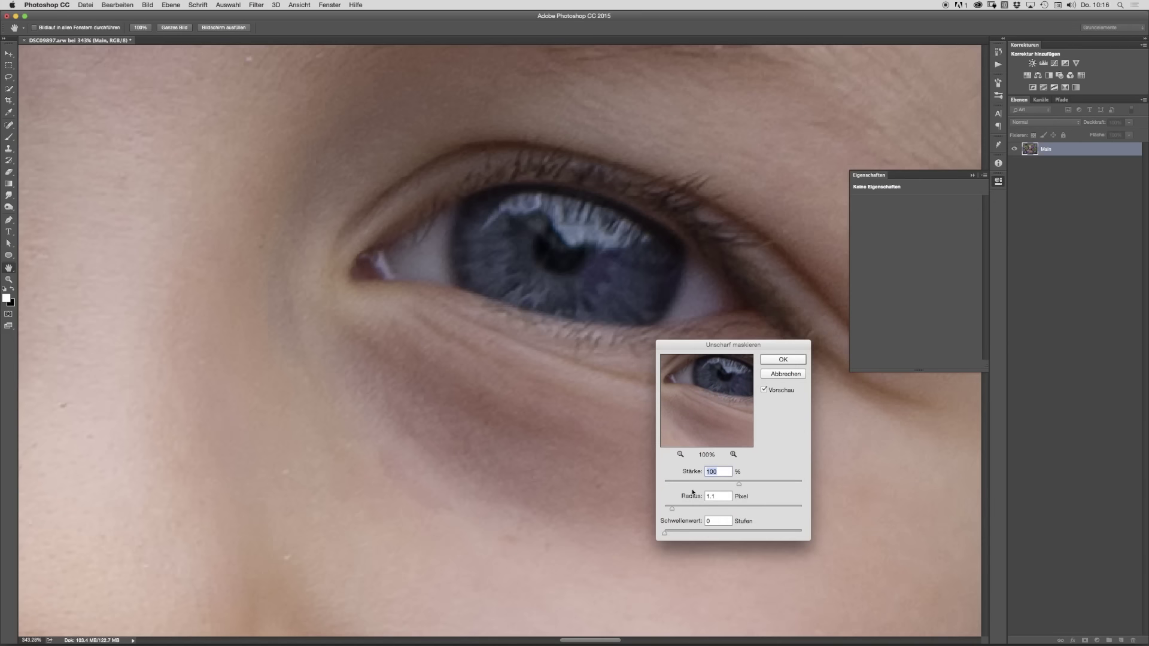
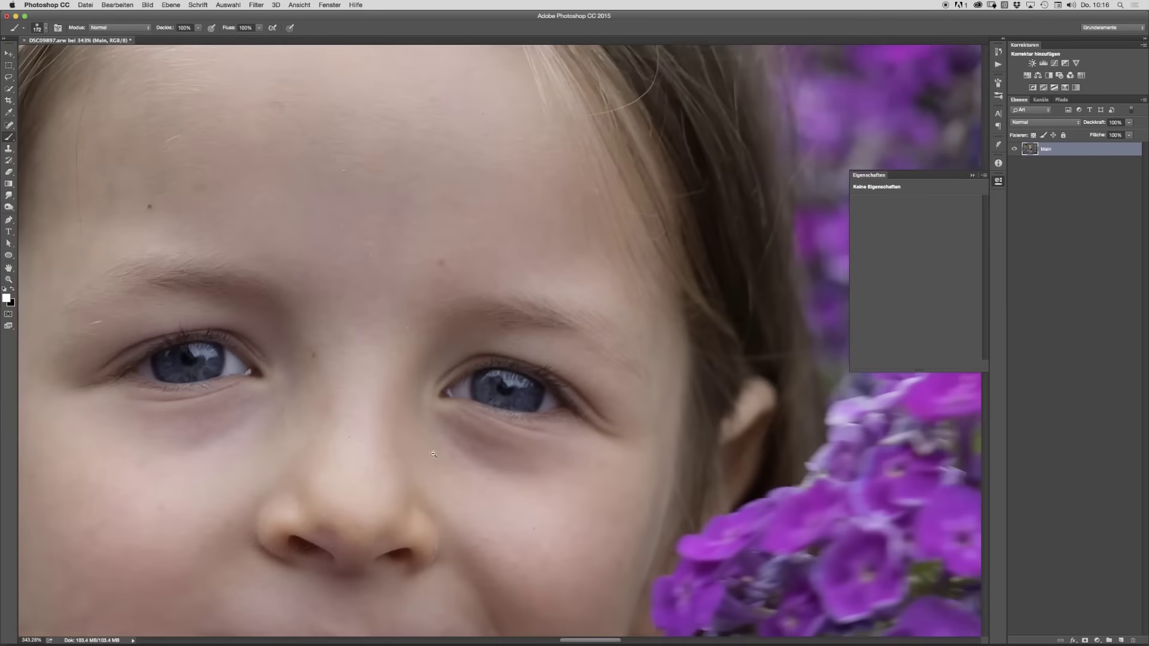
# Step: Add a Curves adjustment layer above Main and brighten the midtones, raising input 116 to output 153
pyautogui.moveTo(523, 470); pyautogui.dragTo(470, 473)
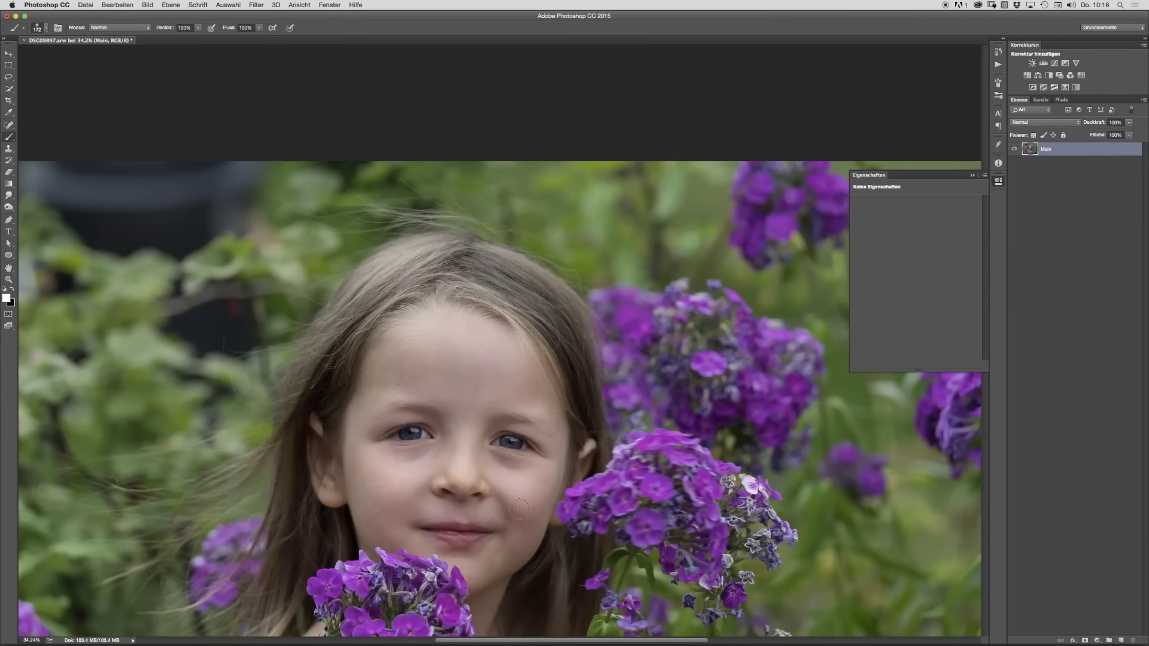
pyautogui.keyDown('alt'); pyautogui.click(516, 468); pyautogui.keyUp('alt')
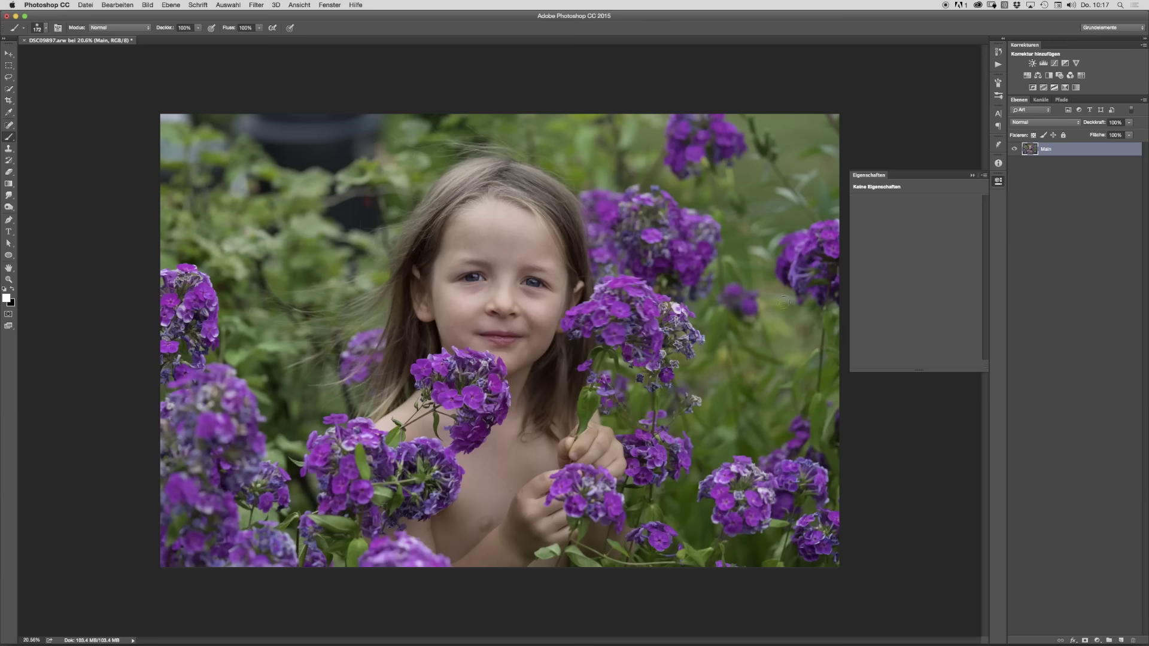
pyautogui.click(1055, 63)
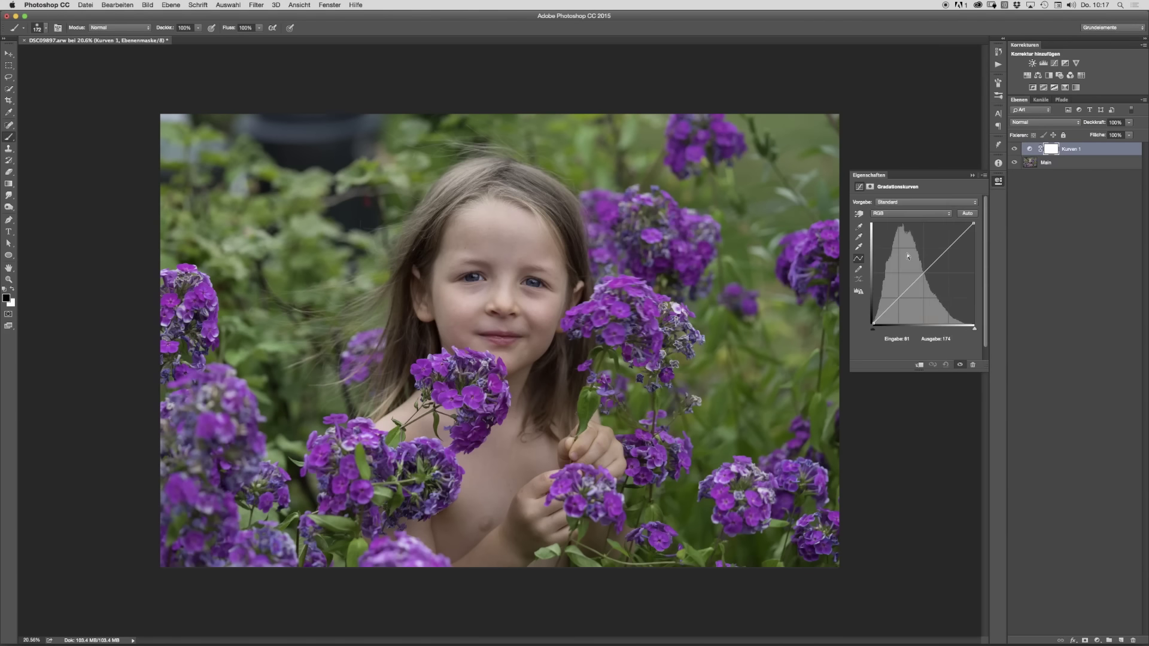
pyautogui.moveTo(922, 272); pyautogui.dragTo(916, 269)
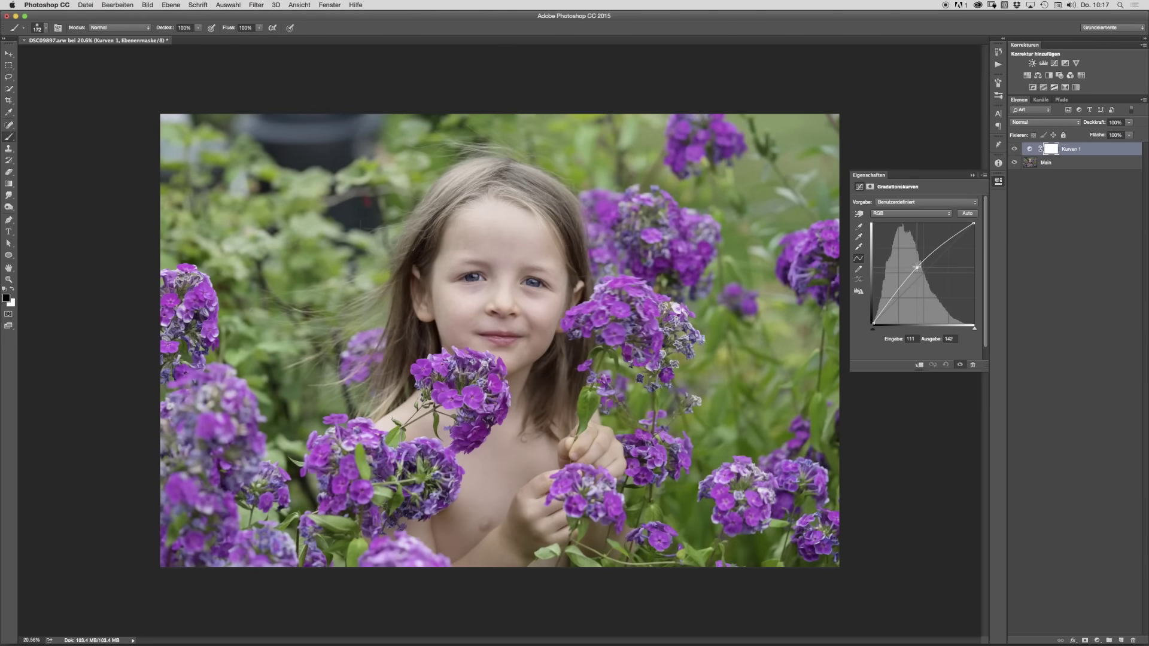
pyautogui.click(873, 188)
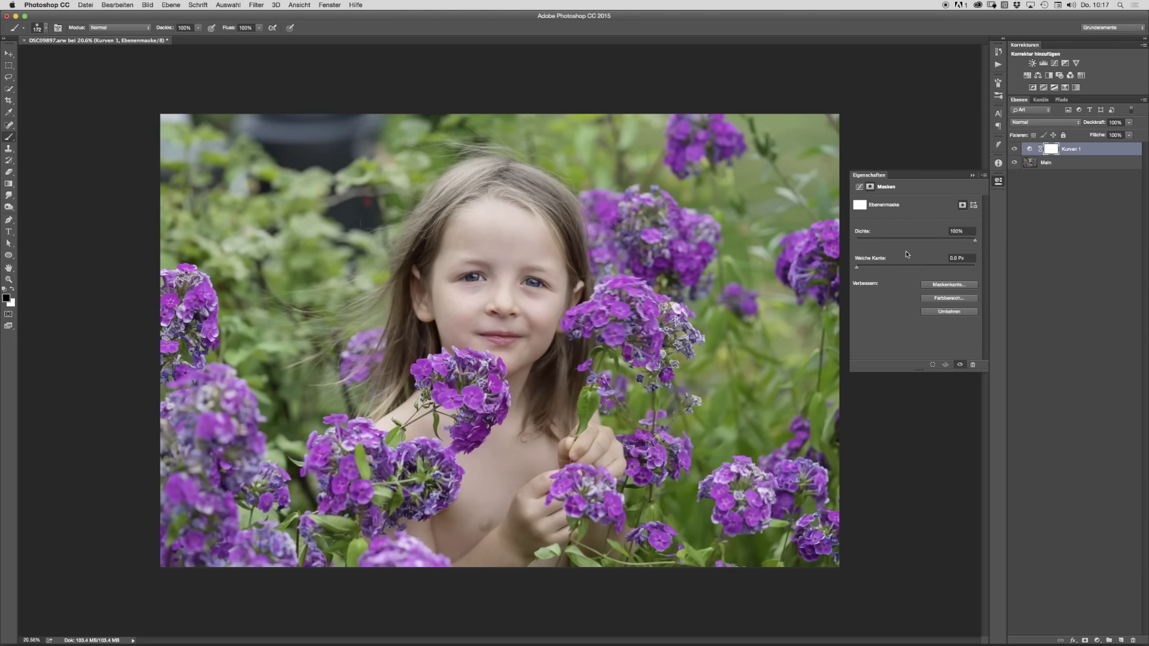
pyautogui.click(859, 188)
pyautogui.moveTo(915, 268); pyautogui.dragTo(920, 261)
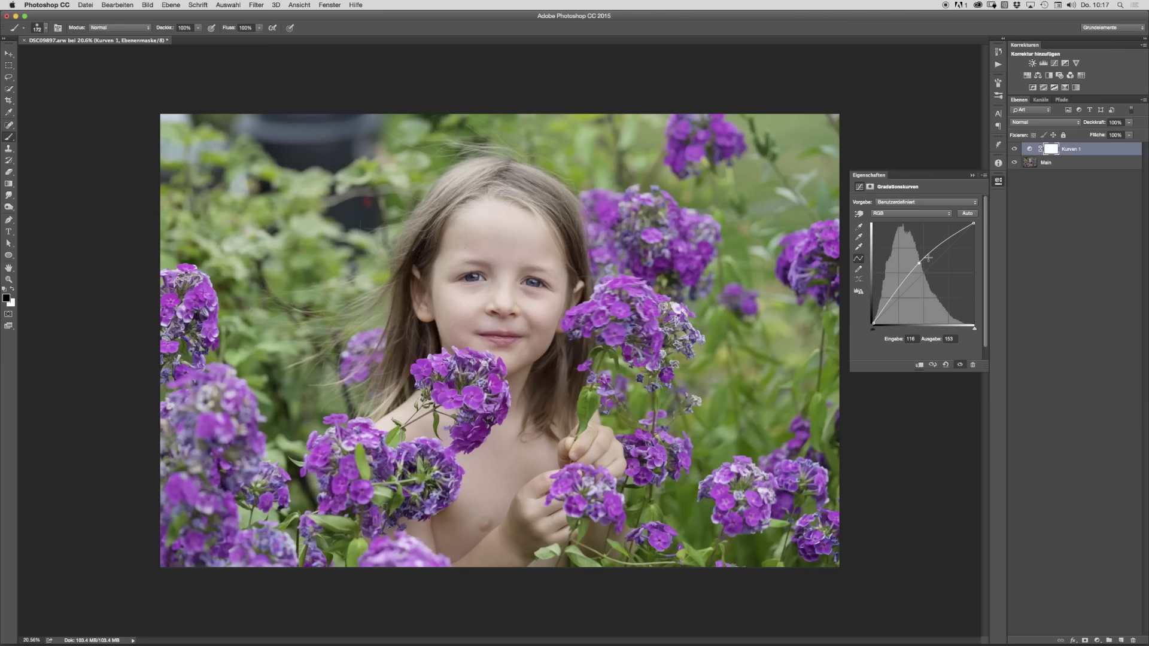
pyautogui.moveTo(919, 263); pyautogui.dragTo(919, 263)
# Step: Invert the Curves layer's mask to black and paint white with a small brush over the iris of the girl's left eye
pyautogui.click(871, 186)
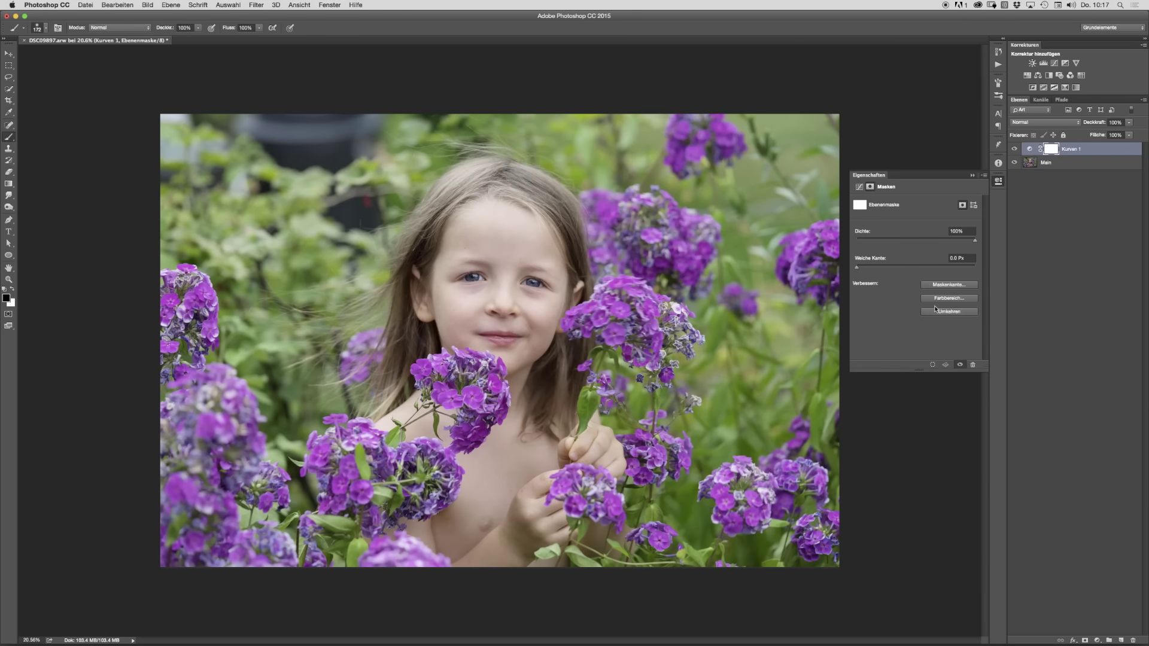
pyautogui.click(935, 312)
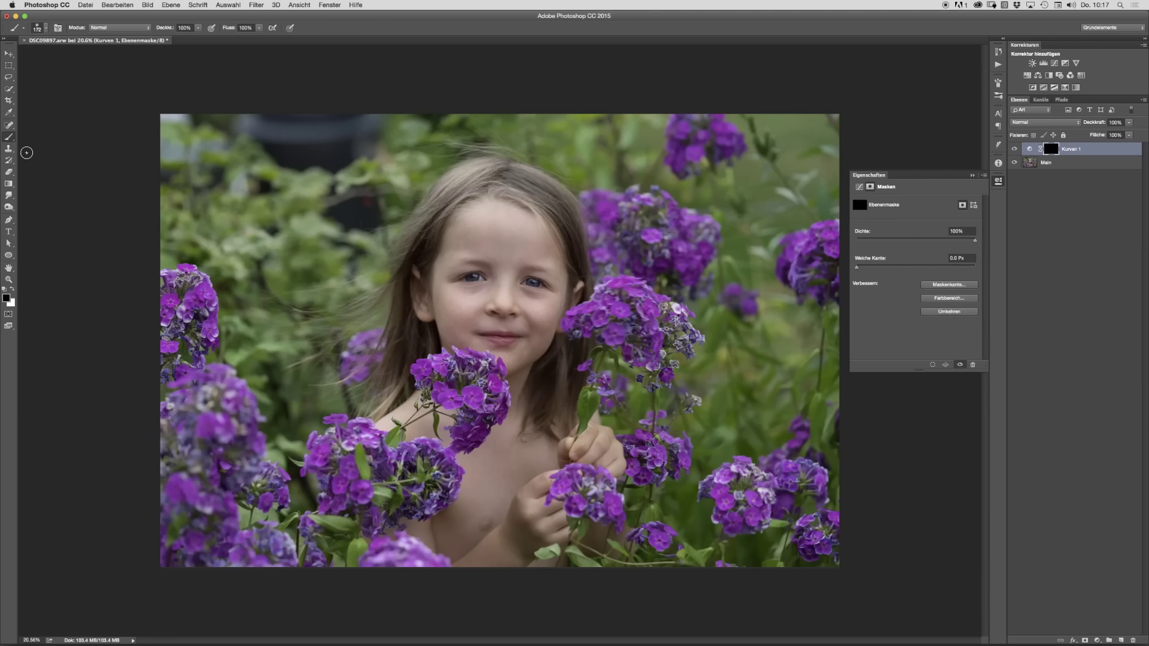
pyautogui.press('x')
pyautogui.scroll(10, 530, 277)
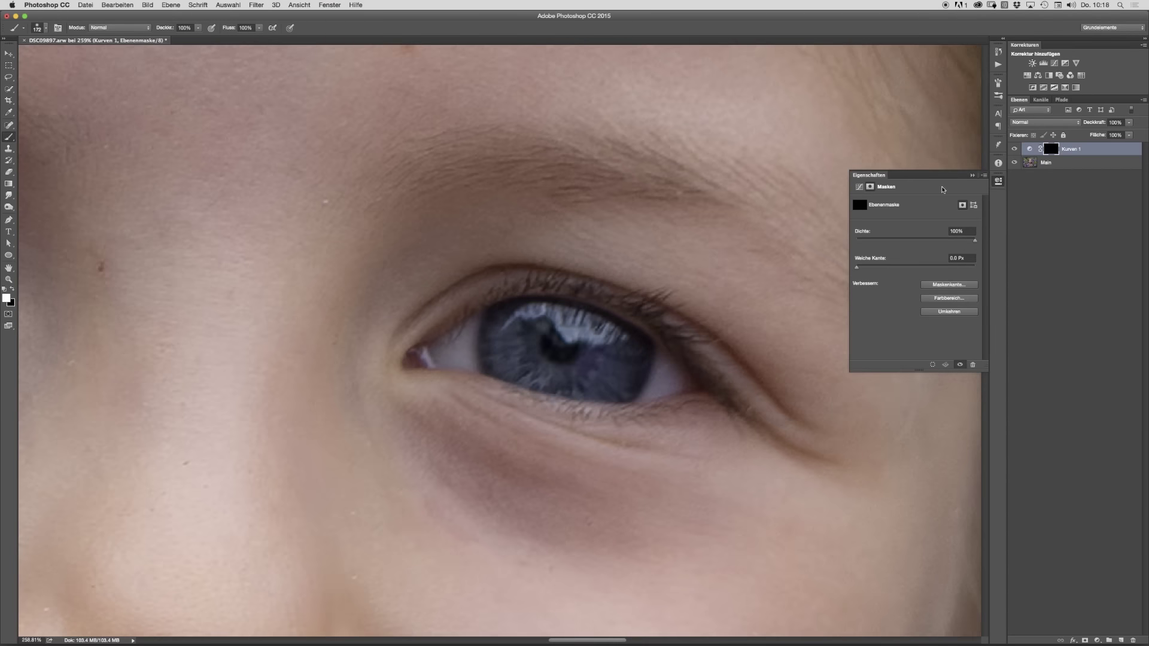
pyautogui.moveTo(547, 348)
pyautogui.mouseDown()
pyautogui.moveTo(490, 346)
pyautogui.moveTo(519, 349)
pyautogui.moveTo(518, 336)
pyautogui.moveTo(533, 333)
pyautogui.moveTo(510, 328)
pyautogui.moveTo(511, 357)
pyautogui.moveTo(547, 374)
pyautogui.moveTo(600, 381)
pyautogui.moveTo(602, 349)
pyautogui.moveTo(600, 368)
pyautogui.moveTo(610, 346)
pyautogui.mouseUp()
pyautogui.press('[')
pyautogui.moveTo(520, 317)
pyautogui.mouseDown()
pyautogui.moveTo(565, 317)
pyautogui.moveTo(616, 339)
pyautogui.mouseUp()
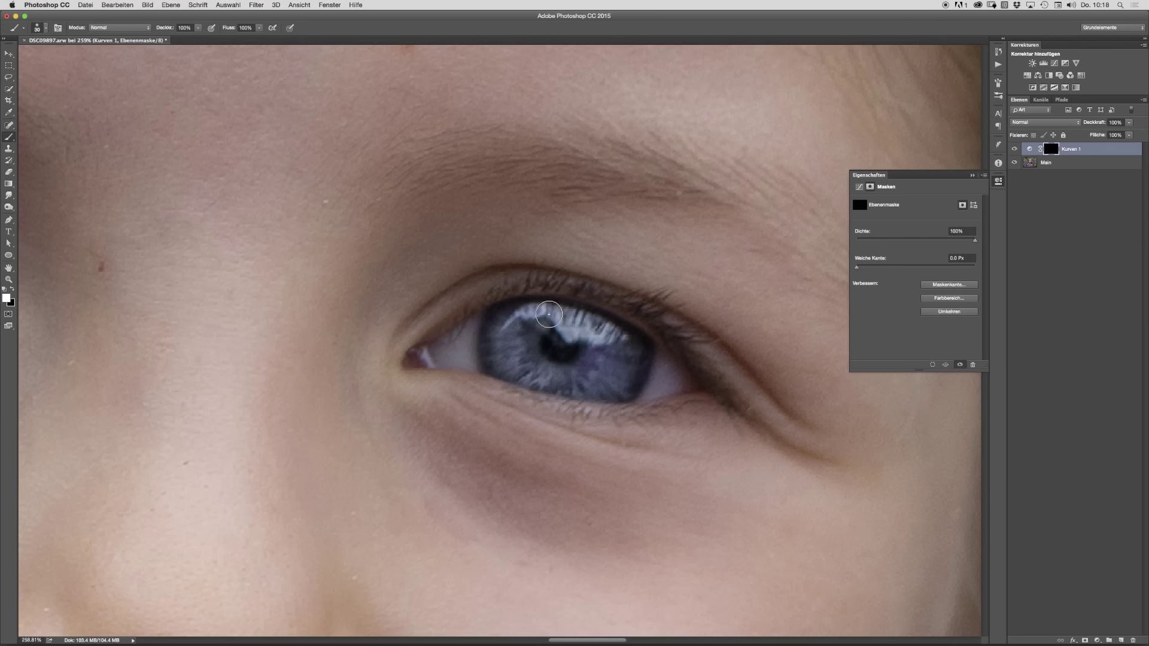
pyautogui.moveTo(557, 338); pyautogui.dragTo(564, 352)
# Step: Refine the Curves mask around the girl's left eye, painting black along the iris edges to confine the brightening to the iris
pyautogui.press('x')
pyautogui.moveTo(468, 352); pyautogui.dragTo(473, 351)
pyautogui.moveTo(642, 404)
pyautogui.mouseDown()
pyautogui.moveTo(666, 361)
pyautogui.moveTo(649, 384)
pyautogui.moveTo(634, 384)
pyautogui.moveTo(653, 359)
pyautogui.moveTo(641, 433)
pyautogui.moveTo(665, 358)
pyautogui.mouseUp()
pyautogui.press('x')
pyautogui.press('x')
pyautogui.moveTo(572, 416); pyautogui.dragTo(568, 418)
pyautogui.moveTo(531, 431)
pyautogui.mouseDown()
pyautogui.moveTo(499, 473)
pyautogui.moveTo(474, 474)
pyautogui.mouseUp()
pyautogui.moveTo(543, 478); pyautogui.dragTo(481, 474)
pyautogui.moveTo(575, 514); pyautogui.dragTo(548, 514)
# Step: Paint white on the Curves mask over the iris of the girl's right eye
pyautogui.moveTo(477, 279); pyautogui.dragTo(571, 340)
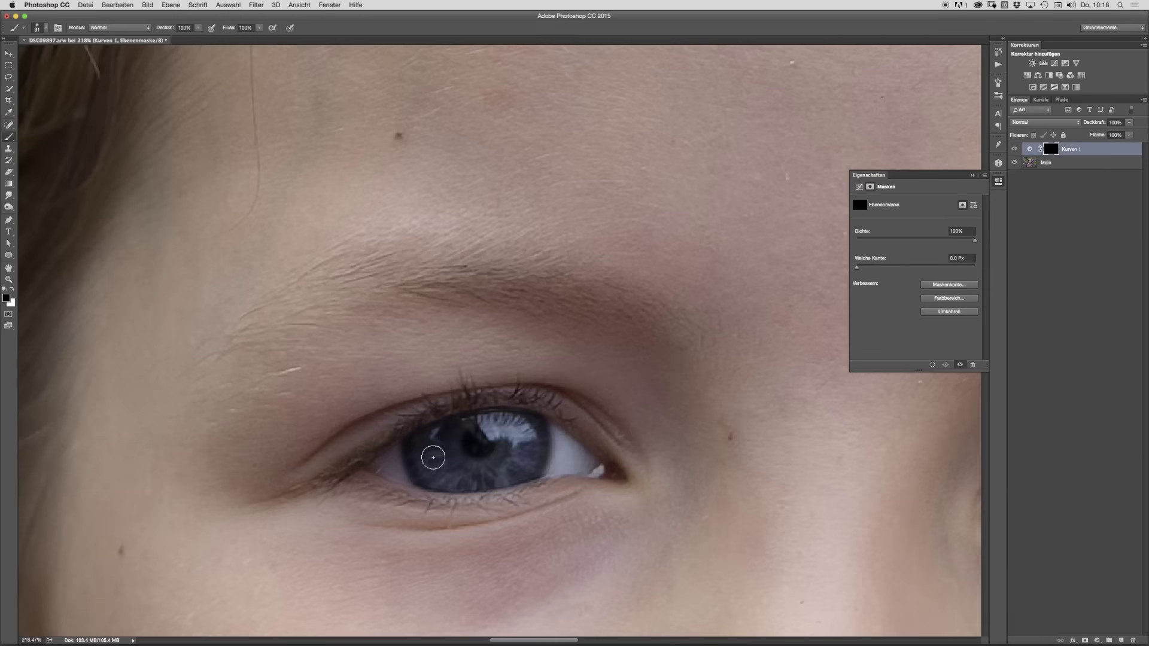
pyautogui.press('x')
pyautogui.moveTo(437, 452)
pyautogui.mouseDown()
pyautogui.moveTo(443, 470)
pyautogui.moveTo(488, 472)
pyautogui.moveTo(511, 434)
pyautogui.moveTo(527, 458)
pyautogui.mouseUp()
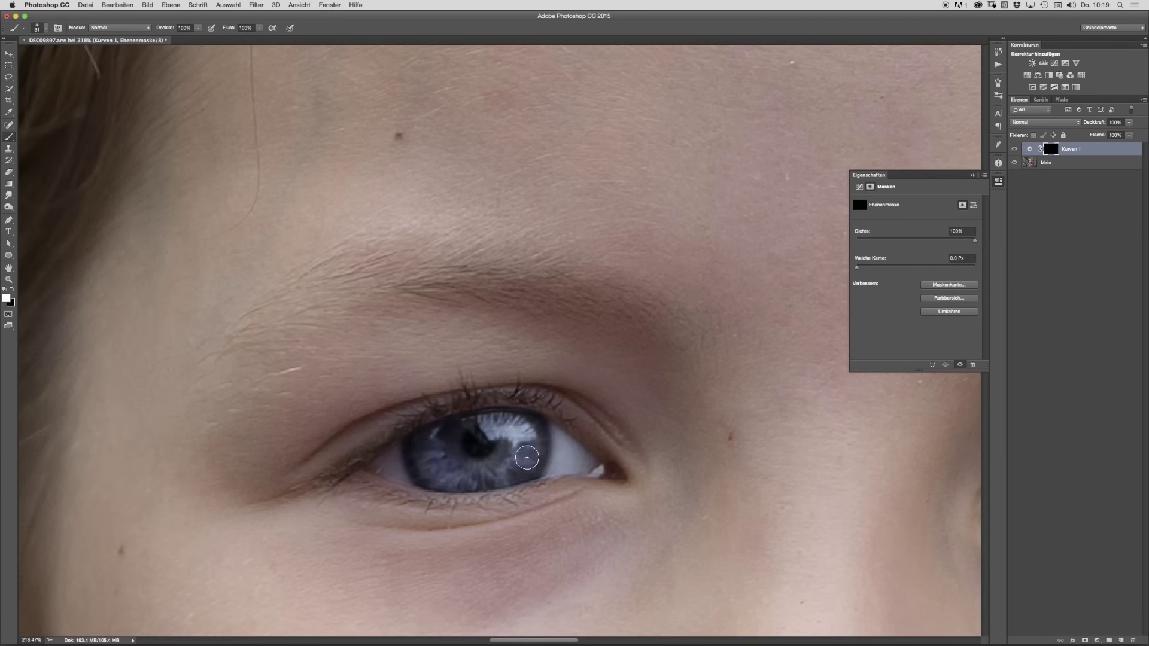
pyautogui.press('x')
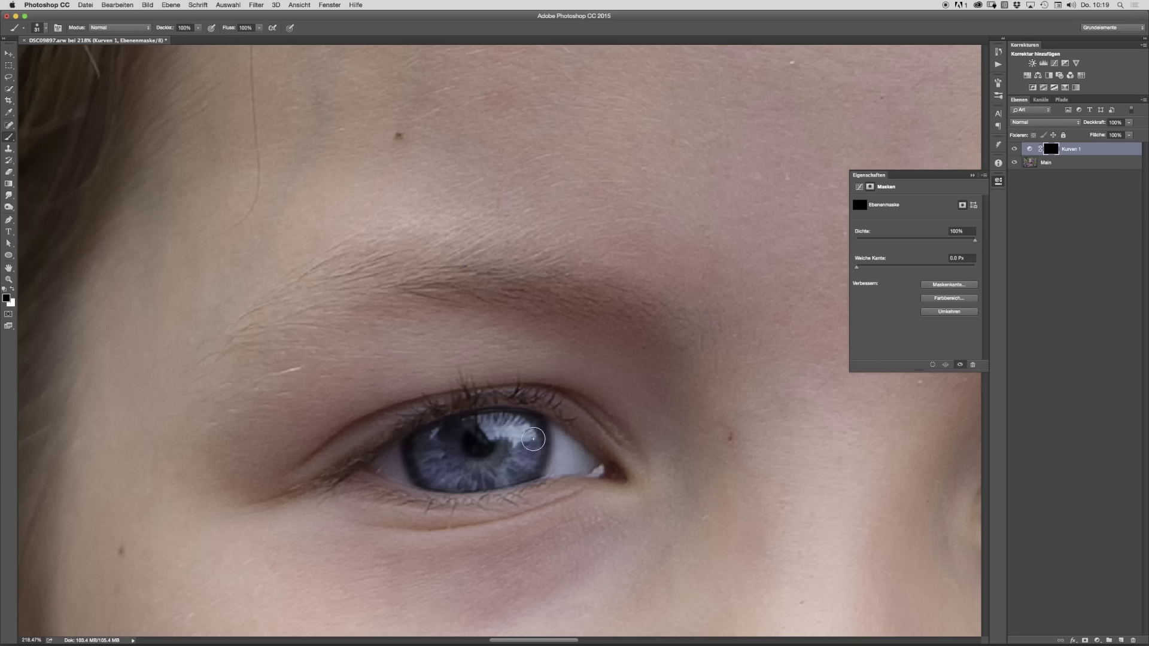
pyautogui.press('x')
pyautogui.press('x')
# Step: Lower the Curves layer's midtone point slightly to soften the brightening of both irises
pyautogui.scroll(-7, 444, 461)
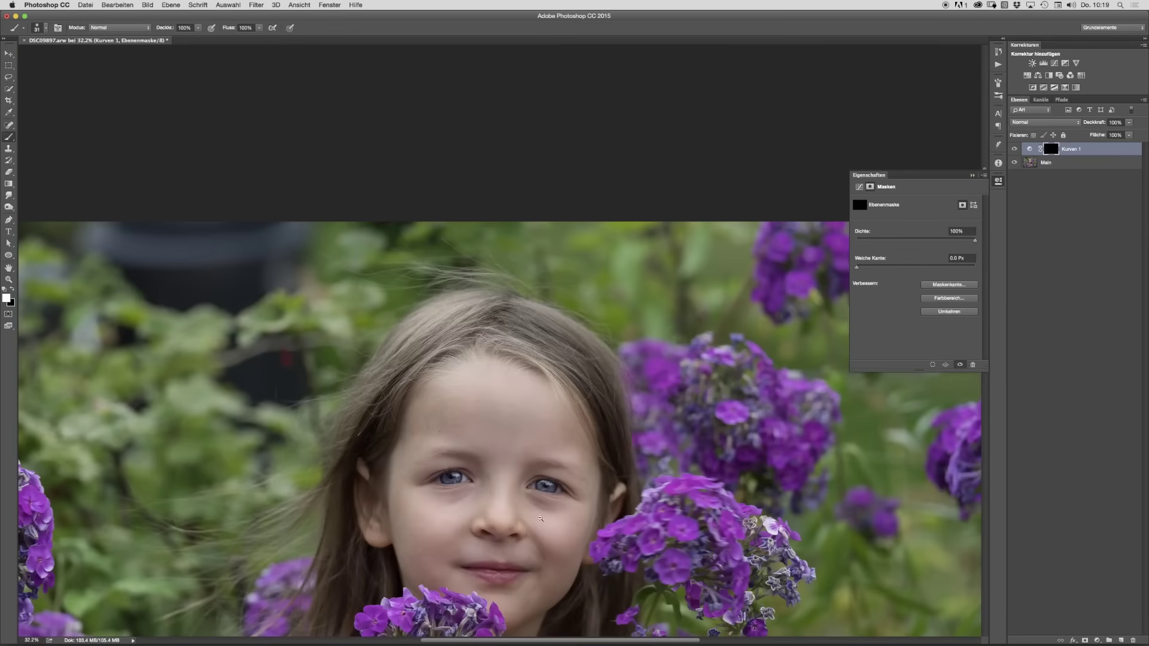
pyautogui.scroll(3, 540, 518)
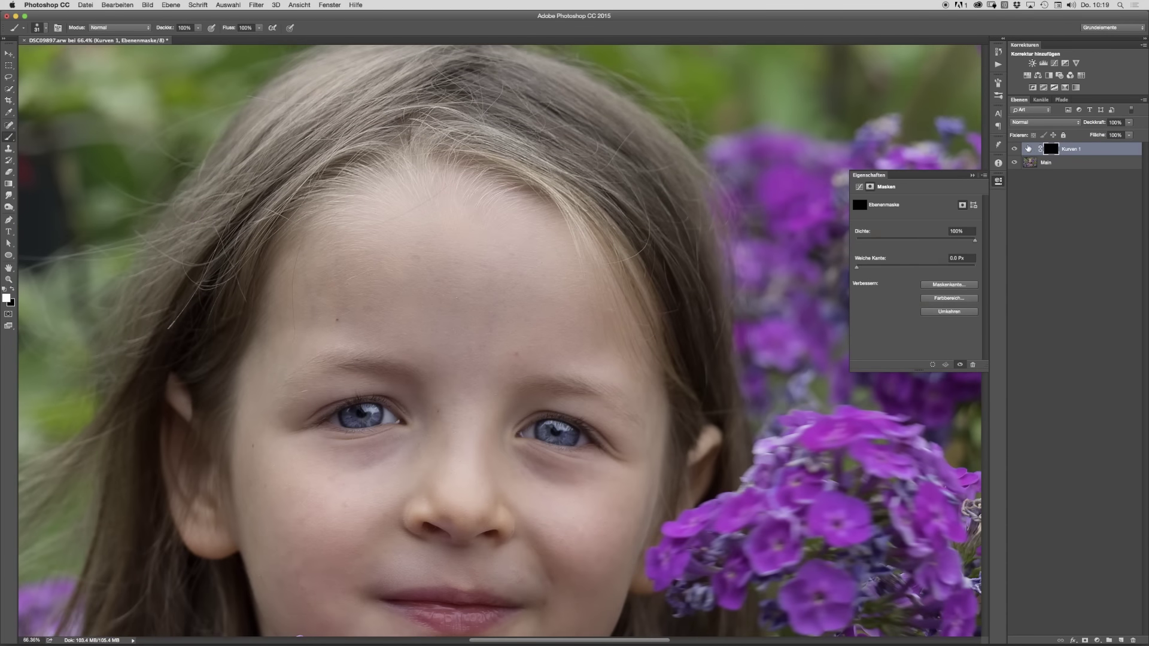
pyautogui.click(1030, 149)
pyautogui.moveTo(919, 264); pyautogui.dragTo(921, 265)
pyautogui.click(998, 181)
# Step: Compare the portrait with and without the Curves layer and examine the brightened eyes at different distances
pyautogui.scroll(-10, 559, 469)
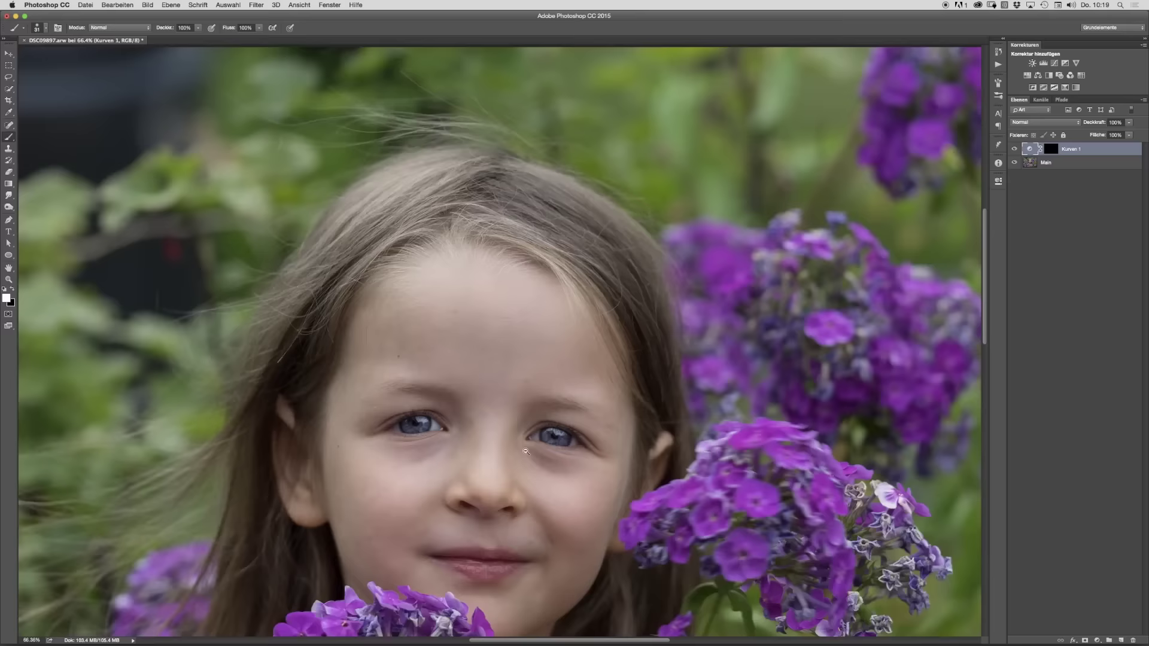
pyautogui.scroll(2, 563, 342)
pyautogui.click(1015, 149)
pyautogui.click(1014, 149)
pyautogui.click(1014, 149)
pyautogui.click(1014, 149)
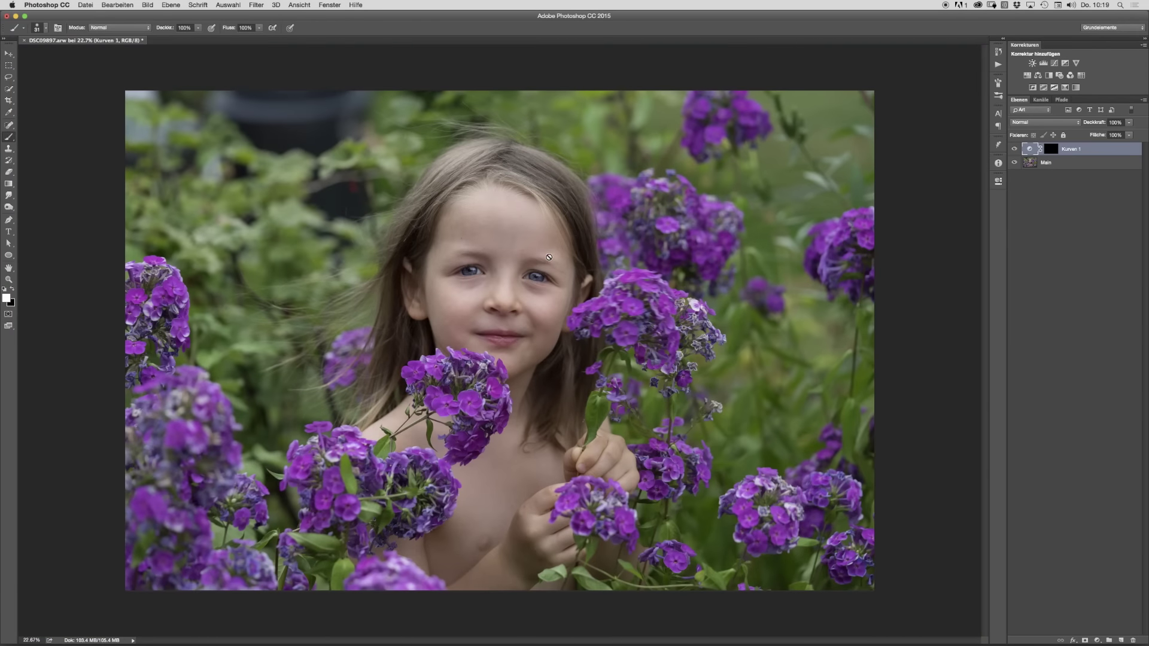
pyautogui.scroll(3, 520, 259)
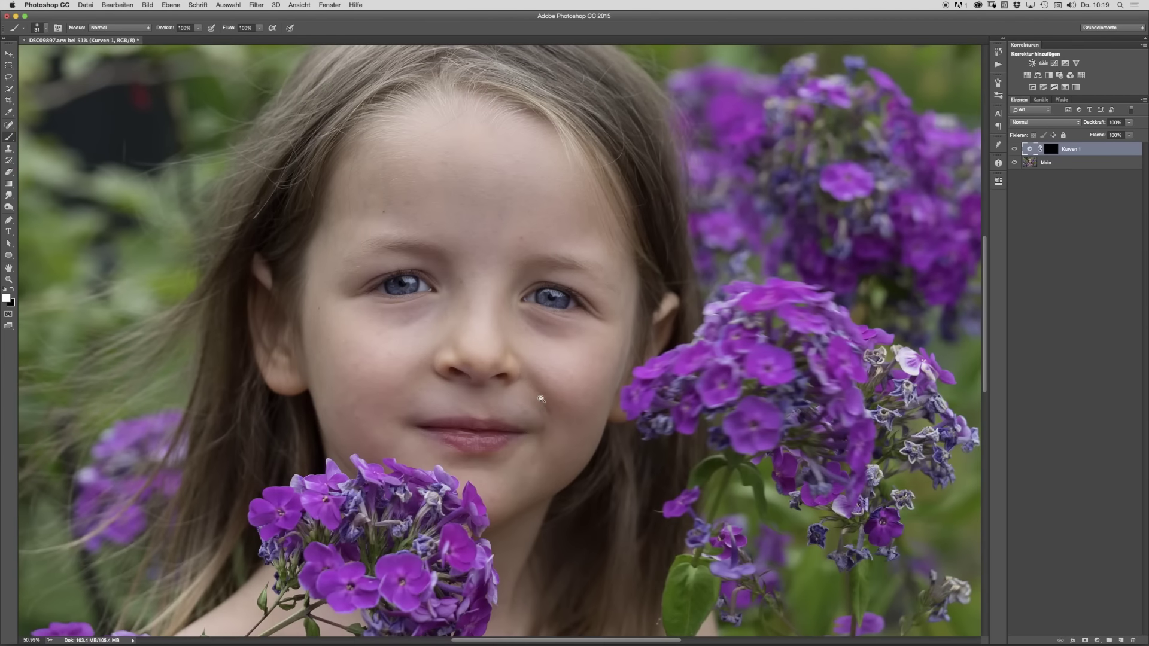
pyautogui.scroll(2, 550, 359)
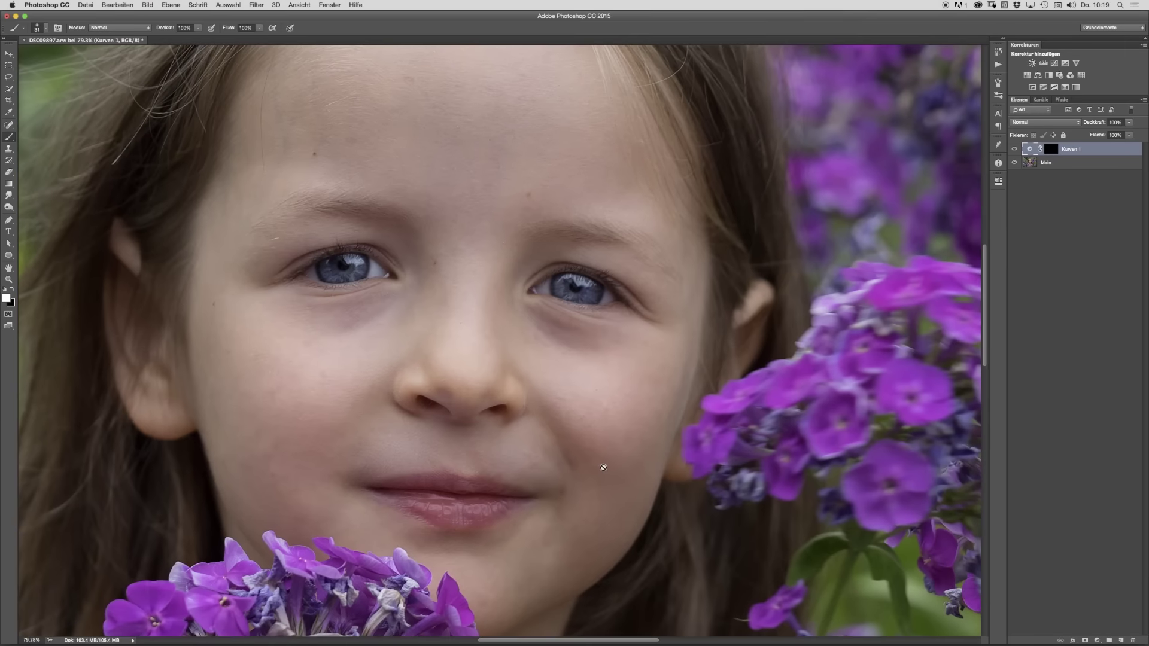
# Step: Add a Hue/Saturation adjustment layer directly above Main with saturation -20 and lightness +11
pyautogui.click(1029, 163)
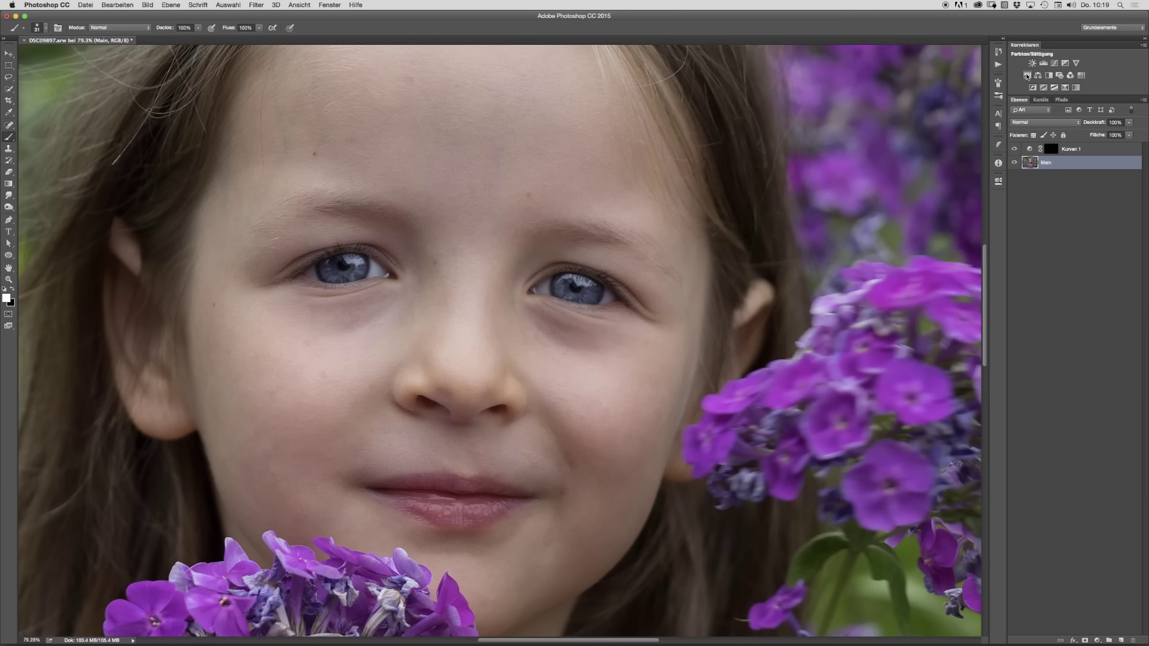
pyautogui.click(1027, 76)
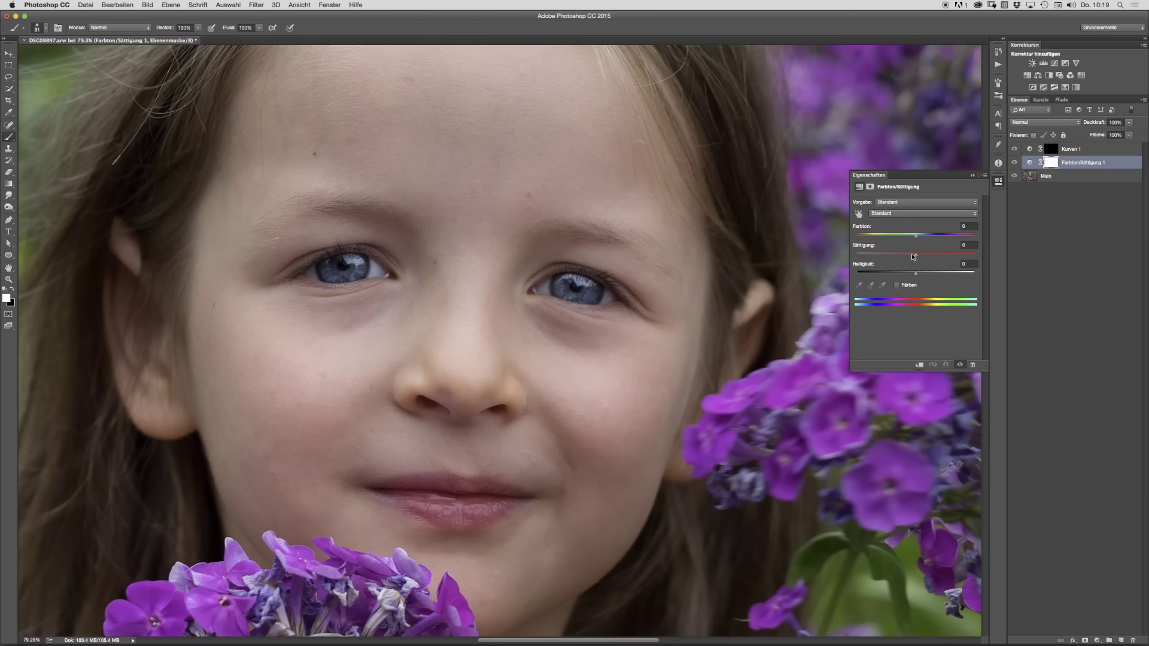
pyautogui.moveTo(915, 256)
pyautogui.mouseDown()
pyautogui.moveTo(906, 259)
pyautogui.moveTo(922, 276)
pyautogui.mouseUp()
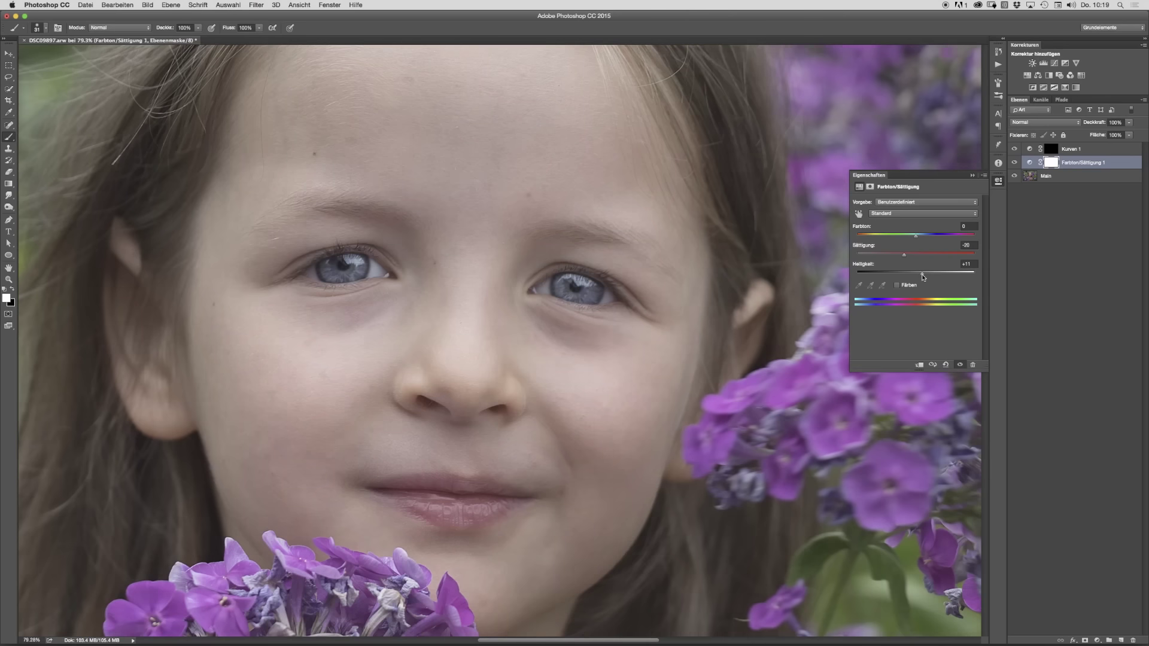
# Step: Invert the Hue/Saturation layer's mask to black
pyautogui.click(997, 182)
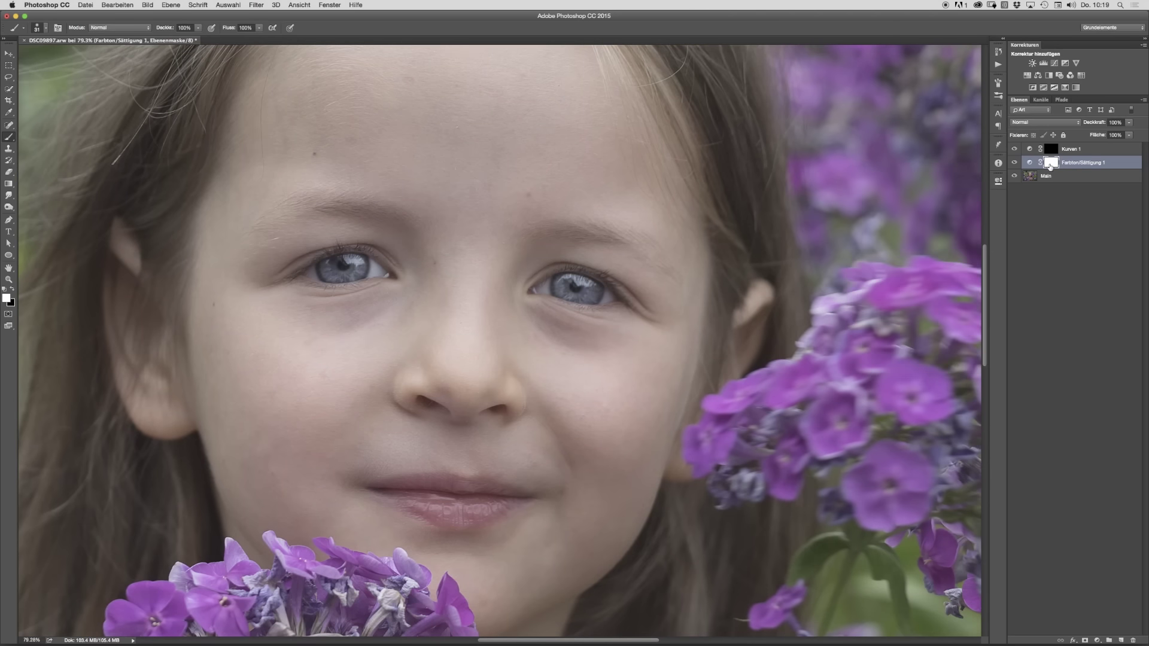
pyautogui.doubleClick(1050, 164)
pyautogui.click(941, 313)
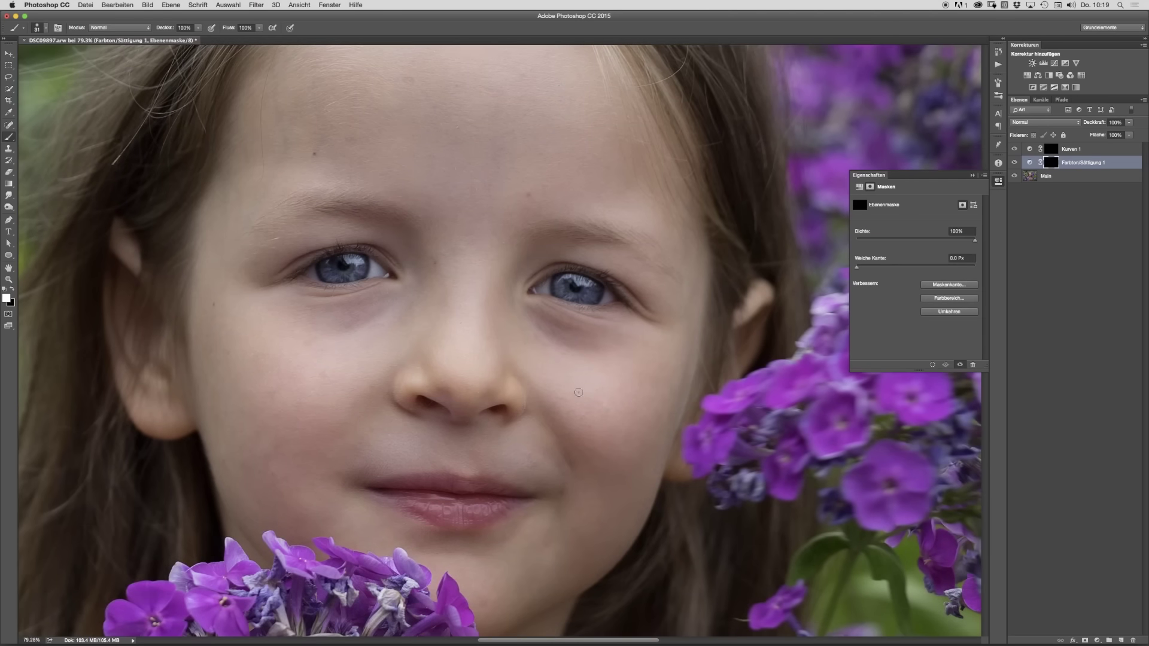
# Step: Paint white with a small brush on the Hue/Saturation mask over the whites of the girl's right eye
pyautogui.scroll(5, 345, 257)
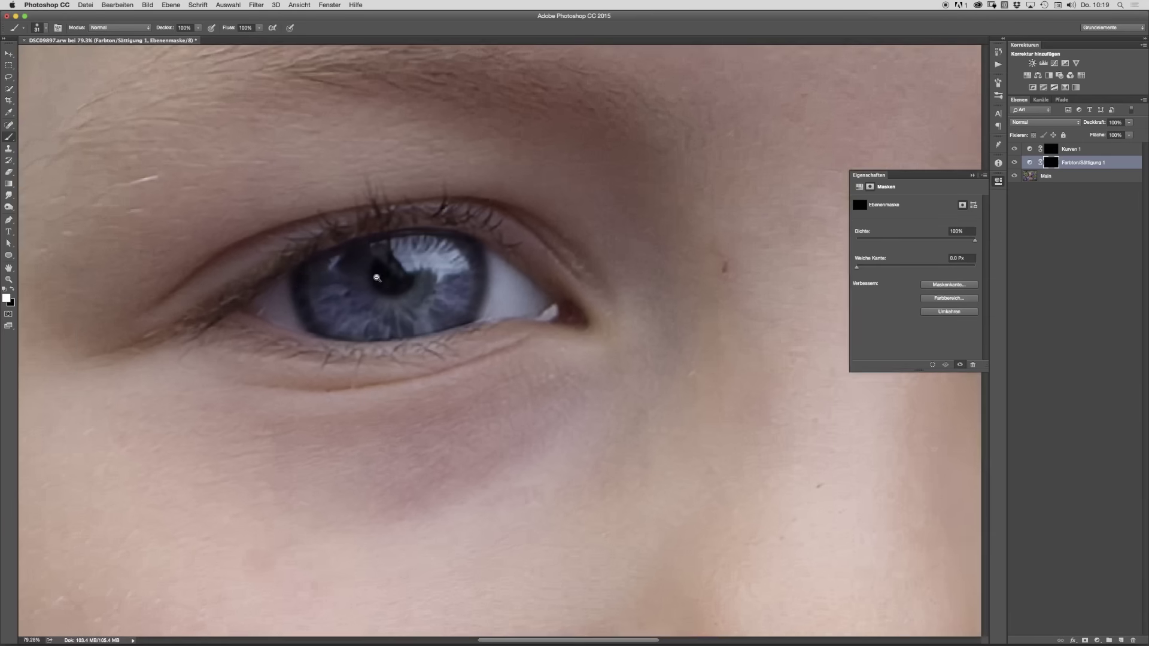
pyautogui.keyDown('ctrl'); pyautogui.keyDown('alt'); pyautogui.moveTo(277, 311); pyautogui.dragTo(265, 313); pyautogui.keyUp('alt'); pyautogui.keyUp('ctrl')
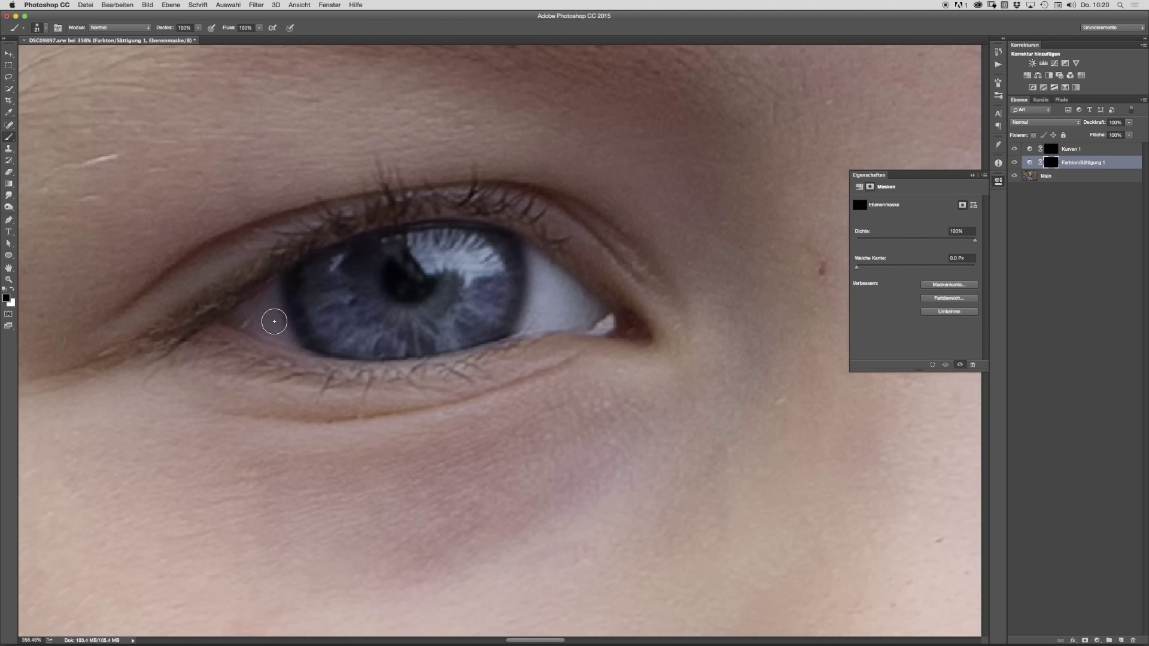
pyautogui.press('[')
pyautogui.press('x')
pyautogui.moveTo(249, 316)
pyautogui.mouseDown()
pyautogui.moveTo(261, 307)
pyautogui.moveTo(280, 329)
pyautogui.mouseUp()
pyautogui.moveTo(533, 261)
pyautogui.mouseDown()
pyautogui.moveTo(532, 317)
pyautogui.moveTo(539, 294)
pyautogui.moveTo(553, 325)
pyautogui.moveTo(576, 300)
pyautogui.moveTo(589, 320)
pyautogui.moveTo(594, 291)
pyautogui.mouseUp()
pyautogui.press('x')
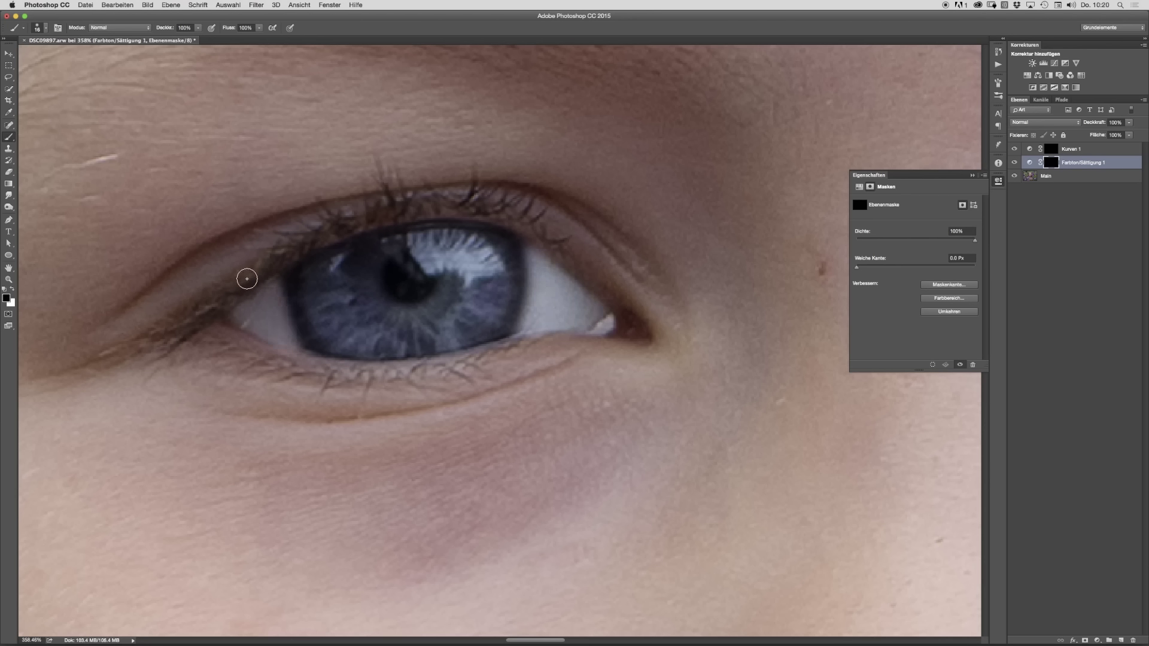
pyautogui.press(']')
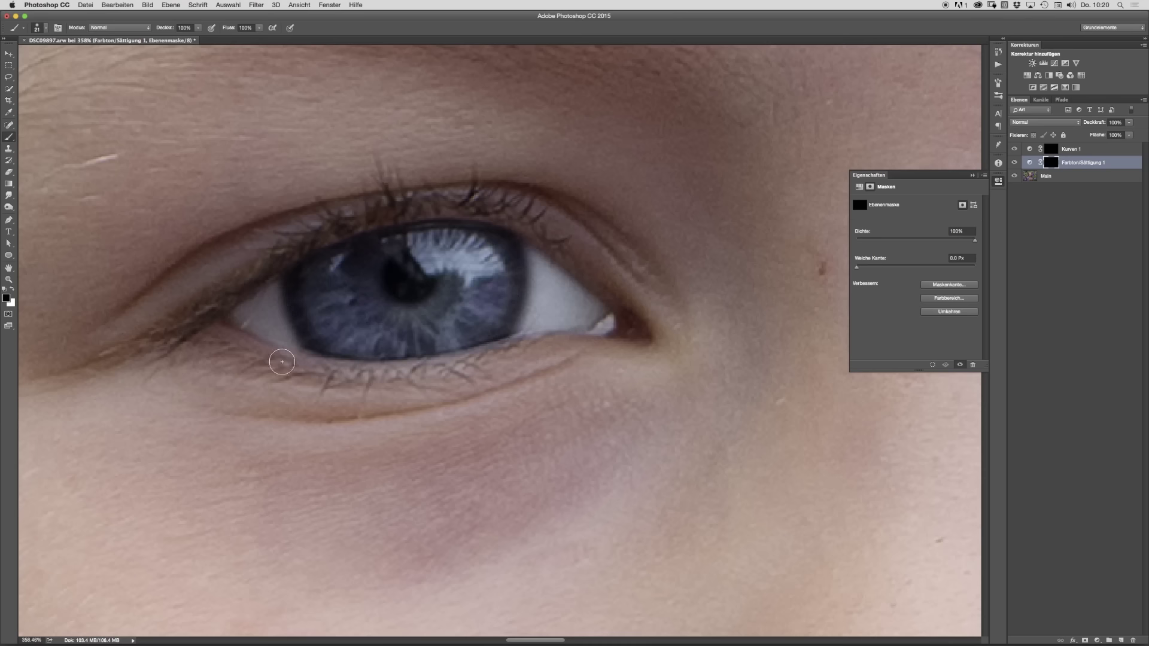
# Step: Paint white with a small brush on the Hue/Saturation mask over the whites of the girl's left eye
pyautogui.scroll(-10, 400, 281)
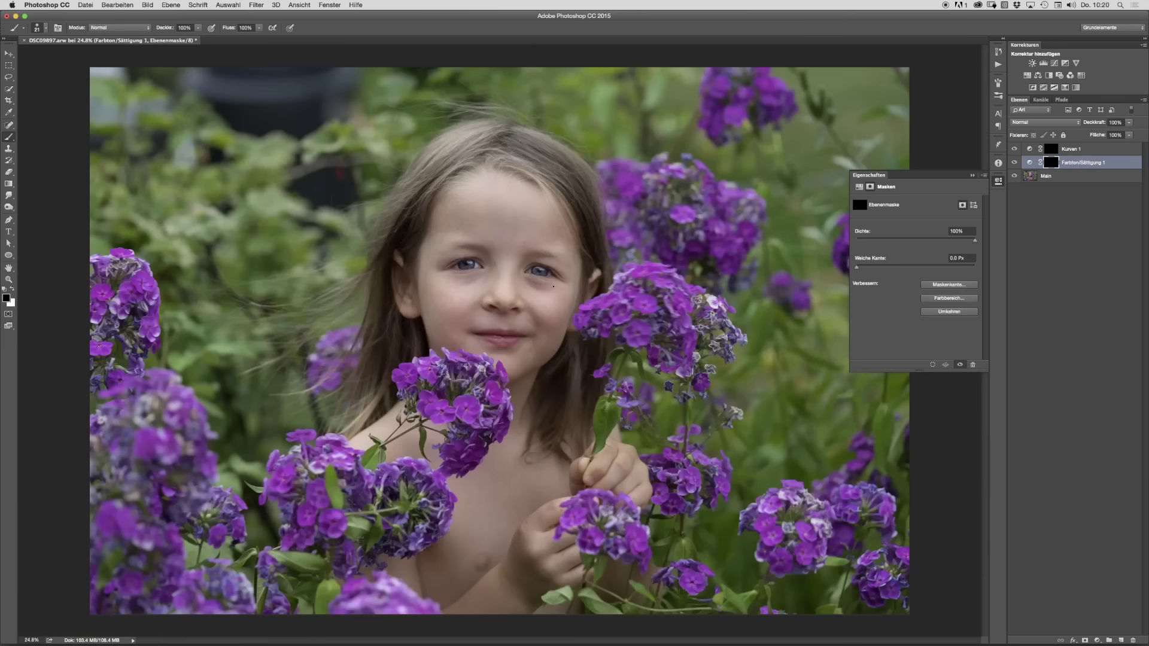
pyautogui.scroll(10, 538, 264)
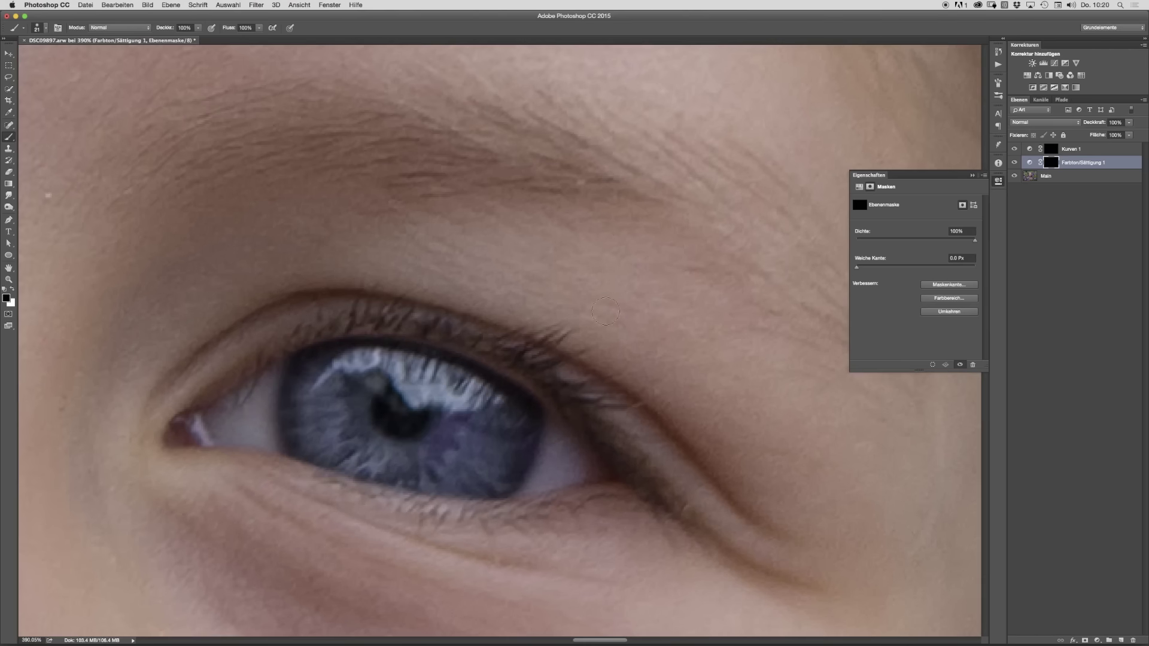
pyautogui.moveTo(249, 419)
pyautogui.keyDown('ctrl'); pyautogui.keyDown('alt'); pyautogui.mouseDown()
pyautogui.moveTo(239, 429)
pyautogui.moveTo(269, 379)
pyautogui.moveTo(266, 415)
pyautogui.moveTo(282, 433)
pyautogui.mouseUp(); pyautogui.keyUp('alt'); pyautogui.keyUp('ctrl')
pyautogui.press('x')
pyautogui.moveTo(552, 432)
pyautogui.mouseDown()
pyautogui.moveTo(535, 477)
pyautogui.moveTo(562, 459)
pyautogui.moveTo(569, 474)
pyautogui.moveTo(592, 473)
pyautogui.mouseUp()
pyautogui.press('x')
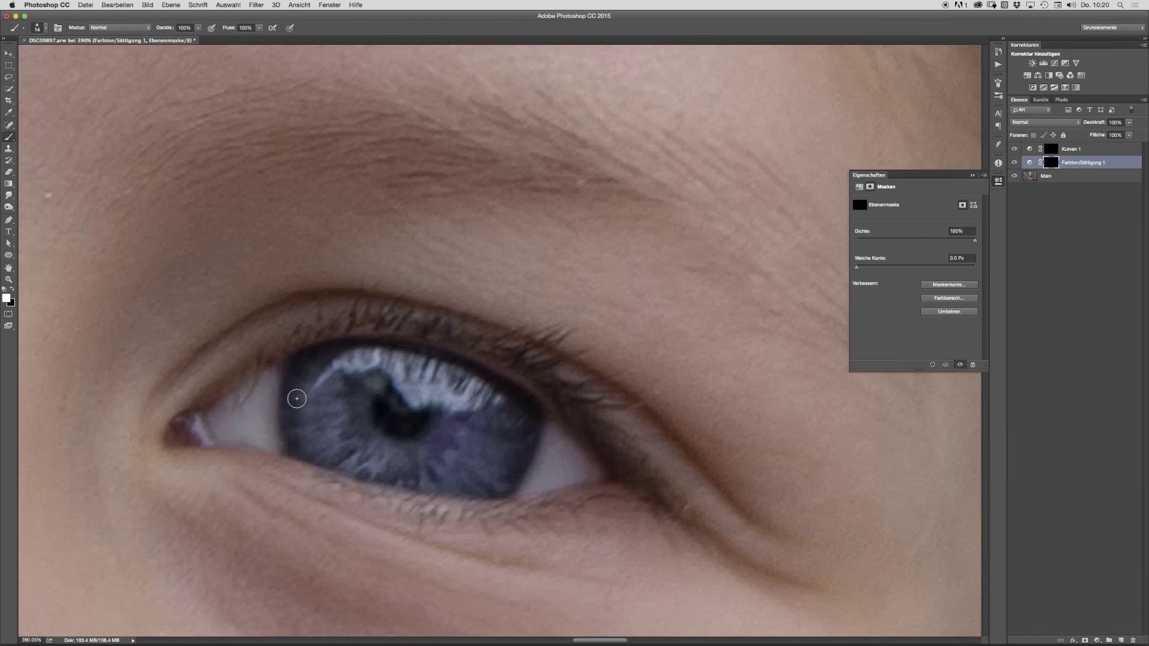
pyautogui.keyDown('ctrl'); pyautogui.keyDown('alt'); pyautogui.moveTo(197, 396); pyautogui.dragTo(324, 333); pyautogui.keyUp('alt'); pyautogui.keyUp('ctrl')
pyautogui.moveTo(540, 390); pyautogui.dragTo(620, 470)
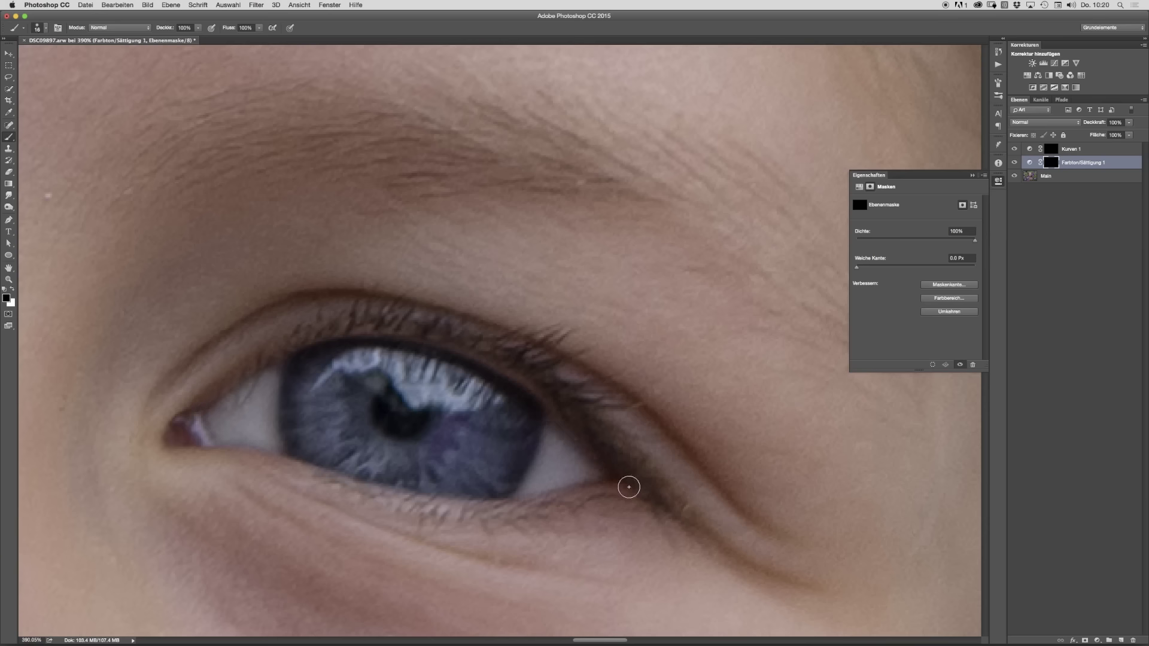
pyautogui.keyDown('alt'); pyautogui.click(503, 506); pyautogui.keyUp('alt')
pyautogui.press('super+0')
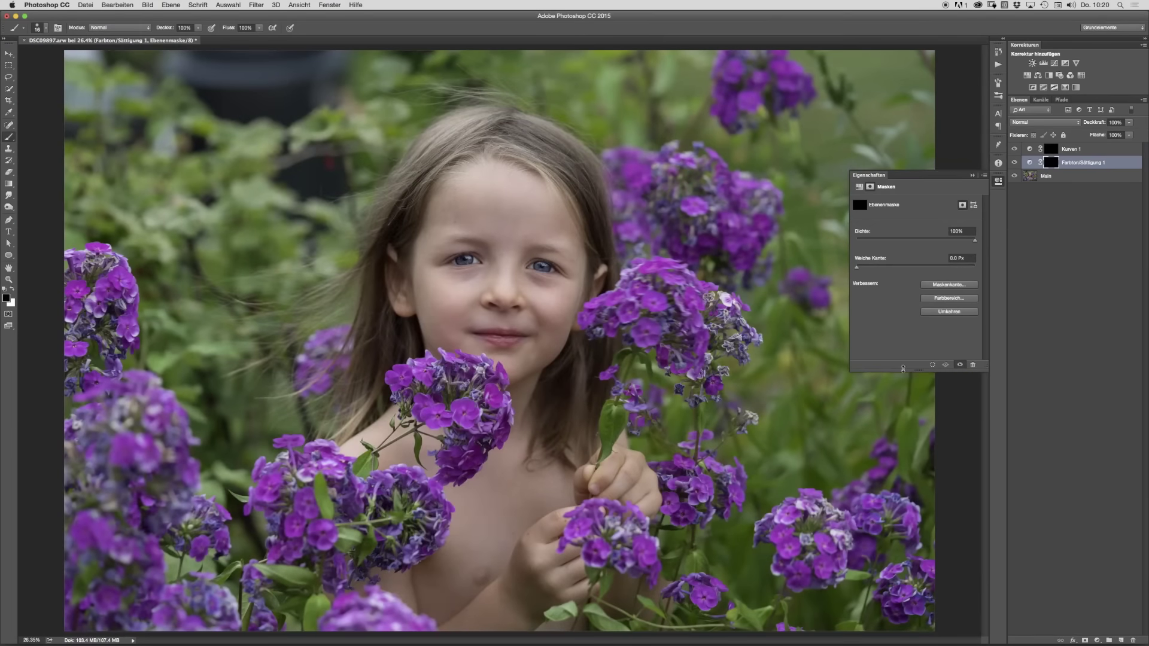
# Step: Reduce the Hue/Saturation layer's opacity to 82% to soften the whitening of the eyes
pyautogui.moveTo(1129, 122)
pyautogui.mouseDown()
pyautogui.moveTo(1093, 133)
pyautogui.moveTo(1132, 137)
pyautogui.moveTo(1122, 135)
pyautogui.mouseUp()
pyautogui.scroll(-3, 527, 450)
pyautogui.scroll(2, 527, 450)
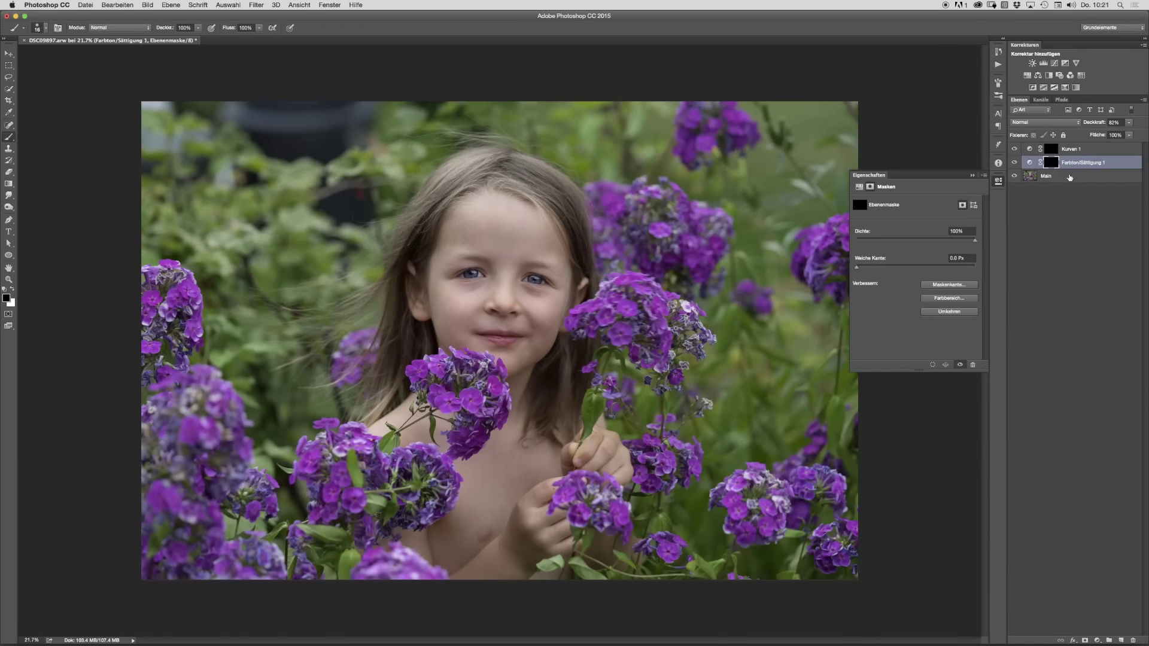
# Step: Merge the Main layer and both adjustment layers into a single layer
pyautogui.click(1070, 177)
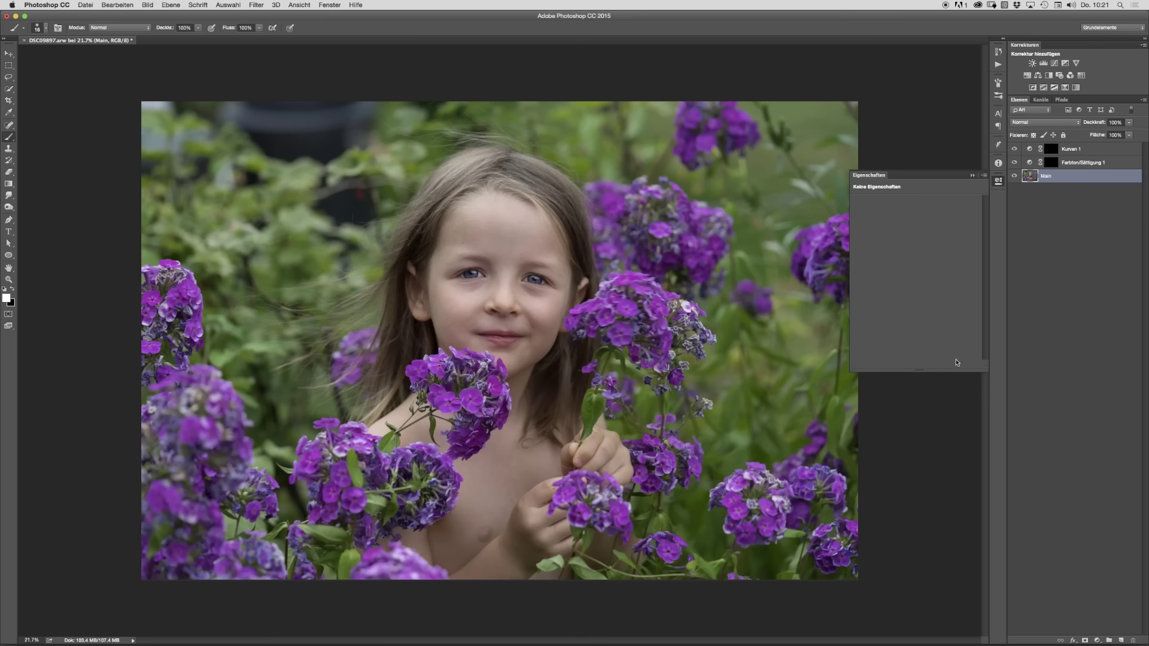
pyautogui.keyDown('shift'); pyautogui.click(1077, 151); pyautogui.keyUp('shift')
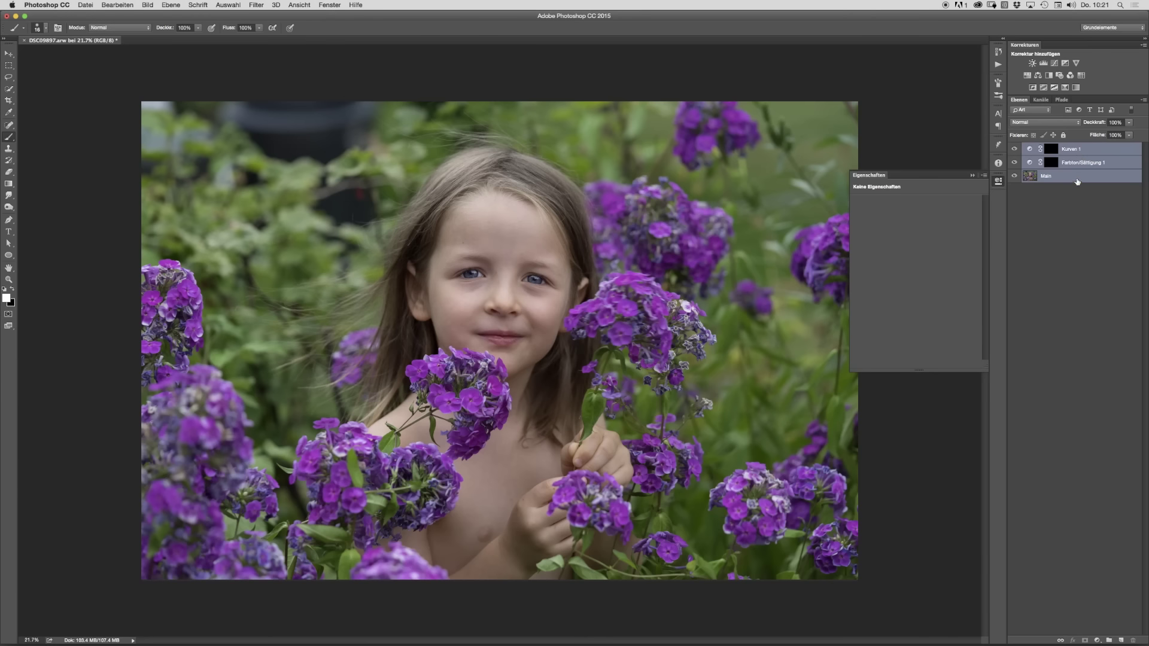
pyautogui.rightClick(1108, 151)
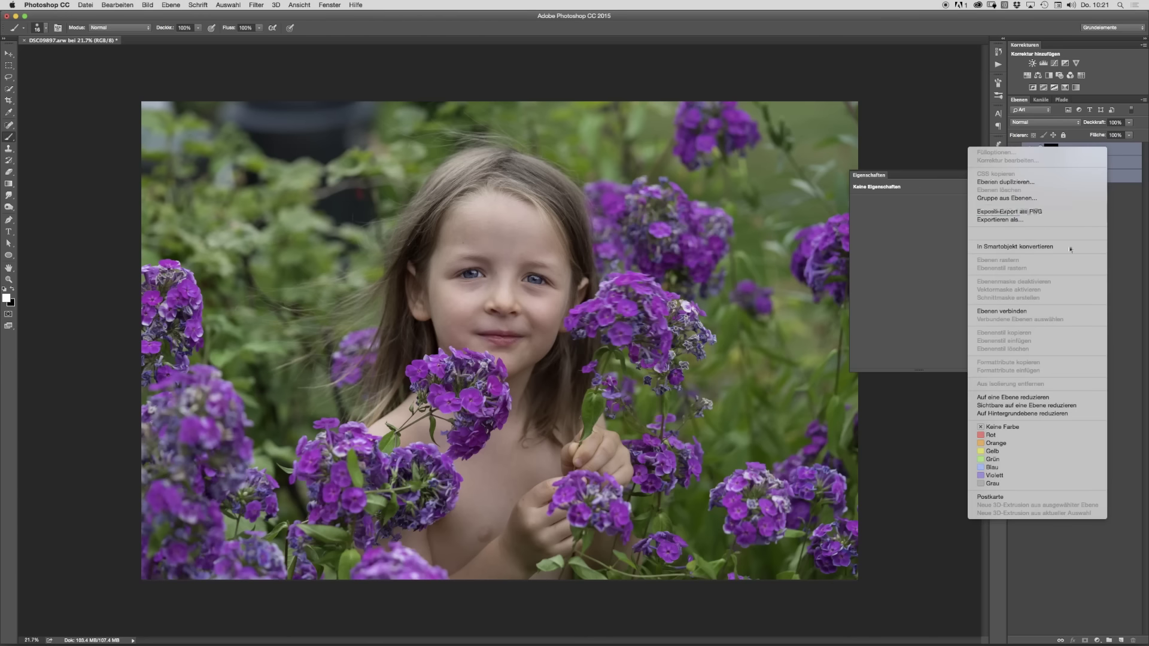
pyautogui.click(1028, 398)
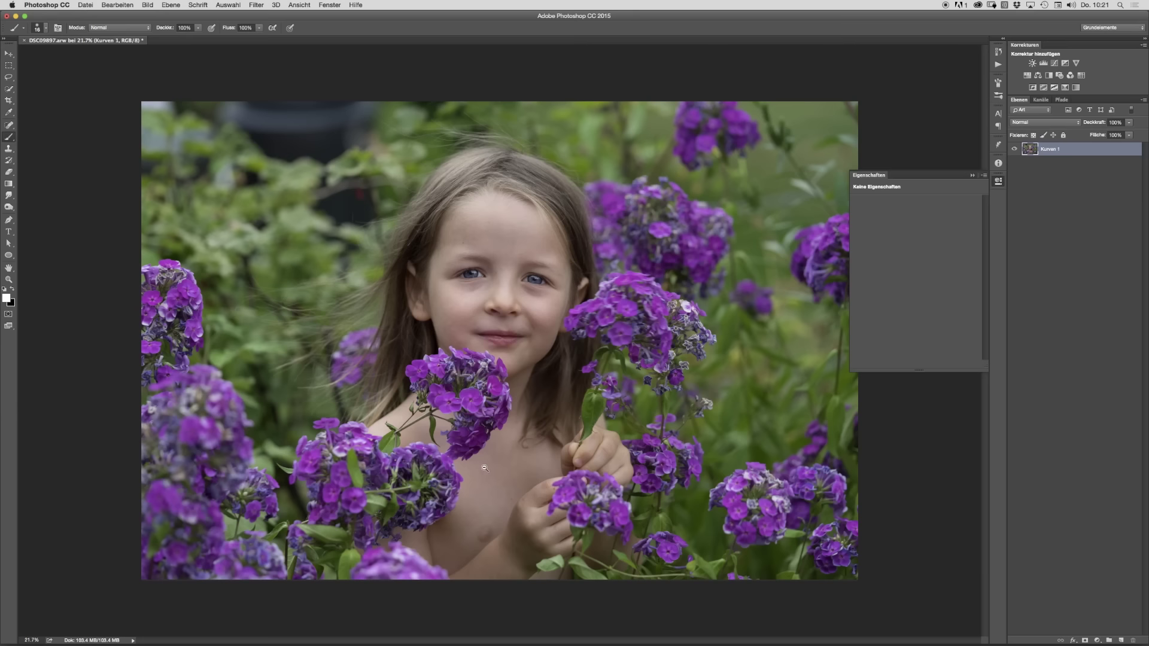
# Step: Lasso the dark container in the background beside the girl's hair and fill the selection content-aware in Normal mode at 100% opacity
pyautogui.keyDown('alt'); pyautogui.click(463, 475); pyautogui.keyUp('alt')
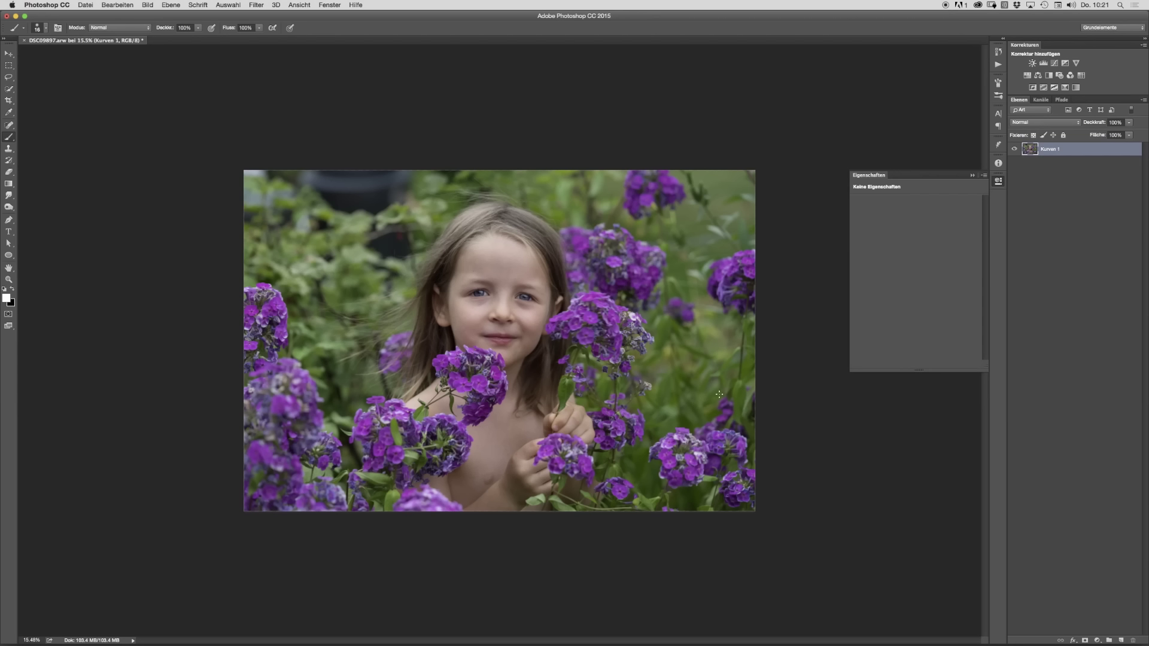
pyautogui.press('l')
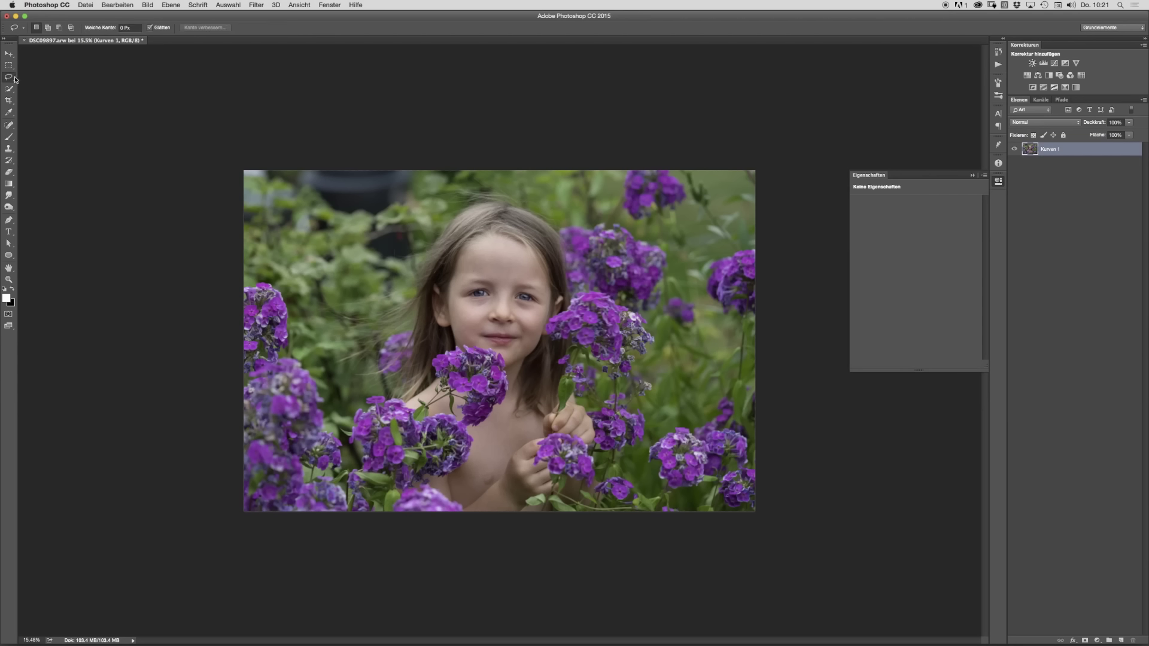
pyautogui.moveTo(243, 156)
pyautogui.mouseDown()
pyautogui.moveTo(309, 230)
pyautogui.moveTo(386, 283)
pyautogui.moveTo(415, 265)
pyautogui.moveTo(460, 179)
pyautogui.moveTo(448, 125)
pyautogui.moveTo(210, 51)
pyautogui.mouseUp()
pyautogui.click(118, 5)
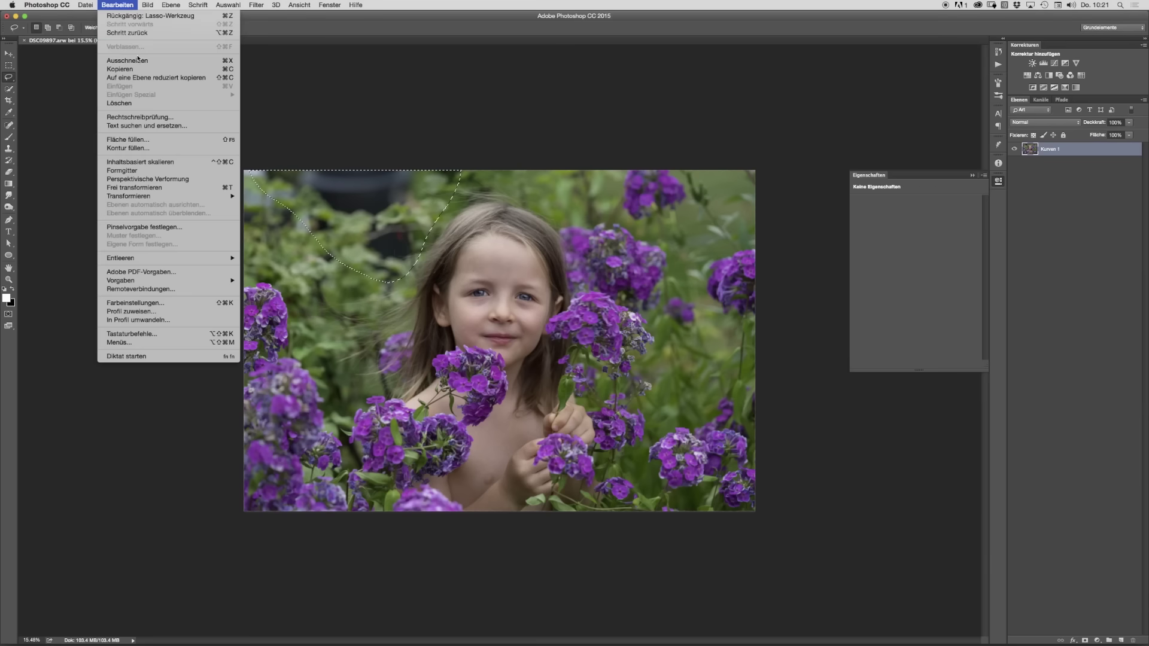
pyautogui.click(161, 143)
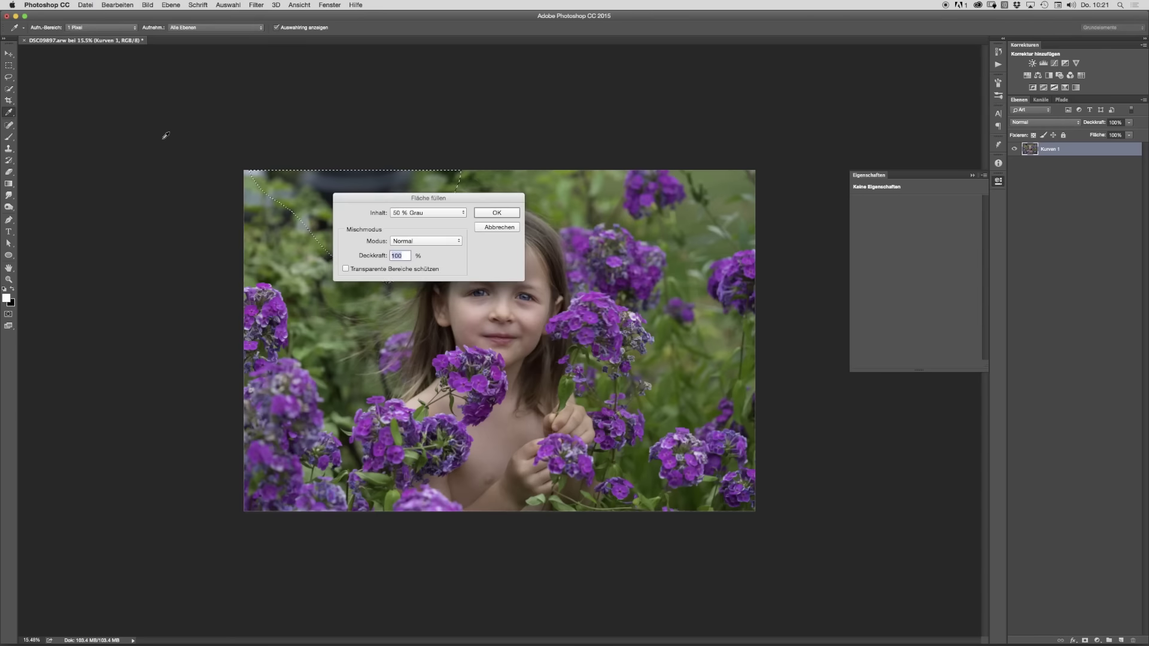
pyautogui.click(439, 241)
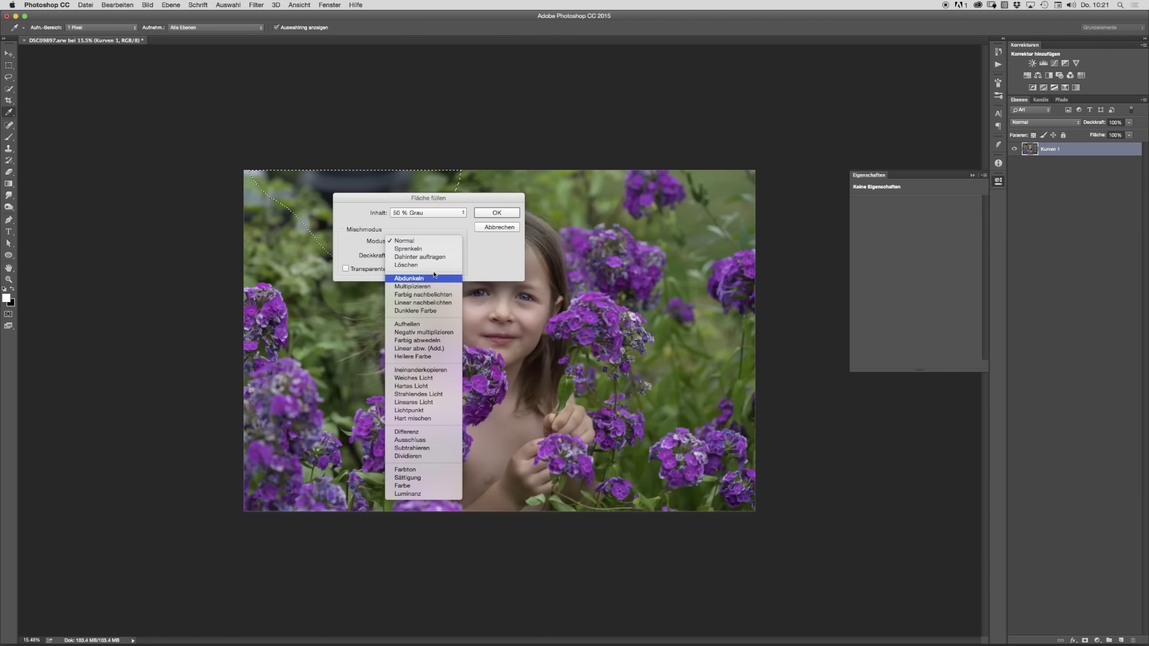
pyautogui.click(439, 241)
pyautogui.click(440, 213)
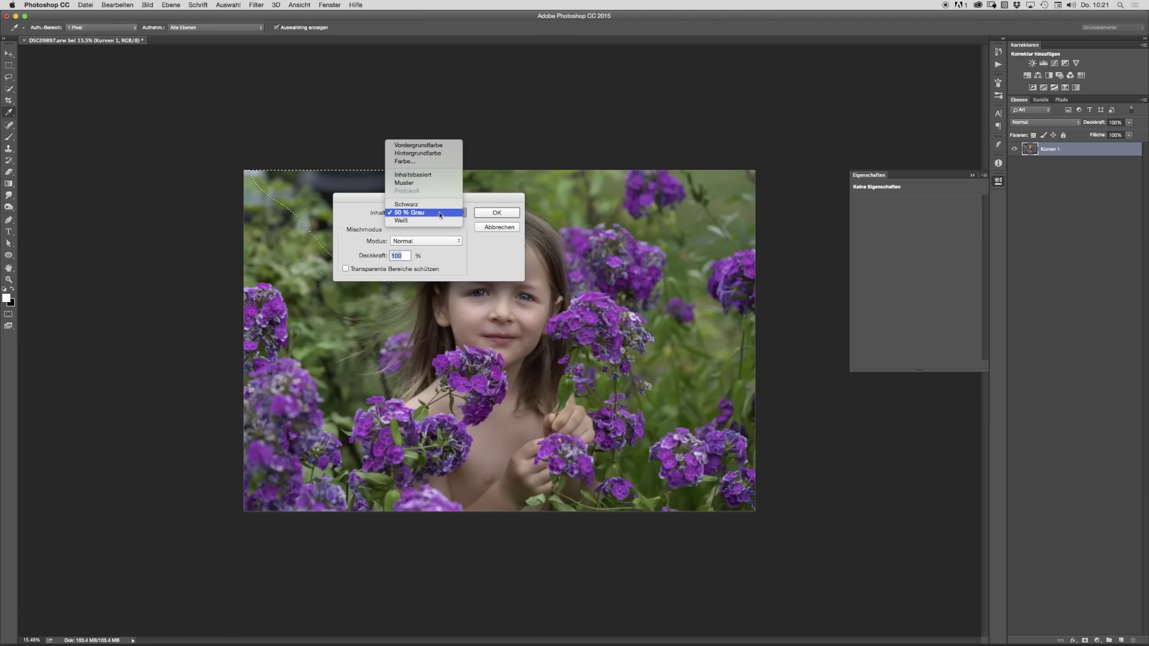
pyautogui.click(440, 175)
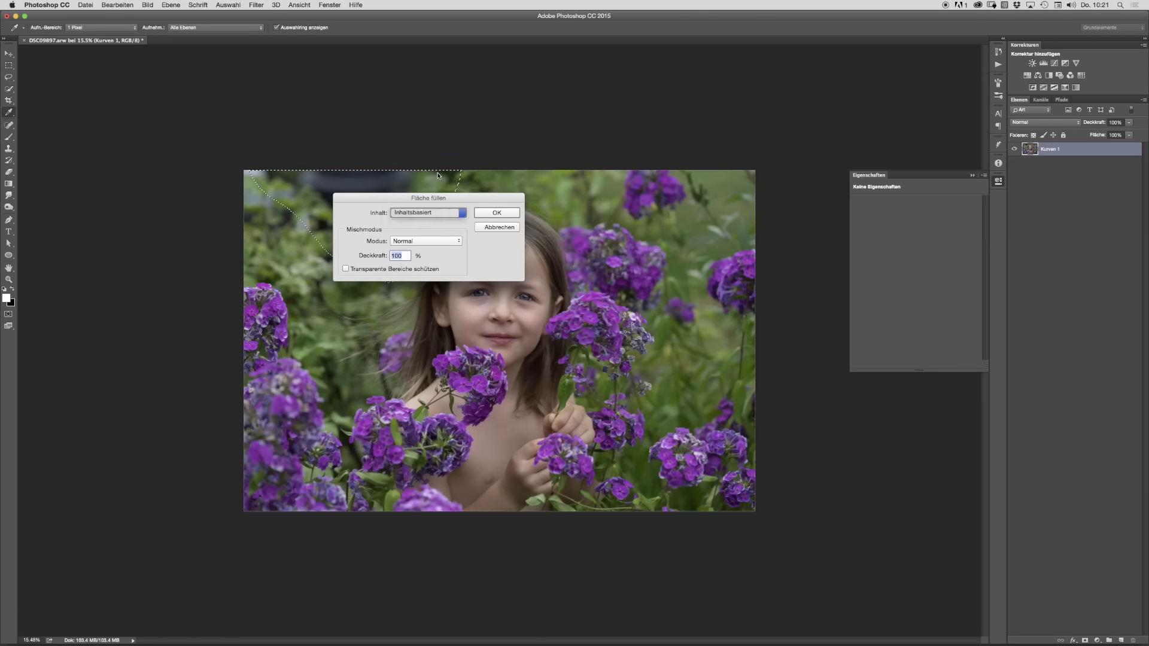
pyautogui.click(497, 213)
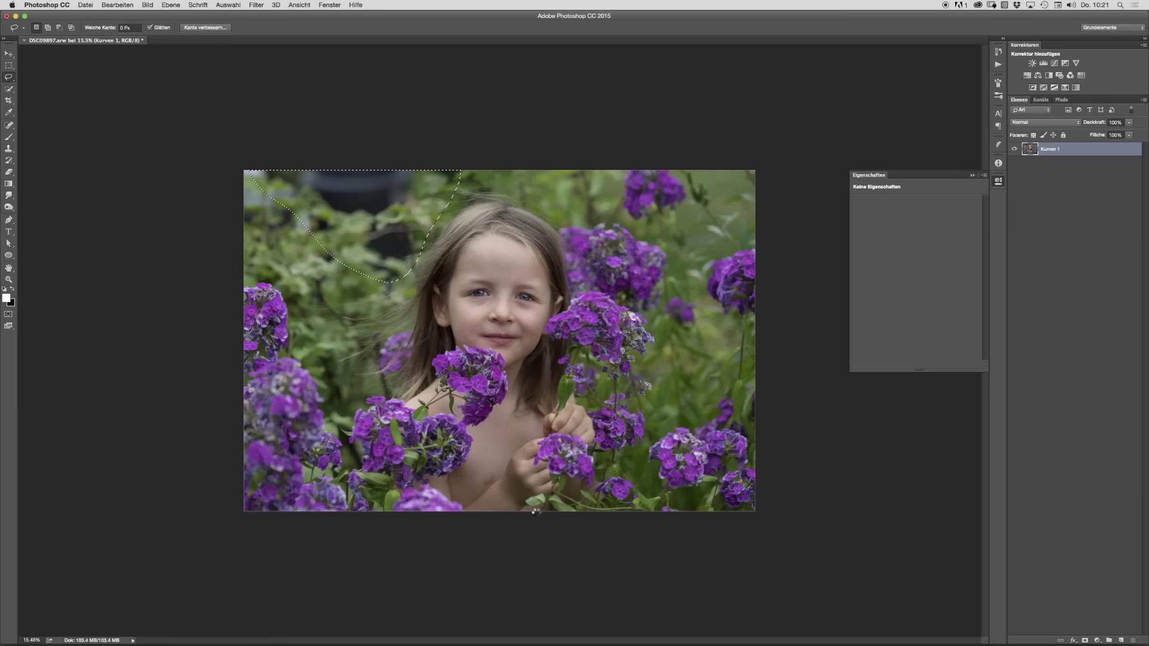
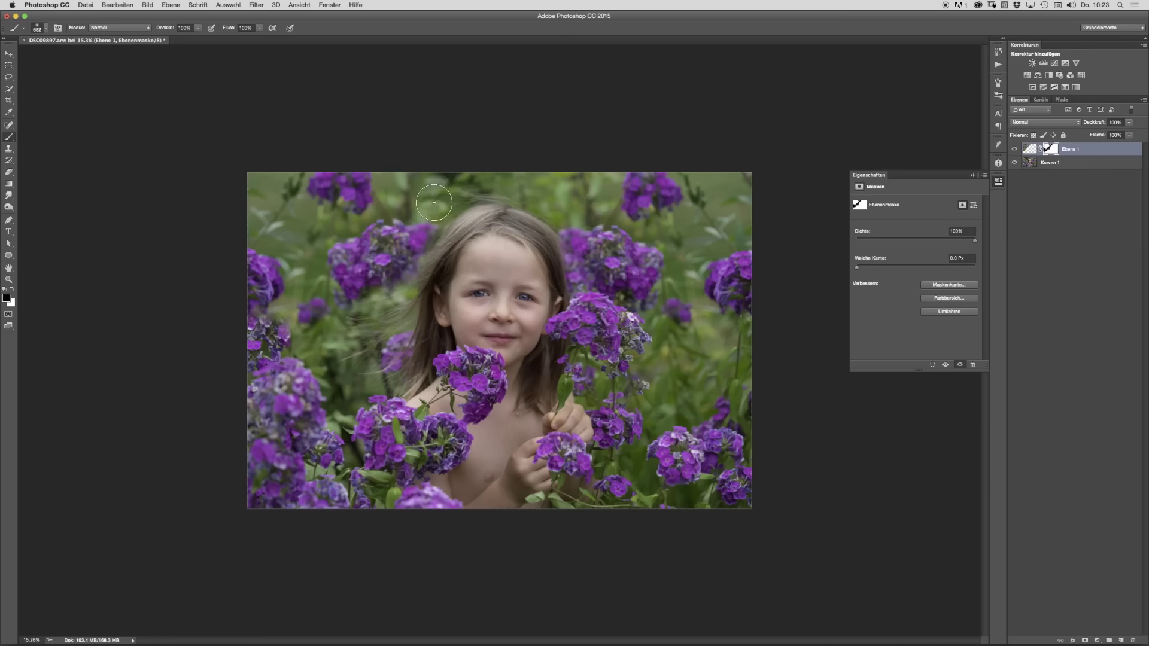
# Step: Compare the portrait with and without the masked flower layer and examine the blended background and the girl's face at different distances
pyautogui.moveTo(433, 208); pyautogui.dragTo(425, 208)
pyautogui.moveTo(471, 492); pyautogui.dragTo(460, 498)
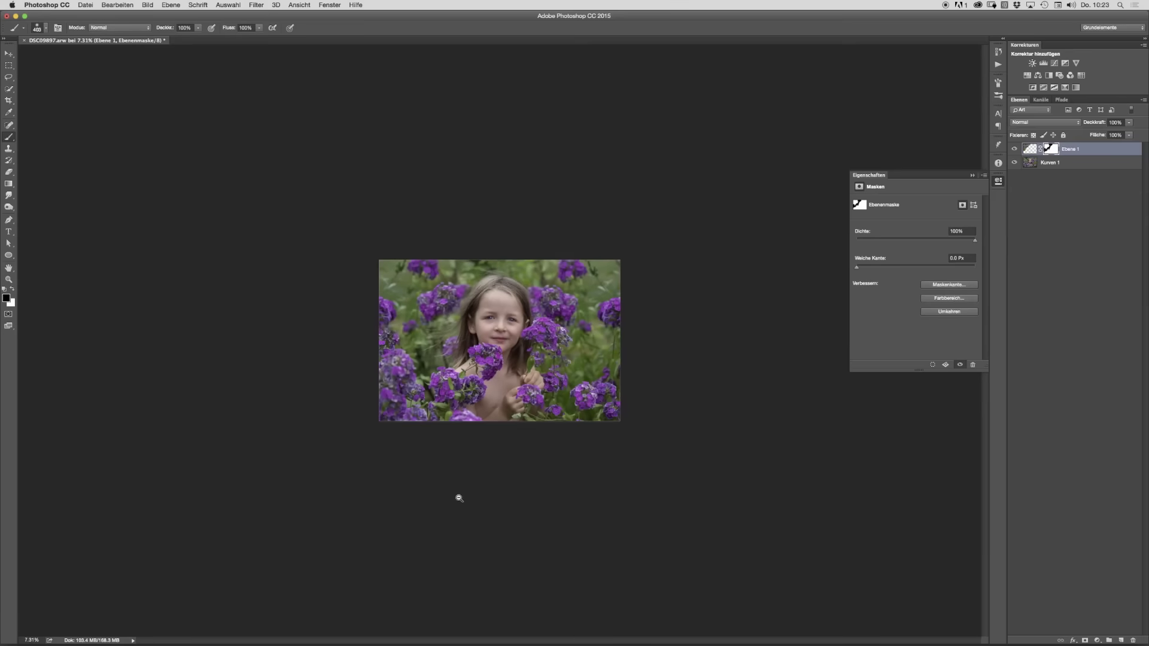
pyautogui.moveTo(541, 431)
pyautogui.mouseDown()
pyautogui.moveTo(594, 451)
pyautogui.moveTo(618, 445)
pyautogui.mouseUp()
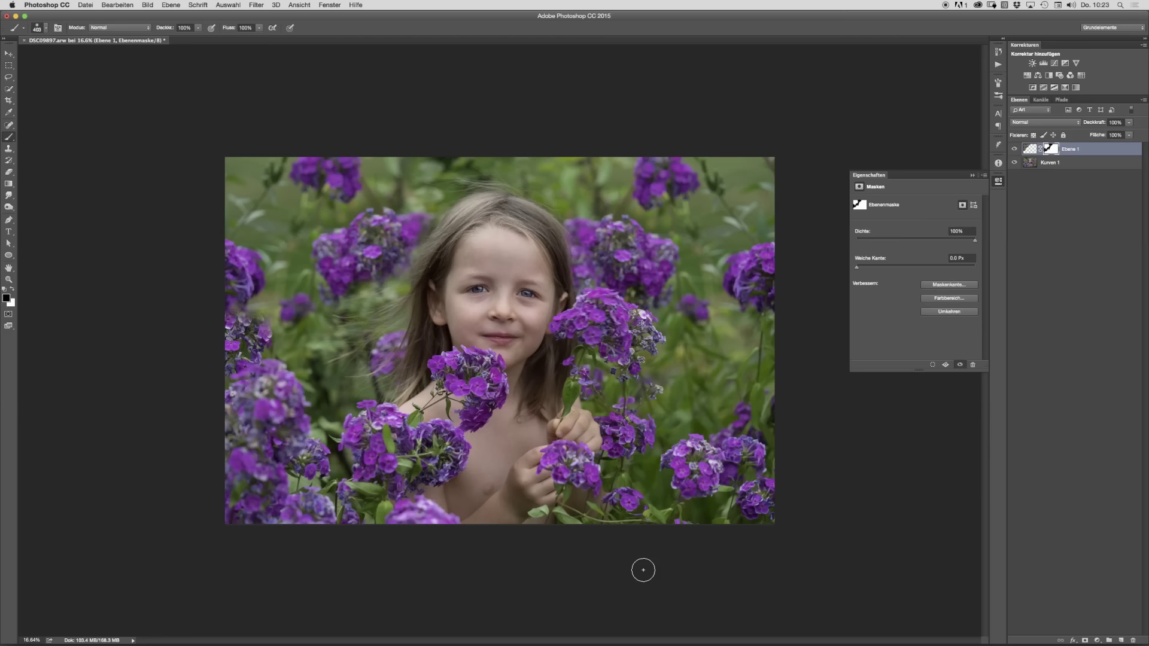
pyautogui.click(1014, 150)
pyautogui.click(1015, 150)
pyautogui.click(1014, 149)
pyautogui.click(1014, 149)
pyautogui.scroll(3, 584, 415)
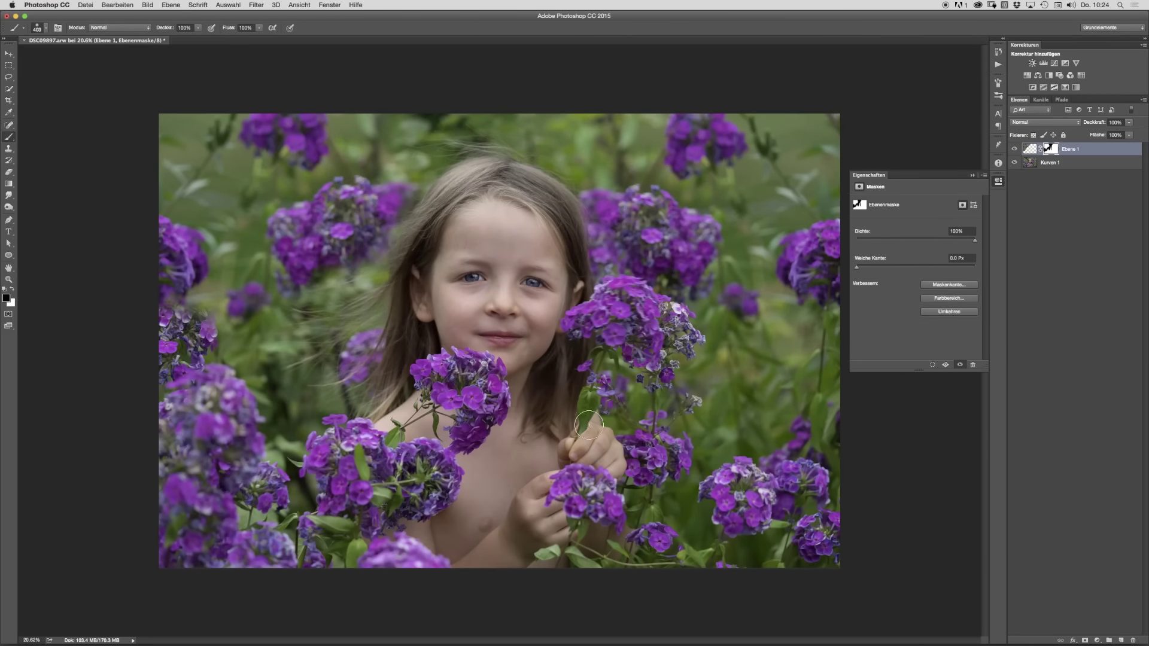
pyautogui.scroll(5, 518, 260)
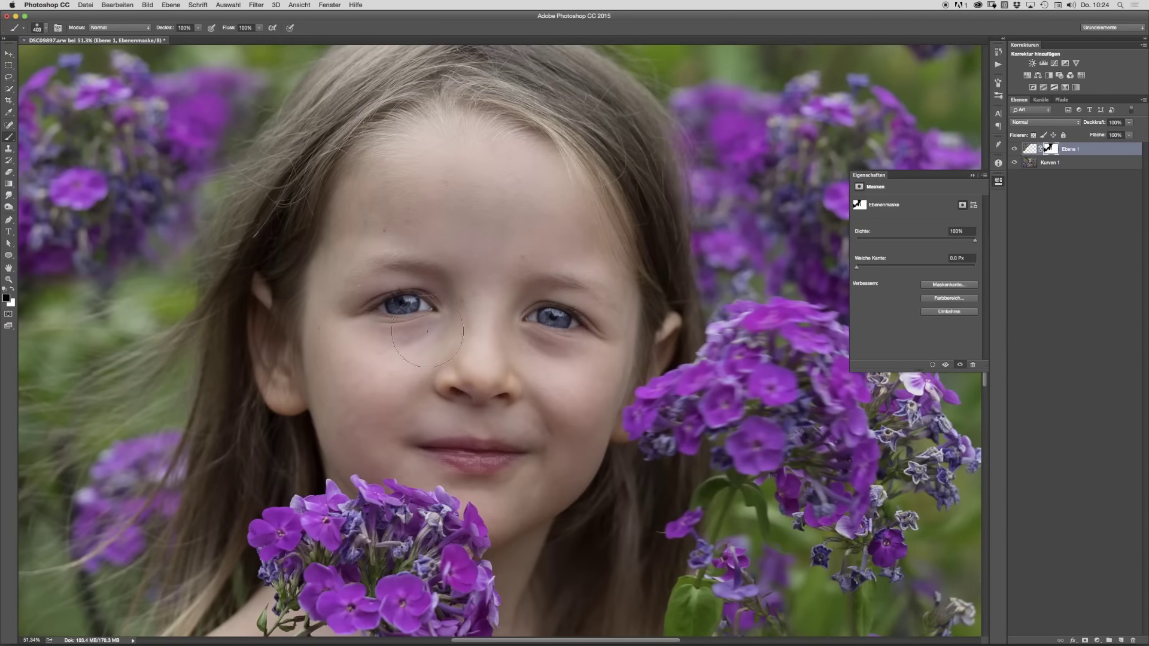
pyautogui.moveTo(502, 341); pyautogui.dragTo(470, 341)
pyautogui.moveTo(445, 423); pyautogui.dragTo(390, 422)
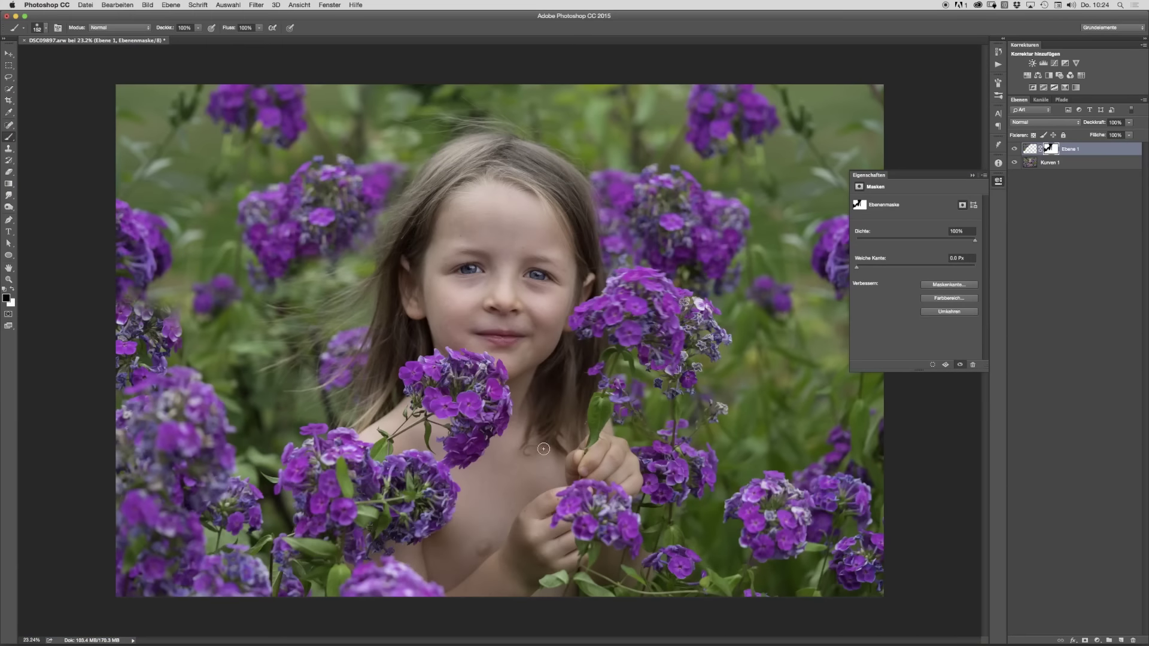
pyautogui.moveTo(514, 510)
pyautogui.mouseDown()
pyautogui.moveTo(563, 514)
pyautogui.moveTo(480, 508)
pyautogui.mouseUp()
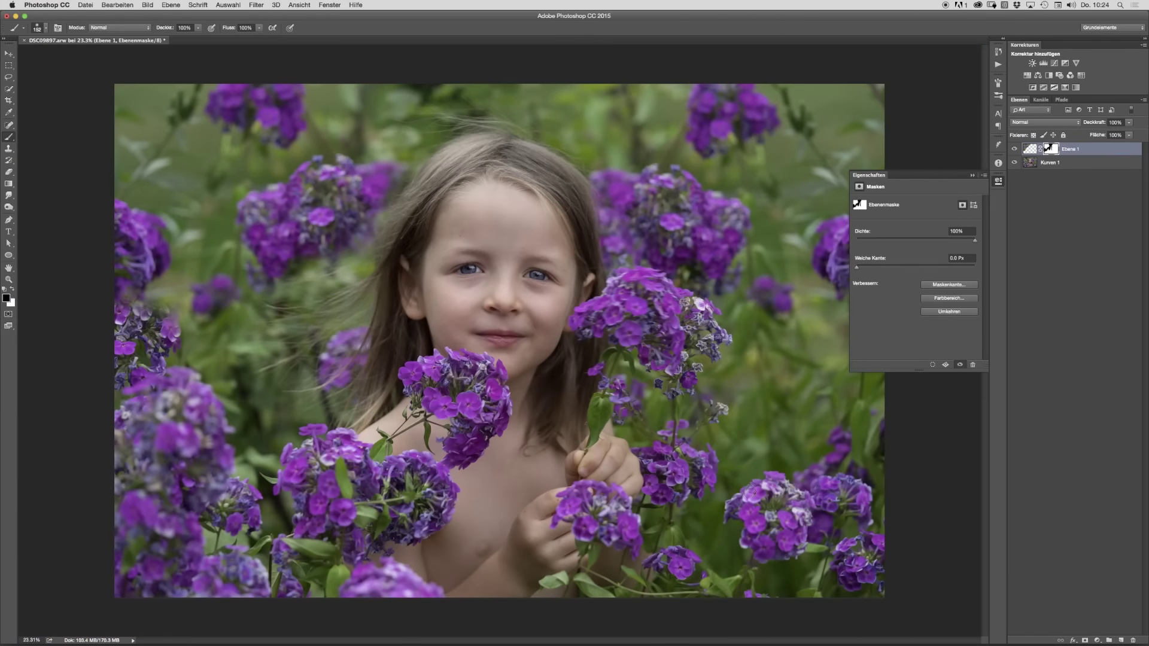
# Step: Flatten the masked flower layer and the portrait layer into one background layer
pyautogui.keyDown('shift'); pyautogui.click(1080, 163); pyautogui.keyUp('shift')
pyautogui.rightClick(1086, 168)
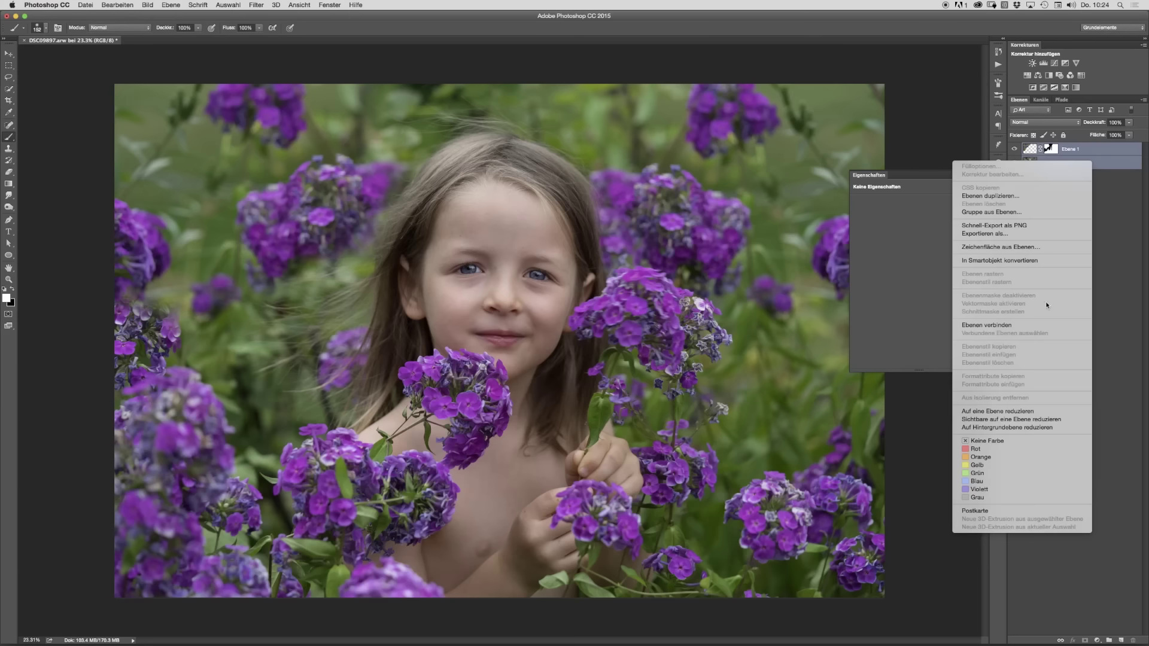
pyautogui.click(1028, 428)
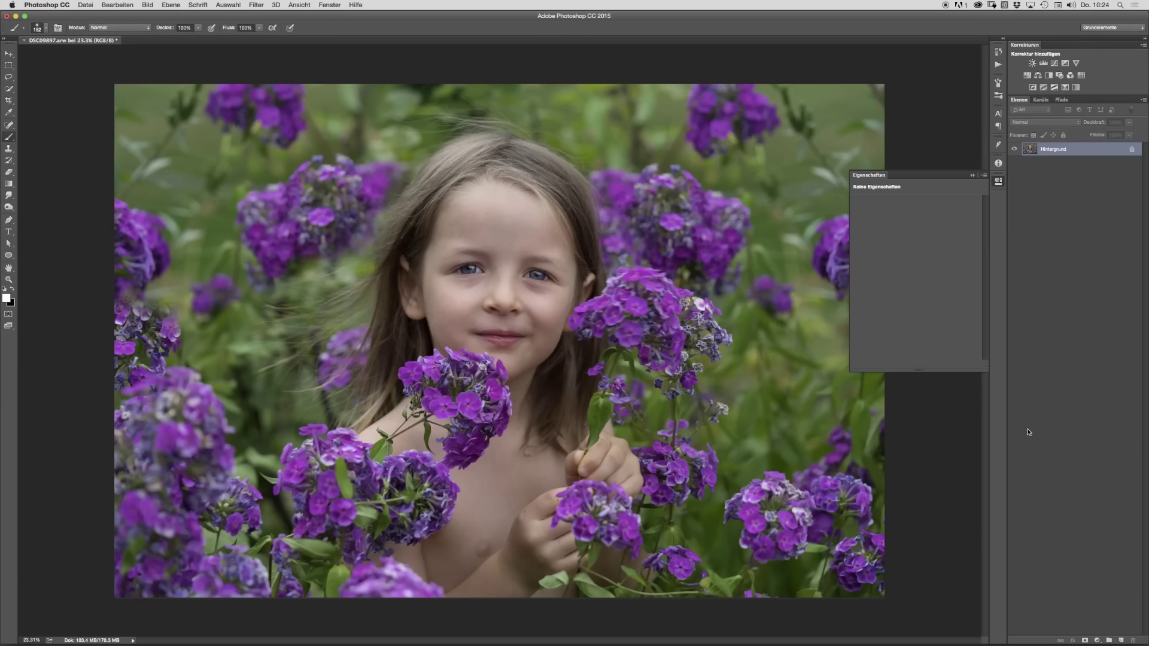
# Step: Duplicate the flattened background layer and delete the original background
pyautogui.press('super+j')
pyautogui.click(1061, 168)
pyautogui.press('Delete')
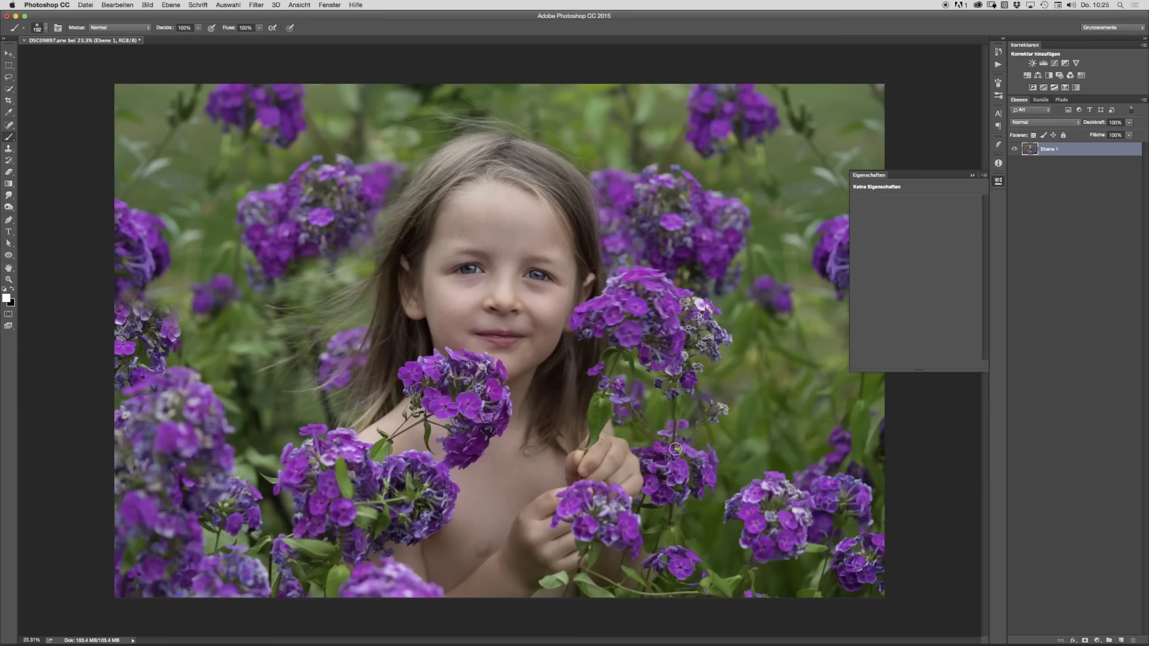
# Step: Run the recorded Frequenztrennung action on the portrait layer and expand the resulting layer group
pyautogui.click(998, 65)
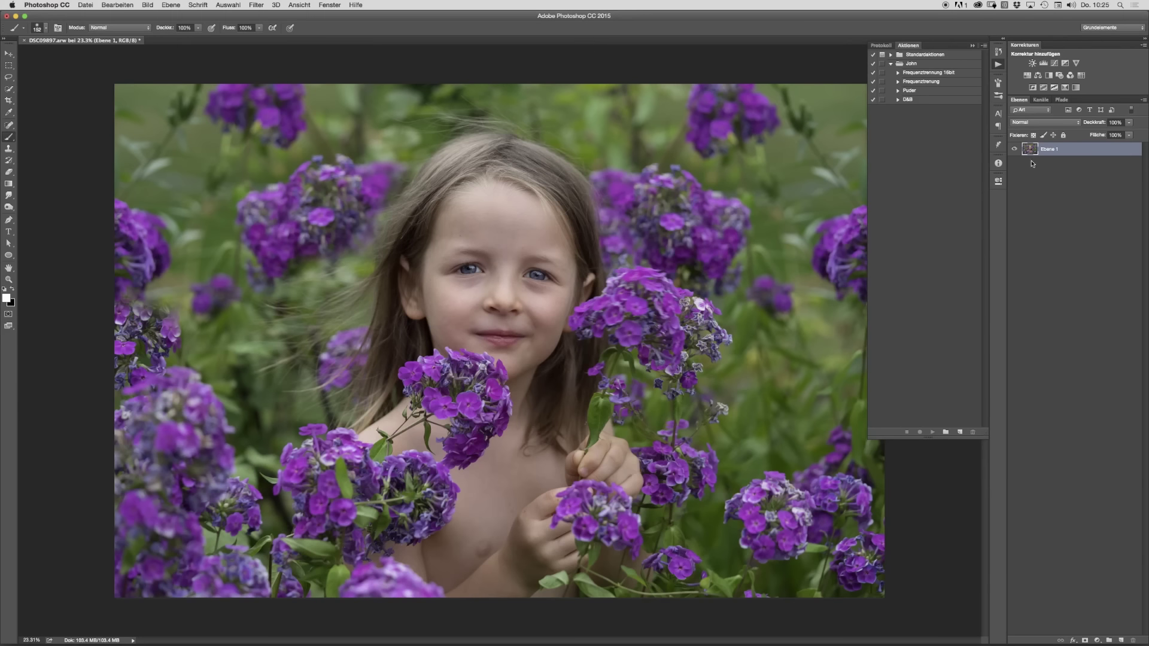
pyautogui.click(932, 83)
pyautogui.click(933, 432)
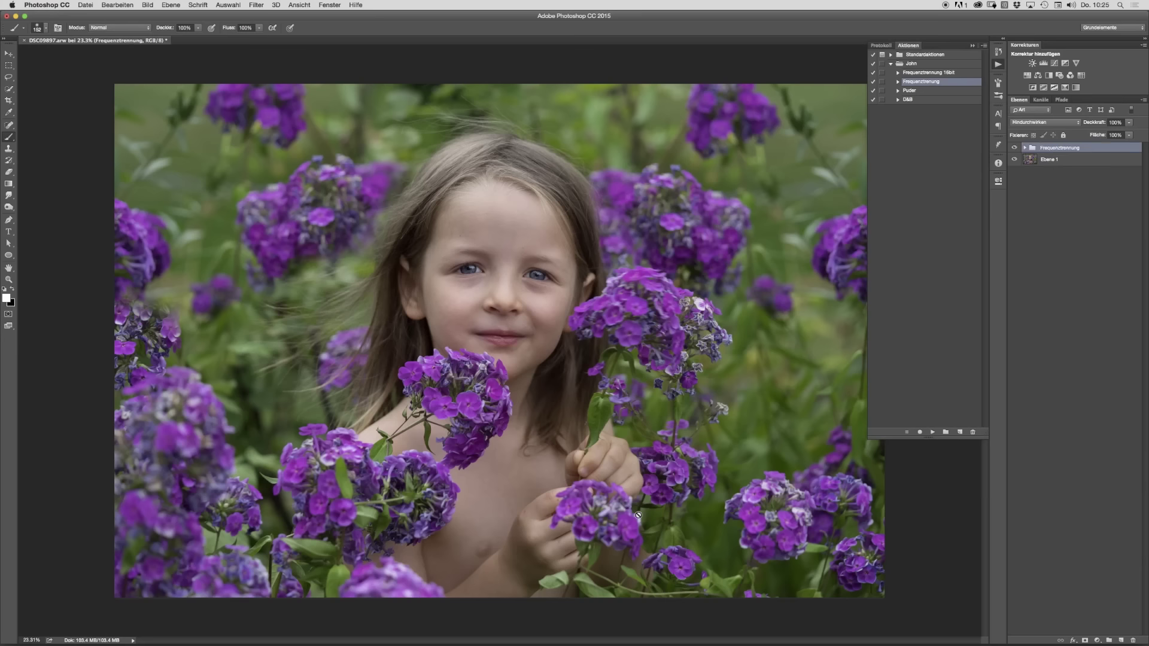
pyautogui.click(998, 66)
pyautogui.click(1024, 148)
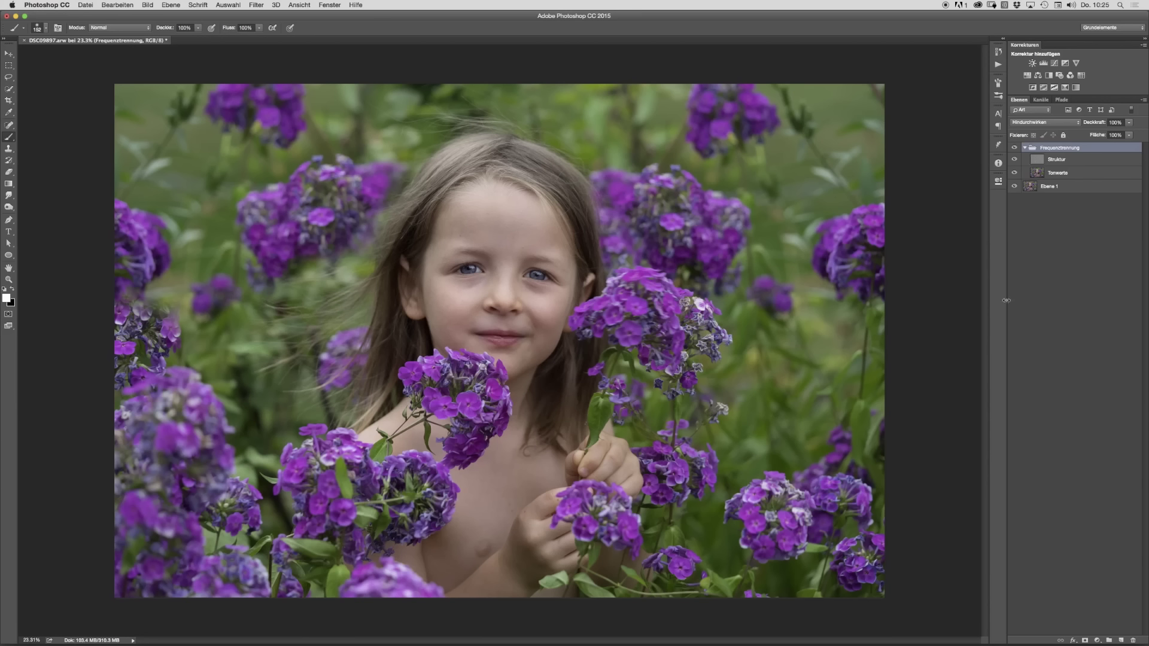
# Step: Hide Ebene 1 and view the Struktur and Tonwerte layers each on their own, then both together
pyautogui.click(1014, 182)
pyautogui.click(1015, 173)
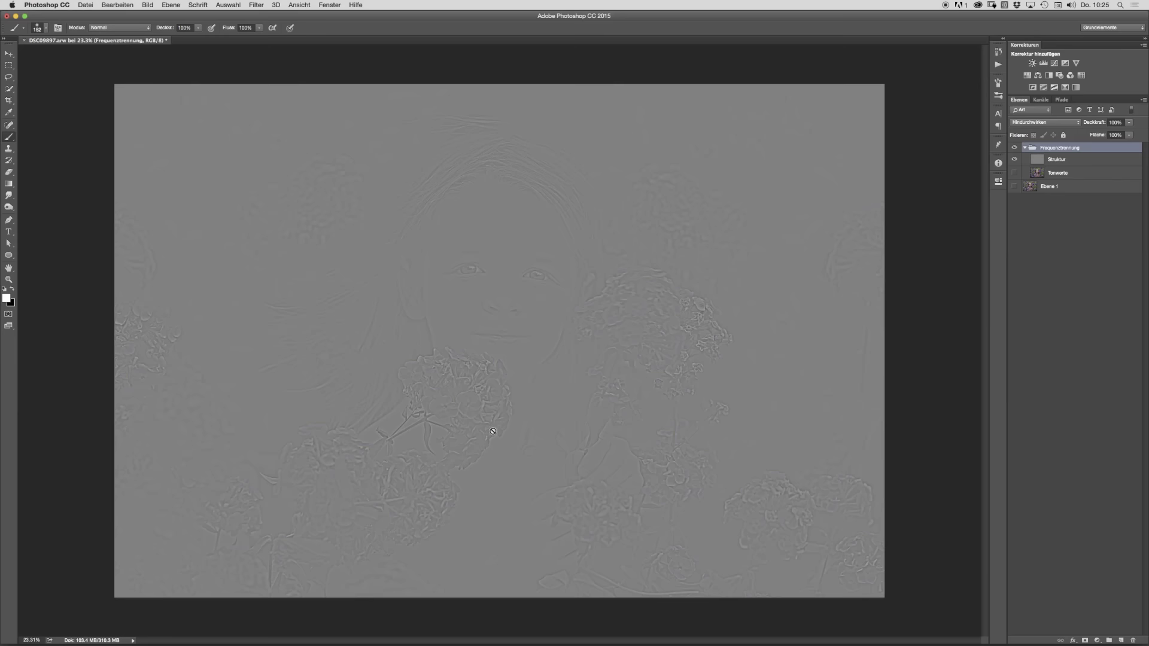
pyautogui.click(1015, 159)
pyautogui.click(1014, 173)
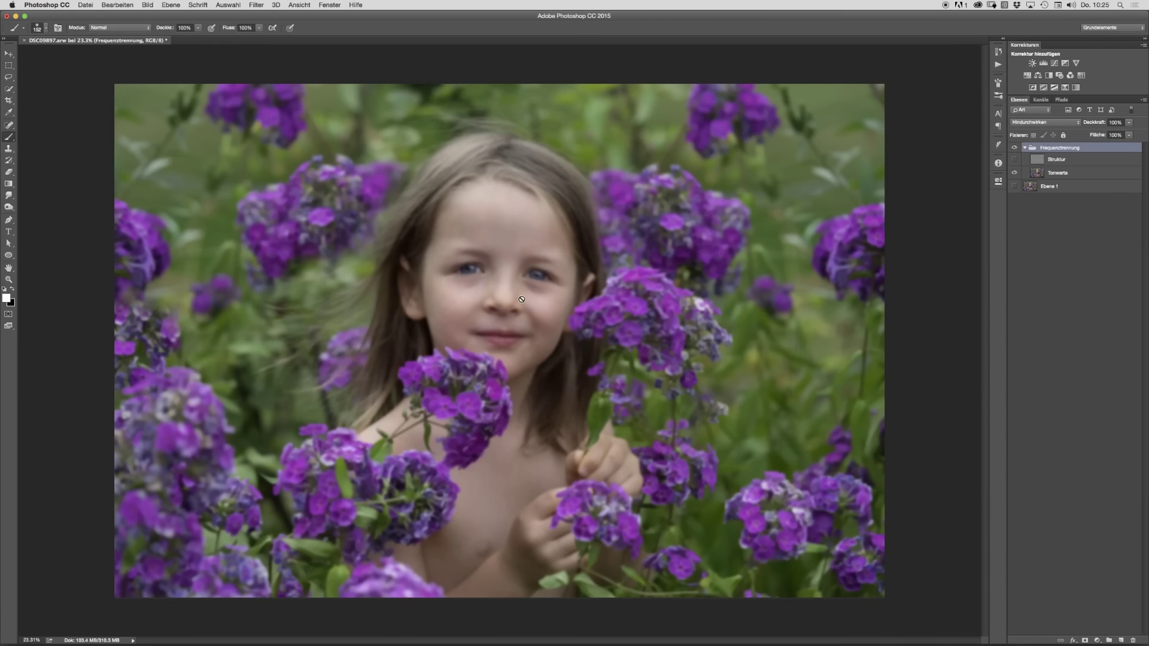
pyautogui.click(1014, 159)
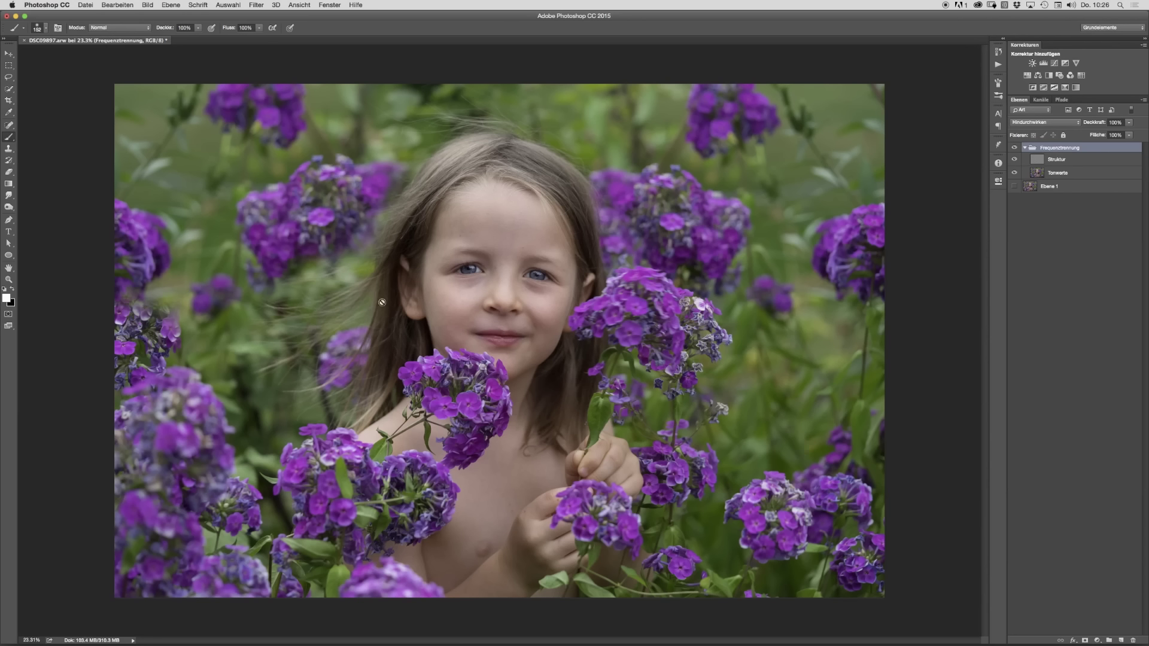
# Step: Remove the small spots between the eyebrows and on the bridge of the nose on the Struktur layer with the Spot Healing Brush
pyautogui.click(9, 126)
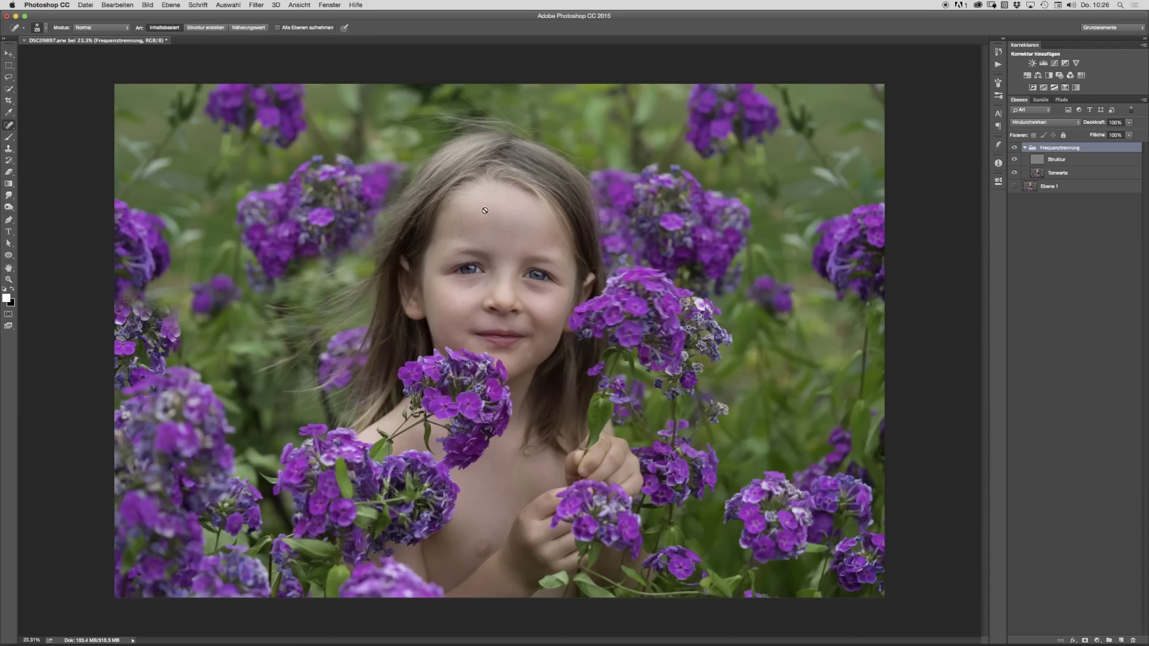
pyautogui.click(1039, 163)
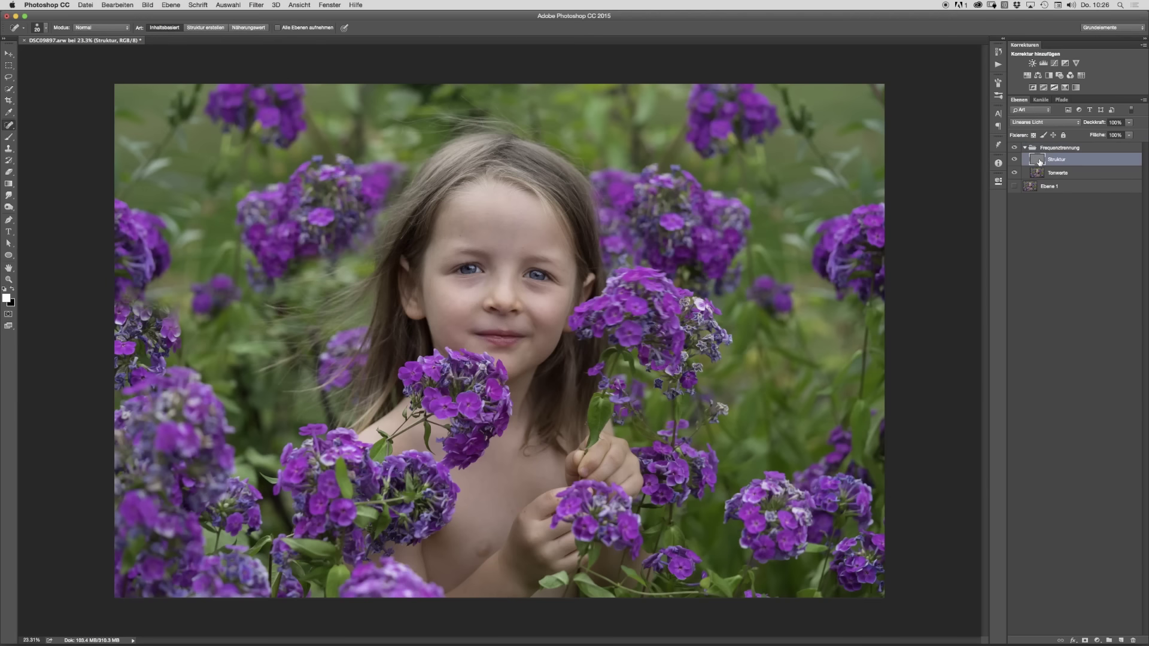
pyautogui.moveTo(517, 241)
pyautogui.mouseDown()
pyautogui.moveTo(551, 270)
pyautogui.moveTo(579, 269)
pyautogui.moveTo(555, 262)
pyautogui.mouseUp()
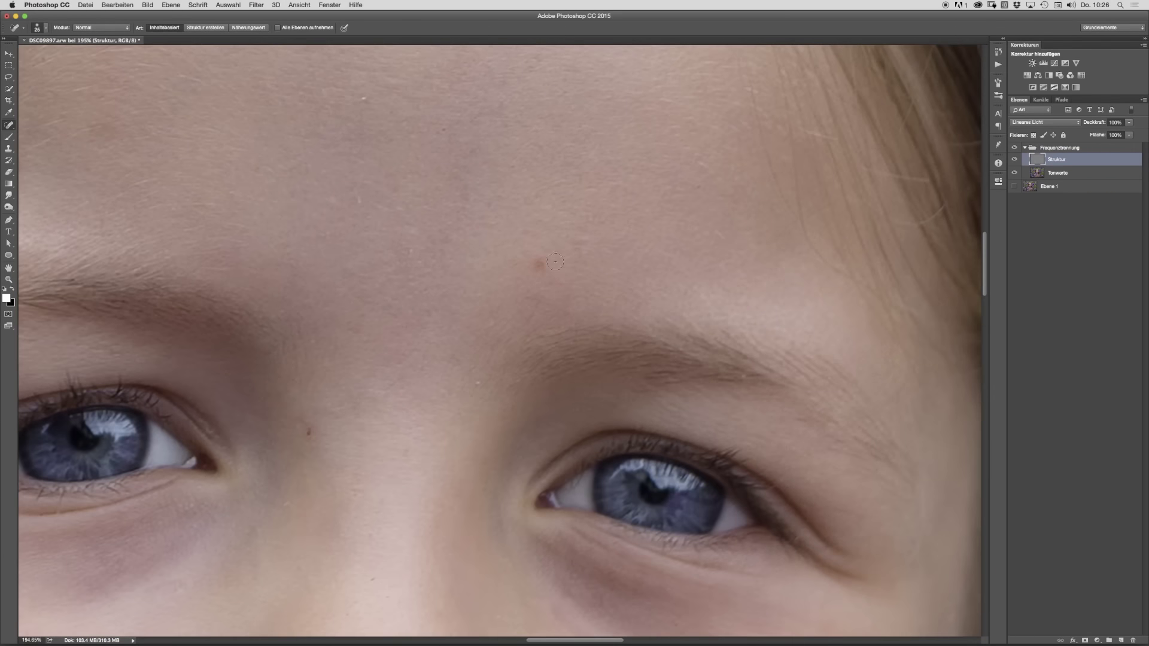
pyautogui.click(538, 264)
pyautogui.click(309, 430)
pyautogui.click(373, 578)
# Step: Heal the small blemishes and light specks across the girl's forehead on the Struktur layer
pyautogui.moveTo(468, 363); pyautogui.dragTo(398, 374)
pyautogui.moveTo(392, 246); pyautogui.dragTo(418, 230)
pyautogui.moveTo(363, 191); pyautogui.dragTo(399, 198)
pyautogui.moveTo(484, 363); pyautogui.dragTo(434, 364)
pyautogui.moveTo(358, 387); pyautogui.dragTo(390, 382)
pyautogui.click(322, 361)
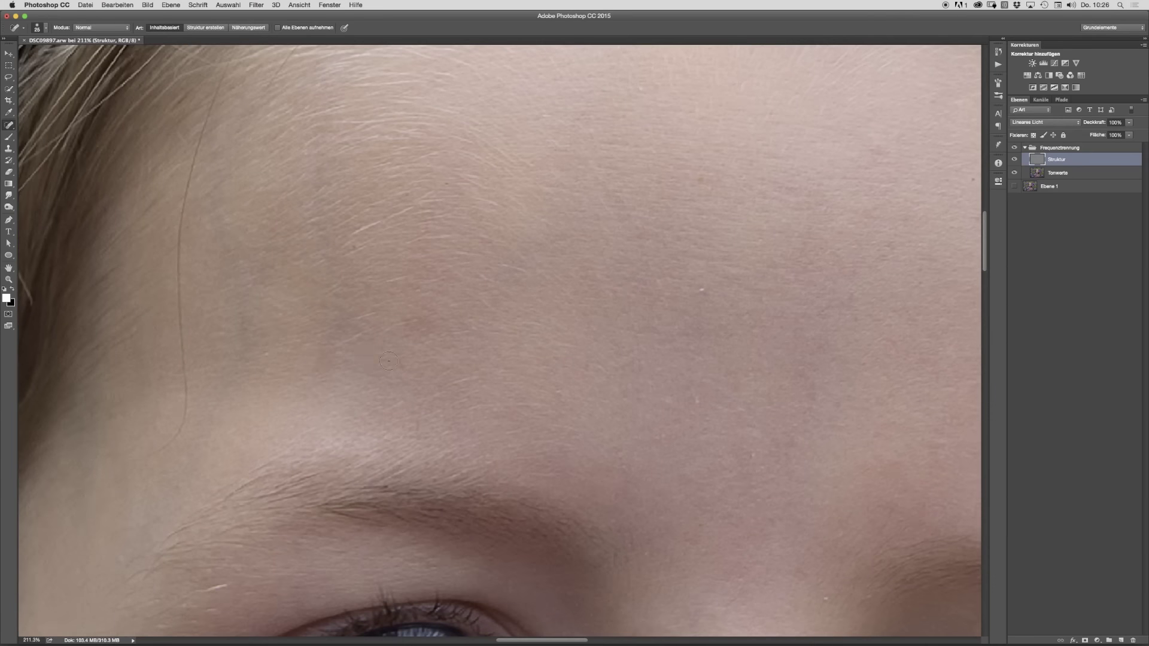
pyautogui.click(695, 400)
pyautogui.moveTo(535, 402); pyautogui.dragTo(449, 405)
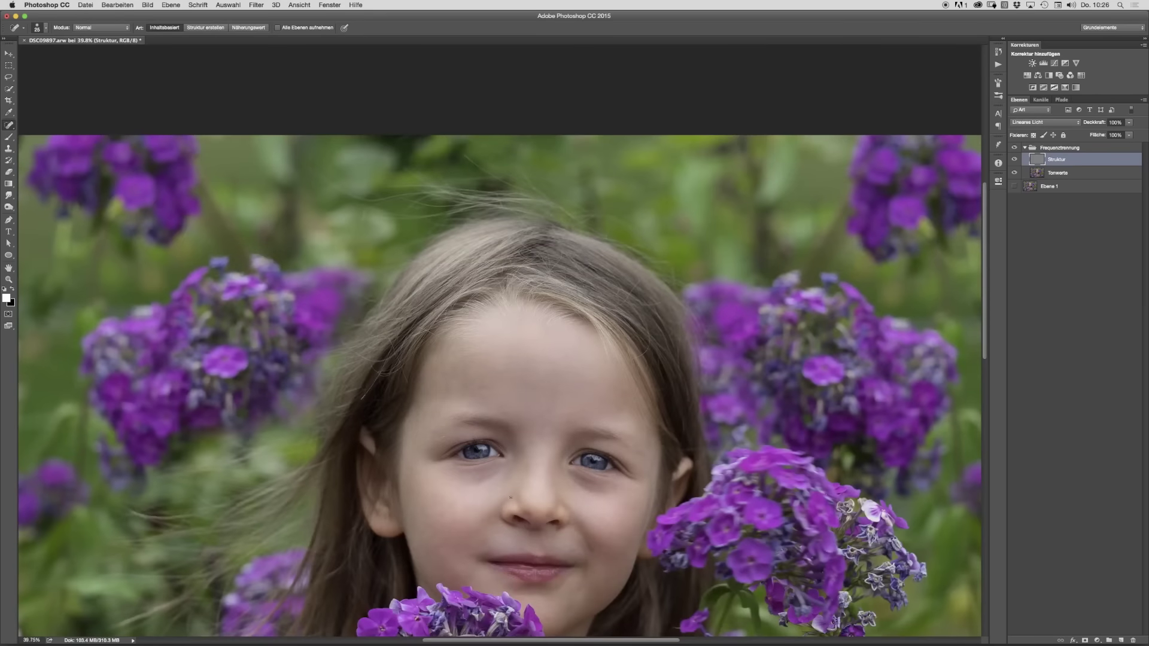
# Step: Heal the fine skin marks around the temple and upper cheek beside the girl's right eye
pyautogui.moveTo(431, 482); pyautogui.dragTo(473, 476)
pyautogui.moveTo(304, 427); pyautogui.dragTo(305, 417)
pyautogui.click(332, 362)
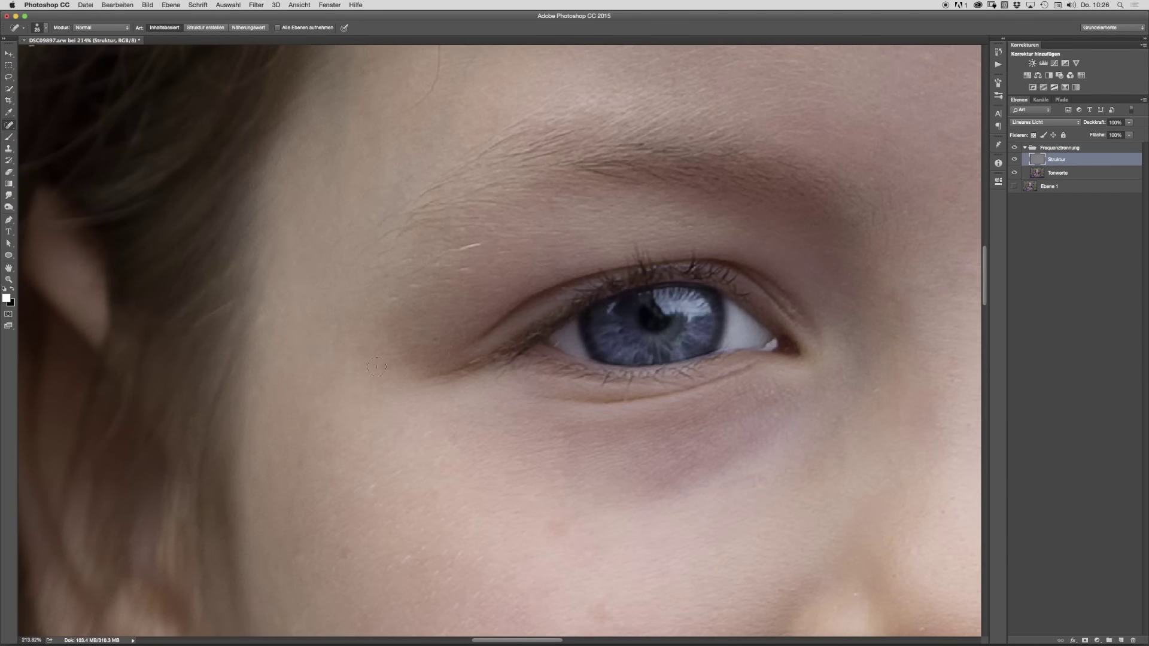
pyautogui.moveTo(393, 422); pyautogui.dragTo(435, 470)
pyautogui.moveTo(496, 490); pyautogui.dragTo(546, 488)
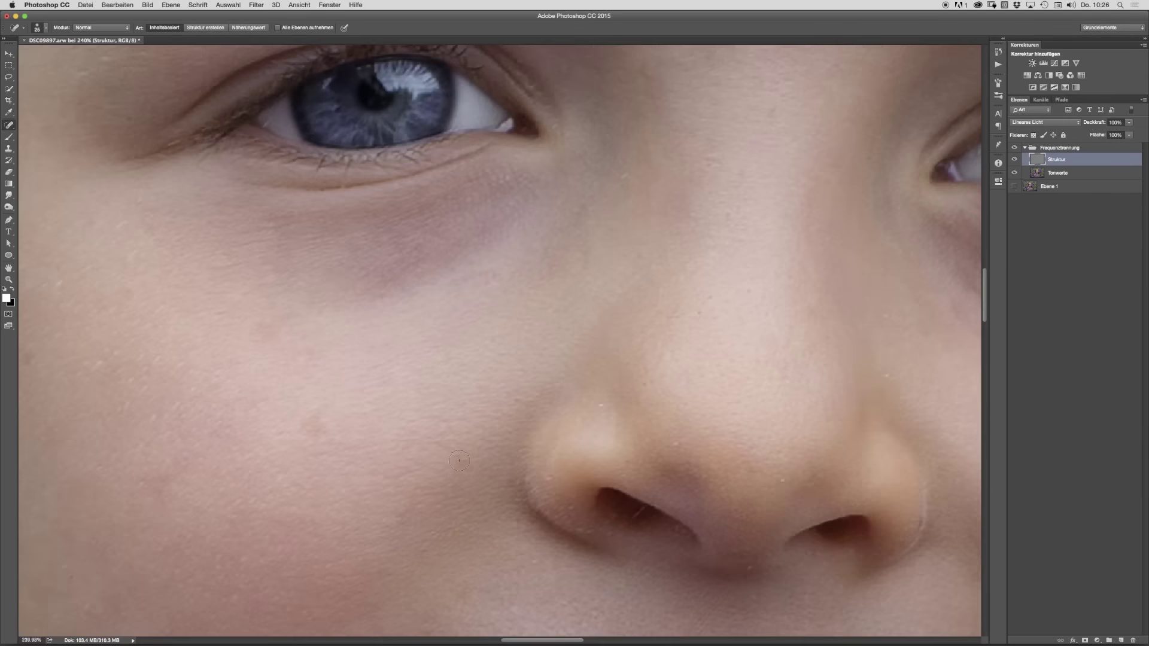
# Step: Spot-heal the blemishes on the girl's right cheek, the nose and its bridge, and the skin beside the nose
pyautogui.click(323, 405)
pyautogui.click(278, 435)
pyautogui.click(209, 392)
pyautogui.click(599, 406)
pyautogui.click(751, 292)
pyautogui.click(648, 387)
pyautogui.click(781, 483)
pyautogui.click(888, 375)
pyautogui.click(886, 315)
pyautogui.click(828, 238)
pyautogui.click(767, 116)
pyautogui.click(625, 177)
# Step: Heal the remaining blemish on the chin below the lips
pyautogui.keyDown('alt'); pyautogui.click(446, 434); pyautogui.keyUp('alt')
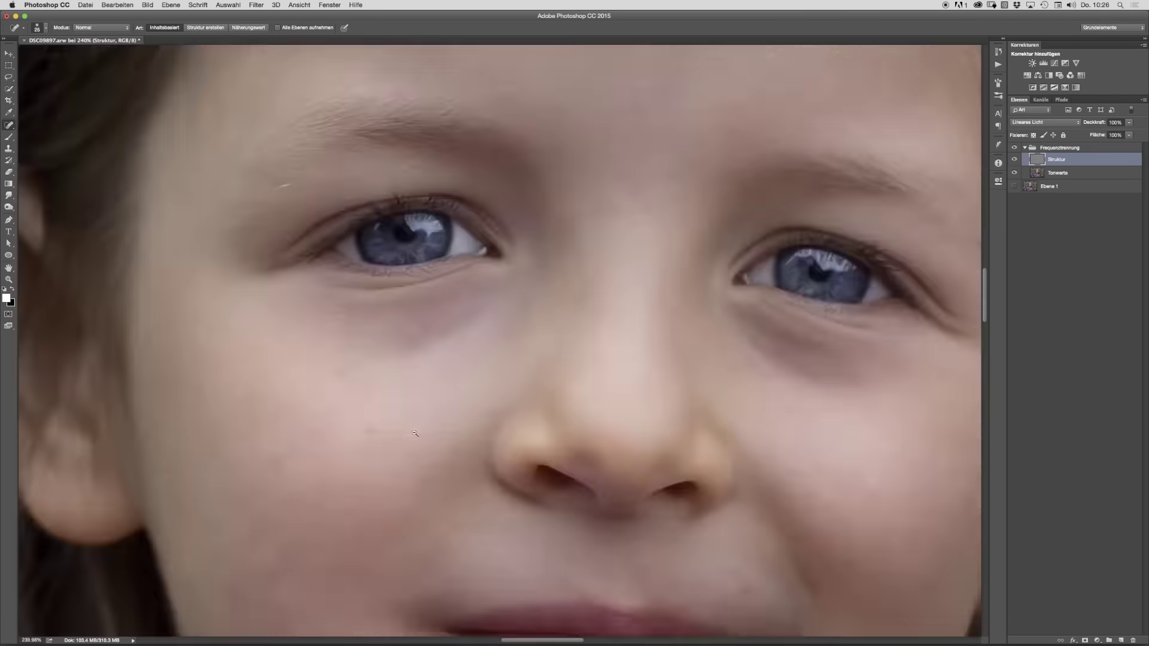
pyautogui.scroll(10, 431, 446)
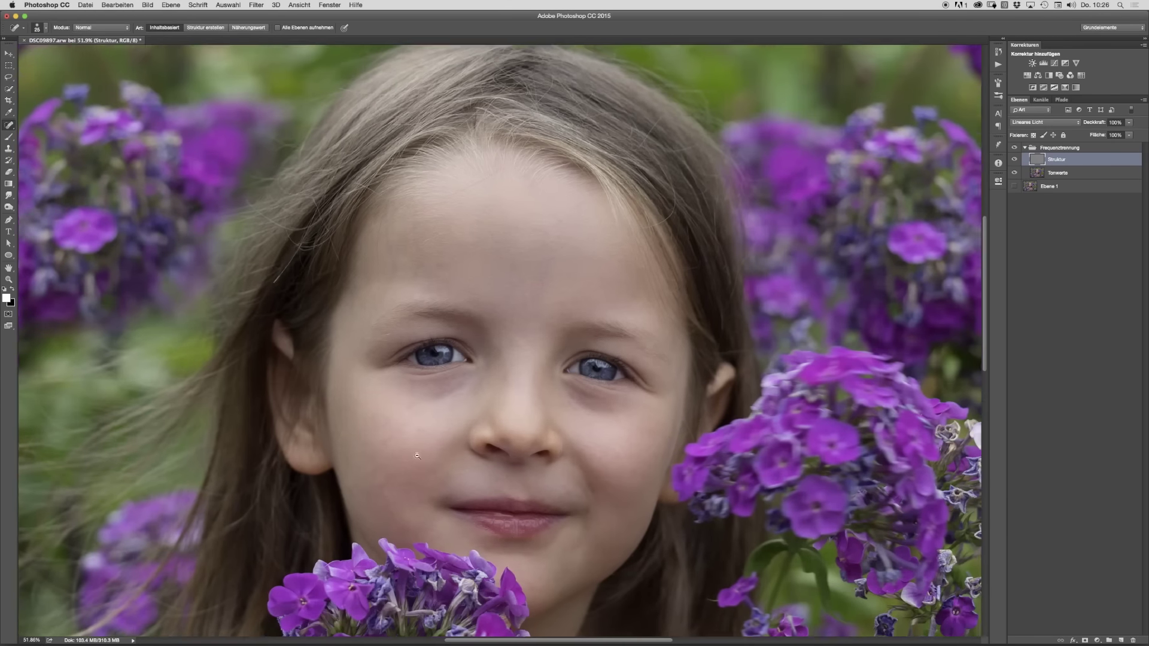
pyautogui.scroll(-10, 479, 413)
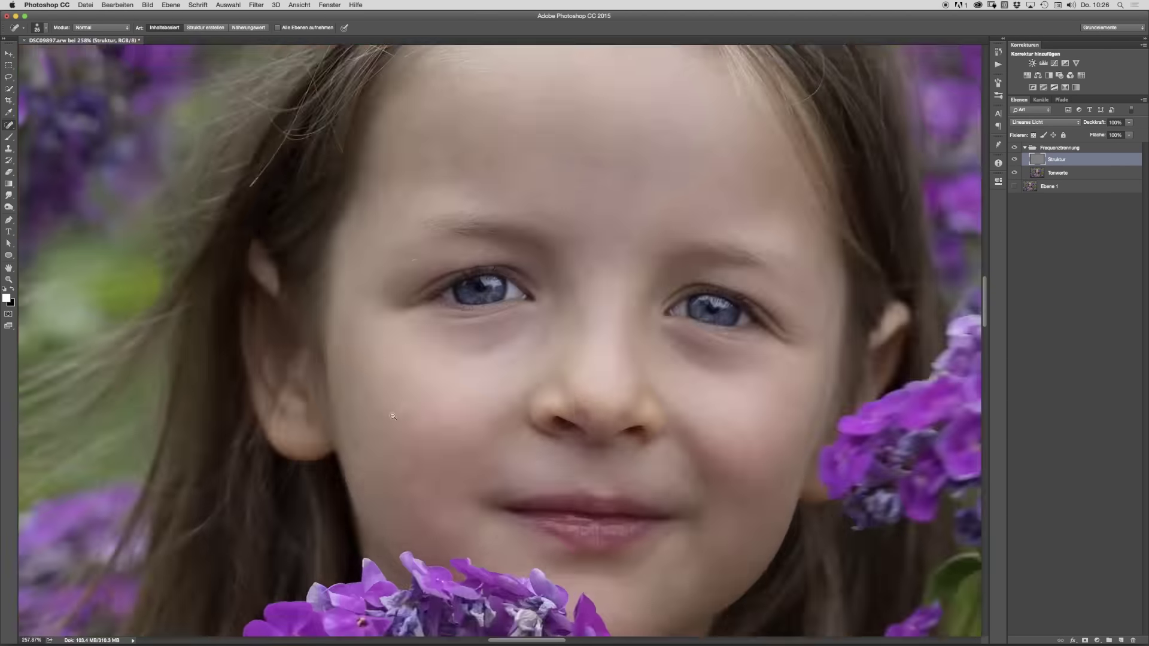
pyautogui.scroll(10, 575, 535)
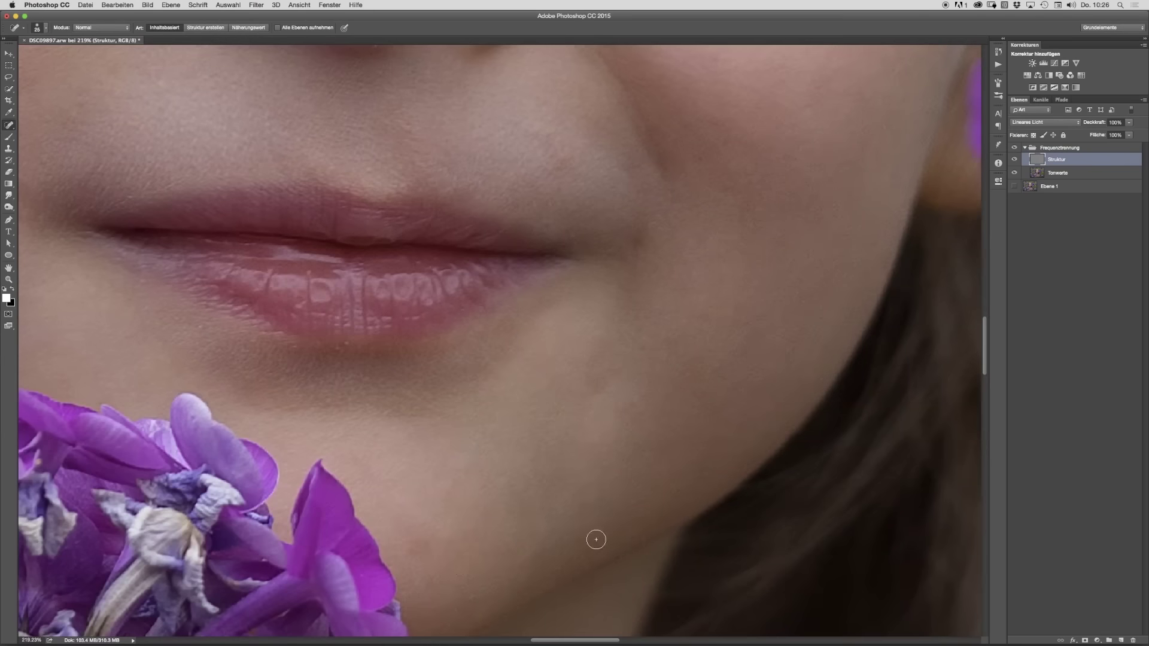
pyautogui.click(413, 558)
pyautogui.press('super+0')
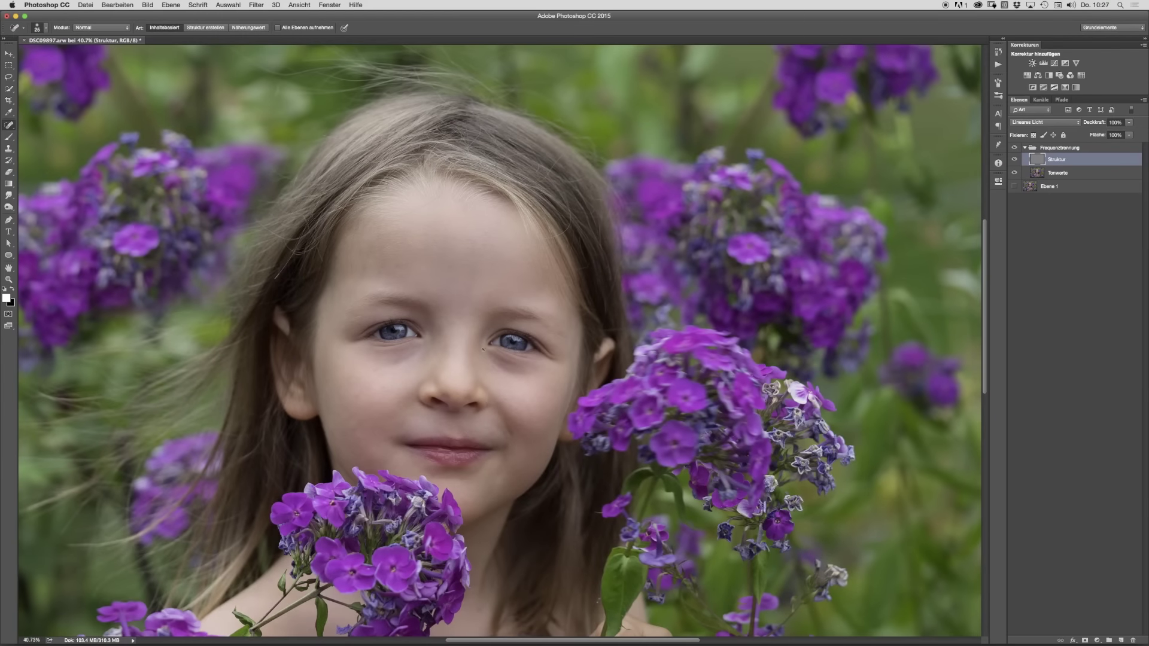
# Step: Heal the blemishes on the girl's chest and compare the image with the Struktur layer hidden and shown
pyautogui.moveTo(486, 482); pyautogui.dragTo(452, 485)
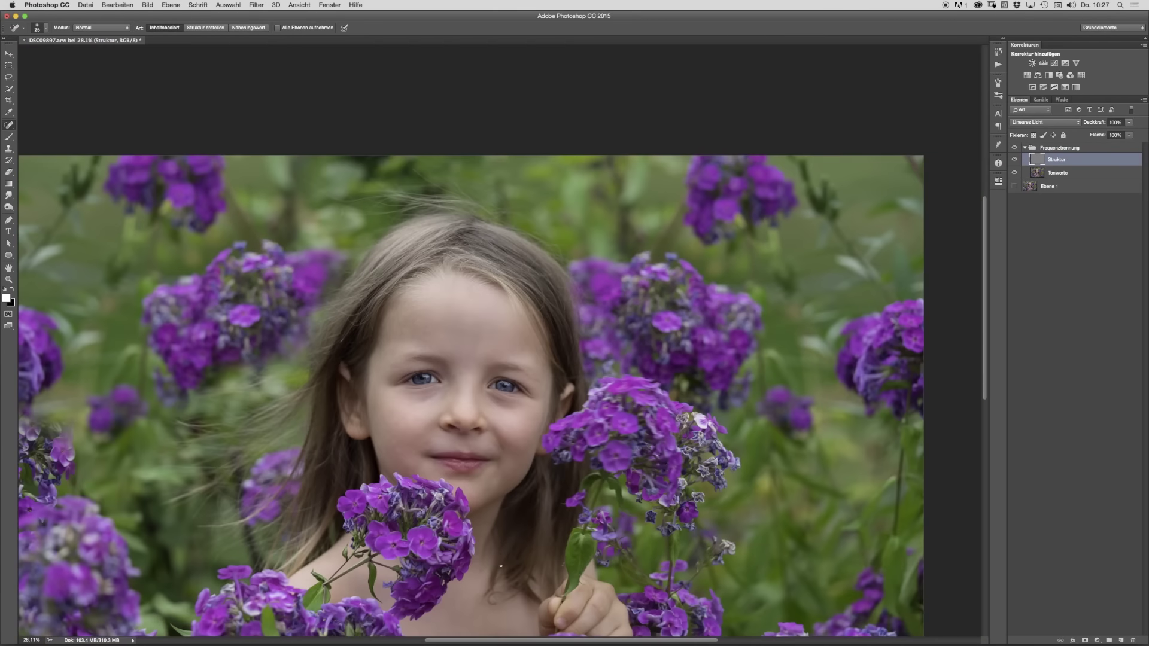
pyautogui.moveTo(490, 549); pyautogui.dragTo(475, 548)
pyautogui.moveTo(515, 516); pyautogui.dragTo(593, 527)
pyautogui.click(491, 497)
pyautogui.click(476, 461)
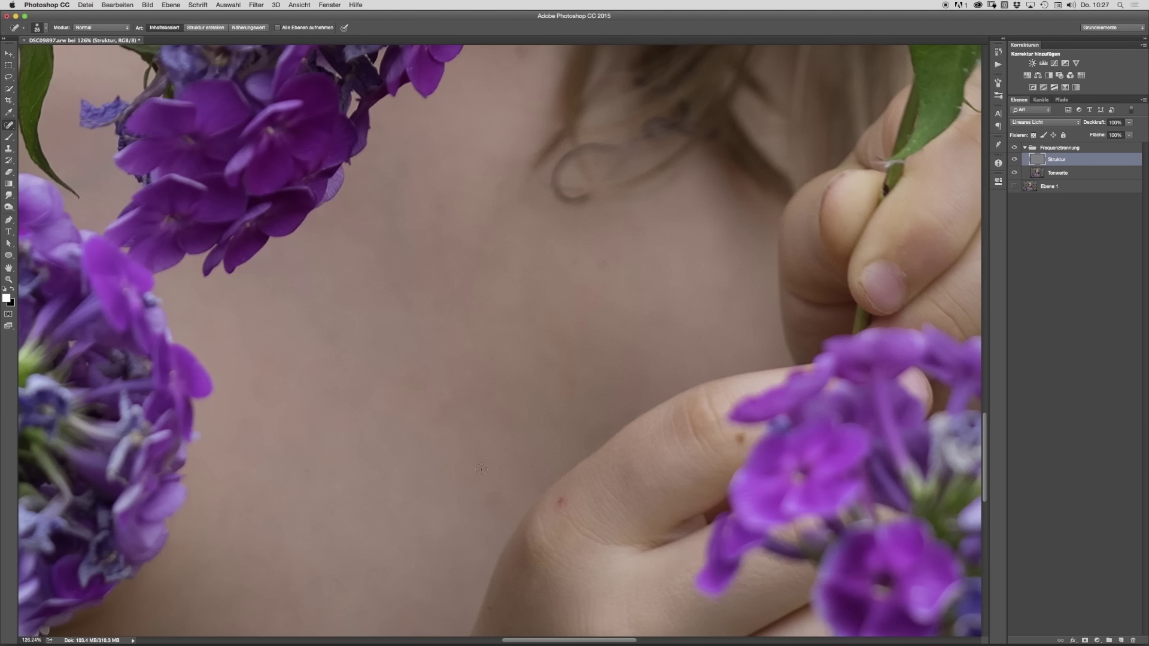
pyautogui.click(1014, 160)
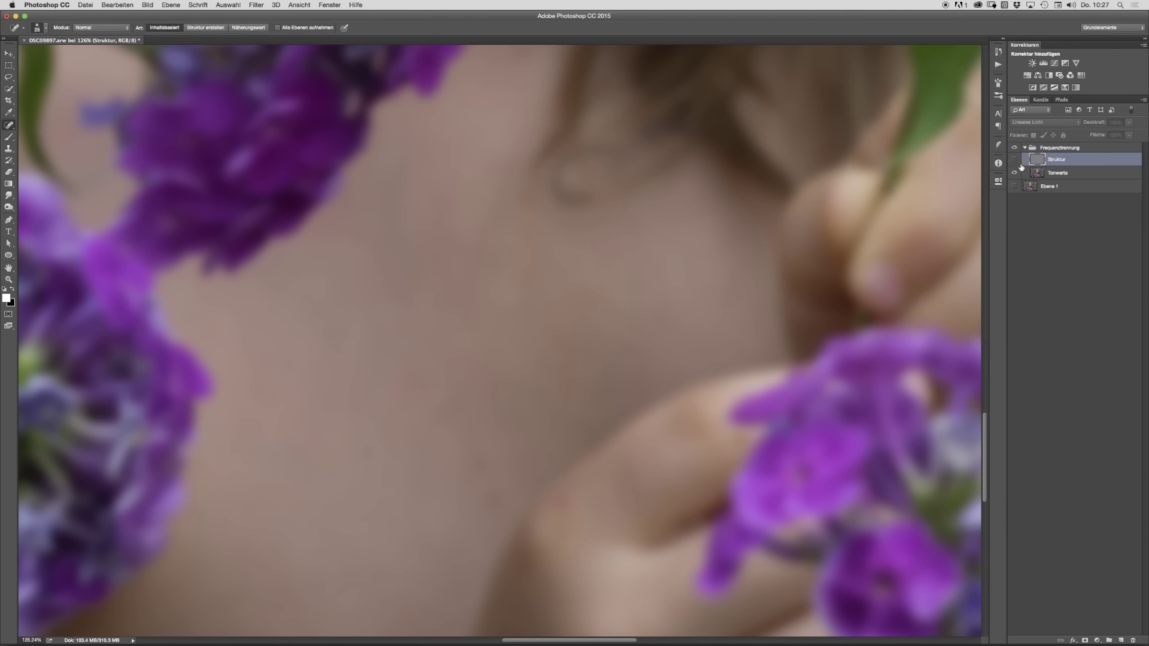
pyautogui.click(1014, 160)
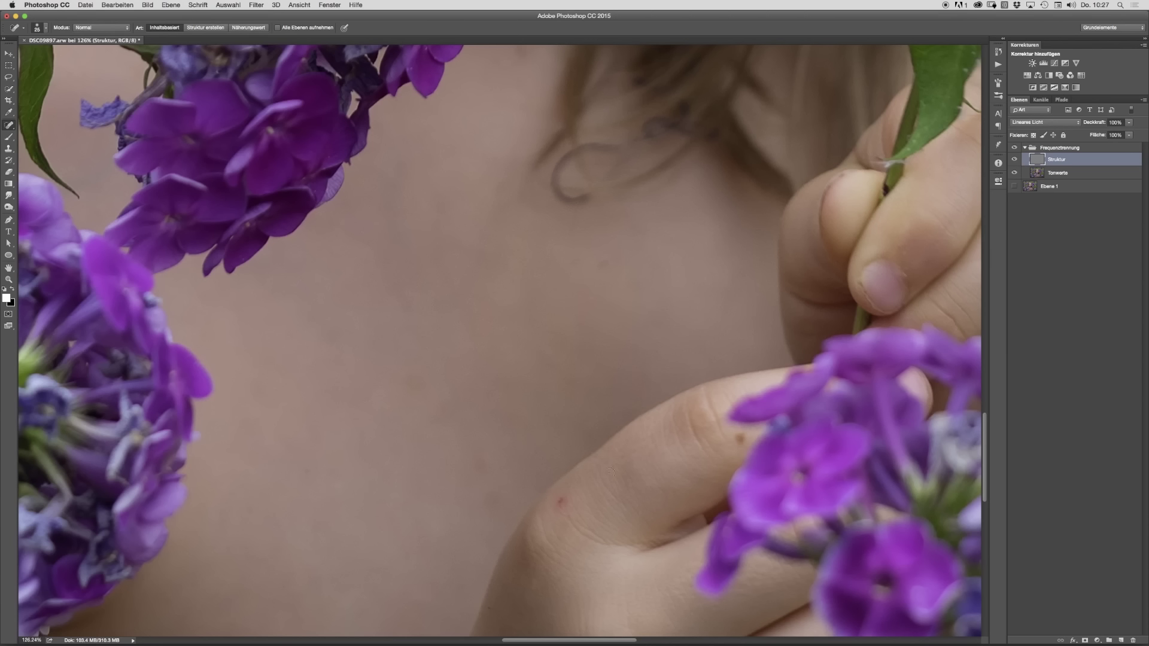
# Step: Remove the red spot on the knuckle and the brown mark on the finger of the lower hand
pyautogui.click(563, 505)
pyautogui.click(565, 498)
pyautogui.click(737, 438)
pyautogui.click(743, 438)
pyautogui.scroll(-5, 533, 407)
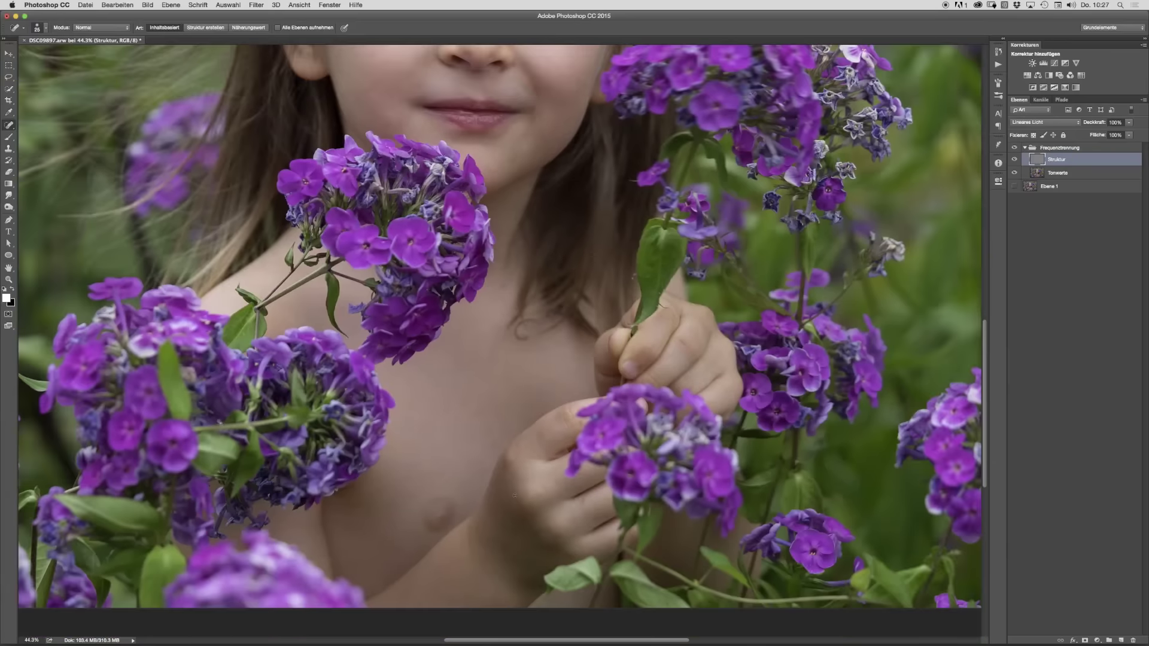
pyautogui.scroll(6, 584, 508)
pyautogui.click(583, 482)
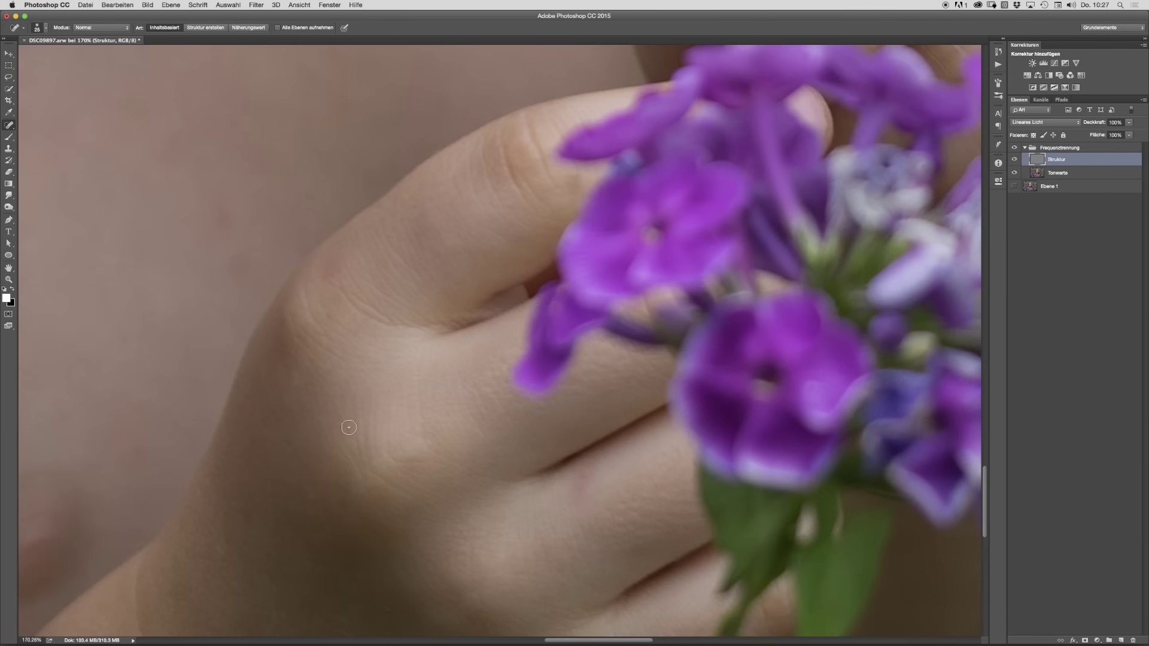
pyautogui.scroll(-3, 355, 527)
pyautogui.scroll(-8, 388, 473)
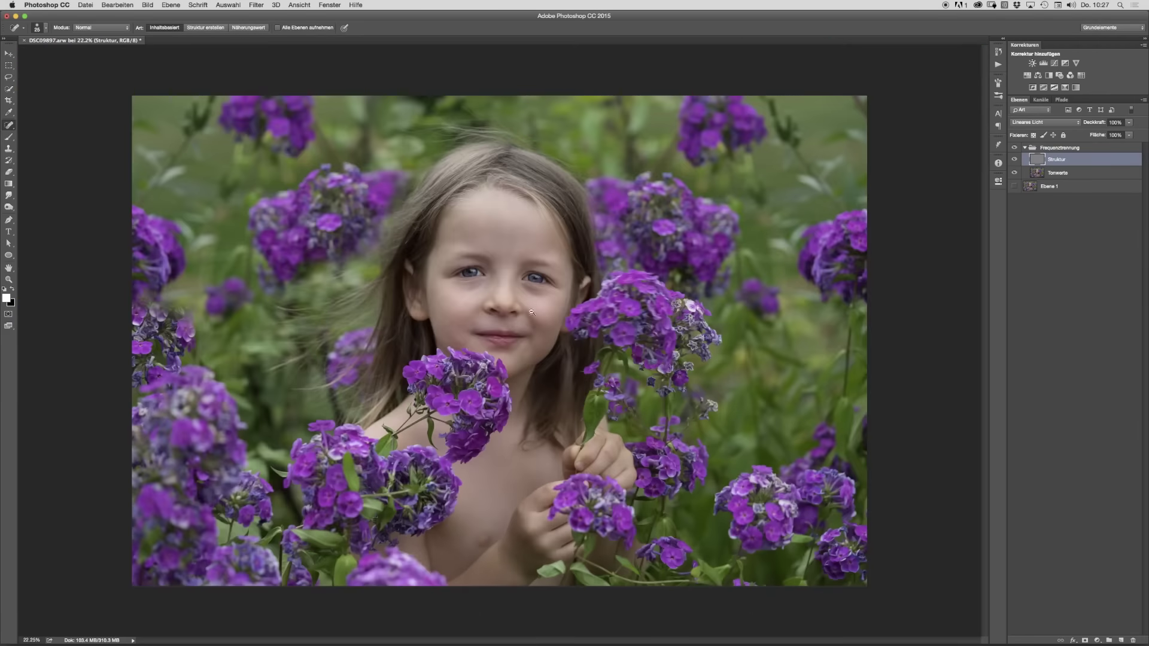
# Step: Heal the light specks and small marks on both cheeks and around the nose with a smaller healing brush
pyautogui.scroll(10, 532, 312)
pyautogui.click(410, 343)
pyautogui.moveTo(290, 303); pyautogui.dragTo(241, 299)
pyautogui.click(207, 280)
pyautogui.click(803, 329)
pyautogui.click(852, 239)
pyautogui.moveTo(715, 263); pyautogui.dragTo(760, 288)
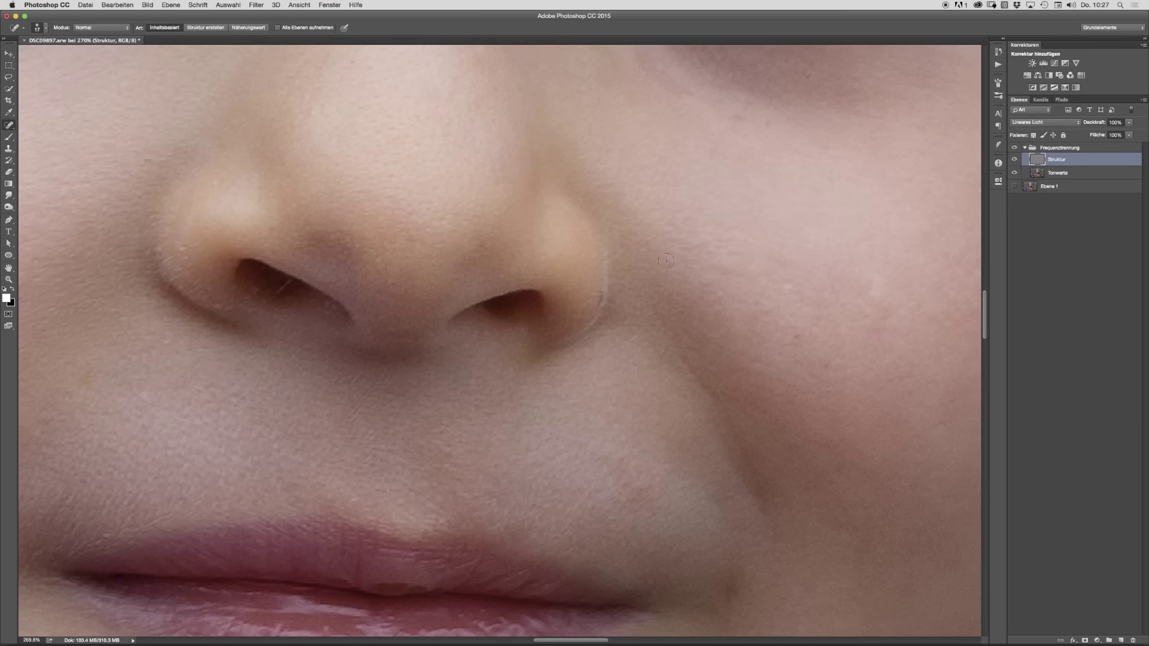
pyautogui.keyDown('alt'); pyautogui.click(473, 456); pyautogui.keyUp('alt')
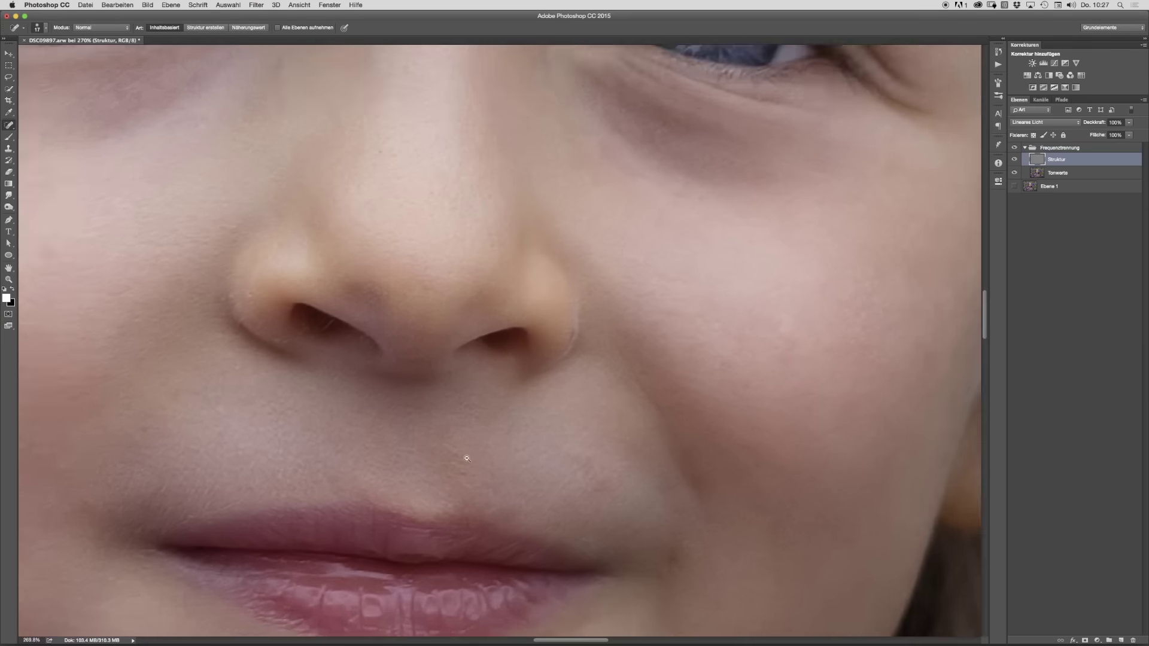
# Step: Clean up the tiny flecks in the nostril and along the side of the nose
pyautogui.moveTo(314, 319)
pyautogui.mouseDown()
pyautogui.moveTo(328, 318)
pyautogui.moveTo(285, 297)
pyautogui.moveTo(312, 302)
pyautogui.mouseUp()
pyautogui.click(294, 292)
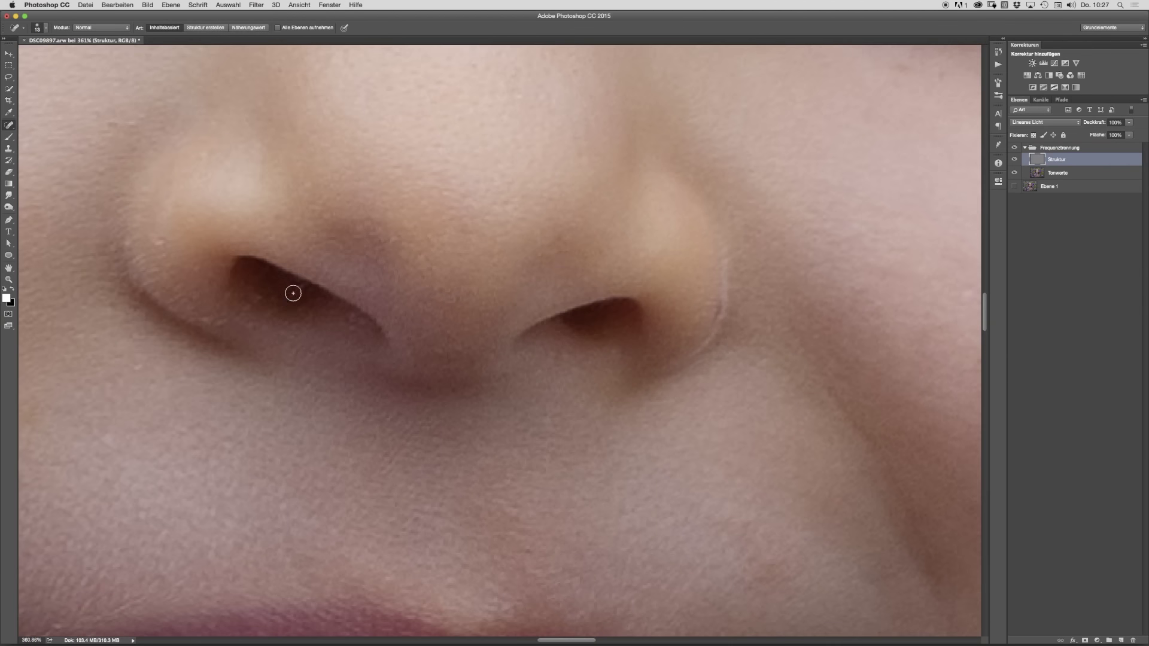
pyautogui.click(261, 298)
pyautogui.click(159, 240)
pyautogui.click(204, 154)
pyautogui.press('super+0')
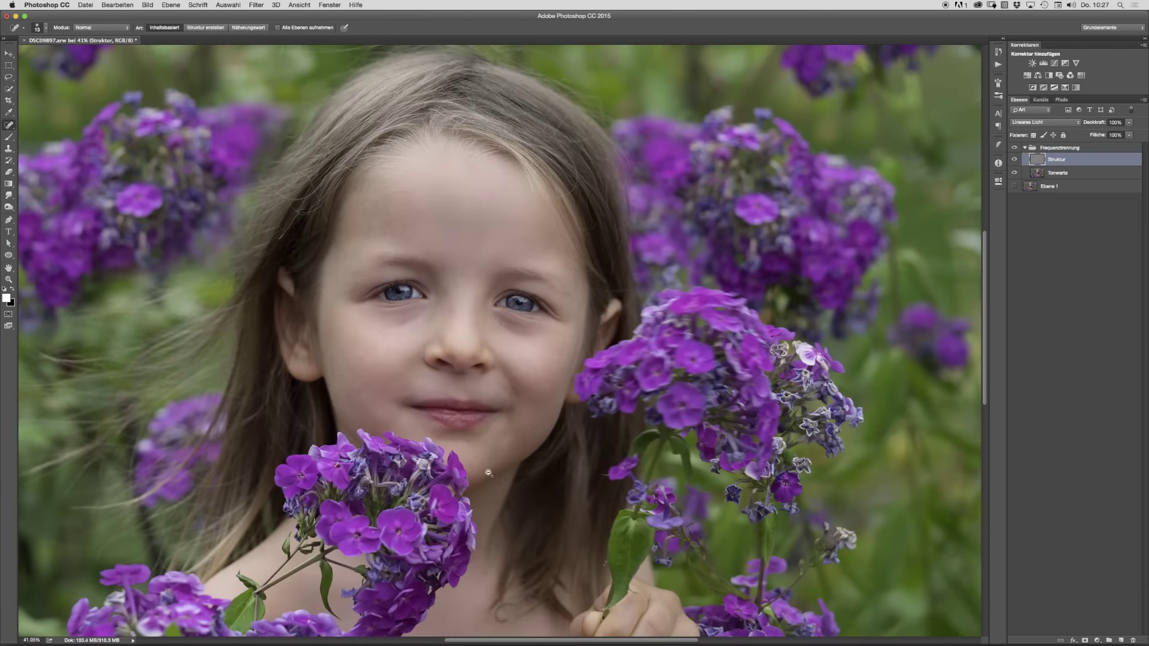
# Step: Heal the last small spots on the outer part of the girl's right cheek and review the whole portrait
pyautogui.keyDown('super'); pyautogui.click(360, 410); pyautogui.keyUp('super')
pyautogui.click(267, 338)
pyautogui.click(311, 266)
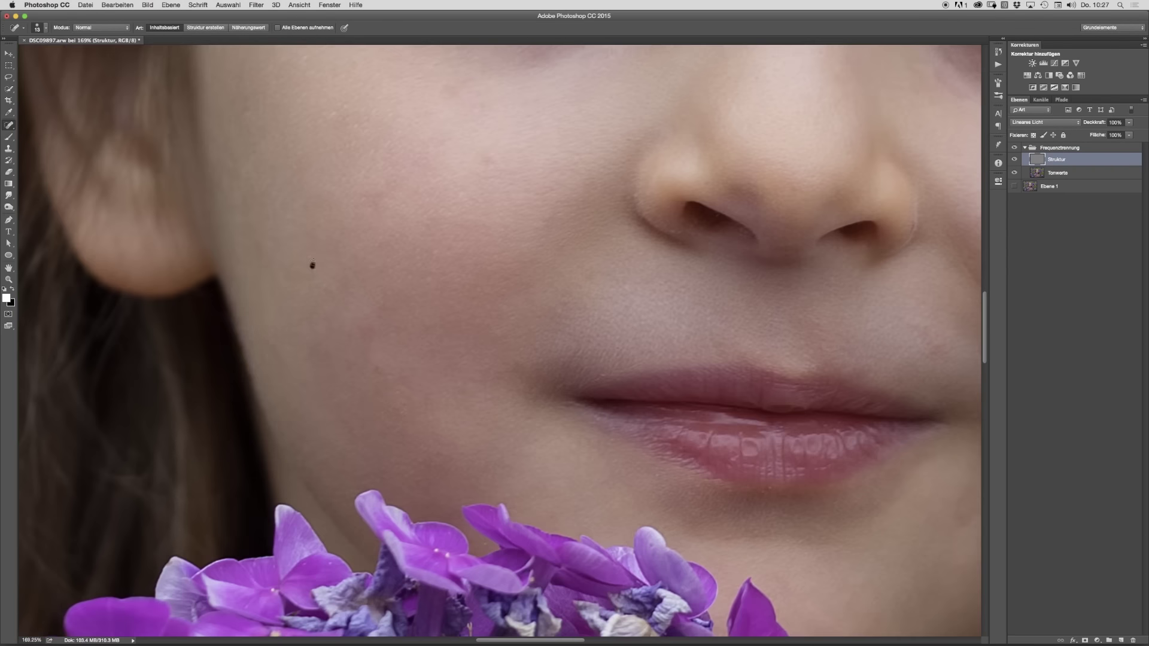
pyautogui.scroll(-5, 368, 498)
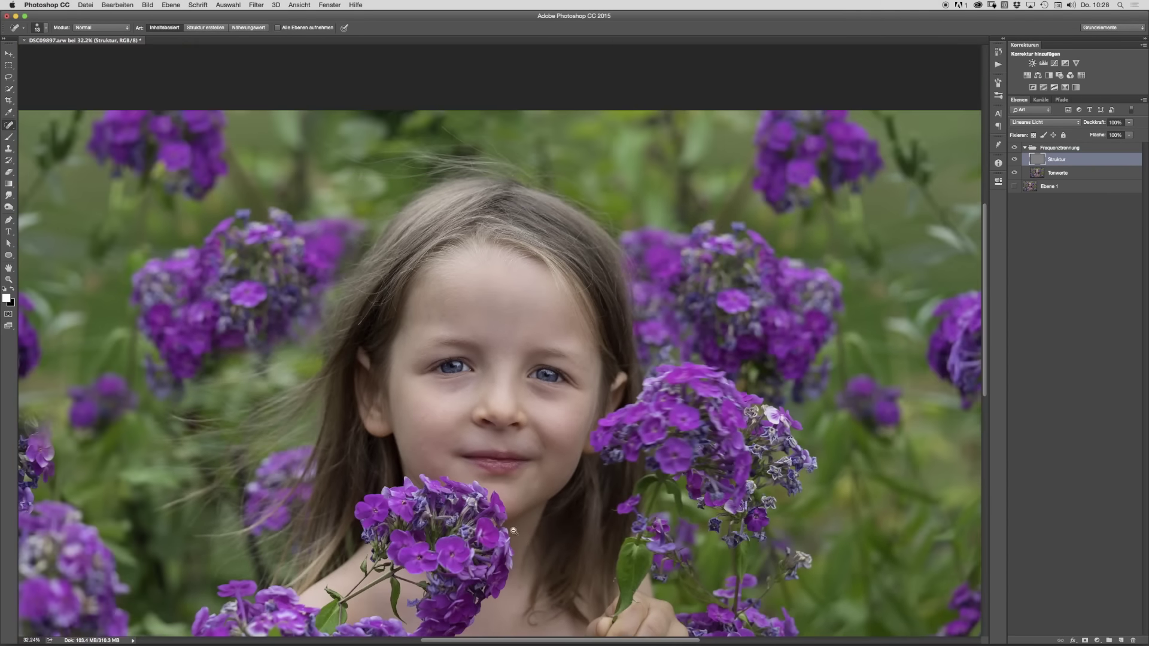
pyautogui.scroll(-3, 513, 530)
pyautogui.scroll(1, 555, 457)
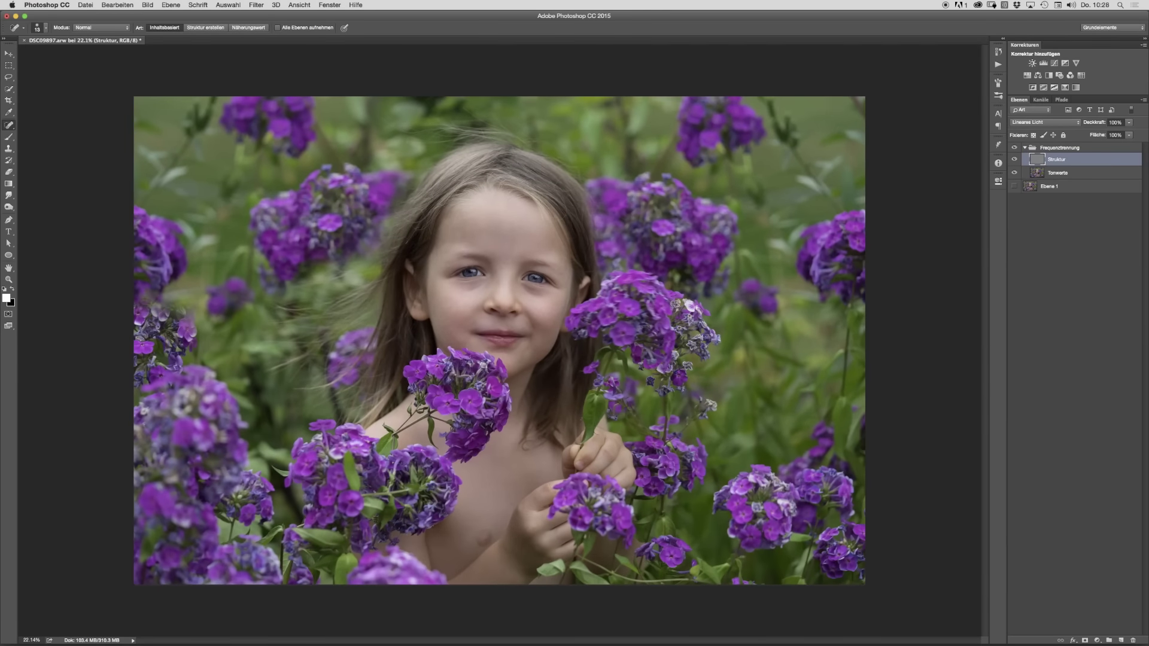
pyautogui.scroll(1, 602, 468)
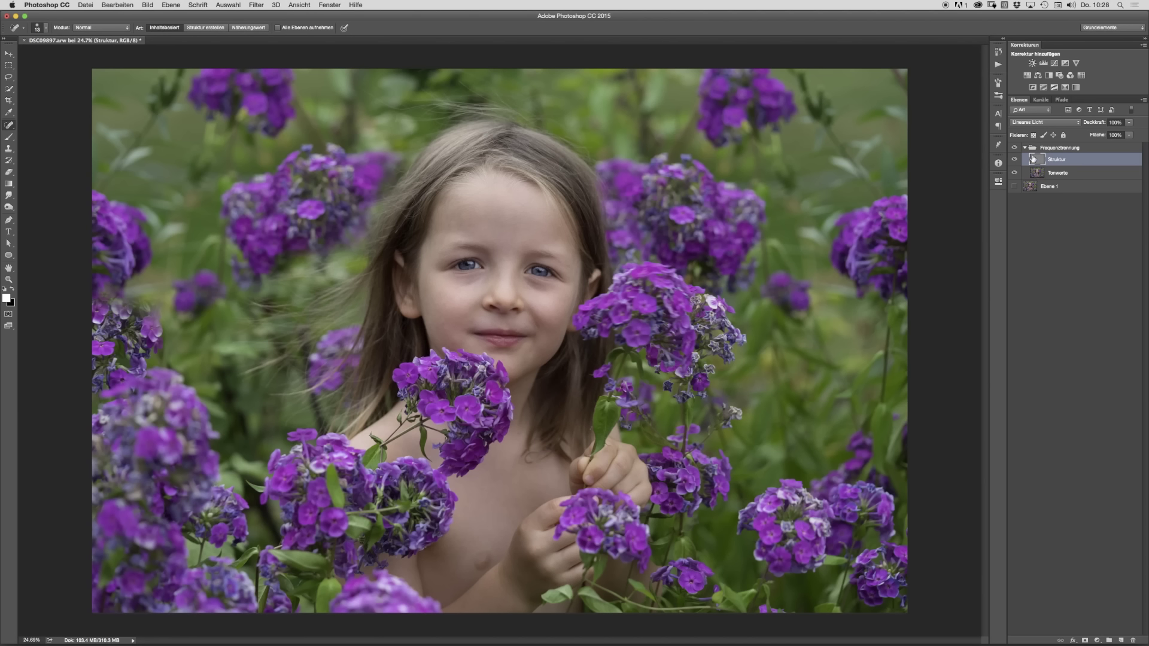
# Step: Add an empty layer between Struktur and Tonwerte and switch to the Brush tool
pyautogui.click(1036, 173)
pyautogui.click(1122, 640)
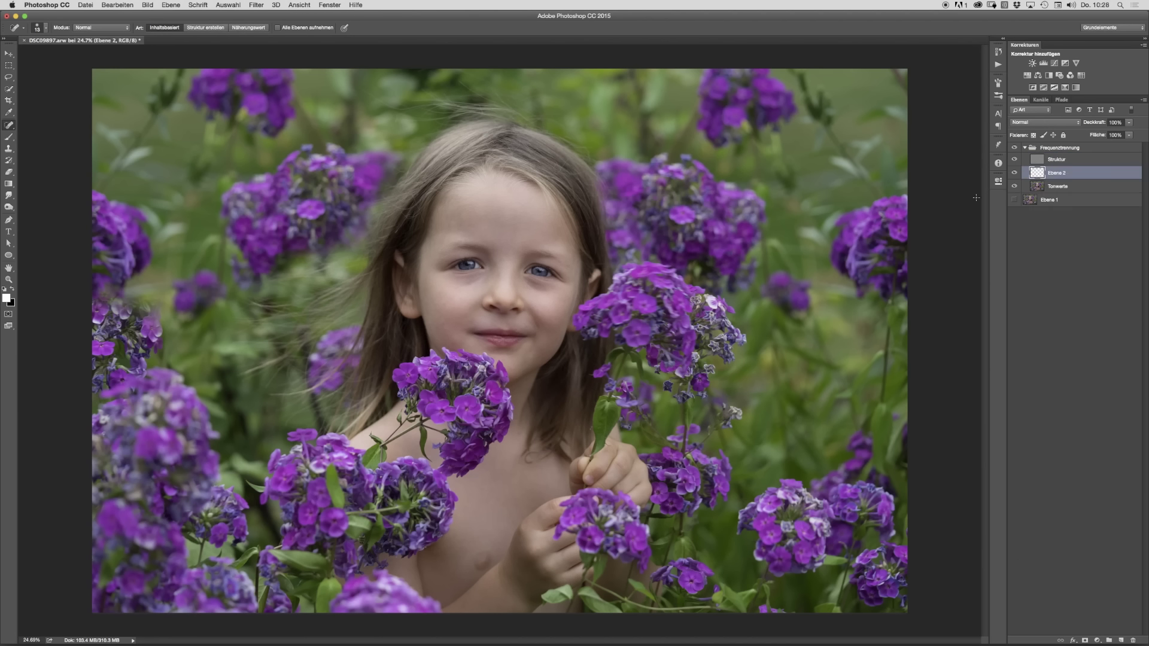
pyautogui.click(8, 139)
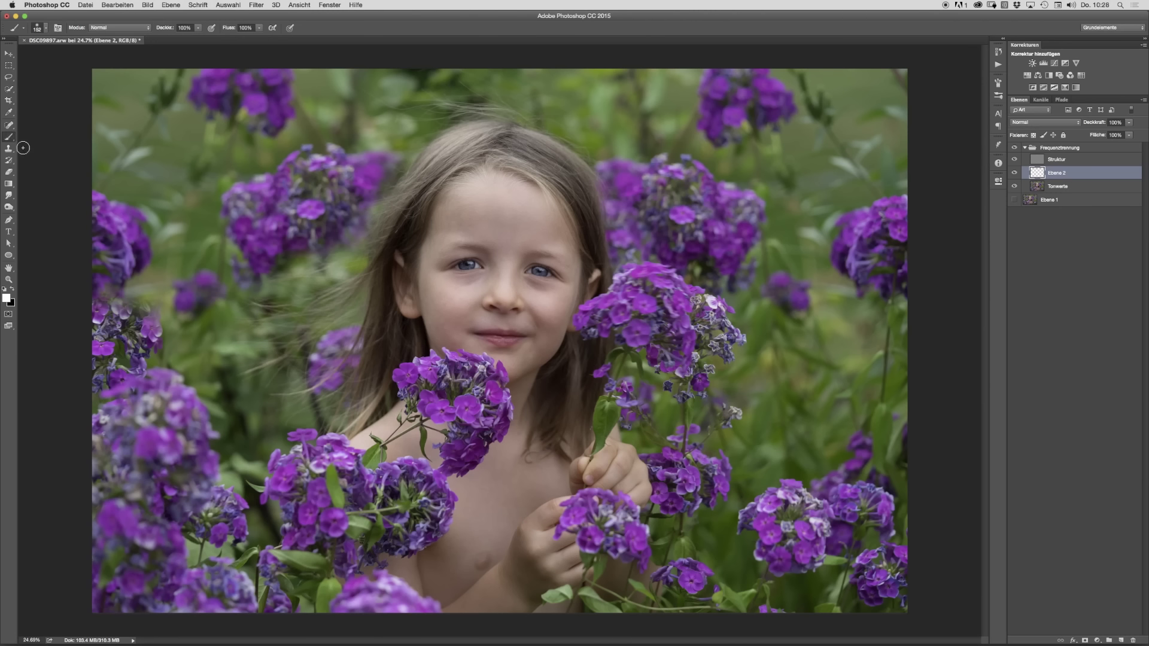
# Step: Try painting a purple sampled from the flowers over the chest and face, and undo the strokes
pyautogui.moveTo(415, 344); pyautogui.dragTo(461, 344)
pyautogui.keyDown('alt'); pyautogui.click(488, 412); pyautogui.keyUp('alt')
pyautogui.moveTo(492, 482); pyautogui.dragTo(485, 530)
pyautogui.click(488, 303)
pyautogui.moveTo(487, 305)
pyautogui.mouseDown()
pyautogui.moveTo(513, 305)
pyautogui.moveTo(457, 258)
pyautogui.moveTo(533, 271)
pyautogui.mouseUp()
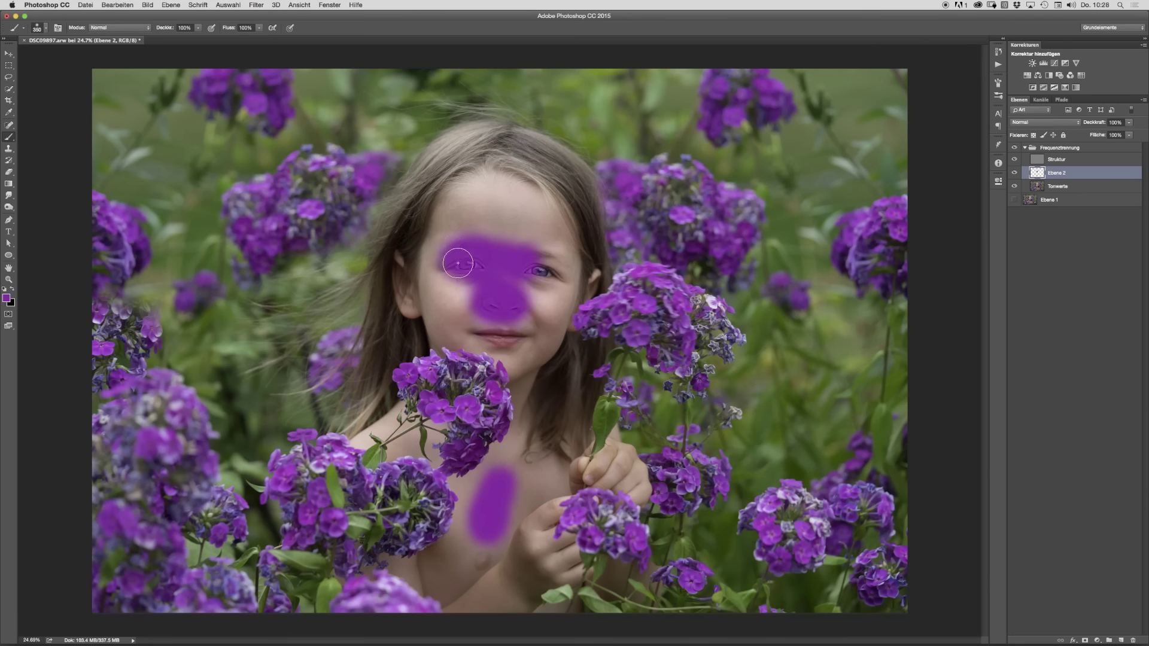
pyautogui.press('super+z')
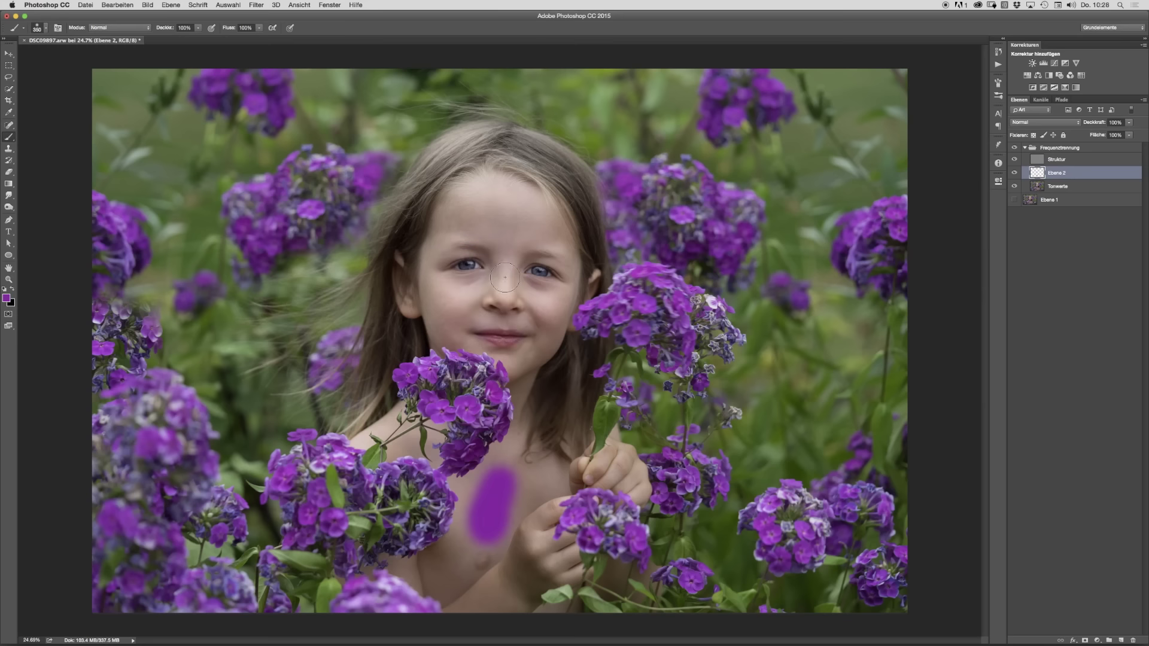
pyautogui.press('alt+super+z')
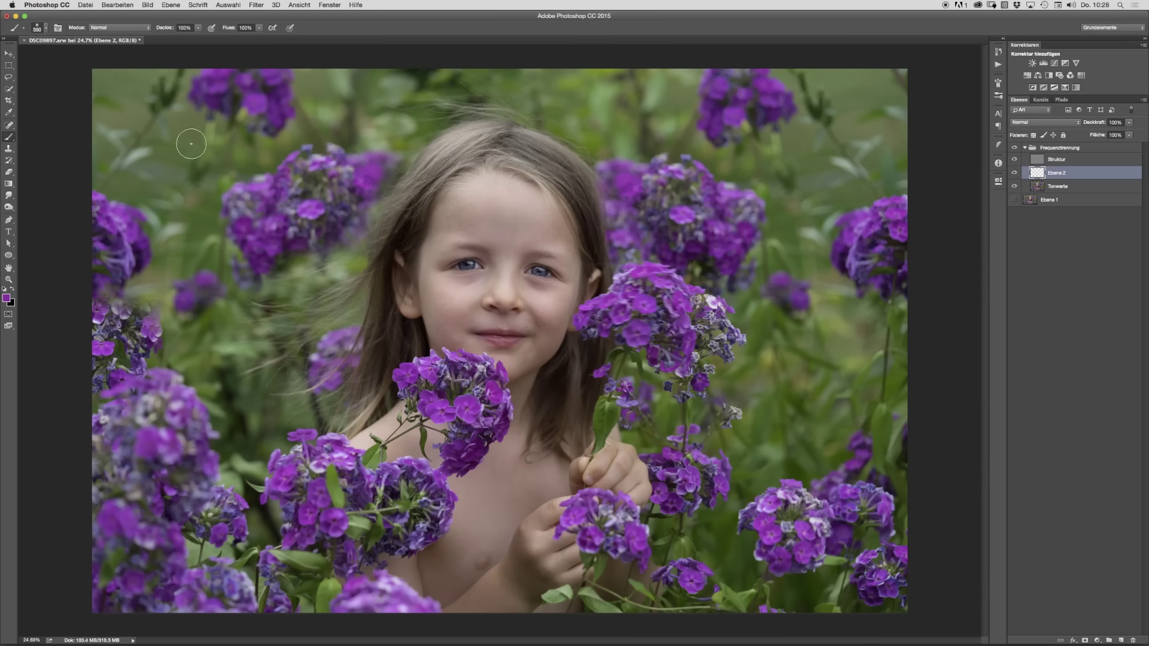
# Step: Restore the default black and white colours and set the brush opacity to 8%
pyautogui.click(5, 290)
pyautogui.click(197, 28)
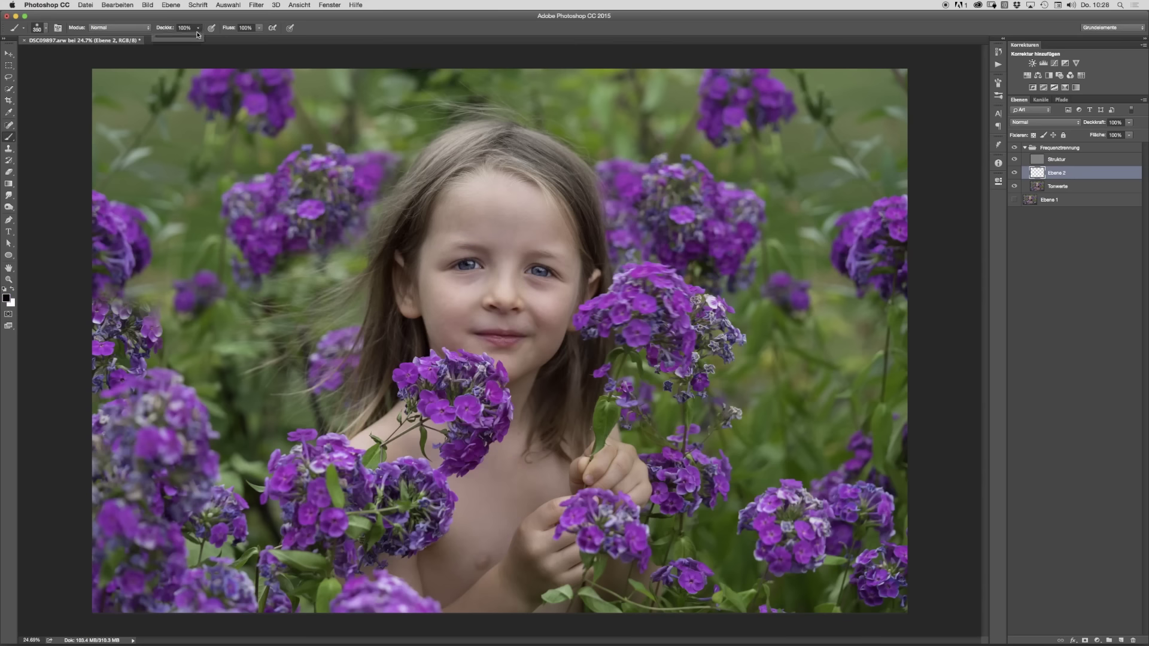
pyautogui.click(160, 39)
# Step: Paint a sampled skin tone lightly over the dark shadow under the girl's left eye on Ebene 2 and compare before and after
pyautogui.click(538, 279)
pyautogui.moveTo(541, 280); pyautogui.dragTo(611, 304)
pyautogui.moveTo(530, 392)
pyautogui.mouseDown()
pyautogui.moveTo(484, 392)
pyautogui.moveTo(547, 389)
pyautogui.moveTo(507, 383)
pyautogui.mouseUp()
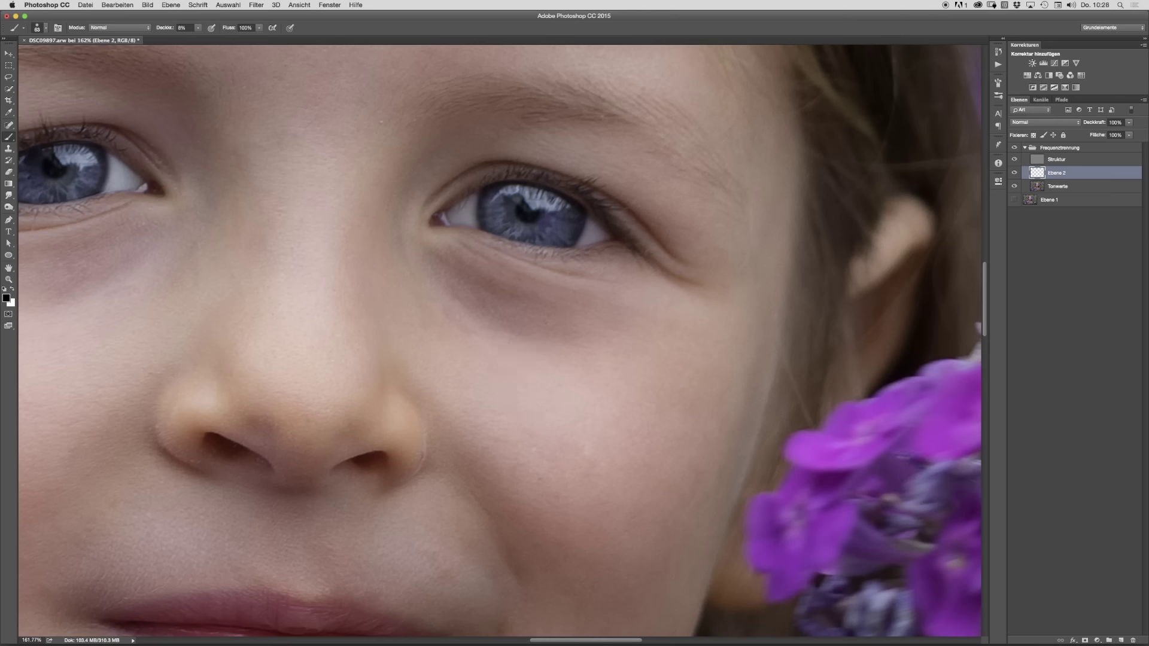
pyautogui.moveTo(544, 418); pyautogui.dragTo(506, 395)
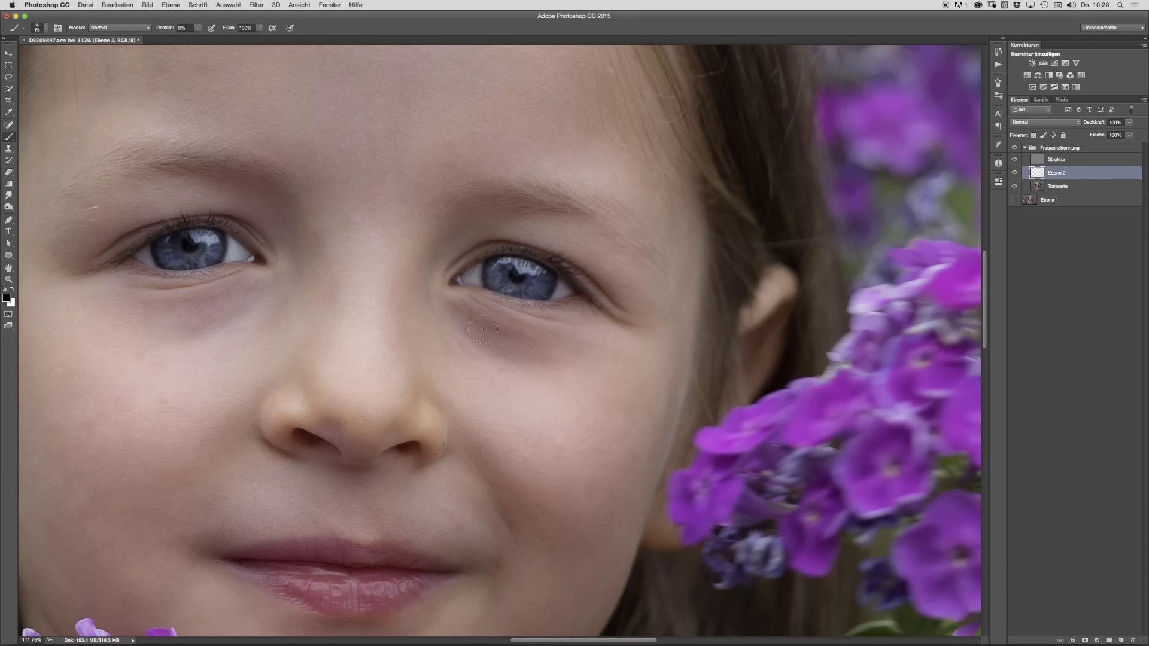
pyautogui.keyDown('alt'); pyautogui.click(467, 371); pyautogui.keyUp('alt')
pyautogui.keyDown('alt'); pyautogui.click(468, 366); pyautogui.keyUp('alt')
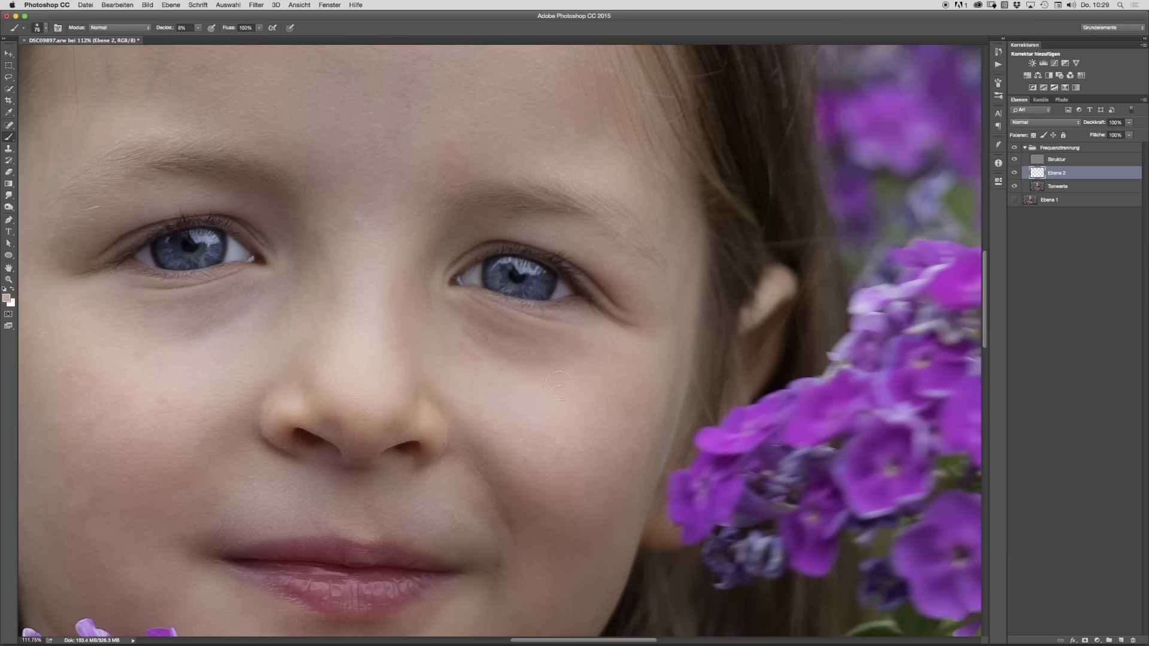
pyautogui.click(1014, 174)
pyautogui.click(1015, 173)
pyautogui.press('super+0')
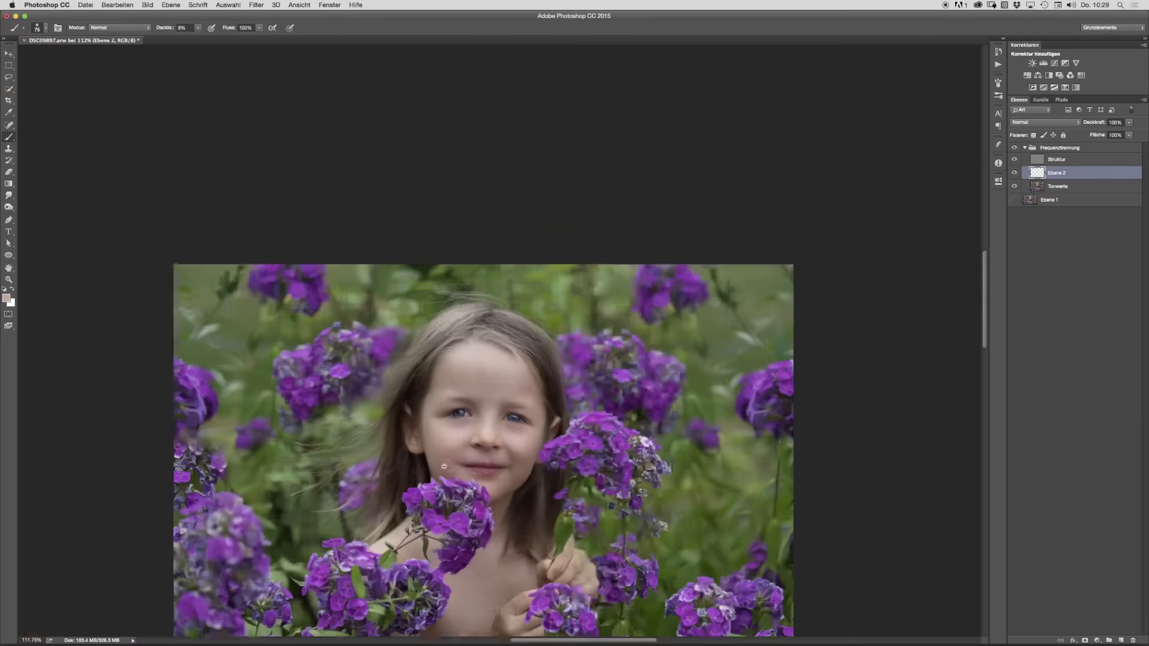
# Step: Lighten the purple shadow under the girl's right eye with soft strokes of nearby skin tone on Ebene 2
pyautogui.moveTo(487, 287); pyautogui.dragTo(575, 340)
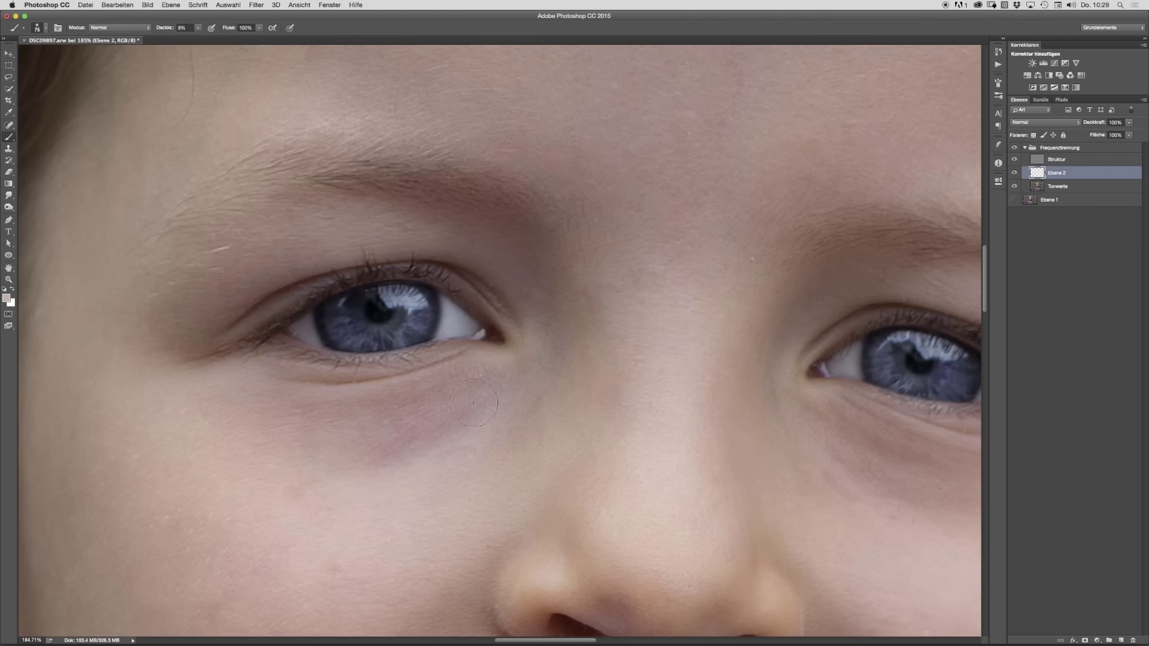
pyautogui.moveTo(490, 457); pyautogui.dragTo(382, 451)
pyautogui.moveTo(445, 479); pyautogui.dragTo(410, 534)
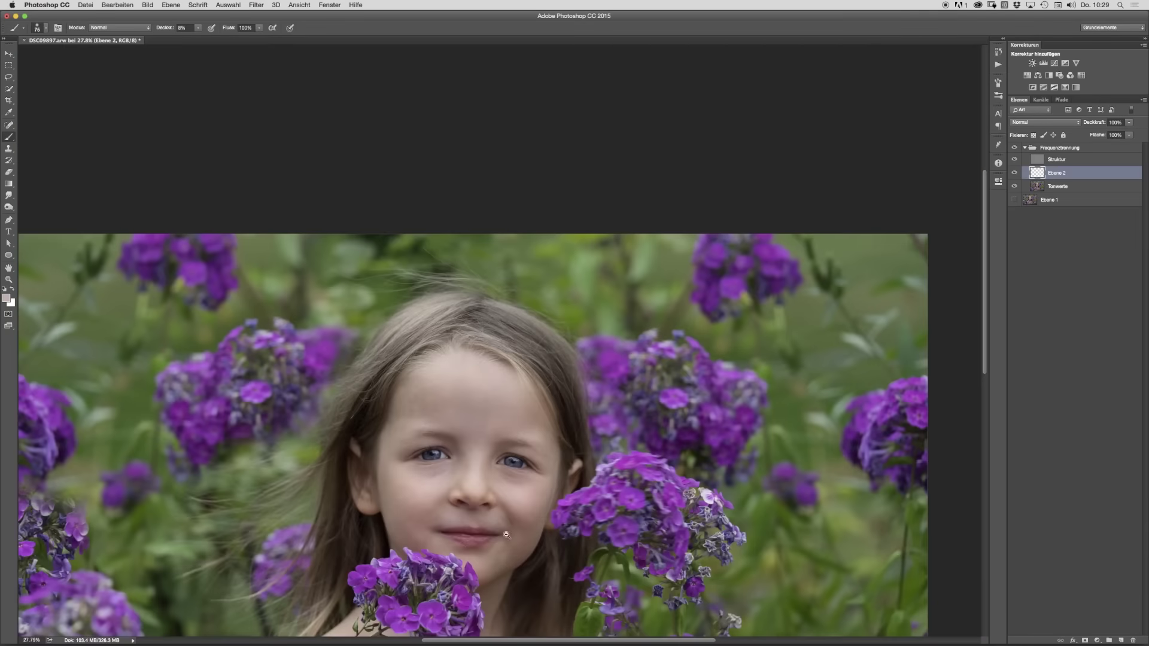
# Step: Compare the portrait with and without the skin tone painting on Ebene 2
pyautogui.click(1015, 173)
pyautogui.click(1015, 174)
pyautogui.moveTo(505, 513); pyautogui.dragTo(475, 515)
pyautogui.moveTo(530, 311); pyautogui.dragTo(563, 308)
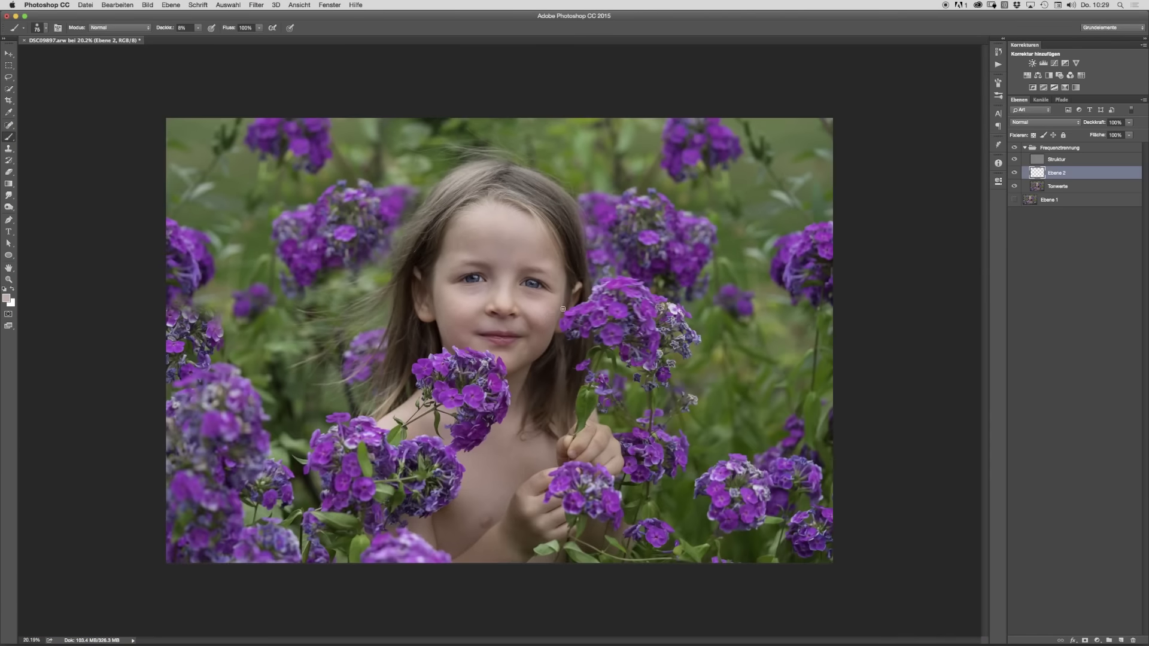
pyautogui.click(1014, 173)
pyautogui.click(1015, 173)
pyautogui.click(1014, 173)
pyautogui.click(1014, 173)
# Step: Even out the reddish blotches on the chest with sampled skin tone on Ebene 2 and review the whole portrait
pyautogui.moveTo(513, 493); pyautogui.dragTo(591, 503)
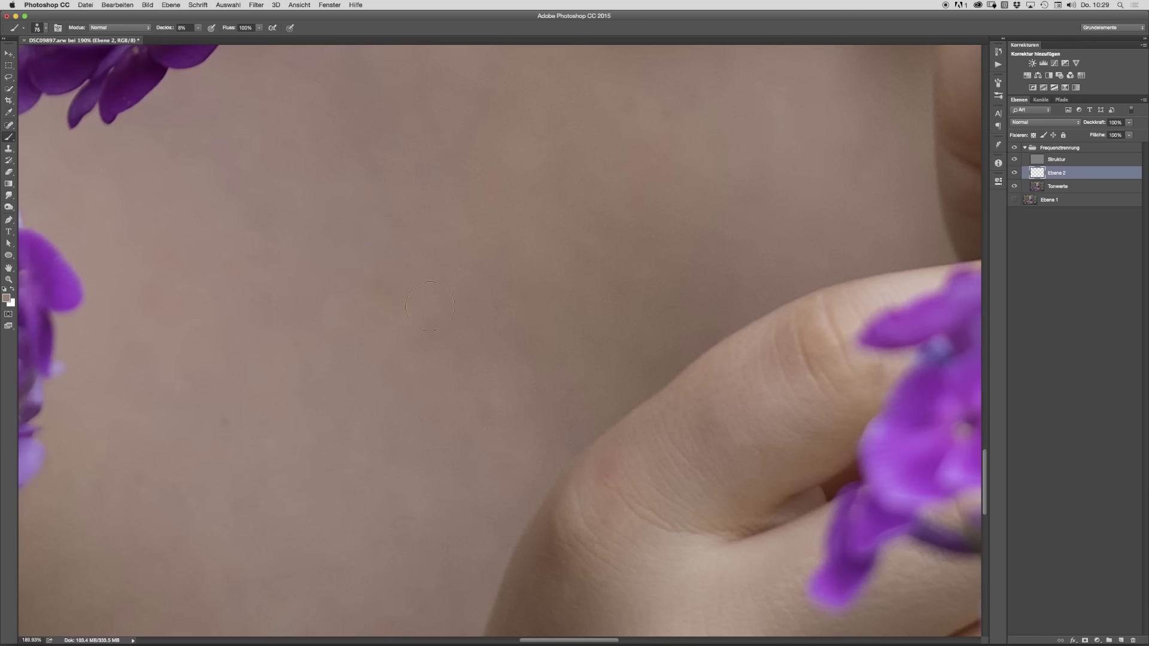
pyautogui.moveTo(433, 431); pyautogui.dragTo(365, 476)
pyautogui.moveTo(471, 485); pyautogui.dragTo(448, 485)
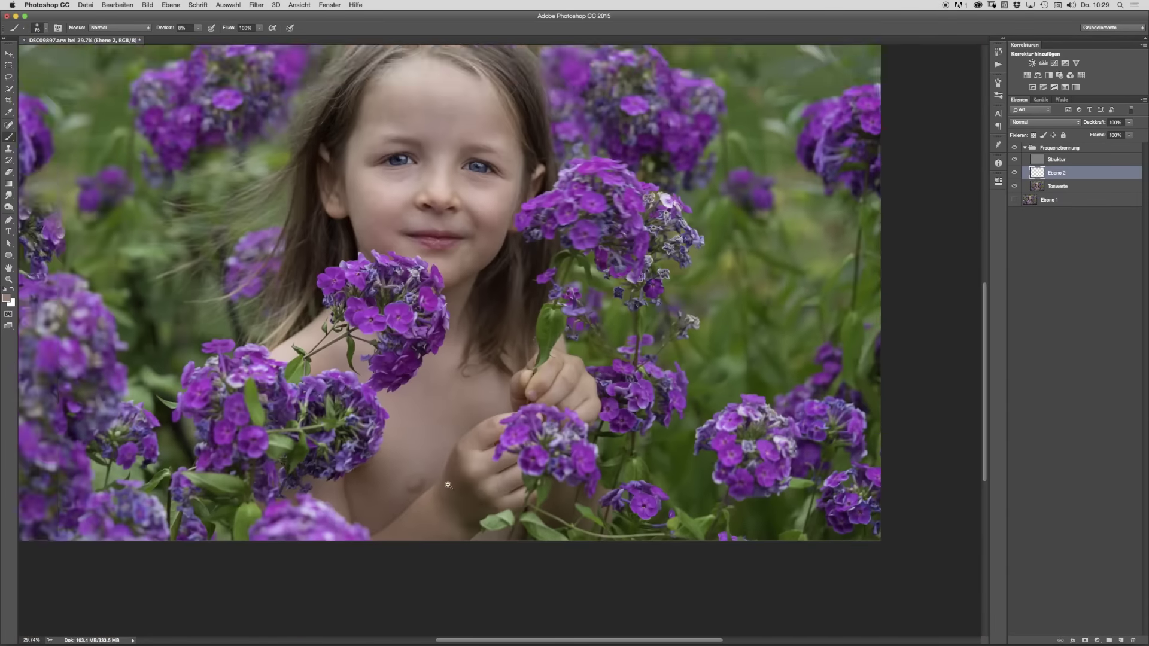
pyautogui.scroll(-3, 448, 484)
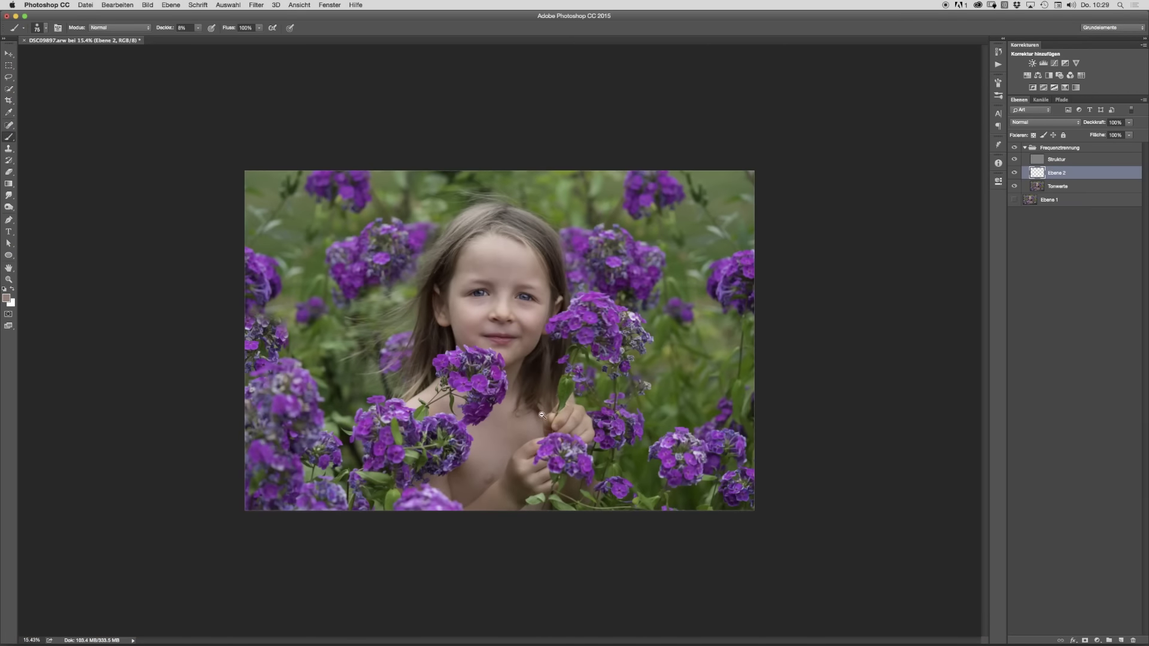
pyautogui.scroll(2, 538, 417)
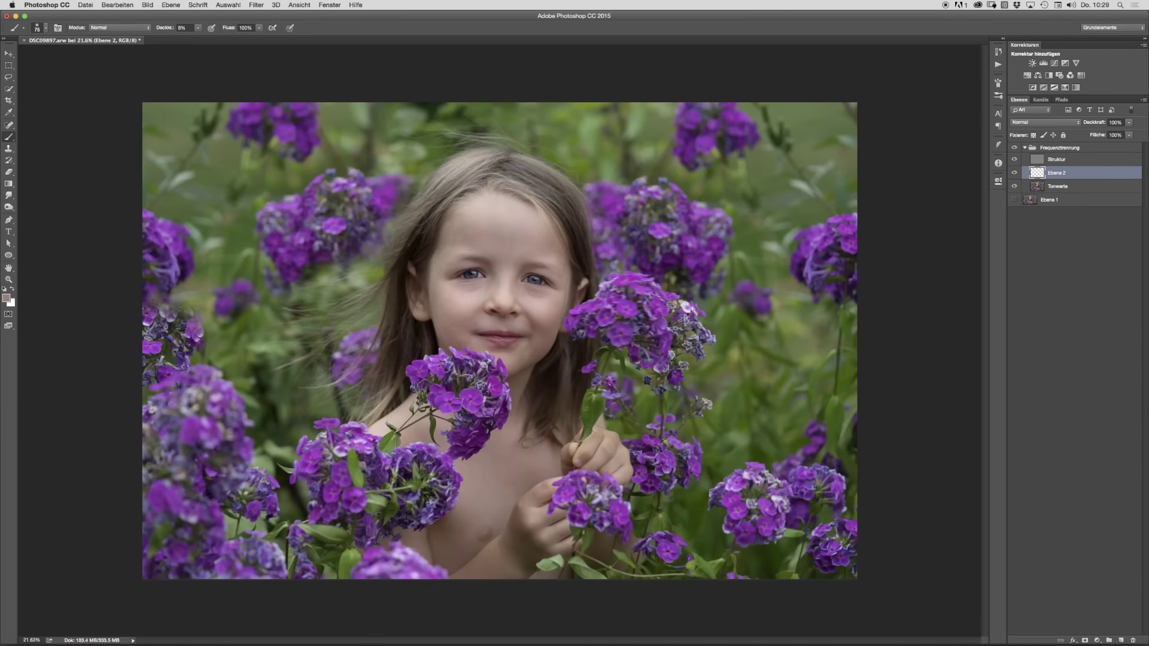
pyautogui.scroll(8, 532, 338)
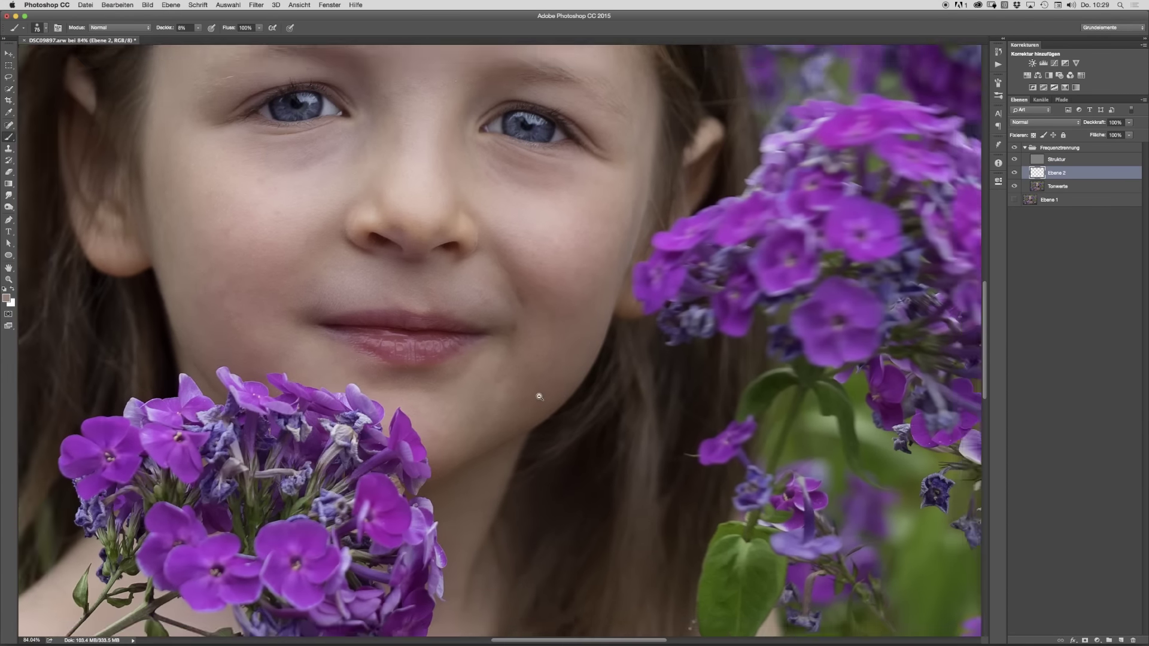
pyautogui.scroll(-6, 540, 396)
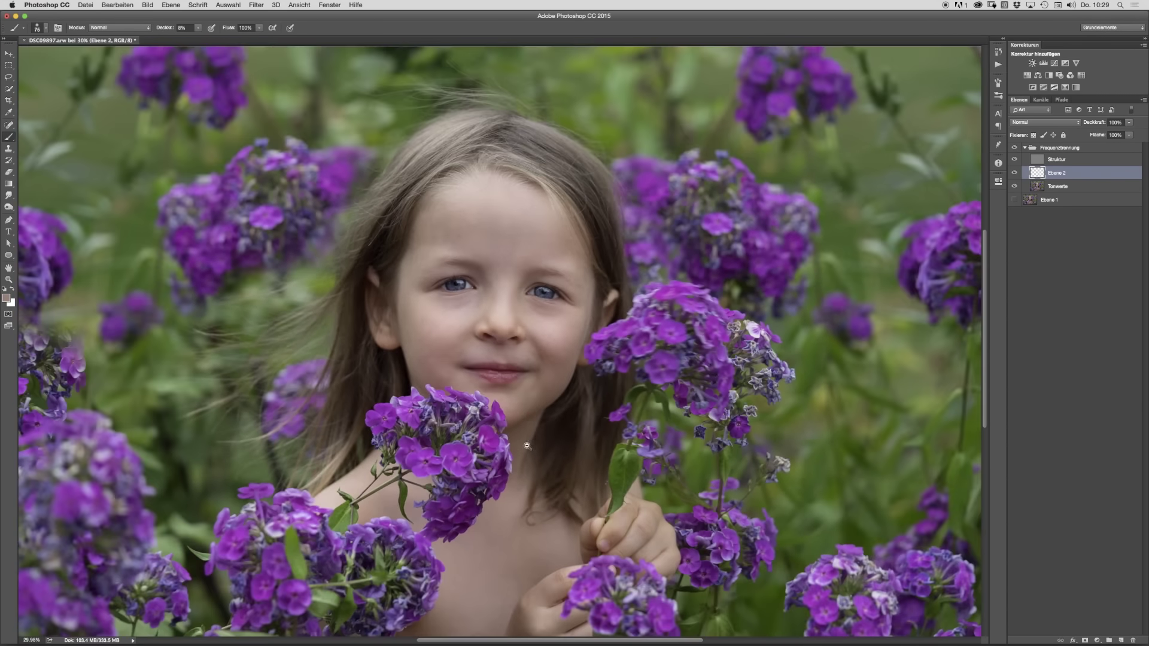
pyautogui.scroll(-2, 528, 446)
pyautogui.scroll(2, 521, 429)
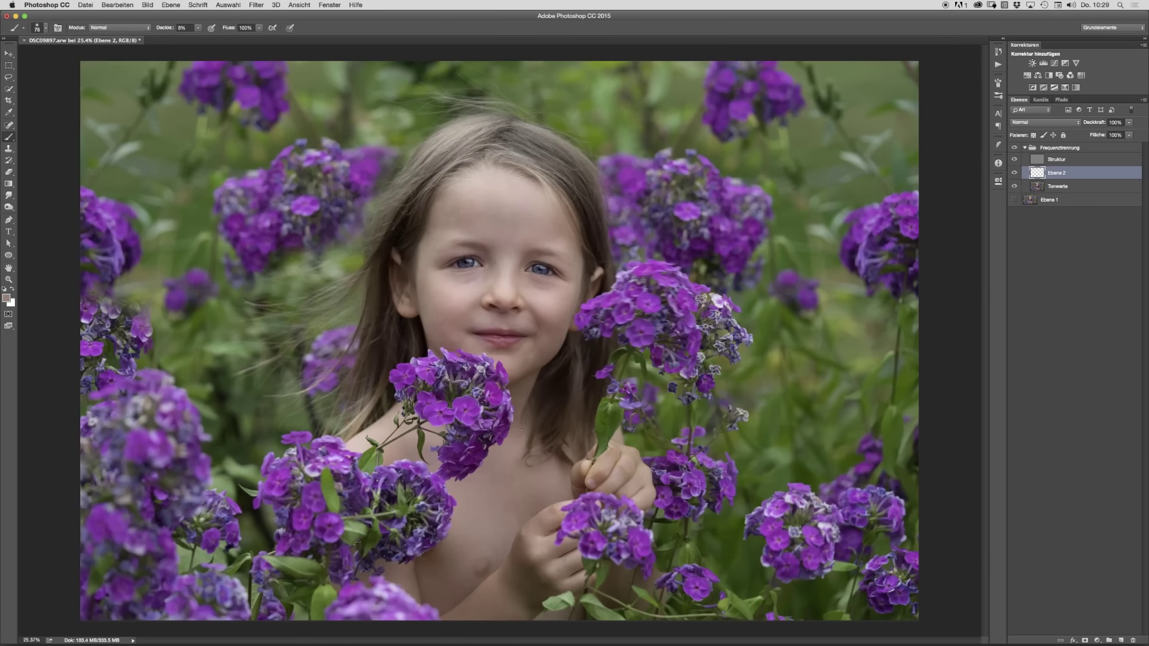
# Step: Stamp all visible layers into a new top layer and delete the Frequenztrennung group and Ebene 1
pyautogui.click(1089, 150)
pyautogui.keyDown('shift'); pyautogui.click(1069, 199); pyautogui.keyUp('shift')
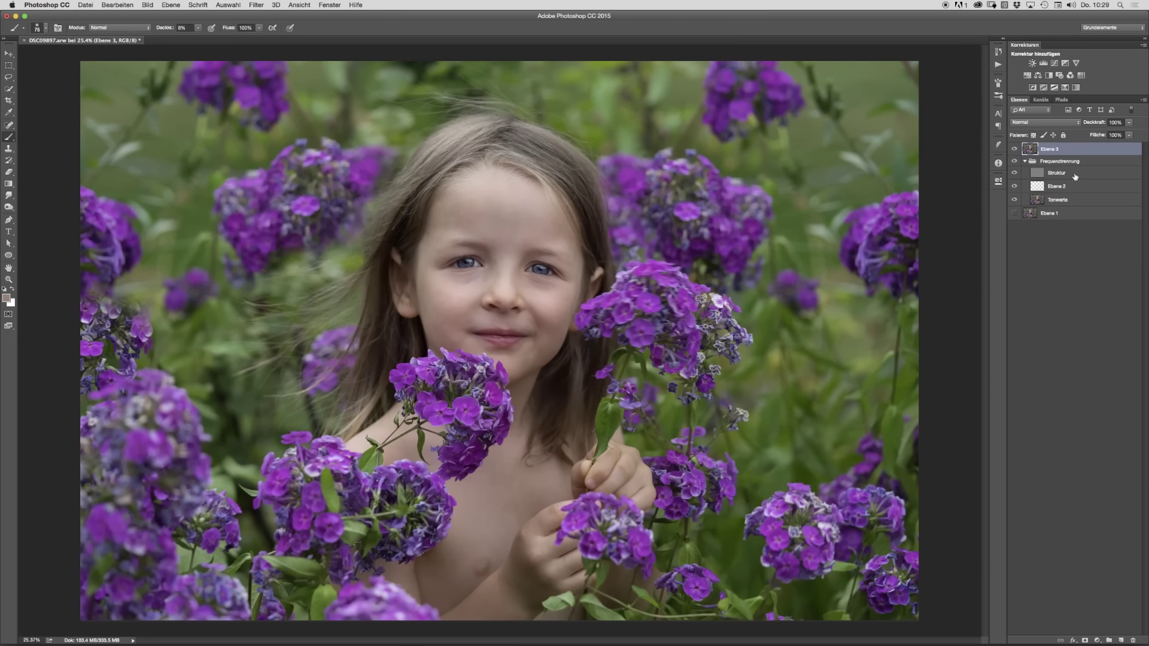
pyautogui.press('super+alt+shift+e')
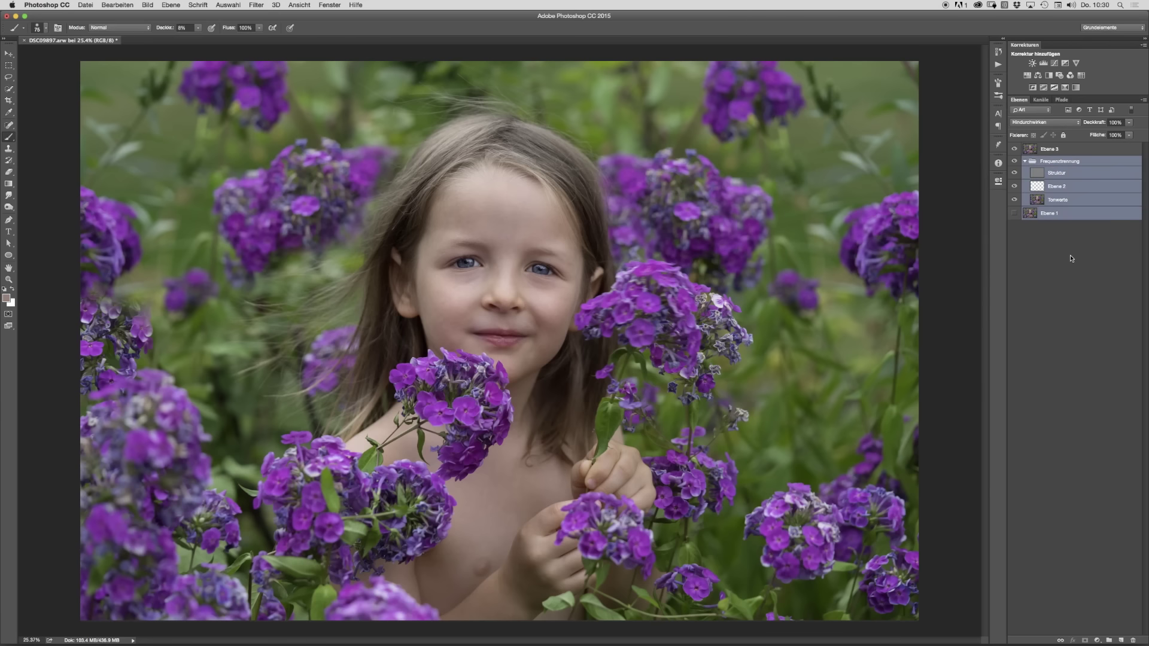
pyautogui.press('Delete')
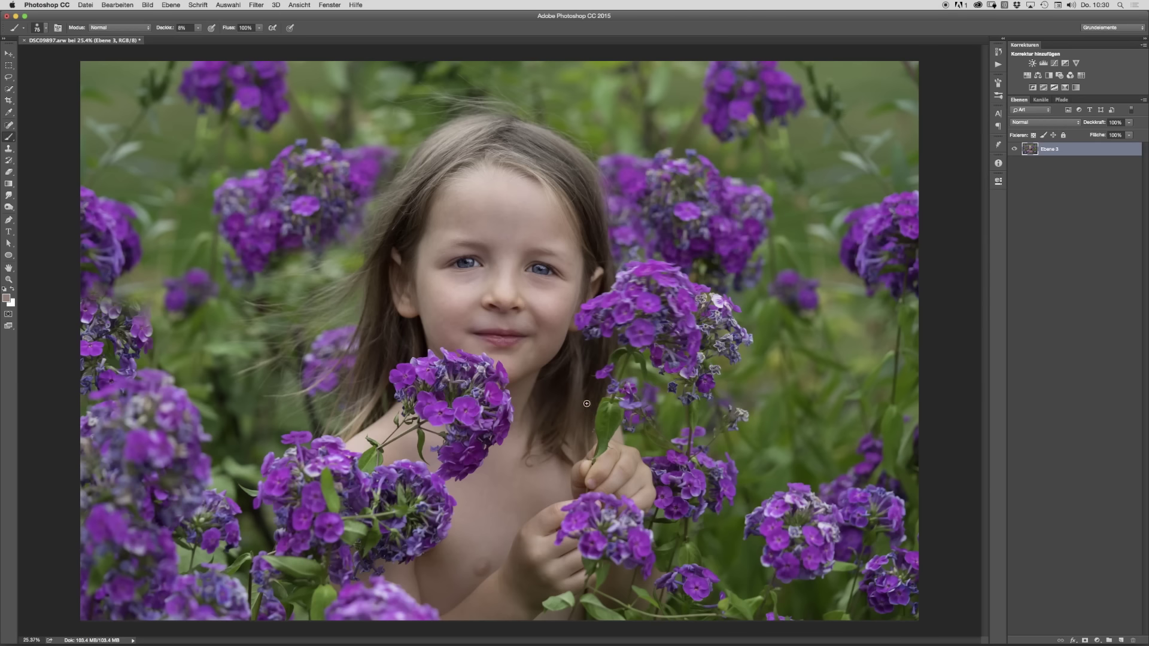
# Step: Run the recorded Puder action on Ebene 3 to build the masked skin-softening layer
pyautogui.moveTo(517, 312); pyautogui.dragTo(543, 310)
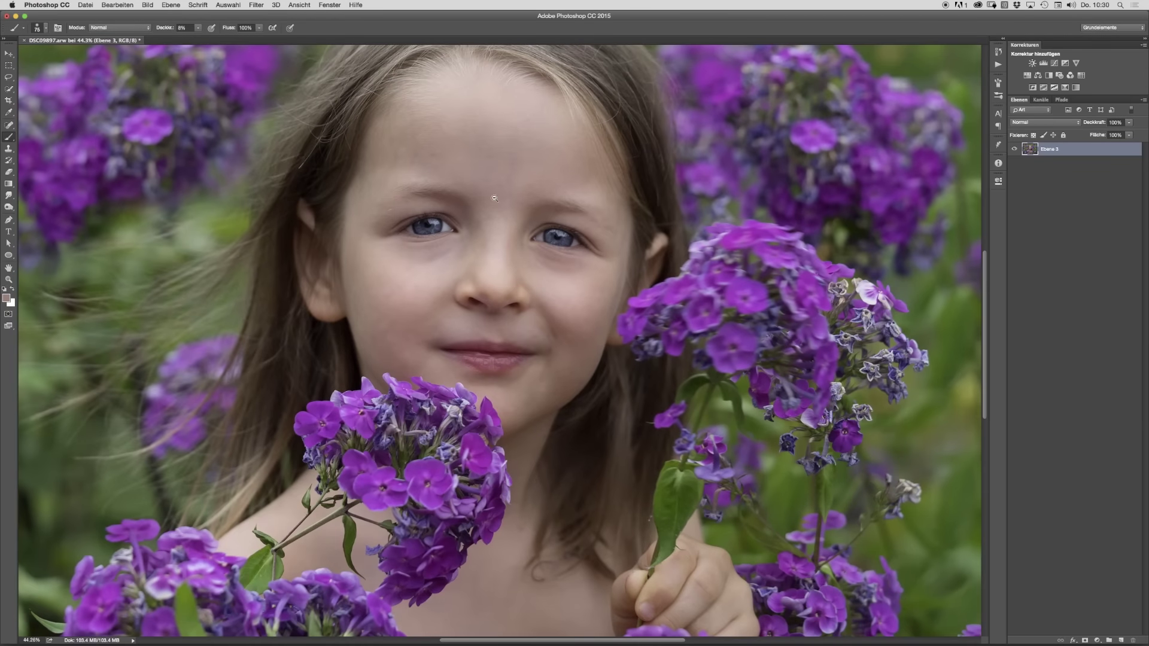
pyautogui.moveTo(492, 196); pyautogui.dragTo(505, 192)
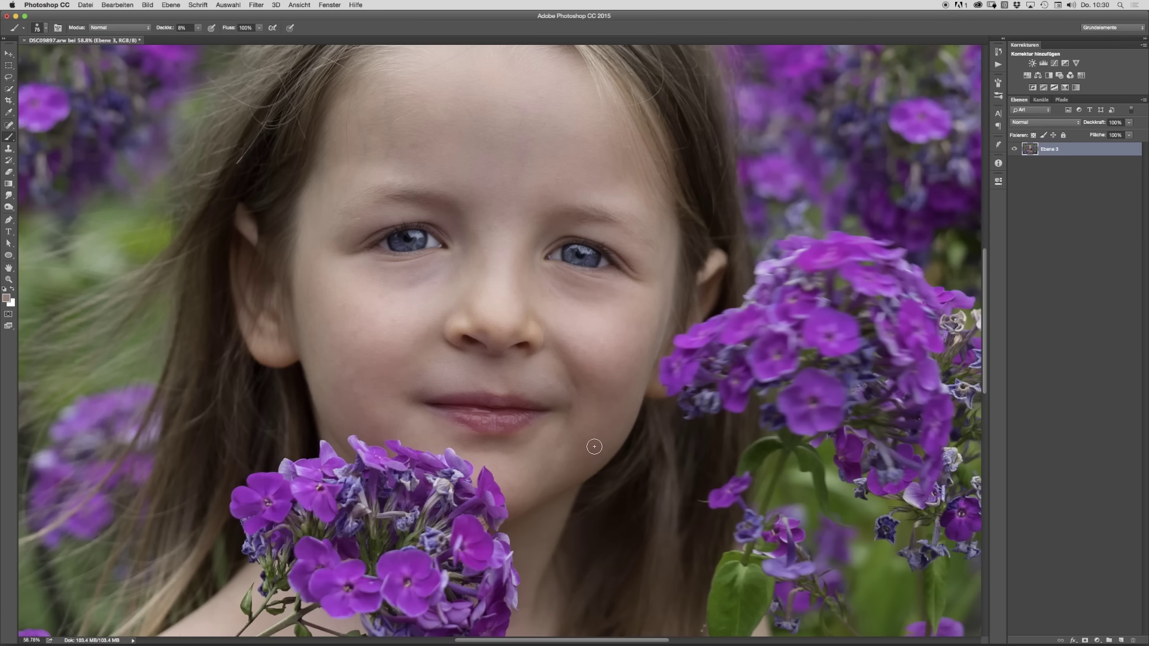
pyautogui.click(998, 64)
pyautogui.click(913, 91)
pyautogui.click(898, 90)
pyautogui.click(897, 91)
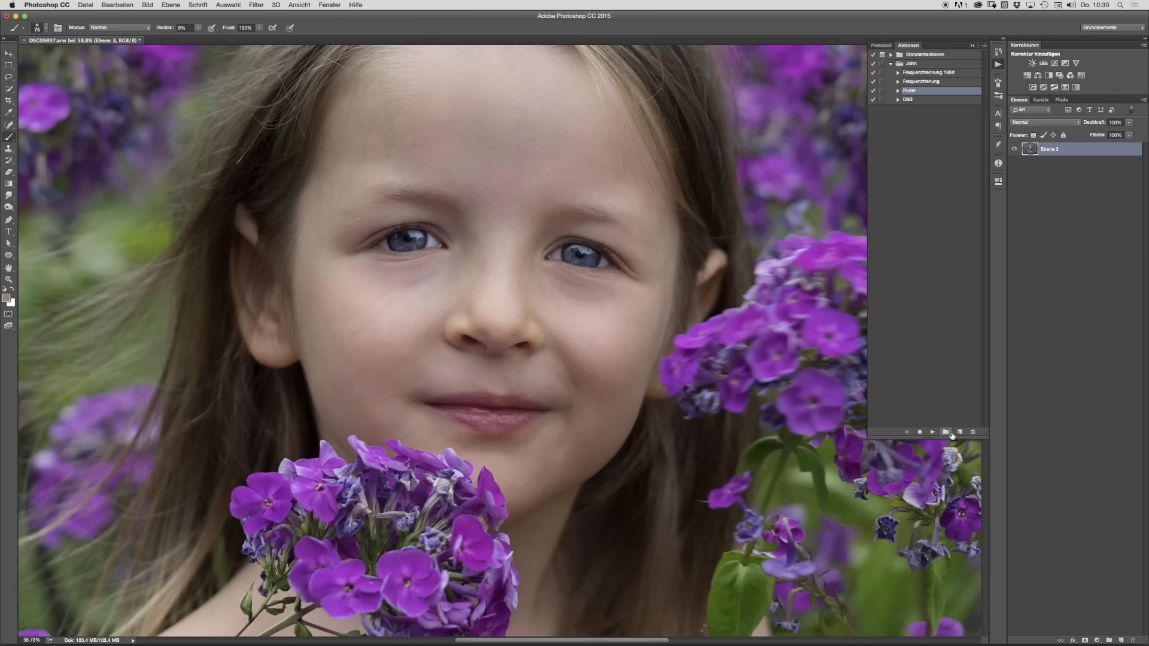
pyautogui.click(933, 431)
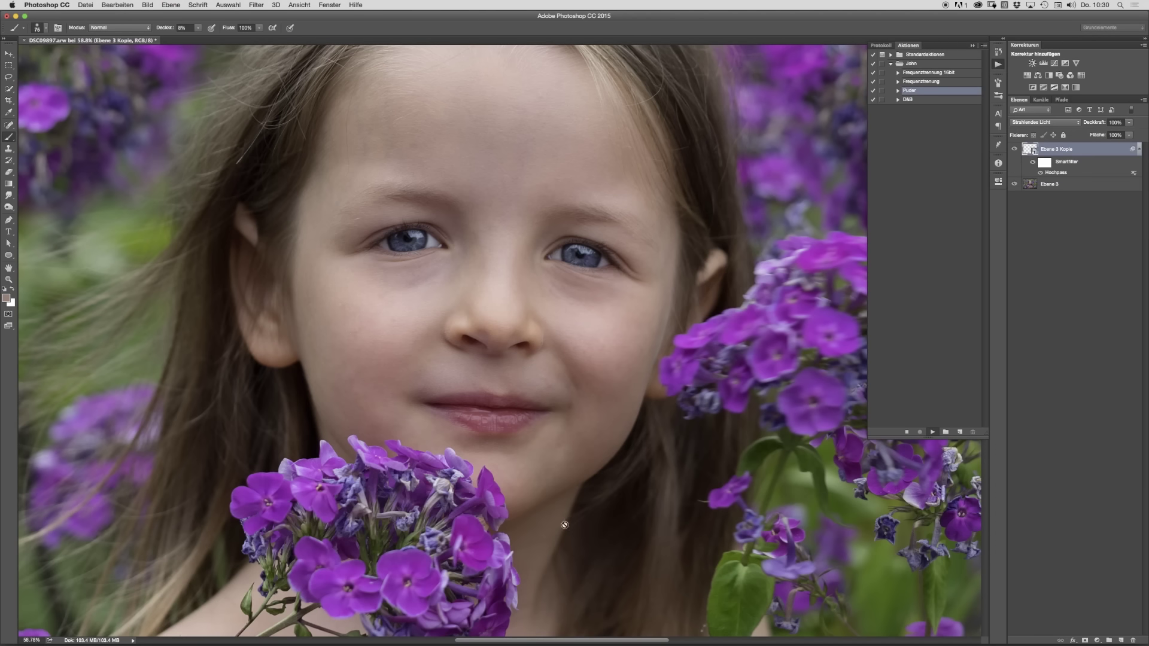
pyautogui.click(998, 64)
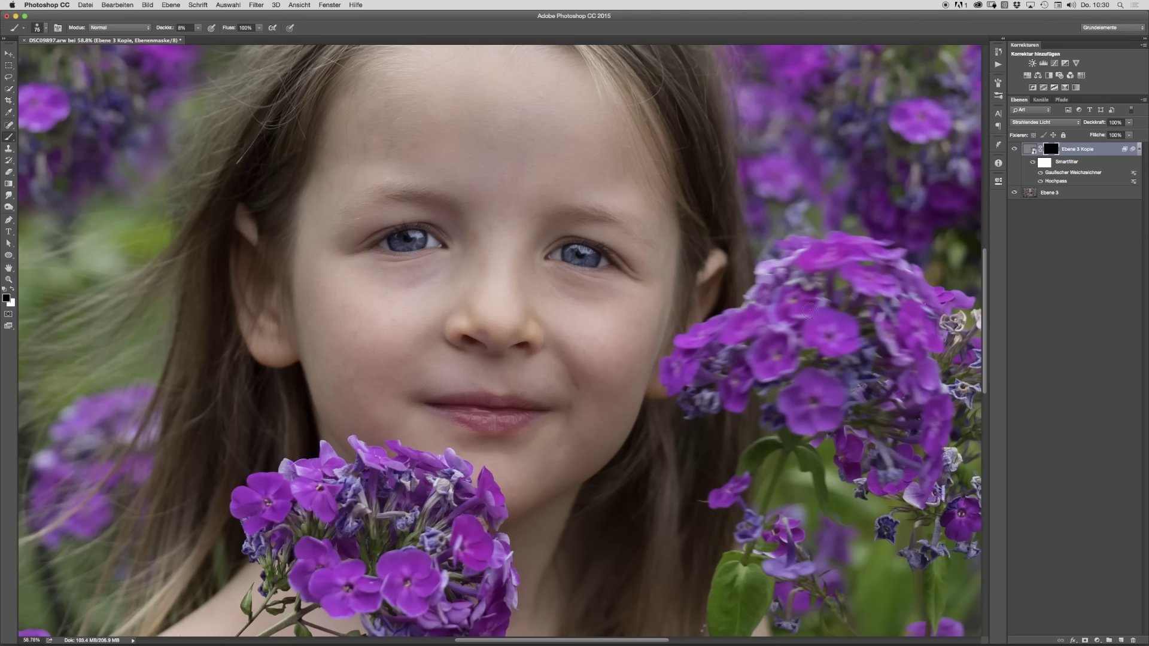
# Step: Inspect the radius setting of the Hochpass smart filter on Ebene 3 Kopie
pyautogui.doubleClick(1057, 182)
pyautogui.doubleClick(1056, 182)
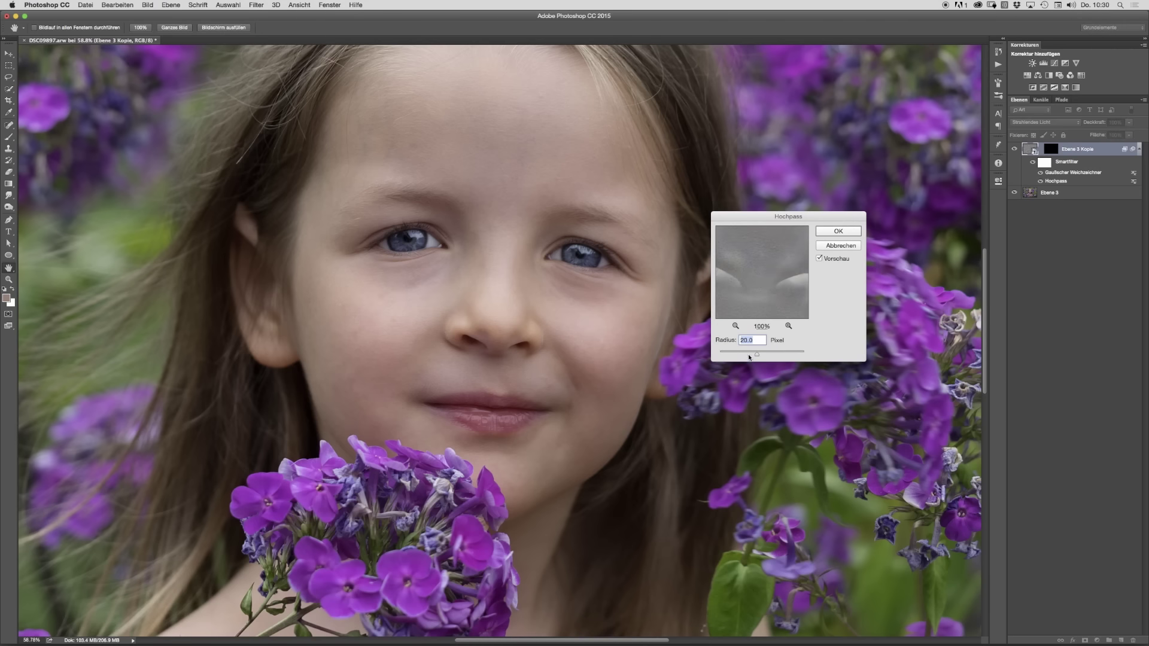
pyautogui.click(838, 246)
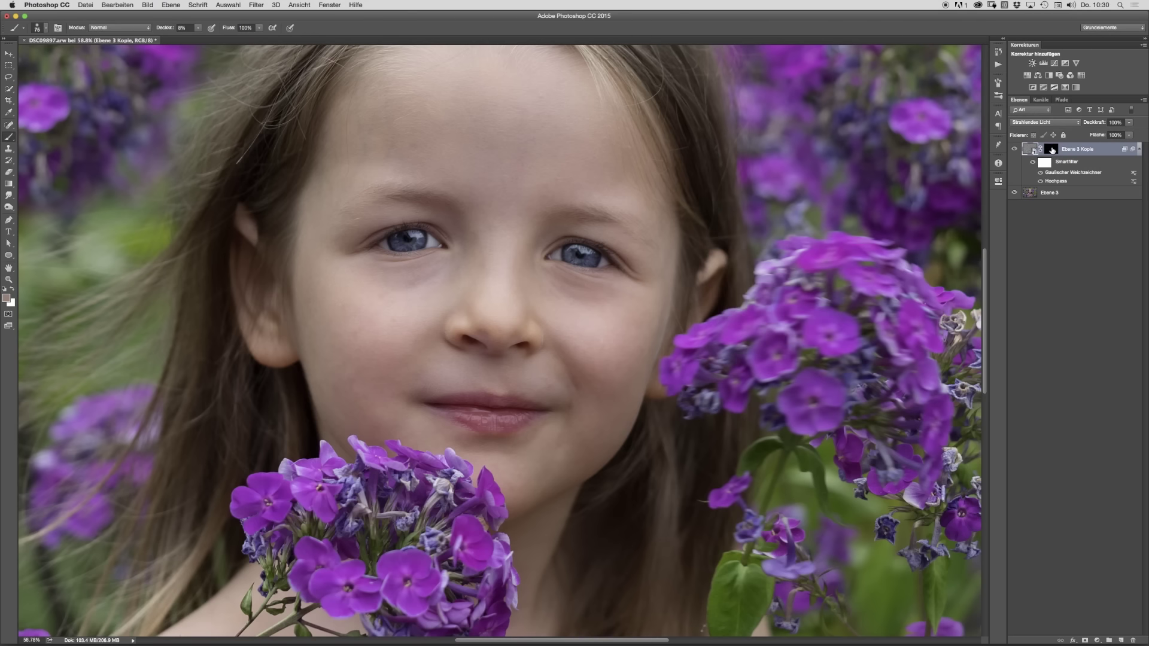
# Step: Target the black layer mask of Ebene 3 Kopie and prepare a white brush at 100% opacity
pyautogui.click(1053, 152)
pyautogui.keyDown('alt'); pyautogui.click(472, 368); pyautogui.keyUp('alt')
pyautogui.keyDown('super'); pyautogui.click(480, 316); pyautogui.keyUp('super')
pyautogui.moveTo(363, 355); pyautogui.dragTo(389, 355)
pyautogui.press('x')
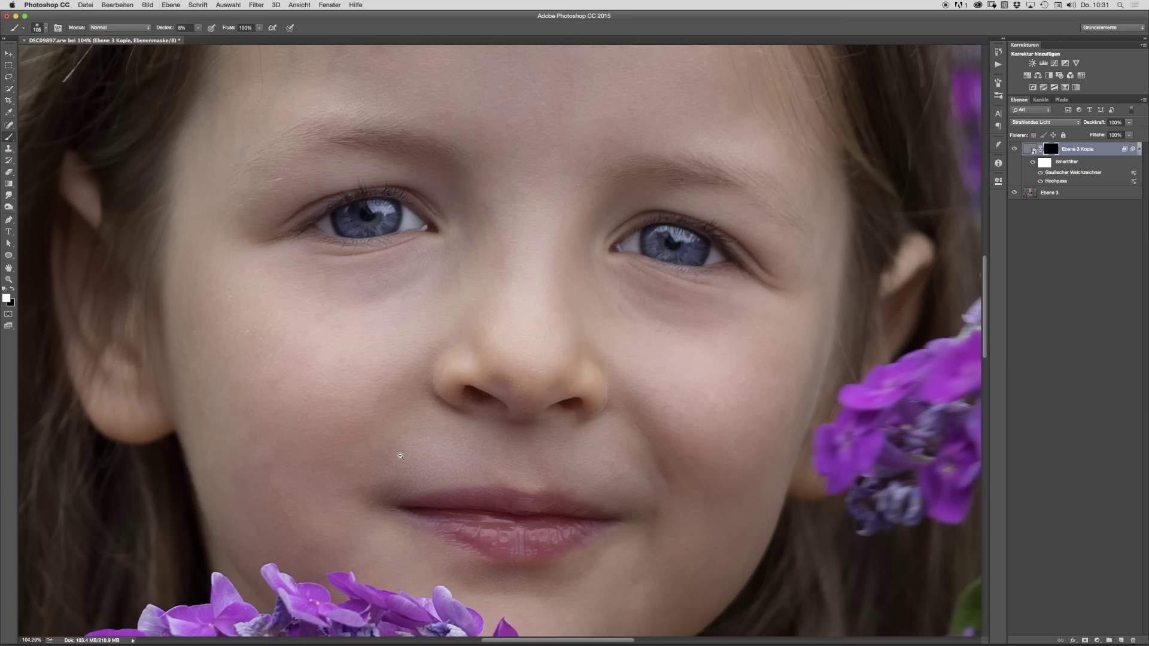
pyautogui.click(198, 28)
pyautogui.moveTo(200, 38); pyautogui.dragTo(240, 38)
# Step: Paint white on the mask over the cheeks and the area around the mouth to reveal the skin softening
pyautogui.moveTo(318, 413); pyautogui.dragTo(333, 413)
pyautogui.moveTo(299, 500); pyautogui.dragTo(308, 483)
pyautogui.scroll(-10, 467, 443)
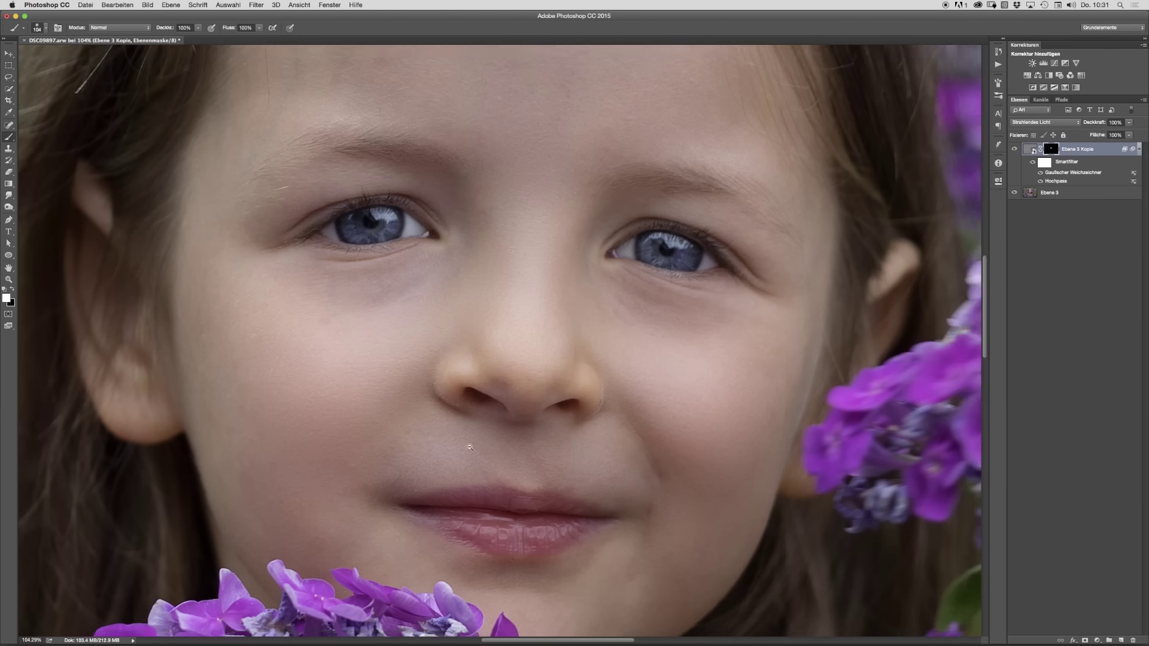
pyautogui.scroll(6, 503, 324)
pyautogui.moveTo(425, 322); pyautogui.dragTo(438, 323)
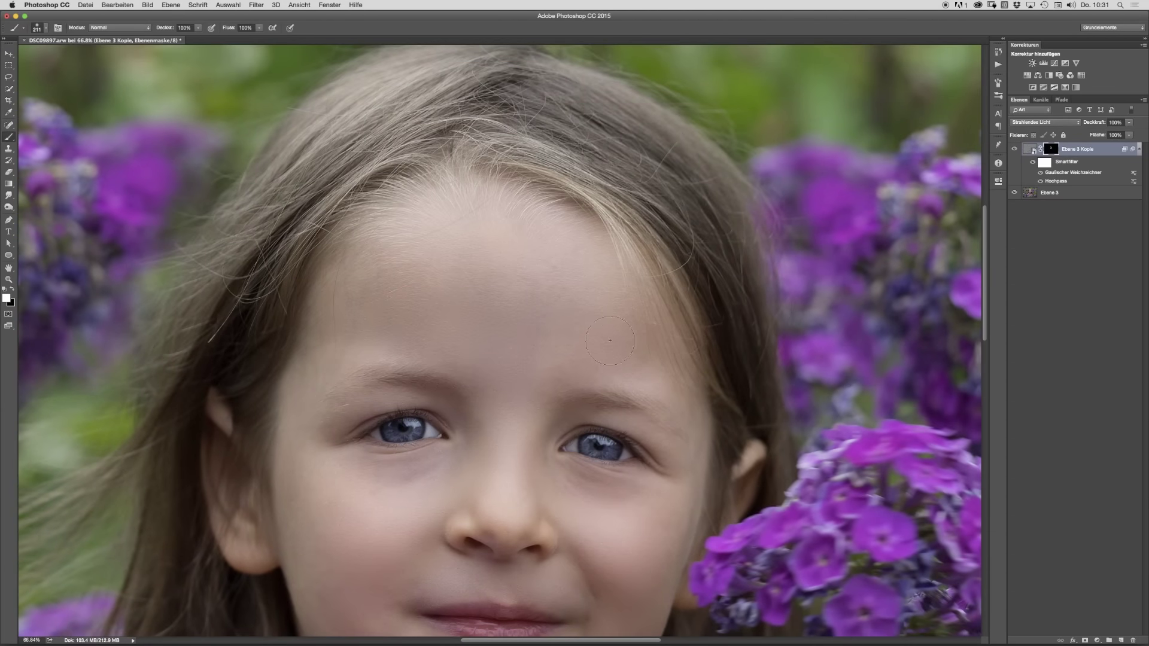
# Step: Extend the softening on the mask to the upper face and take back overpainted areas with black
pyautogui.moveTo(302, 420); pyautogui.dragTo(293, 405)
pyautogui.press('x')
pyautogui.moveTo(539, 458); pyautogui.dragTo(474, 461)
pyautogui.scroll(2, 492, 496)
pyautogui.moveTo(477, 505); pyautogui.dragTo(508, 506)
pyautogui.press('x')
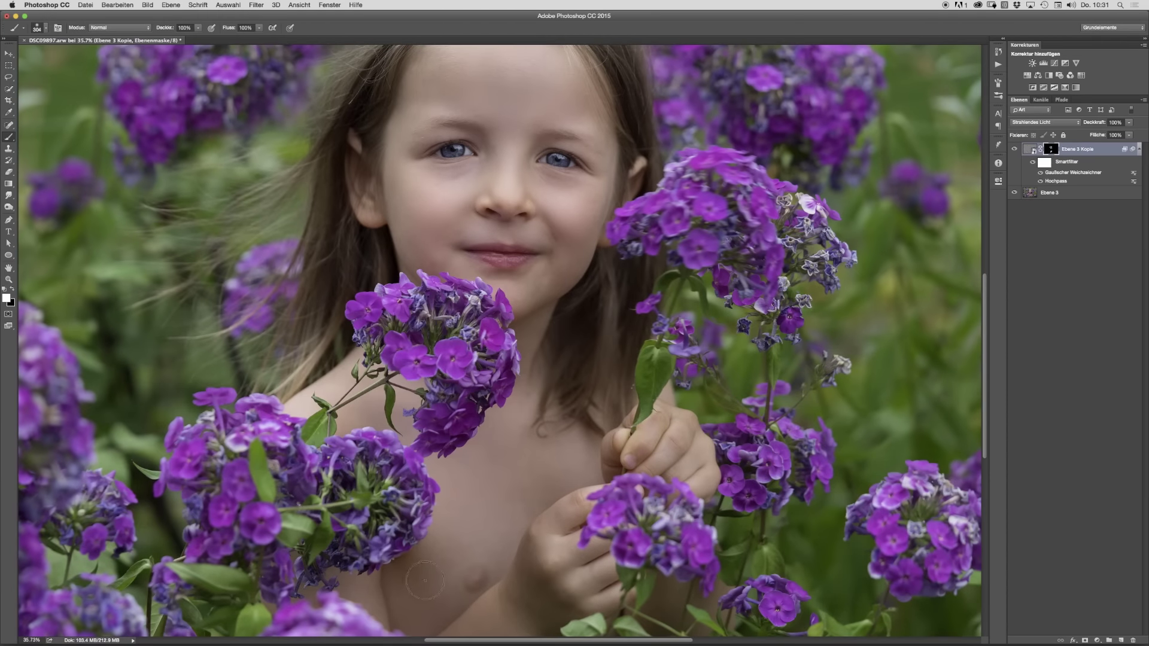
# Step: Paint white on the mask over the girl's chest to soften the skin there
pyautogui.moveTo(480, 481)
pyautogui.mouseDown()
pyautogui.moveTo(493, 480)
pyautogui.moveTo(482, 479)
pyautogui.mouseUp()
pyautogui.moveTo(551, 286)
pyautogui.mouseDown()
pyautogui.moveTo(494, 283)
pyautogui.moveTo(479, 271)
pyautogui.moveTo(479, 247)
pyautogui.mouseUp()
pyautogui.moveTo(461, 419); pyautogui.dragTo(413, 418)
# Step: Compare the whole portrait and the face with and without the softening layer Ebene 3 Kopie
pyautogui.click(1015, 149)
pyautogui.click(1015, 149)
pyautogui.click(1015, 149)
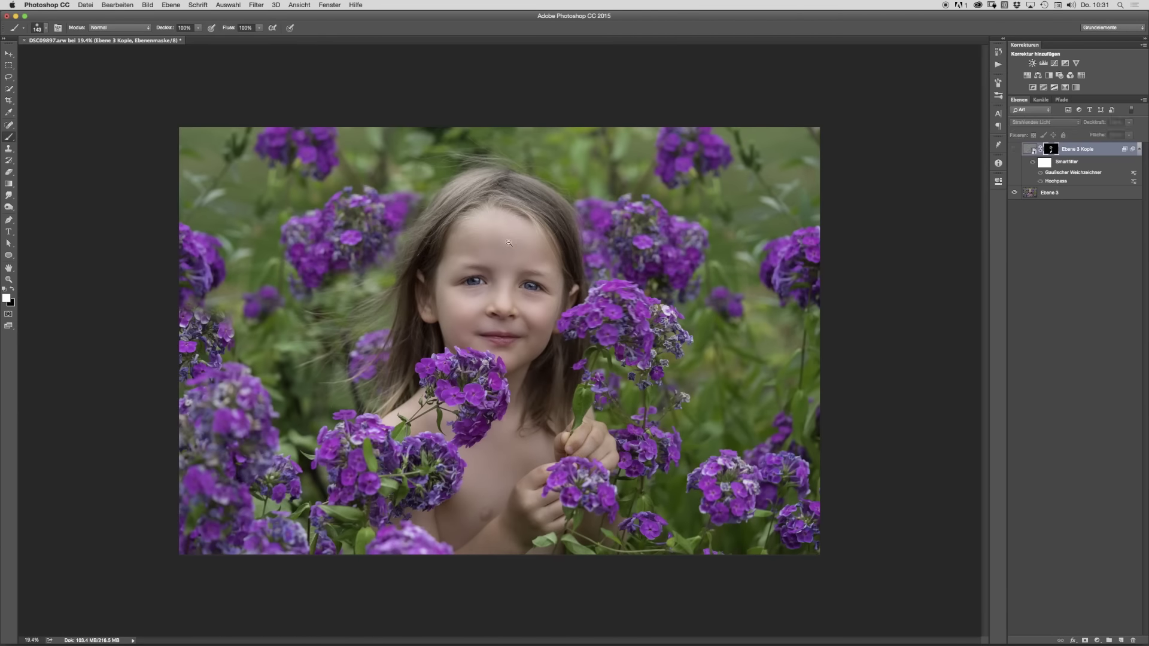
pyautogui.scroll(5, 521, 240)
pyautogui.scroll(2, 510, 452)
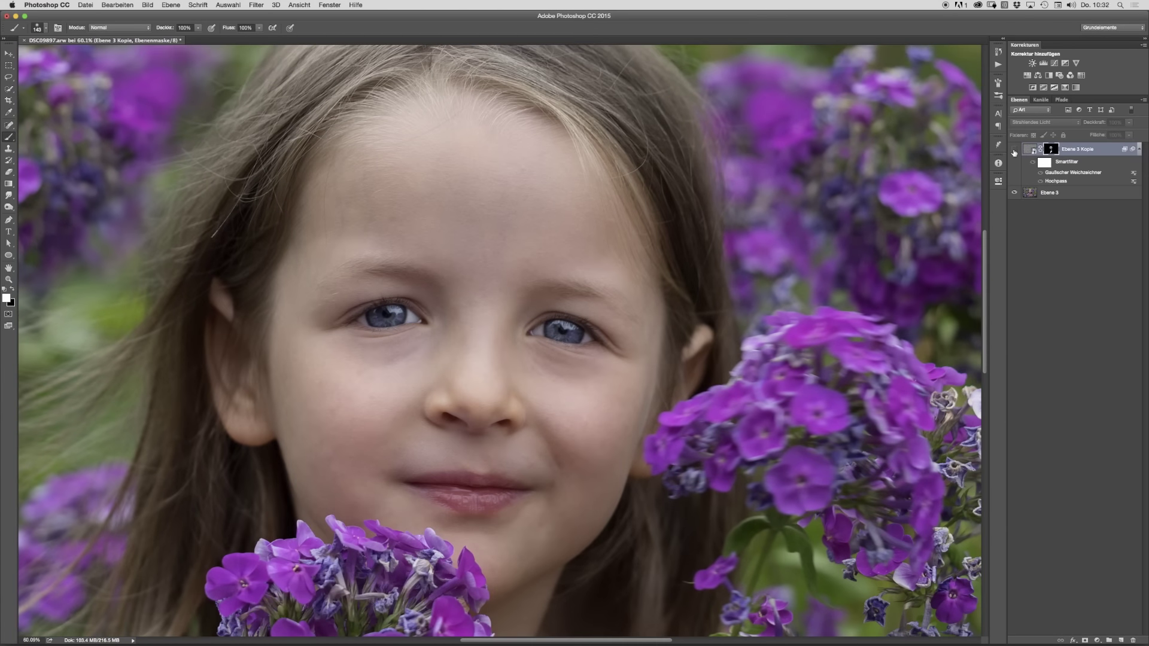
pyautogui.click(1015, 150)
pyautogui.click(1014, 150)
pyautogui.click(1015, 150)
pyautogui.click(1014, 150)
pyautogui.click(1014, 150)
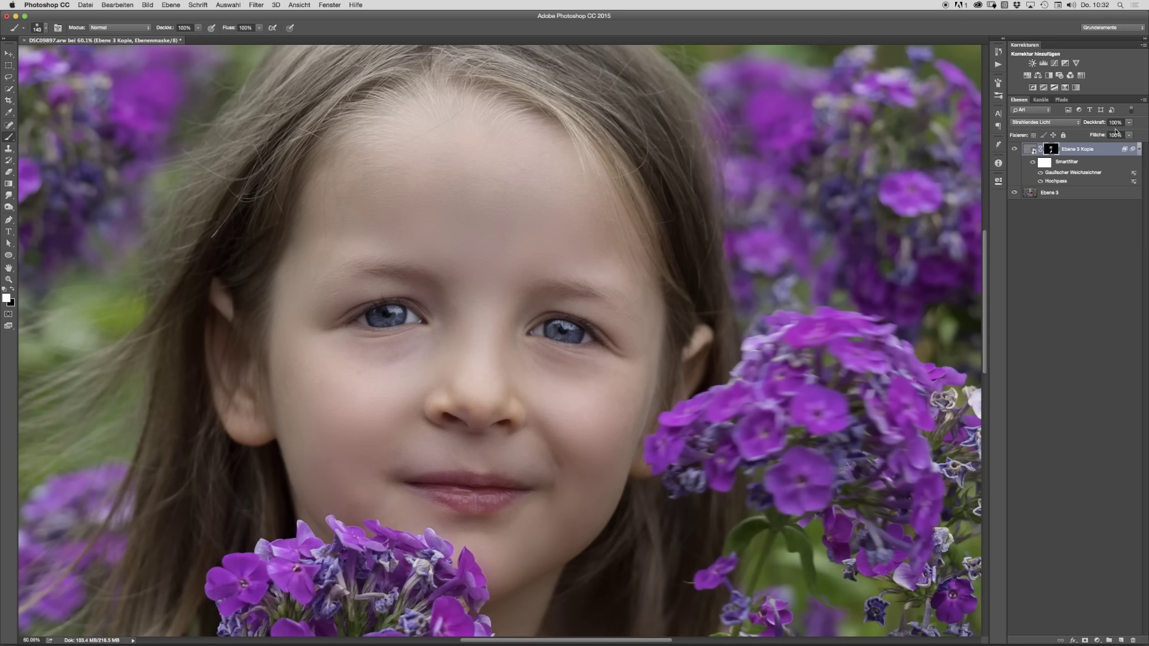
# Step: Fine-tune the radius of the Hochpass smart filter on Ebene 3 Kopie
pyautogui.doubleClick(1056, 181)
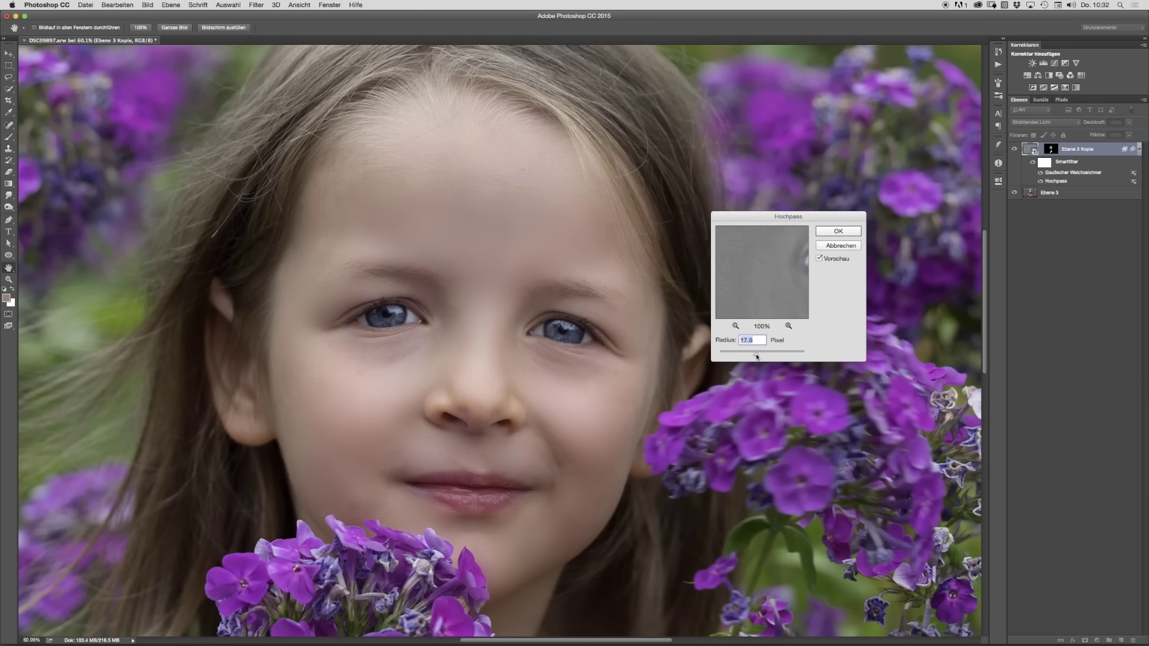
pyautogui.moveTo(756, 356); pyautogui.dragTo(757, 357)
pyautogui.click(837, 232)
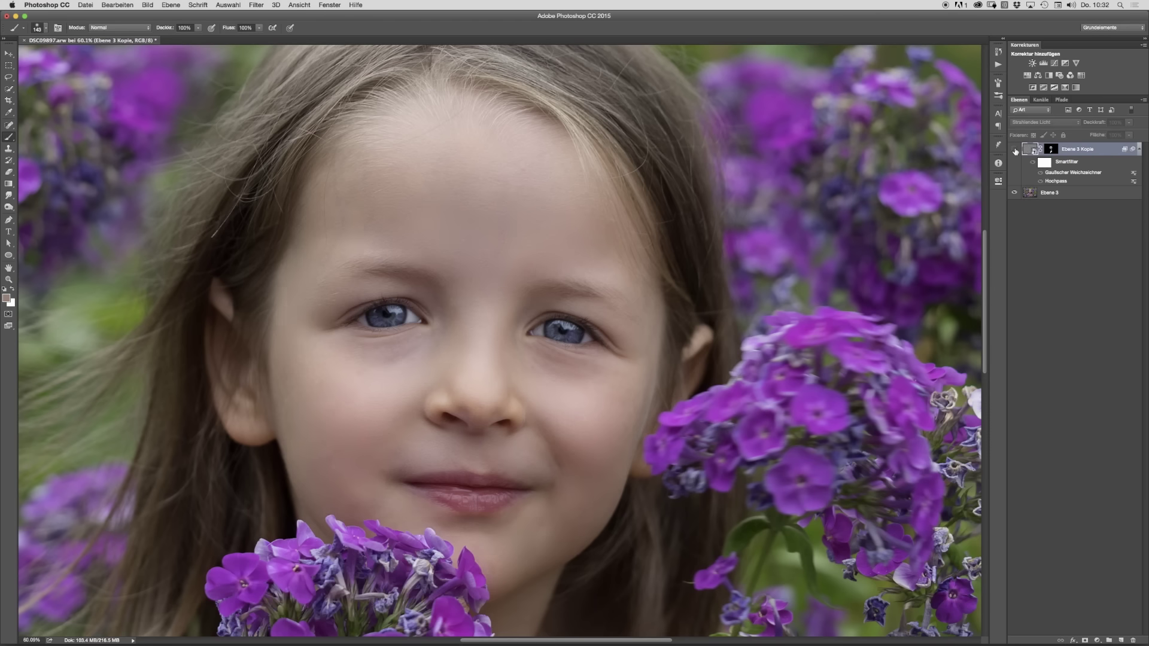
# Step: Reduce the opacity of Ebene 3 Kopie to 89% and review the whole portrait
pyautogui.click(1129, 122)
pyautogui.moveTo(1127, 131); pyautogui.dragTo(1125, 132)
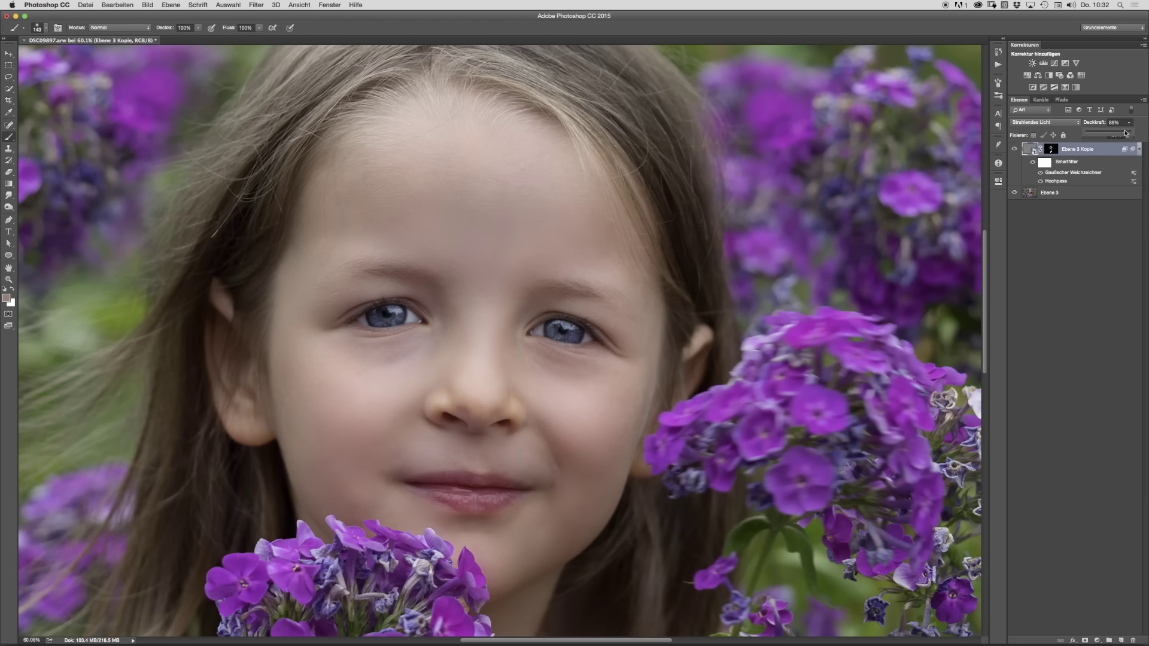
pyautogui.moveTo(526, 481); pyautogui.dragTo(512, 520)
pyautogui.scroll(3, 552, 448)
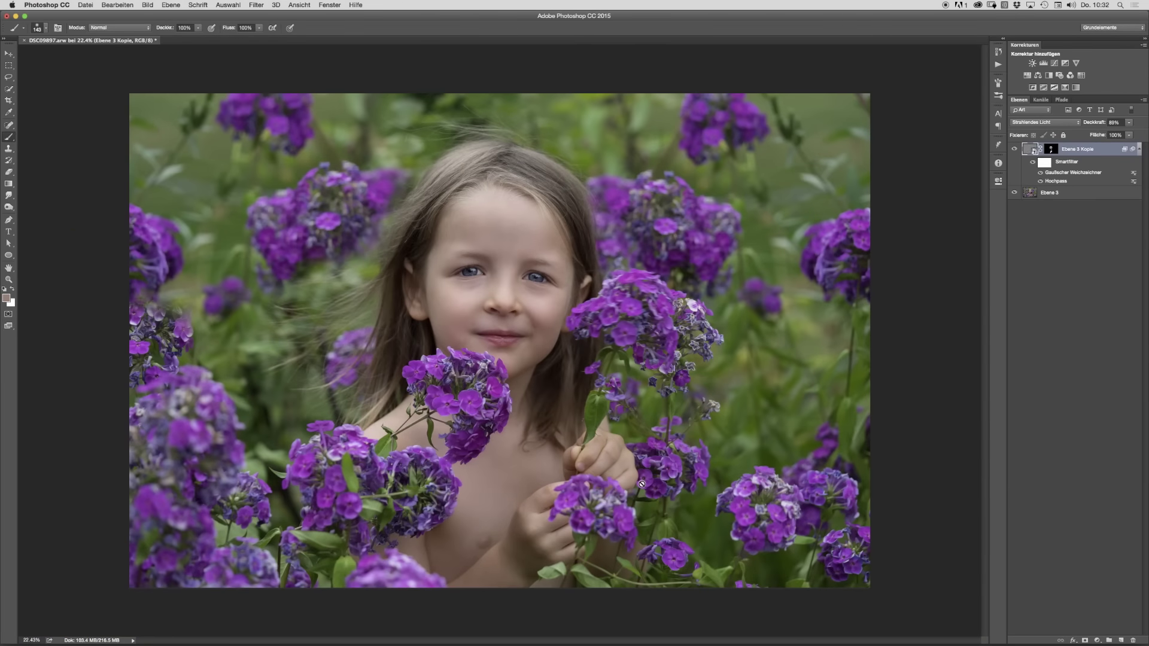
# Step: Merge Ebene 3 Kopie and Ebene 3 into one new layer on top and delete the old Ebene 3
pyautogui.scroll(4, 560, 293)
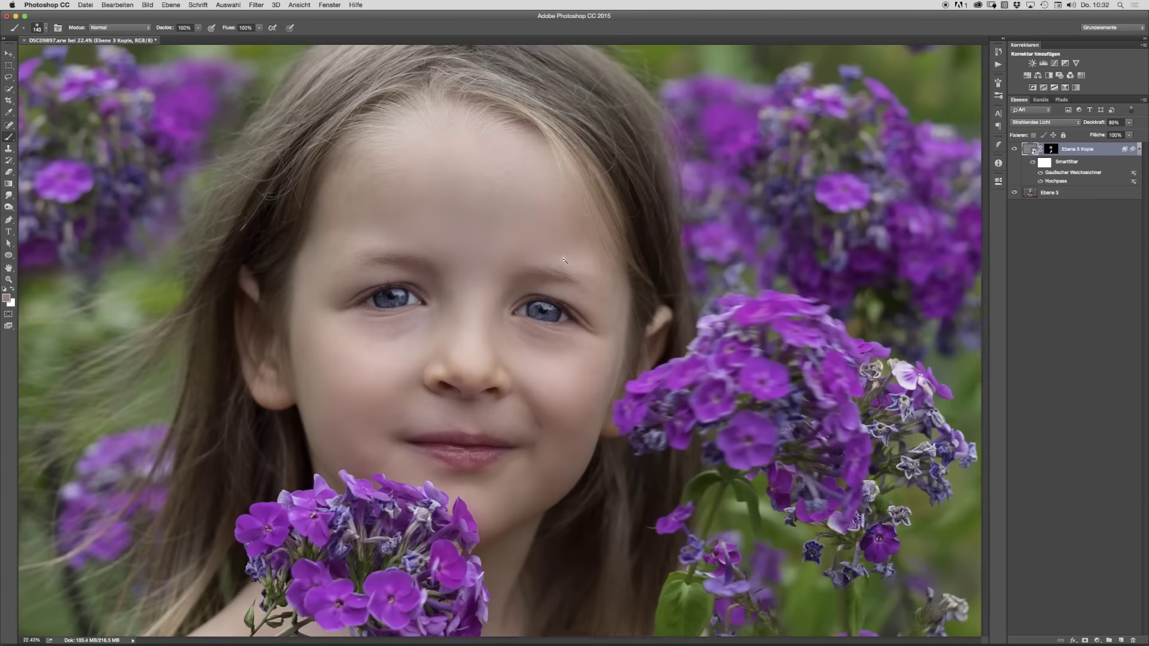
pyautogui.scroll(-3, 536, 454)
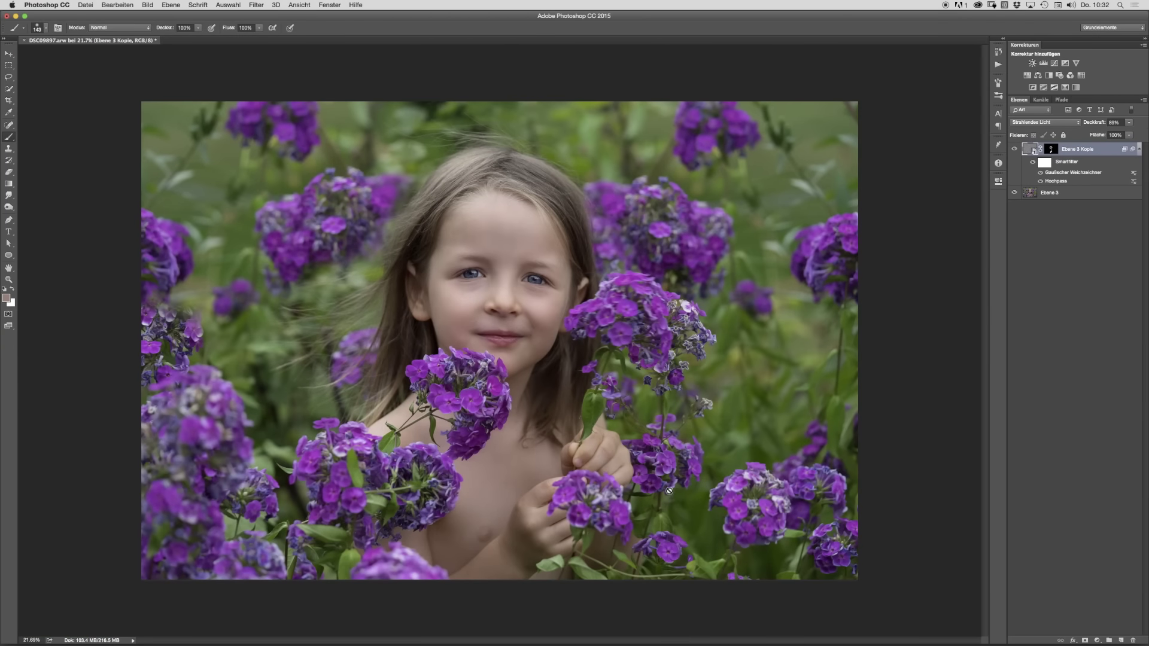
pyautogui.keyDown('shift'); pyautogui.click(1072, 195); pyautogui.keyUp('shift')
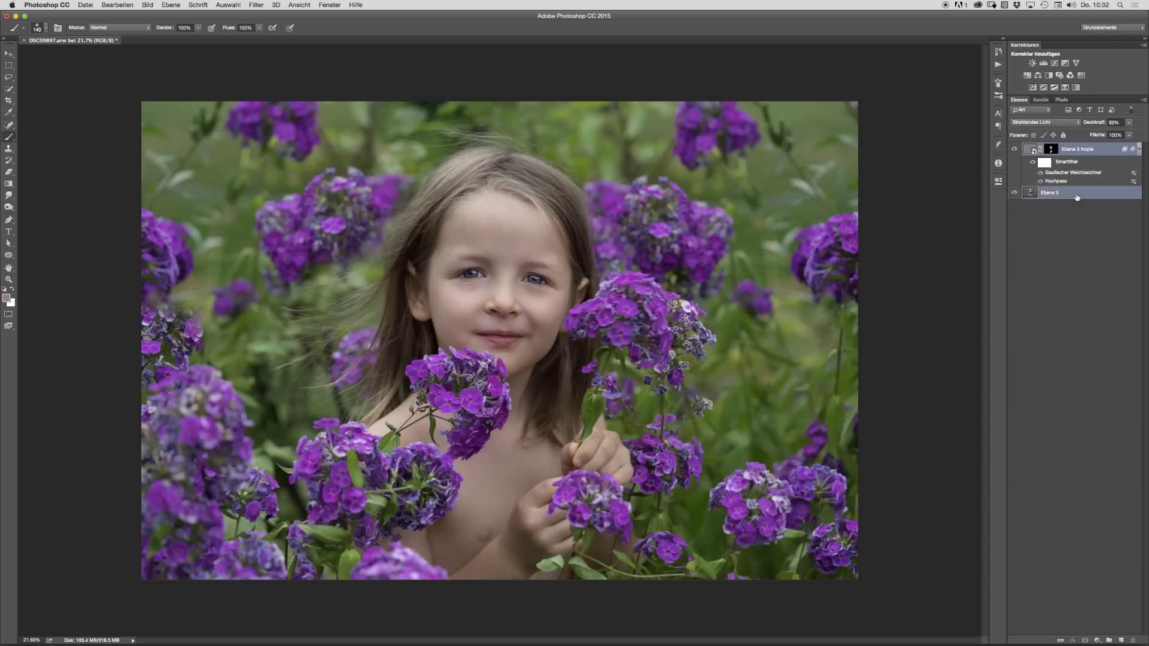
pyautogui.click(1101, 151)
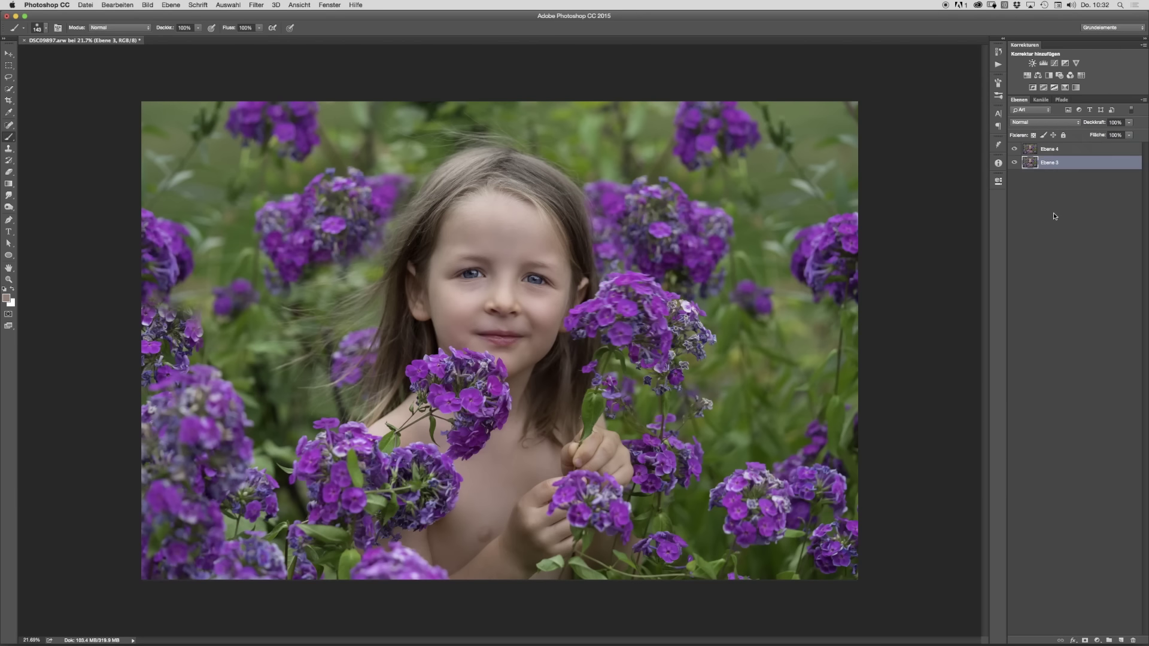
pyautogui.press('Delete')
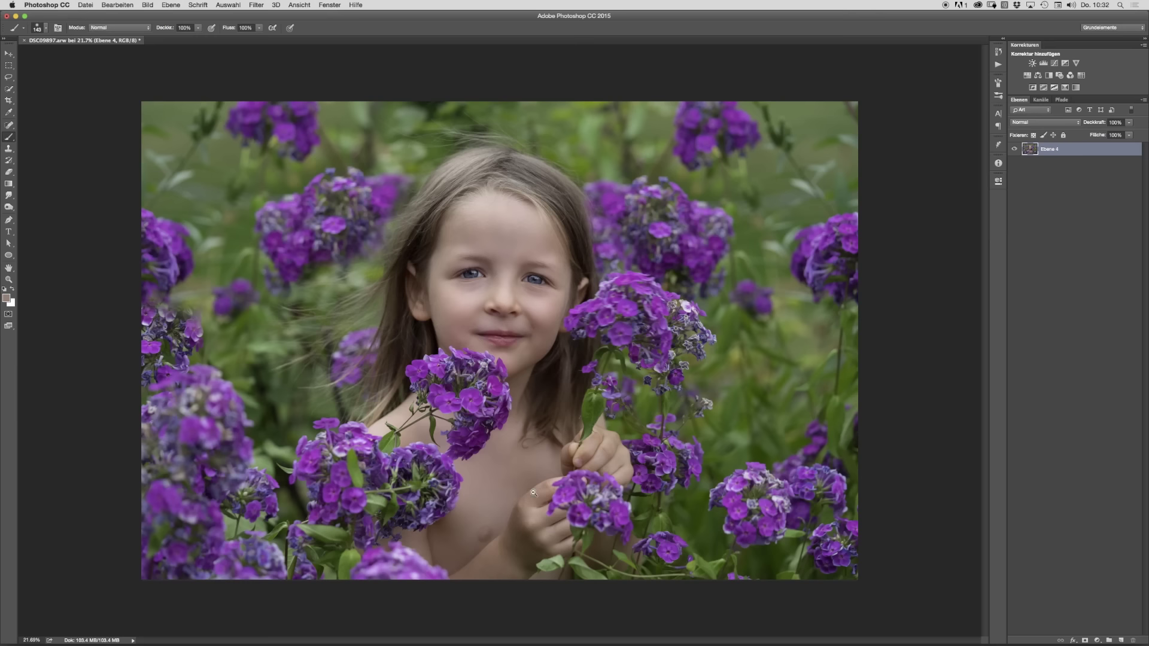
pyautogui.scroll(-2, 525, 494)
pyautogui.scroll(2, 526, 494)
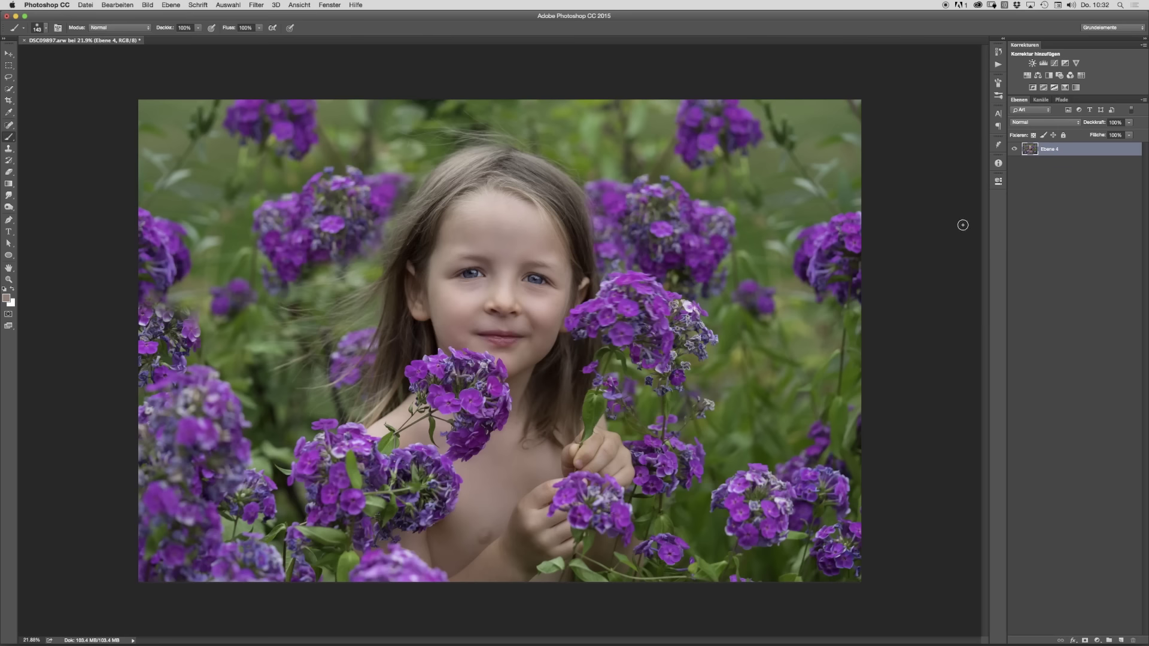
# Step: Look up the saved D&B action among the recorded actions without running it
pyautogui.click(1000, 65)
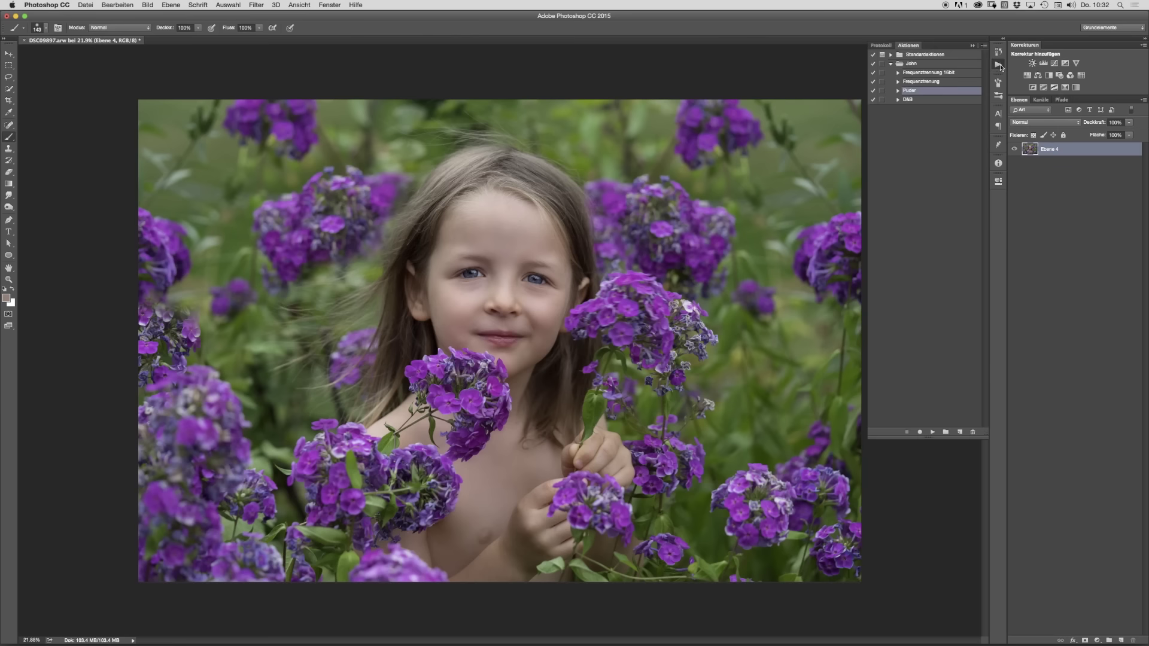
pyautogui.click(918, 100)
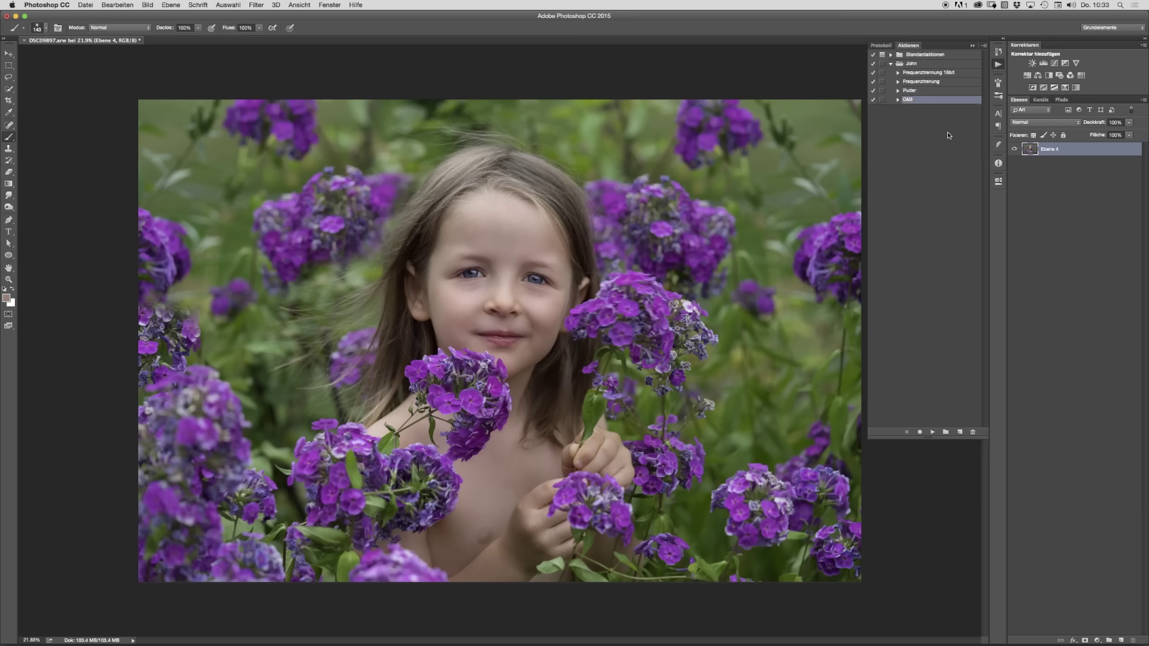
pyautogui.click(999, 66)
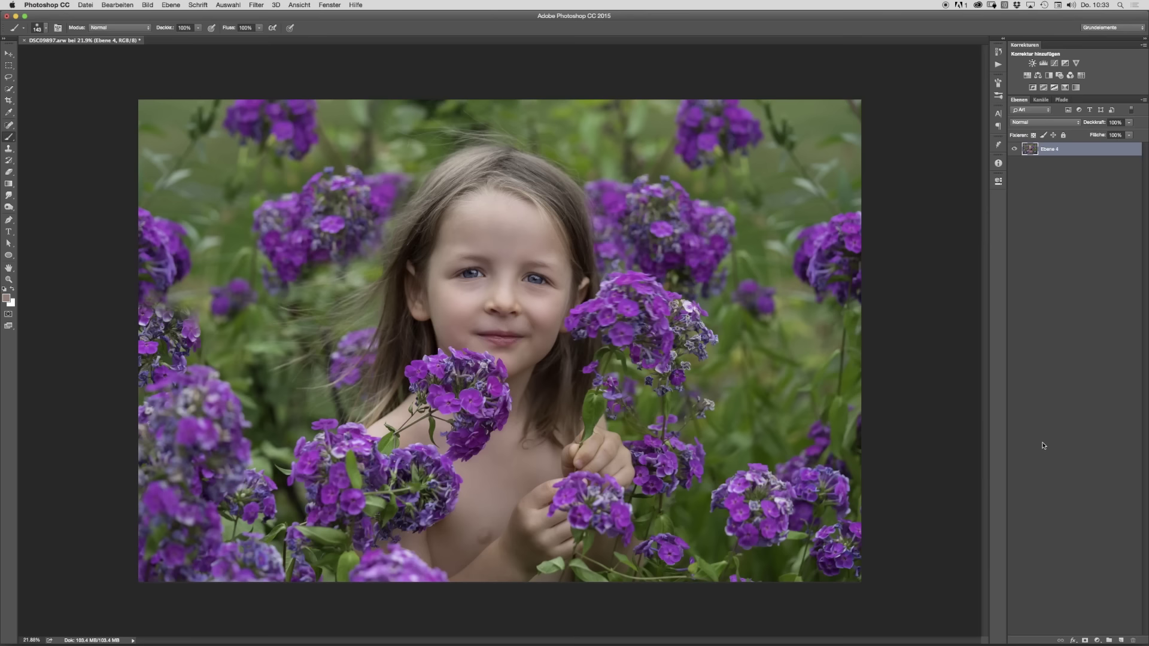
# Step: Add a new layer above the portrait and fill it with 50 % Grau in Normal mode at 100% opacity
pyautogui.click(1122, 641)
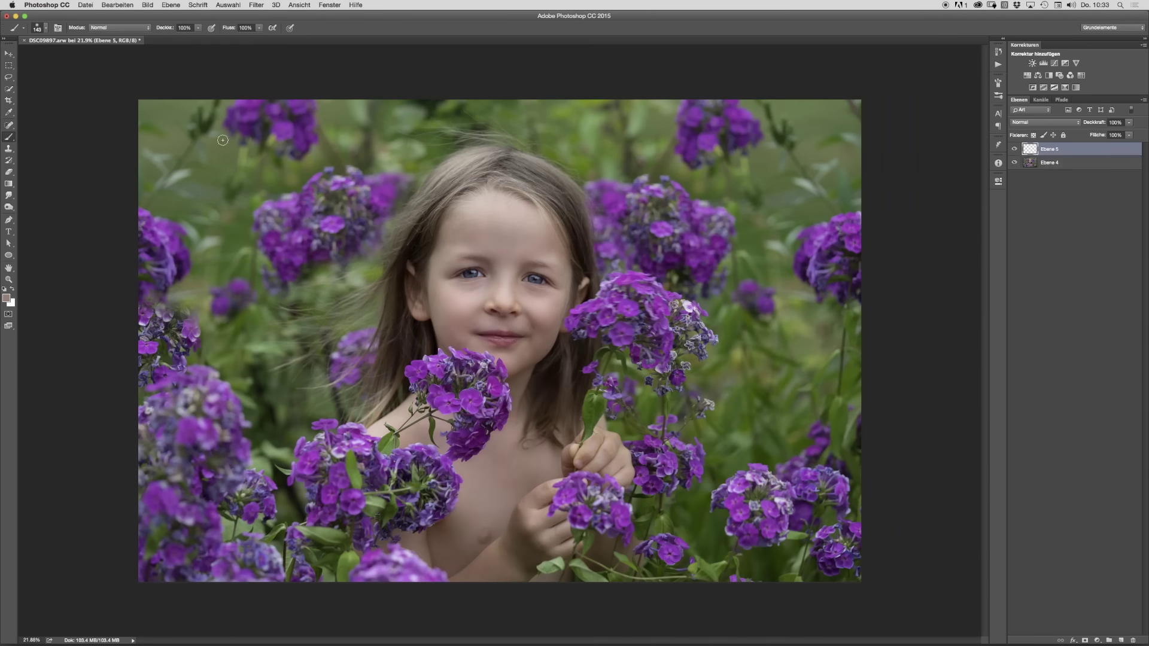
pyautogui.click(117, 5)
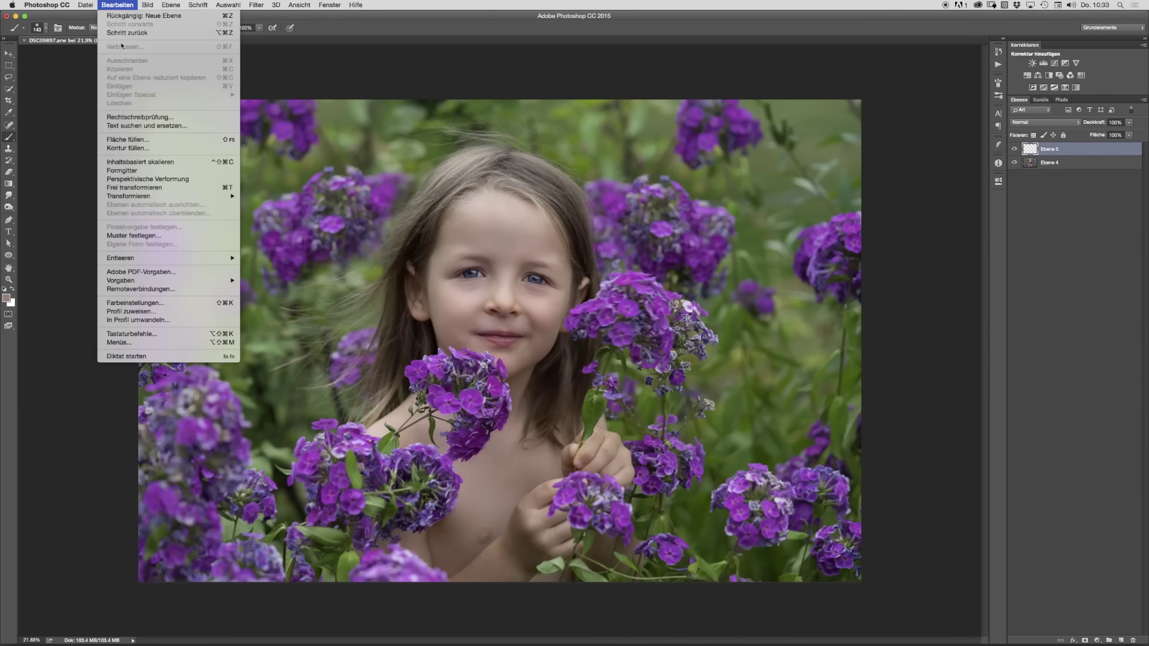
pyautogui.click(133, 139)
pyautogui.click(435, 216)
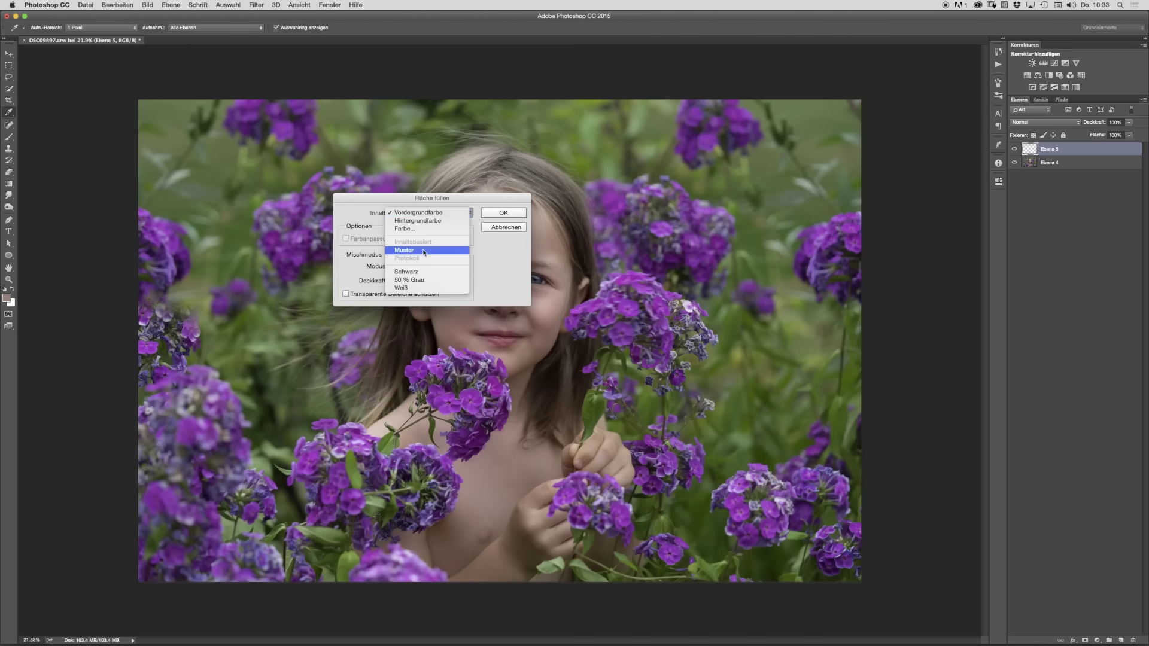
pyautogui.click(458, 280)
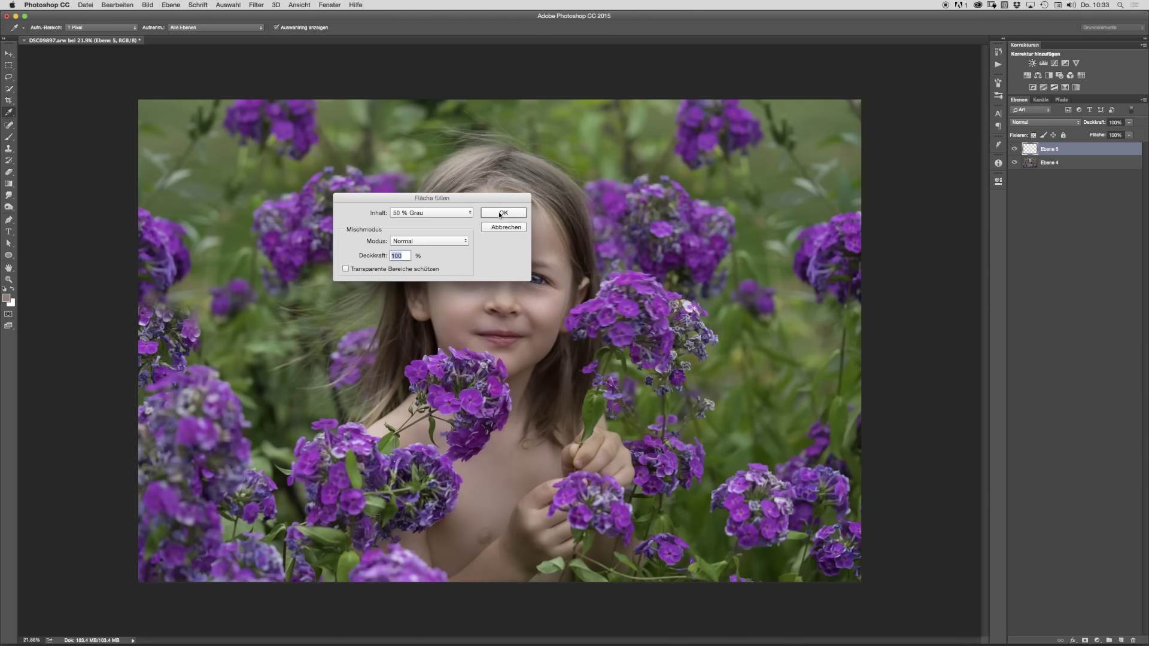
pyautogui.click(501, 213)
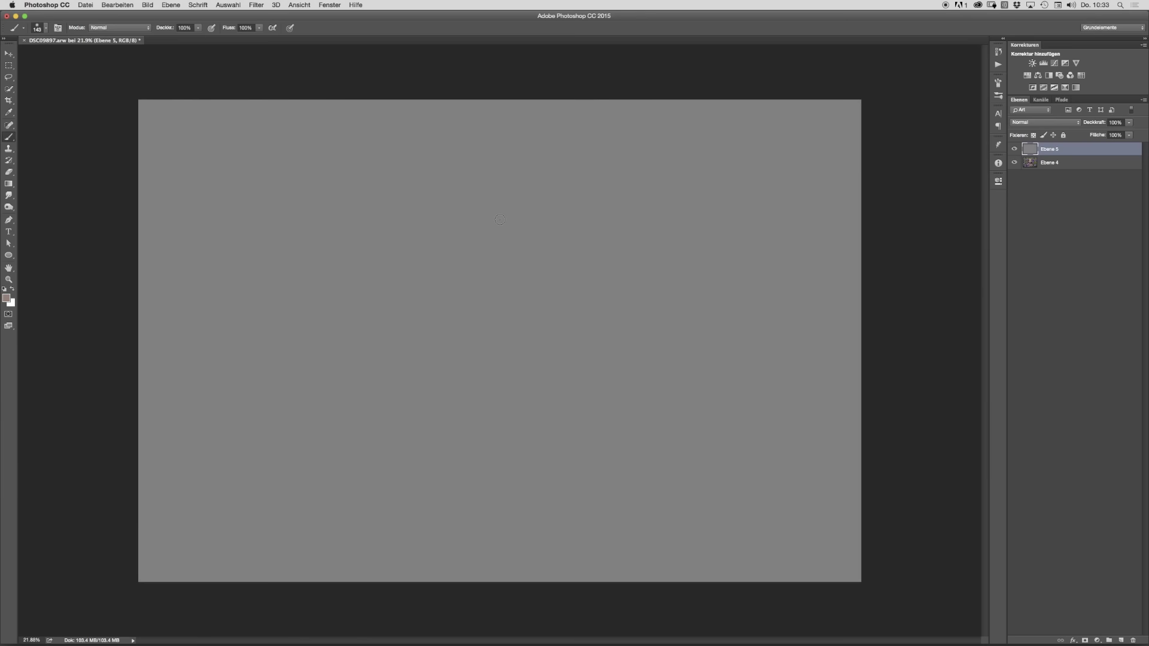
# Step: Set the grey layer's blend mode to Weiches Licht and compare the portrait with and without it
pyautogui.click(1037, 123)
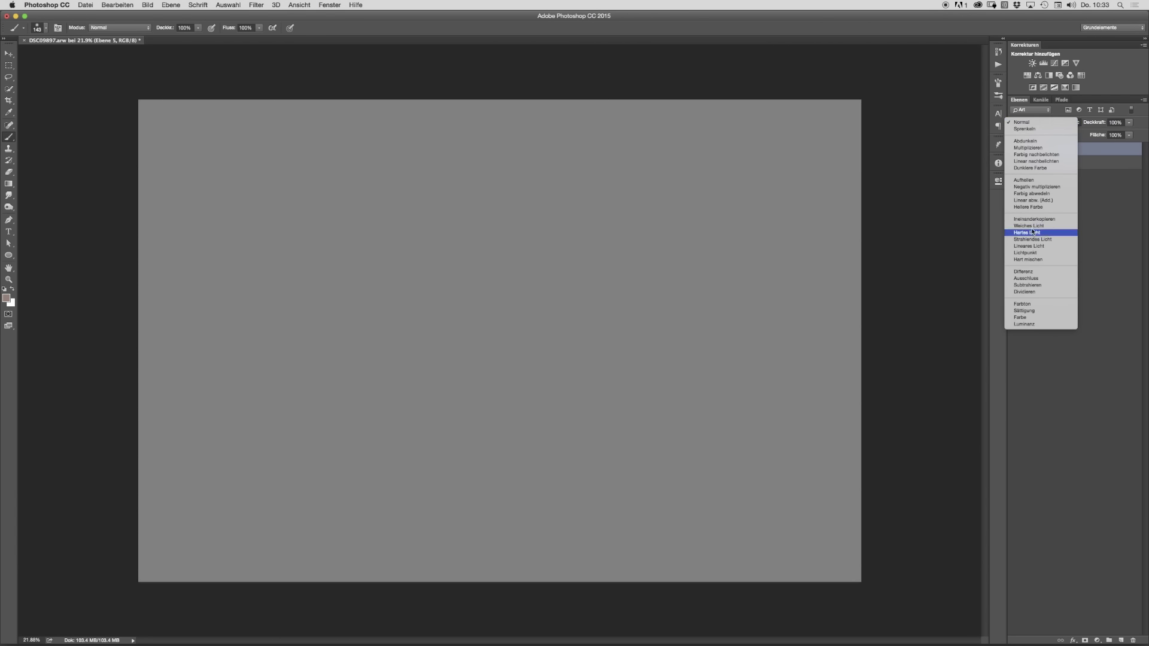
pyautogui.click(1033, 226)
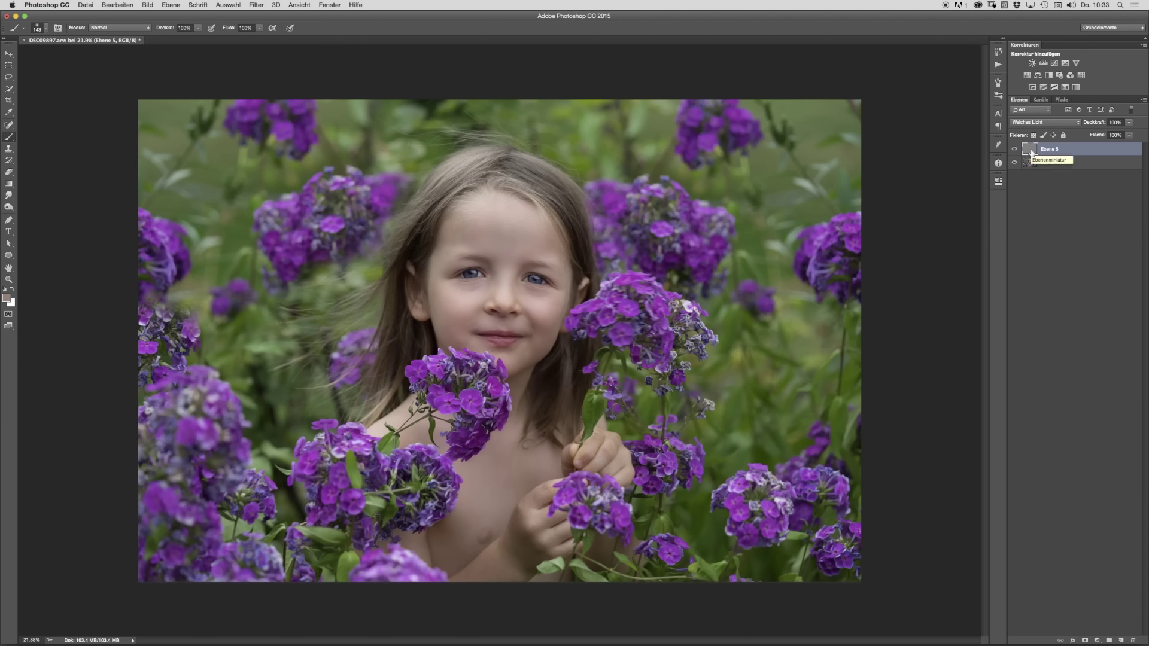
pyautogui.click(1015, 149)
pyautogui.click(1014, 149)
pyautogui.click(1014, 150)
pyautogui.click(1015, 150)
# Step: Reset the painting colours to black and white and set the brush opacity to 9%
pyautogui.click(5, 290)
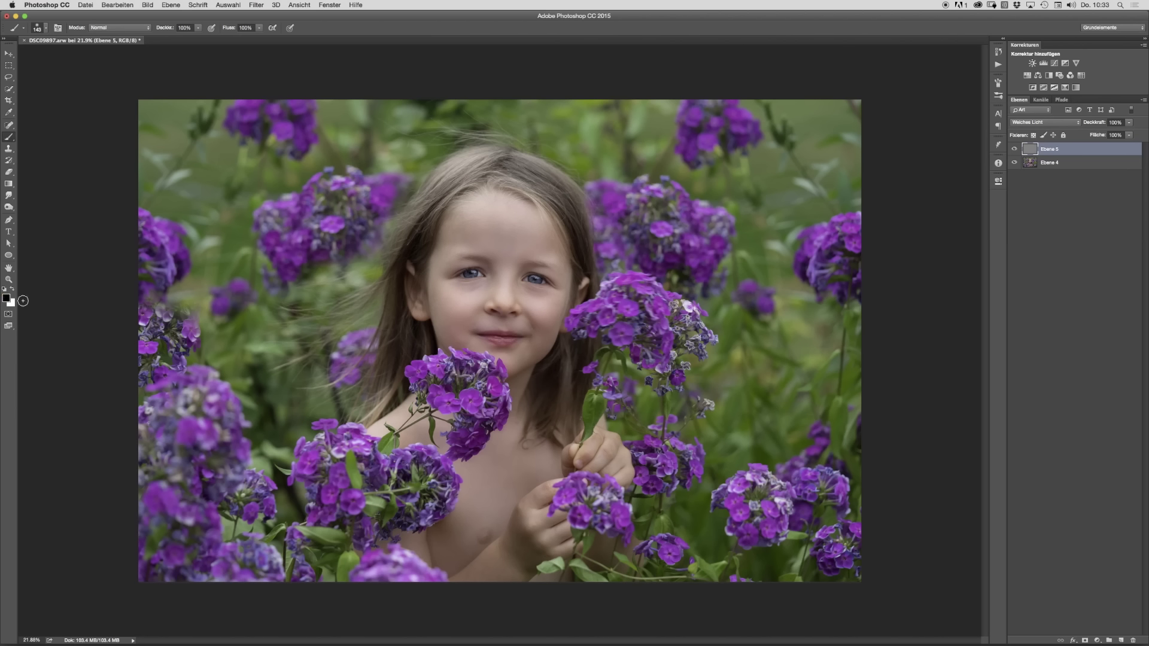
pyautogui.click(198, 28)
pyautogui.moveTo(160, 39); pyautogui.dragTo(159, 39)
# Step: Examine the highlights and shadows on the girl's forehead, eyes, nose and mouth for dodging and burning
pyautogui.moveTo(533, 265); pyautogui.dragTo(564, 271)
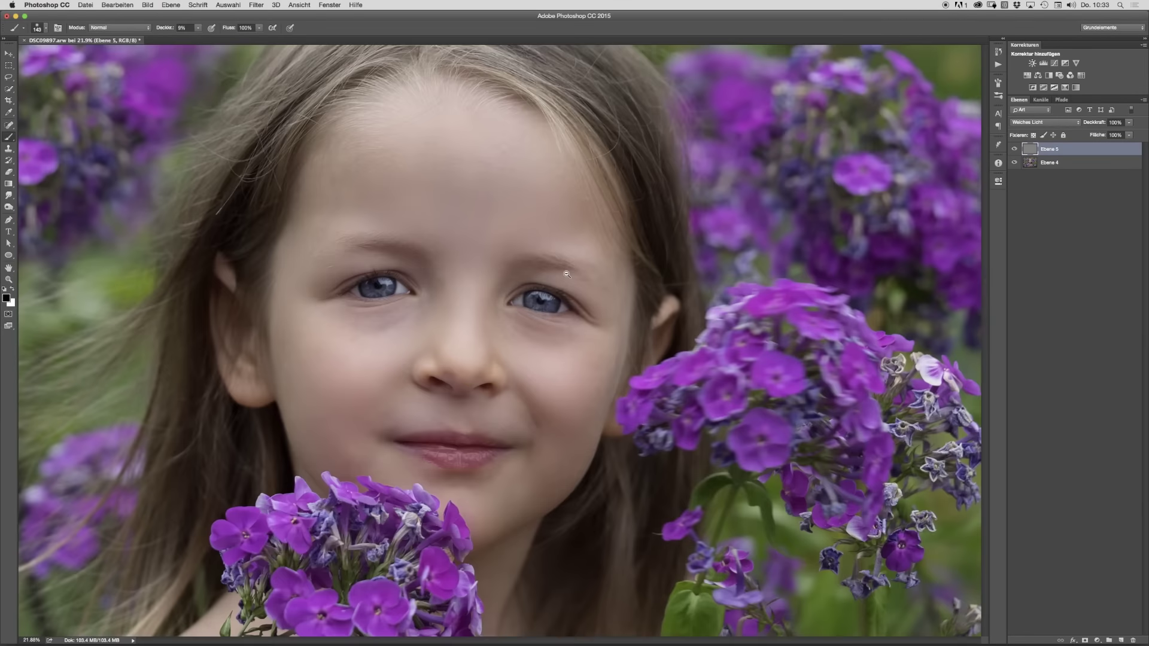
pyautogui.moveTo(495, 292); pyautogui.dragTo(506, 293)
pyautogui.moveTo(473, 436); pyautogui.dragTo(472, 466)
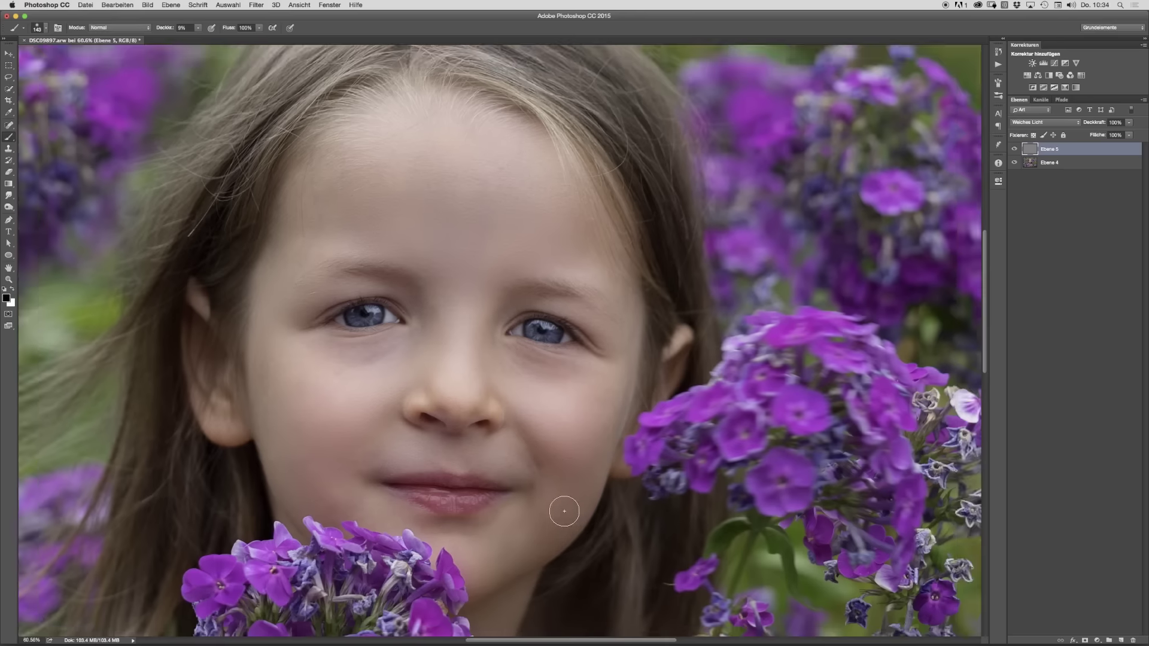
pyautogui.moveTo(516, 518)
pyautogui.mouseDown()
pyautogui.moveTo(505, 519)
pyautogui.moveTo(502, 495)
pyautogui.moveTo(521, 495)
pyautogui.mouseUp()
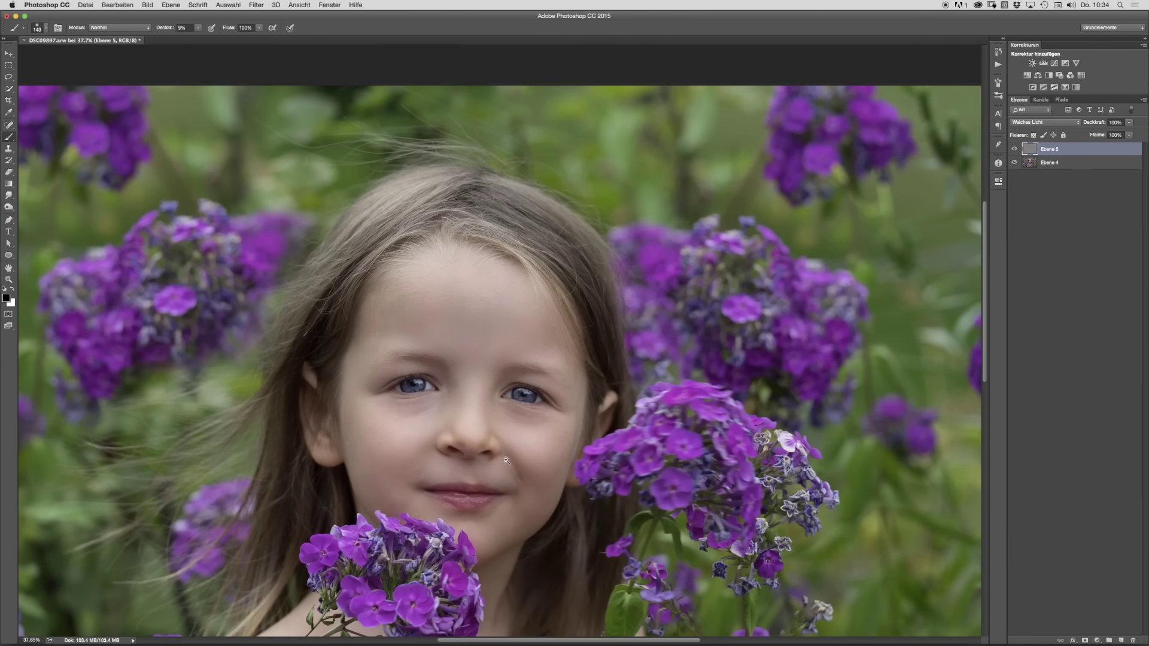
pyautogui.moveTo(492, 399); pyautogui.dragTo(508, 399)
pyautogui.press('x')
pyautogui.press('x')
pyautogui.moveTo(504, 360); pyautogui.dragTo(498, 364)
pyautogui.moveTo(476, 423); pyautogui.dragTo(486, 447)
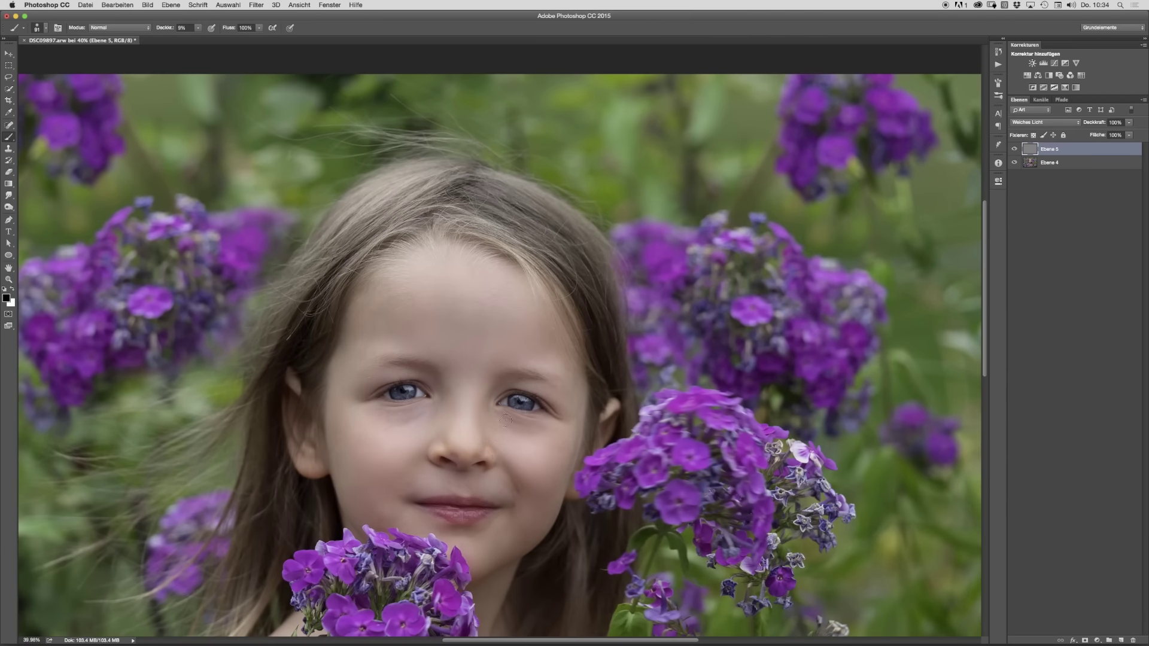
pyautogui.moveTo(512, 383)
pyautogui.mouseDown()
pyautogui.moveTo(535, 395)
pyautogui.moveTo(539, 383)
pyautogui.moveTo(500, 380)
pyautogui.moveTo(548, 367)
pyautogui.moveTo(583, 374)
pyautogui.mouseUp()
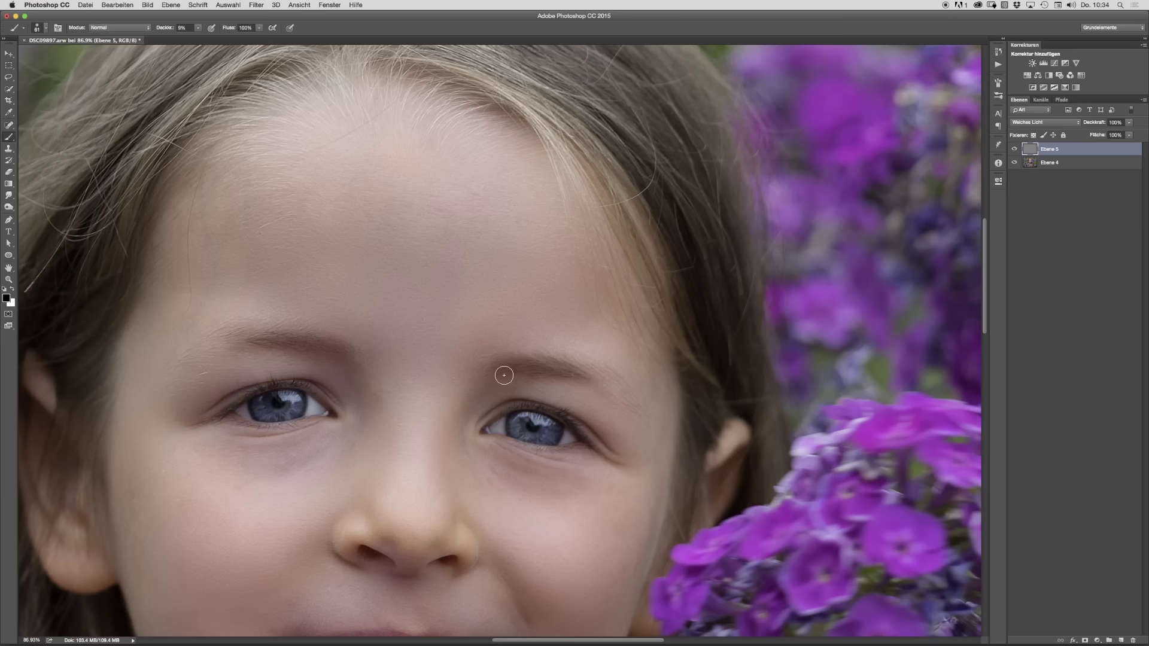
pyautogui.scroll(-5, 496, 439)
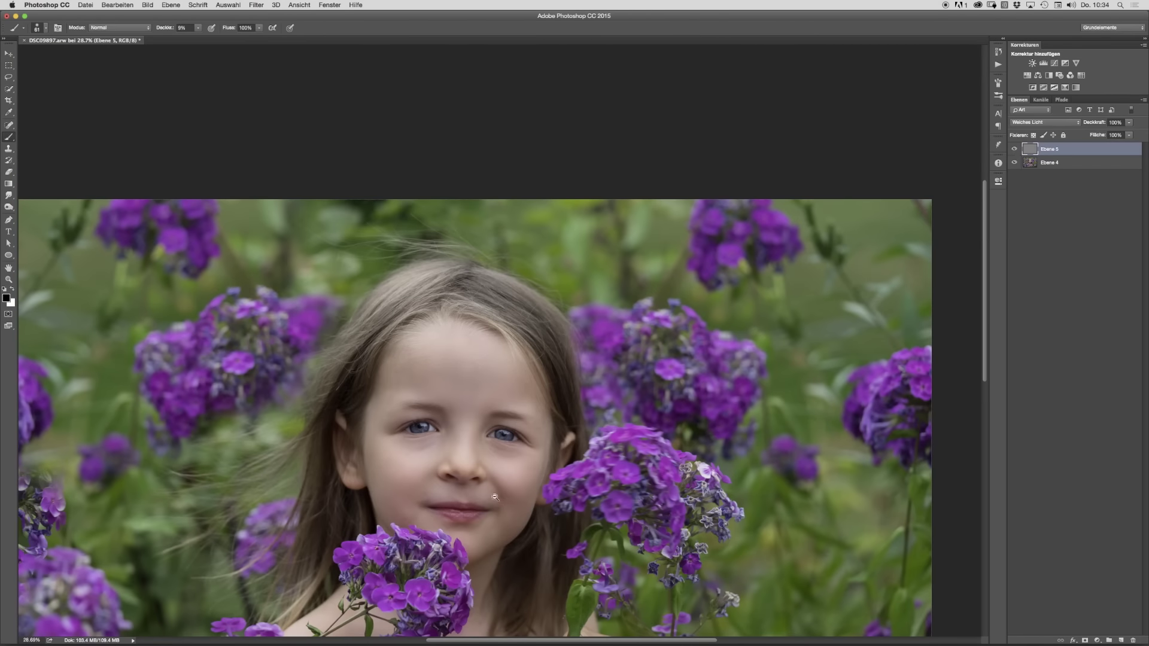
pyautogui.scroll(-2, 509, 513)
pyautogui.scroll(2, 523, 273)
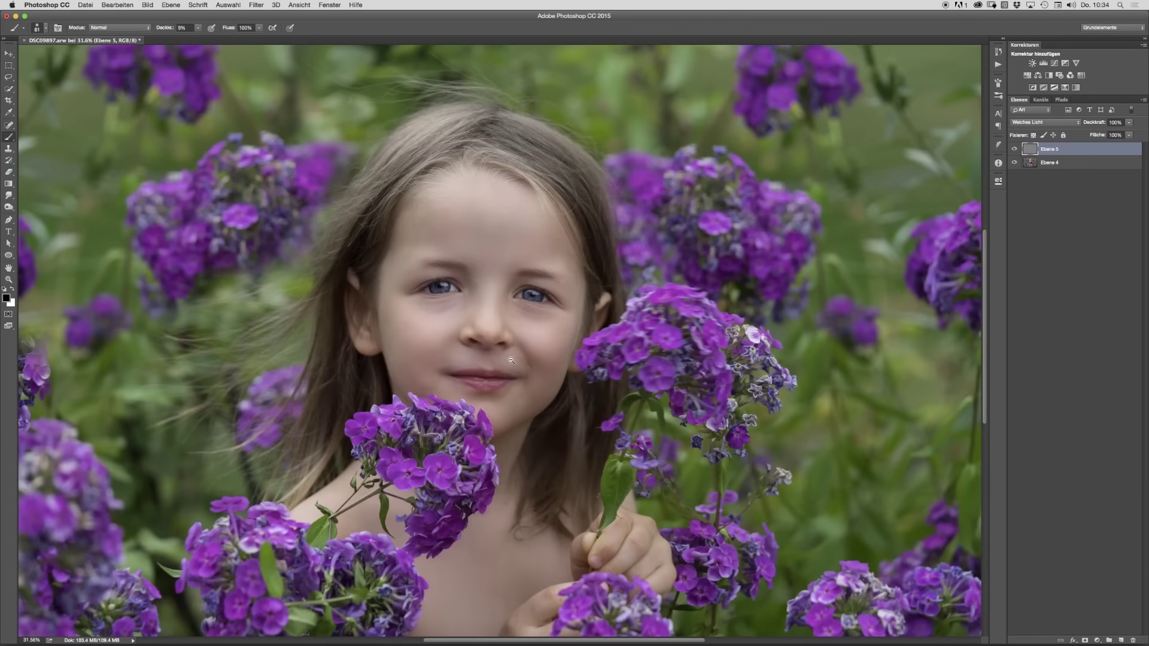
# Step: Shrink the brush to a few pixels and lighten the lips' highlights with white on the grey layer Ebene 5
pyautogui.scroll(4, 519, 362)
pyautogui.scroll(2, 399, 450)
pyautogui.keyDown('ctrl'); pyautogui.keyDown('alt'); pyautogui.moveTo(398, 451); pyautogui.dragTo(390, 450); pyautogui.keyUp('alt'); pyautogui.keyUp('ctrl')
pyautogui.scroll(1, 398, 450)
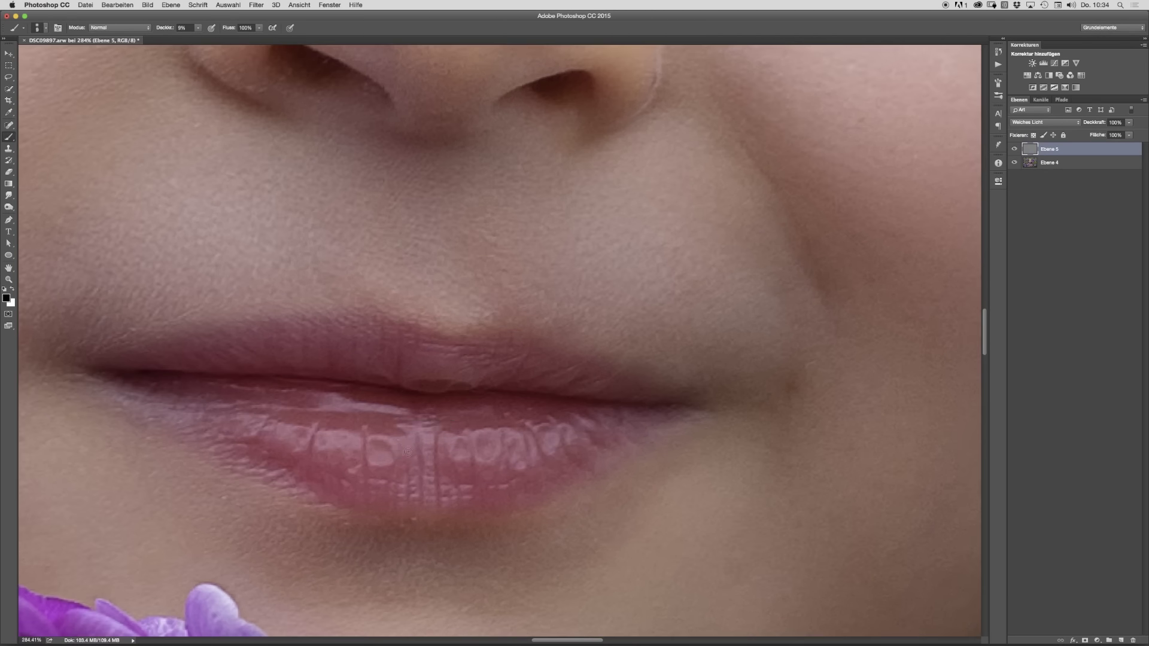
pyautogui.moveTo(333, 393); pyautogui.dragTo(339, 404)
pyautogui.press('super+z')
pyautogui.press('x')
pyautogui.moveTo(339, 402); pyautogui.dragTo(345, 404)
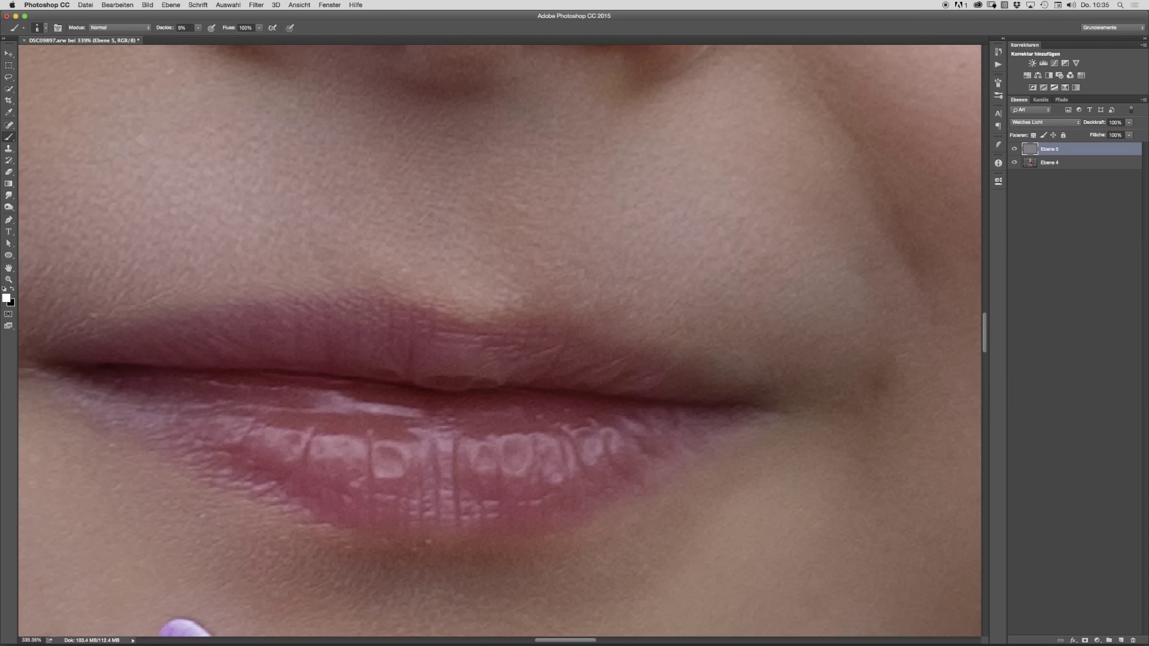
# Step: Alternate black and white at 9% opacity to deepen the shadows and lift the fine highlights across the lips
pyautogui.press('x')
pyautogui.press('x')
pyautogui.press('x')
pyautogui.press('x')
# Step: Compare the whole portrait with and without the dodge-and-burn layer Ebene 5
pyautogui.press('super+0')
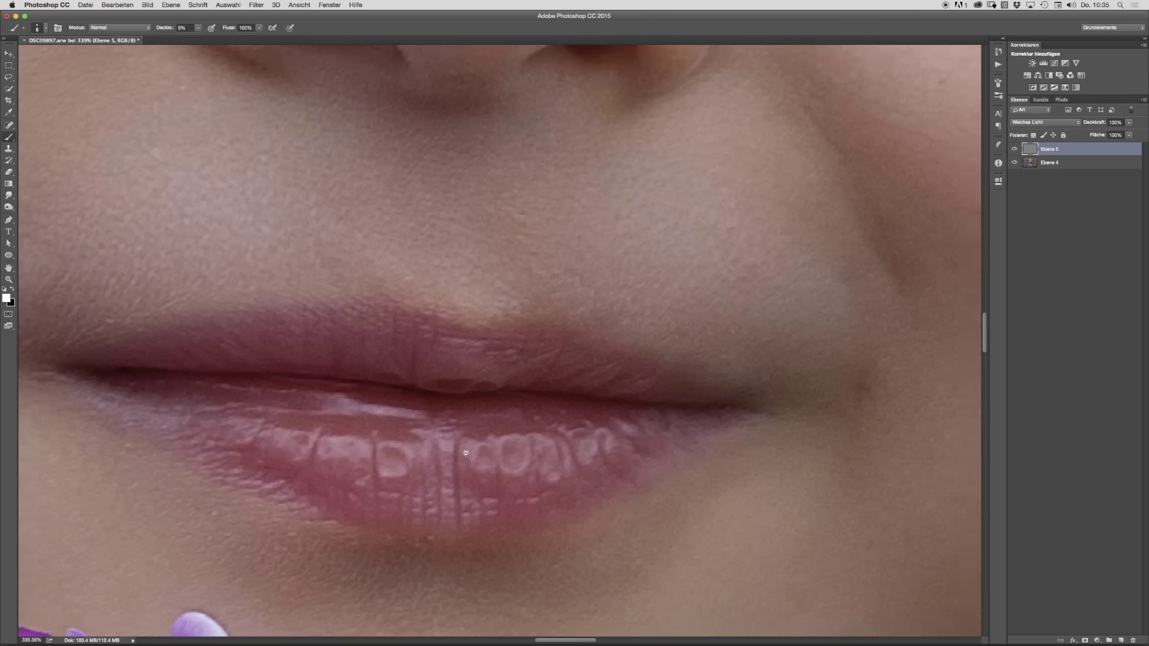
pyautogui.click(1014, 150)
pyautogui.click(1013, 151)
pyautogui.click(1014, 151)
pyautogui.click(1014, 151)
pyautogui.click(1014, 151)
pyautogui.click(1014, 151)
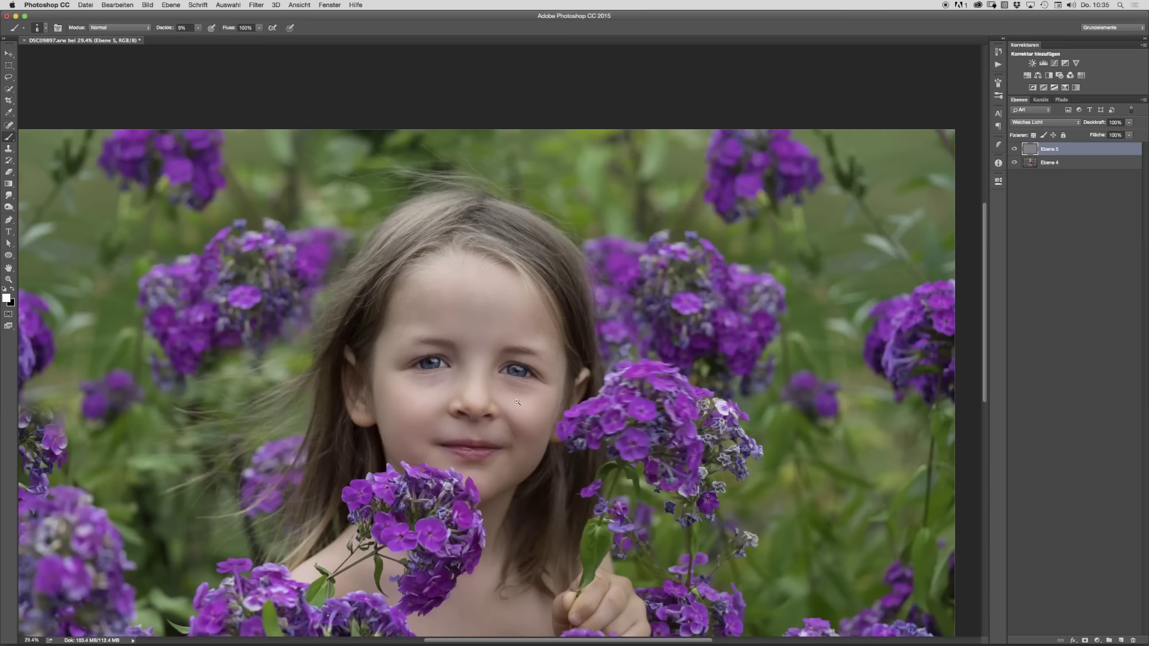
# Step: Refine the dodging and burning around the mouth and nose on Ebene 5, switching between white and black at 9% opacity
pyautogui.moveTo(503, 431); pyautogui.dragTo(539, 437)
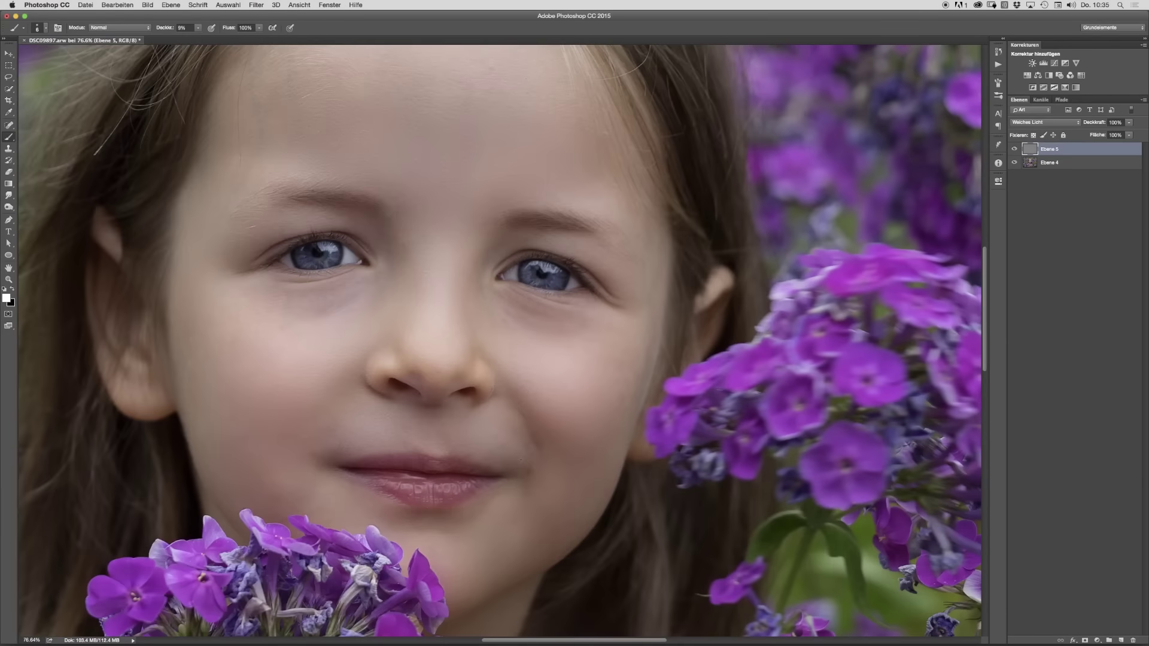
pyautogui.moveTo(486, 395); pyautogui.dragTo(505, 396)
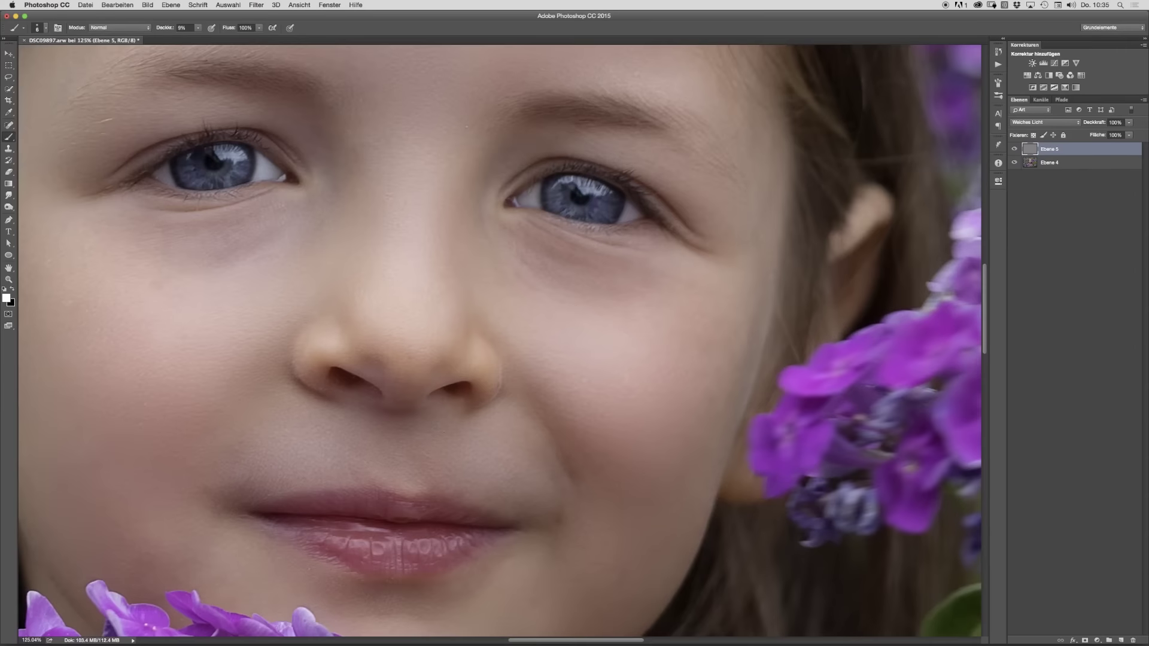
pyautogui.moveTo(400, 460); pyautogui.dragTo(412, 460)
pyautogui.press('x')
pyautogui.moveTo(452, 460); pyautogui.dragTo(477, 469)
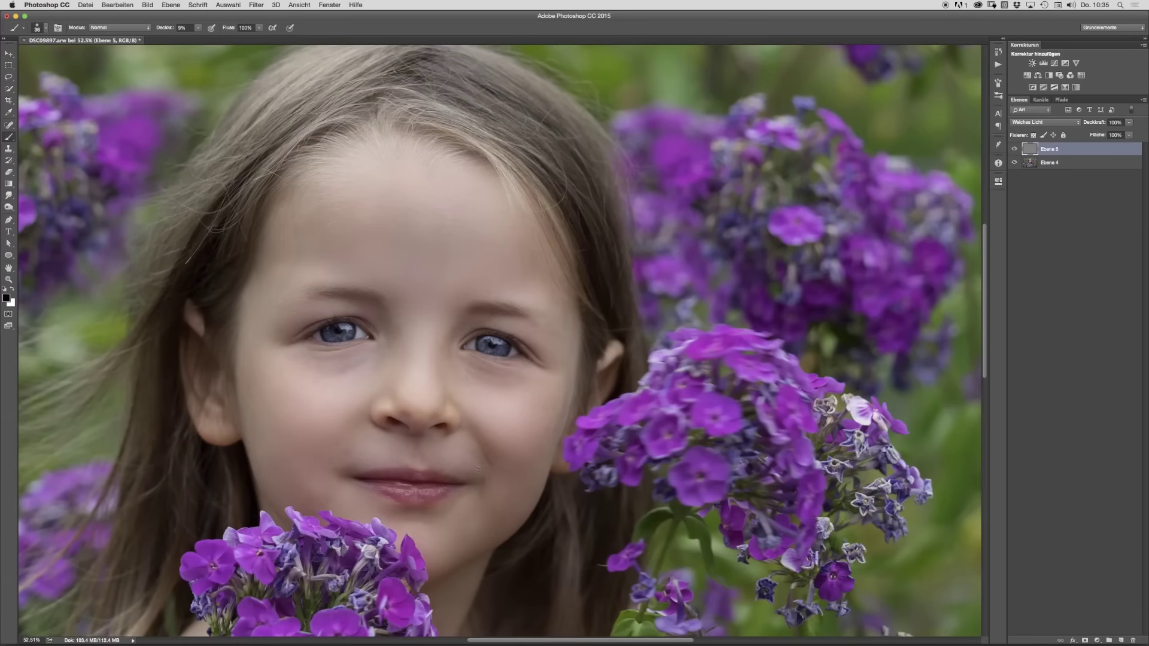
pyautogui.moveTo(419, 439); pyautogui.dragTo(455, 438)
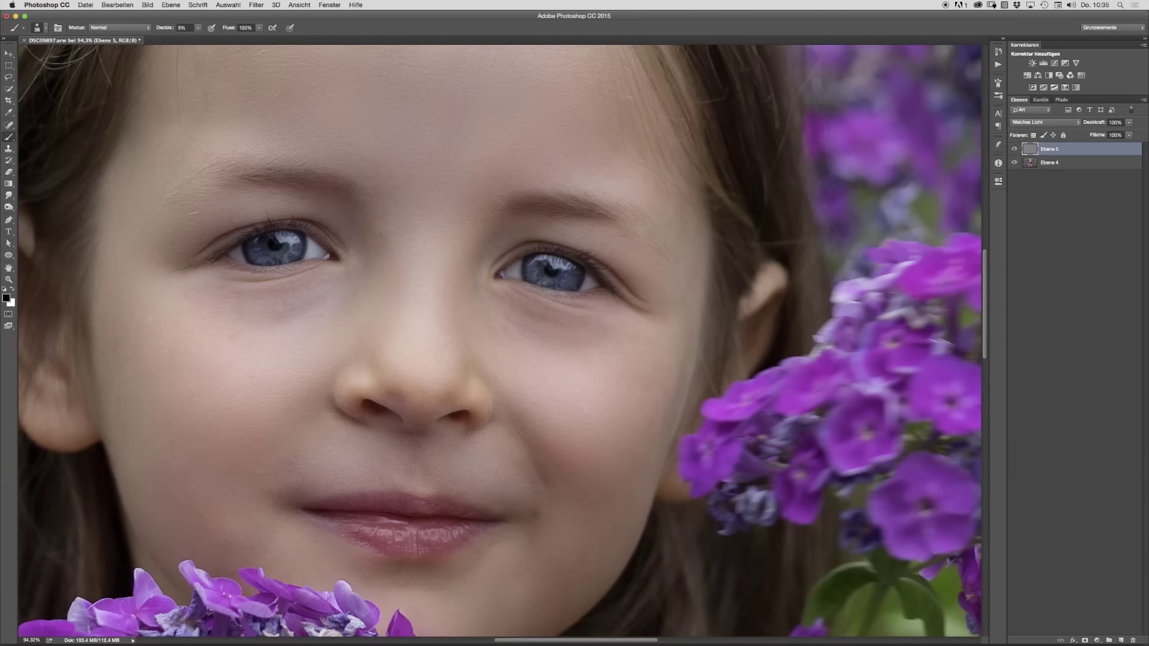
pyautogui.moveTo(454, 322); pyautogui.dragTo(462, 322)
pyautogui.keyDown('alt'); pyautogui.click(426, 426); pyautogui.keyUp('alt')
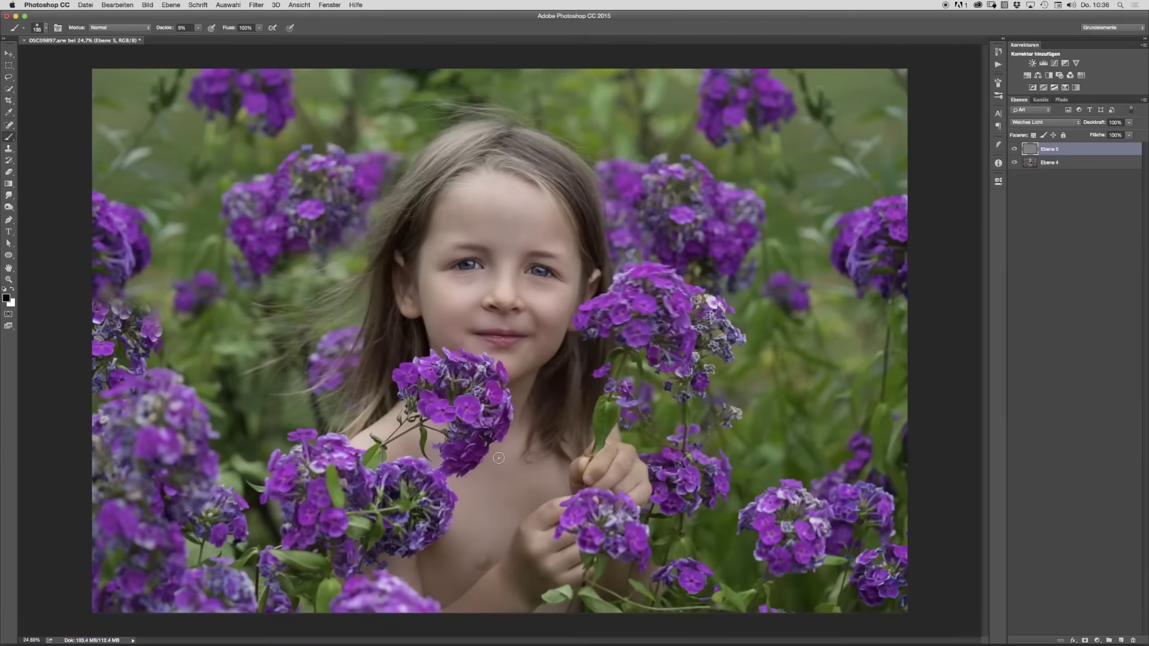
# Step: Use a large soft brush to shade the hair on top of the head with black and lift it with white
pyautogui.keyDown('super'); pyautogui.click(551, 227); pyautogui.keyUp('super')
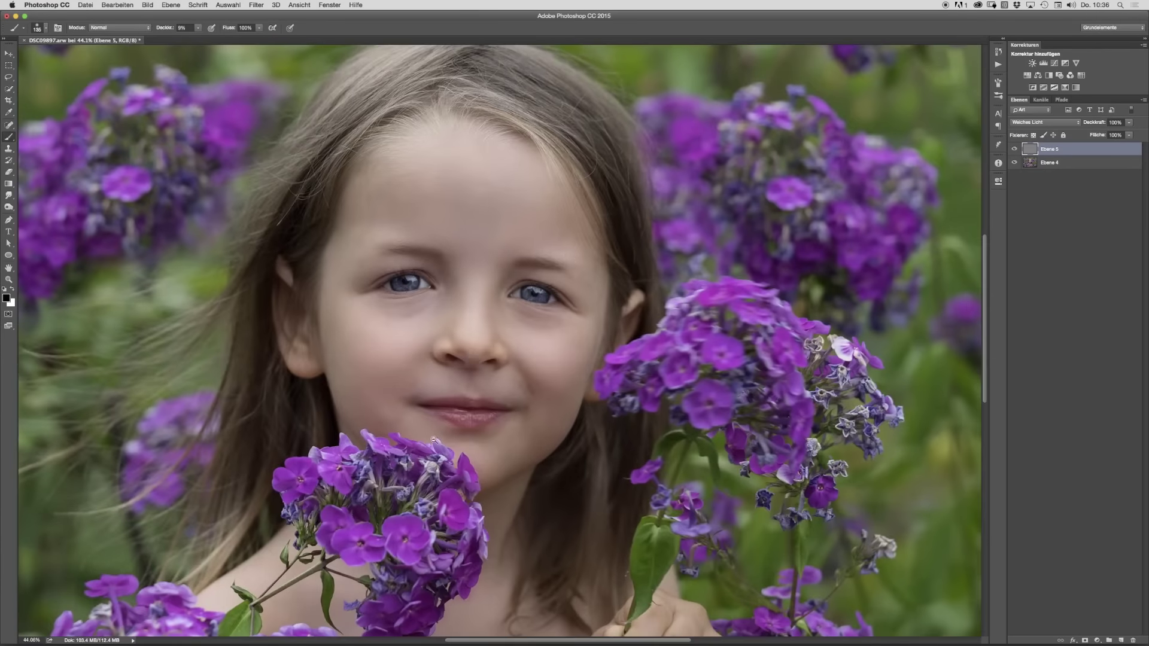
pyautogui.scroll(-2, 434, 440)
pyautogui.scroll(1, 455, 215)
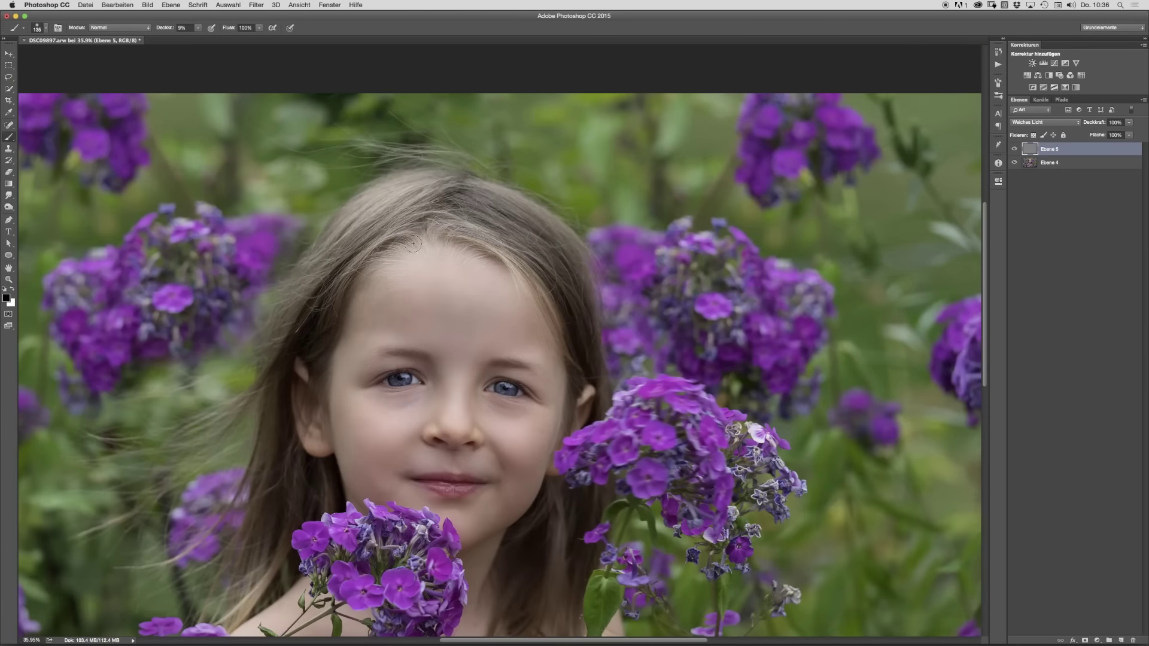
pyautogui.moveTo(386, 246); pyautogui.dragTo(434, 245)
pyautogui.moveTo(500, 237); pyautogui.dragTo(406, 219)
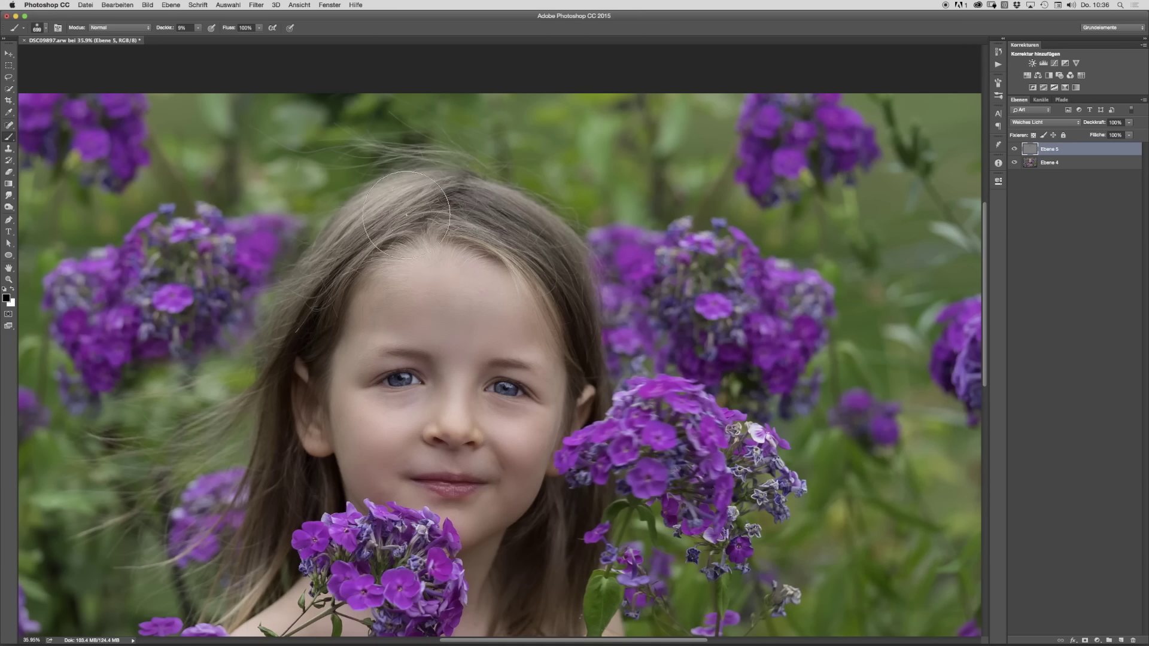
pyautogui.press('x')
pyautogui.moveTo(435, 208); pyautogui.dragTo(386, 209)
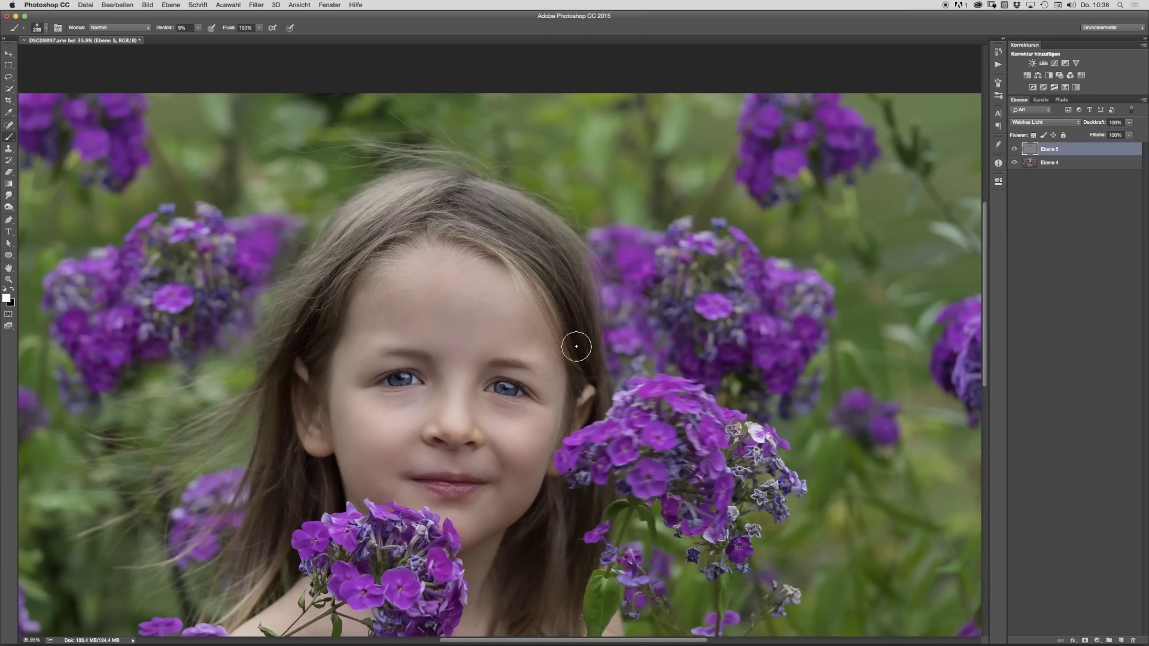
# Step: Shrink the brush and lighten the individual hair strands along the hairline and crown with white
pyautogui.moveTo(513, 405); pyautogui.dragTo(506, 433)
pyautogui.moveTo(464, 225)
pyautogui.mouseDown()
pyautogui.moveTo(545, 272)
pyautogui.moveTo(459, 260)
pyautogui.mouseUp()
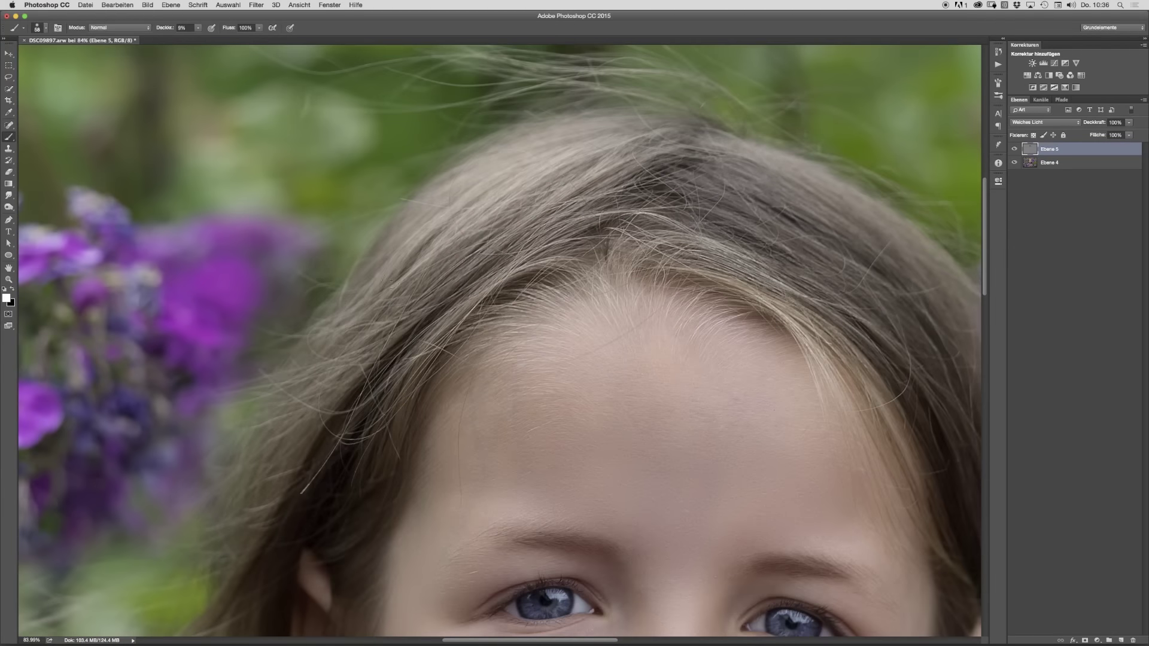
pyautogui.moveTo(522, 284); pyautogui.dragTo(514, 283)
pyautogui.press('super+minus')
pyautogui.press('super+minus')
pyautogui.press('super+minus')
pyautogui.press('super+minus')
pyautogui.press('super+minus')
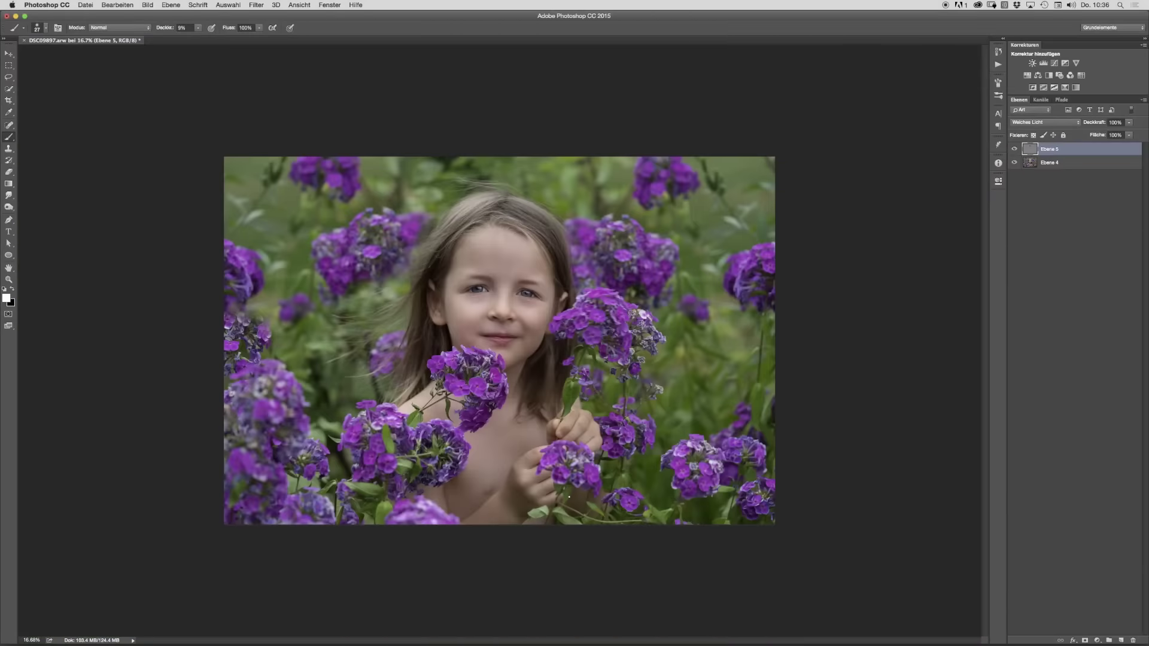
# Step: Enlarge the brush and lighten the long hair beside the girl's neck with white on Ebene 5
pyautogui.scroll(8, 557, 382)
pyautogui.press(']')
pyautogui.press(']')
pyautogui.press(']')
pyautogui.press(']')
pyautogui.press(']')
pyautogui.press(']')
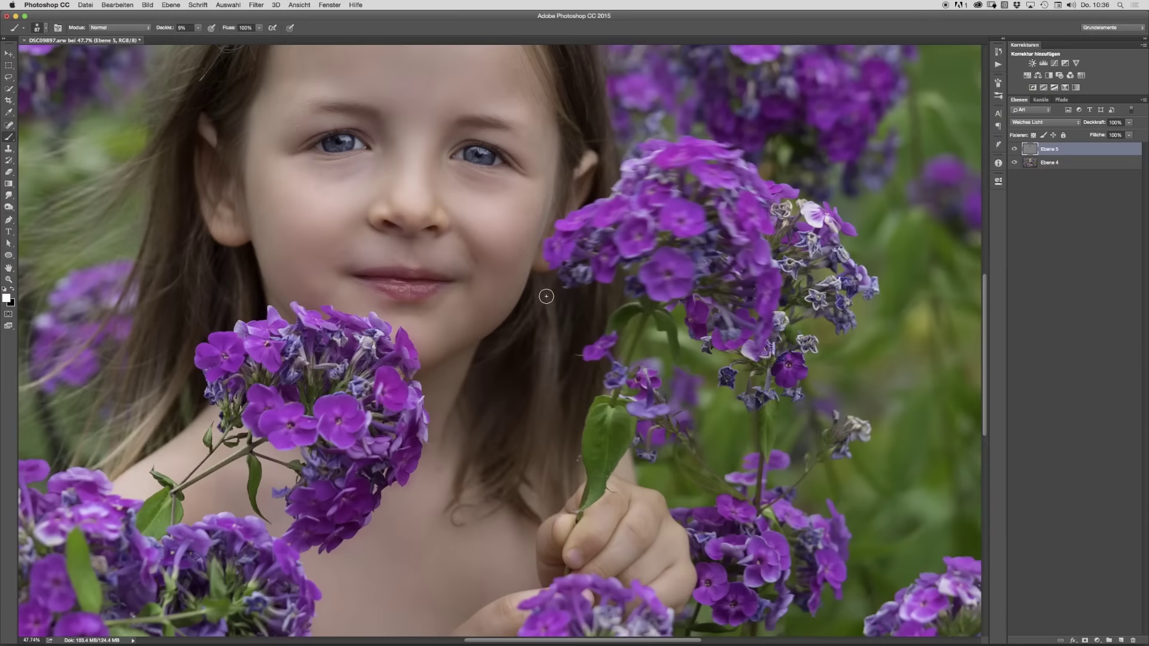
pyautogui.scroll(-3, 574, 448)
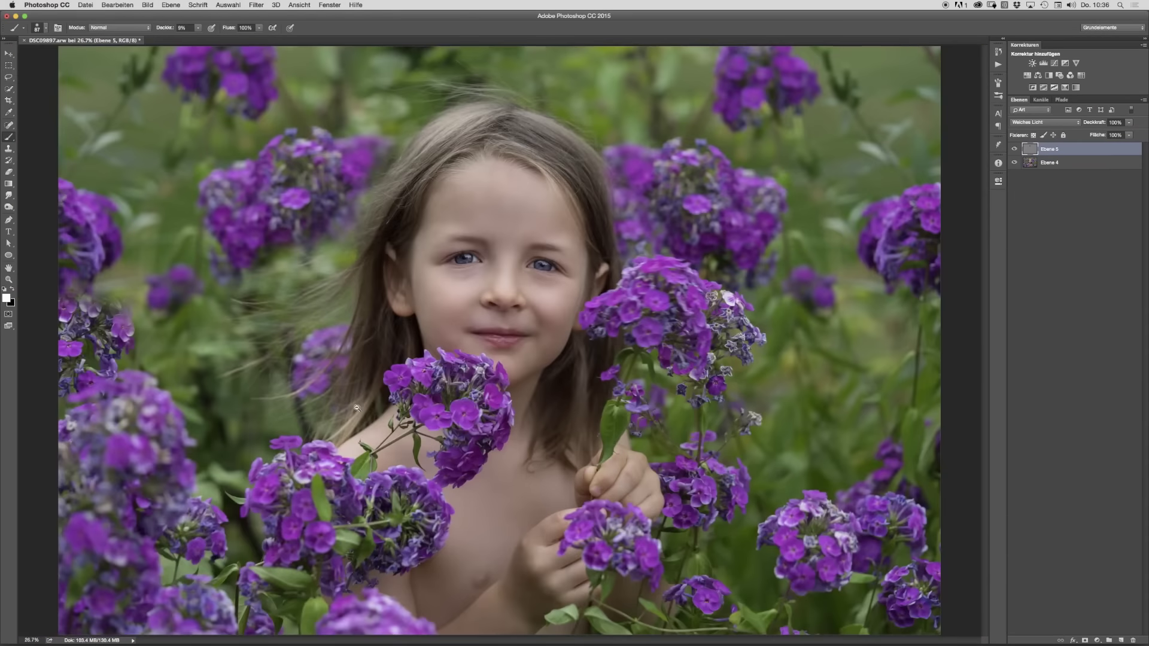
# Step: Use a small brush to brighten the loose hair strands falling over the shoulder and the blurred flowers behind it
pyautogui.scroll(4, 356, 409)
pyautogui.scroll(4, 319, 444)
pyautogui.moveTo(316, 467); pyautogui.dragTo(292, 484)
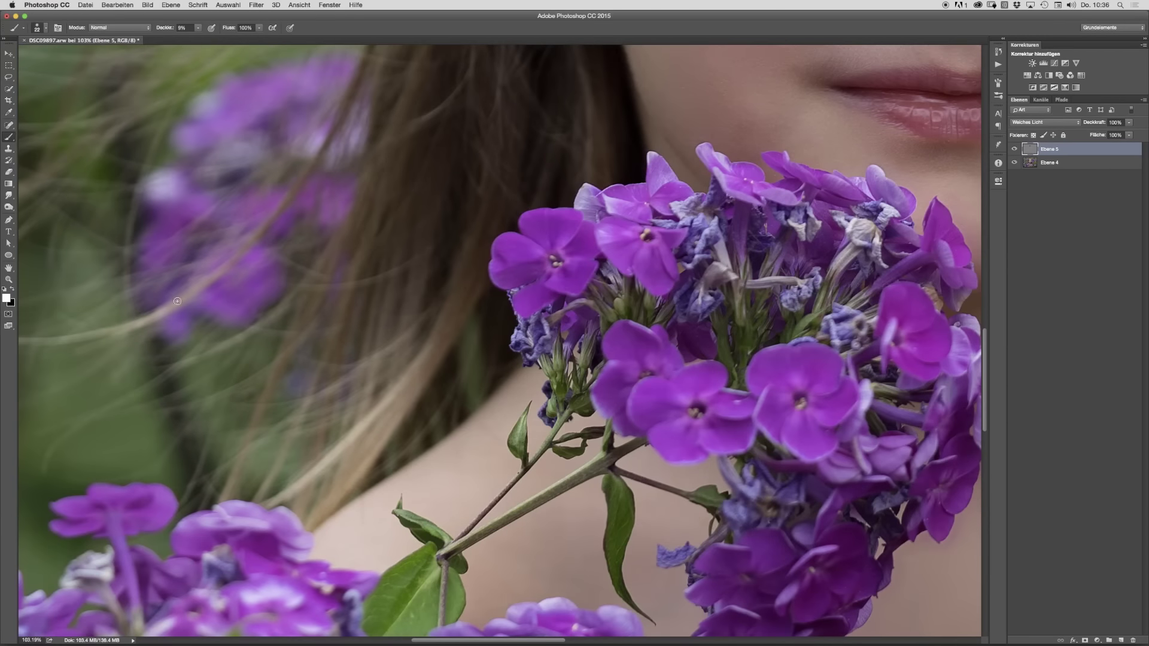
pyautogui.scroll(-5, 380, 342)
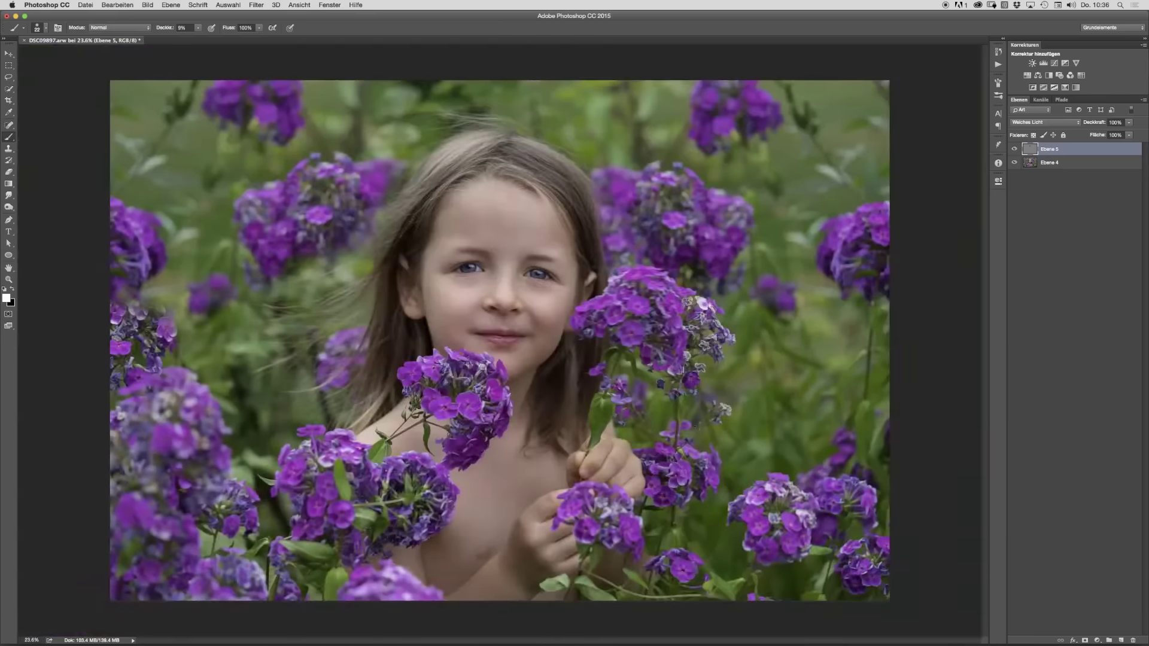
# Step: Compare the portrait with and without the dodge-and-burn layer Ebene 5, overall and closer on the girl
pyautogui.click(1014, 150)
pyautogui.click(1014, 150)
pyautogui.scroll(2, 559, 299)
pyautogui.click(1014, 150)
pyautogui.click(1015, 150)
pyautogui.click(1015, 150)
pyautogui.click(1015, 149)
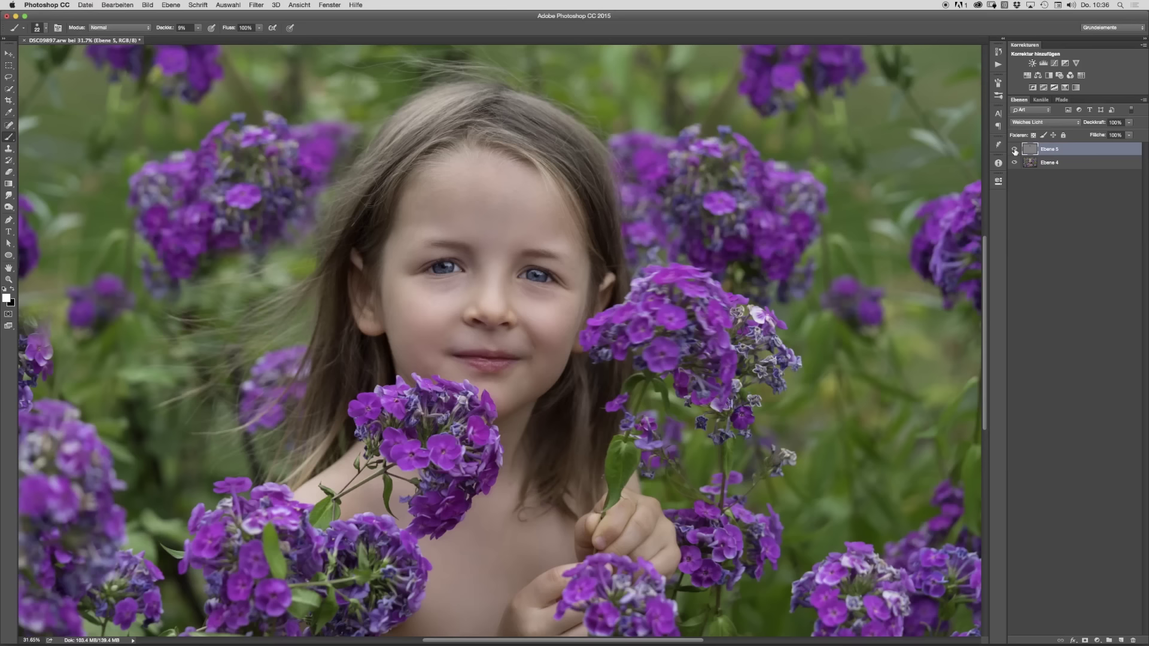
pyautogui.click(1015, 149)
pyautogui.click(1014, 149)
# Step: Dodge and burn the folds and shadows beneath the girl's eye nearer the held flower, using a brush of a few pixels
pyautogui.moveTo(540, 267); pyautogui.dragTo(586, 297)
pyautogui.moveTo(495, 371); pyautogui.dragTo(521, 372)
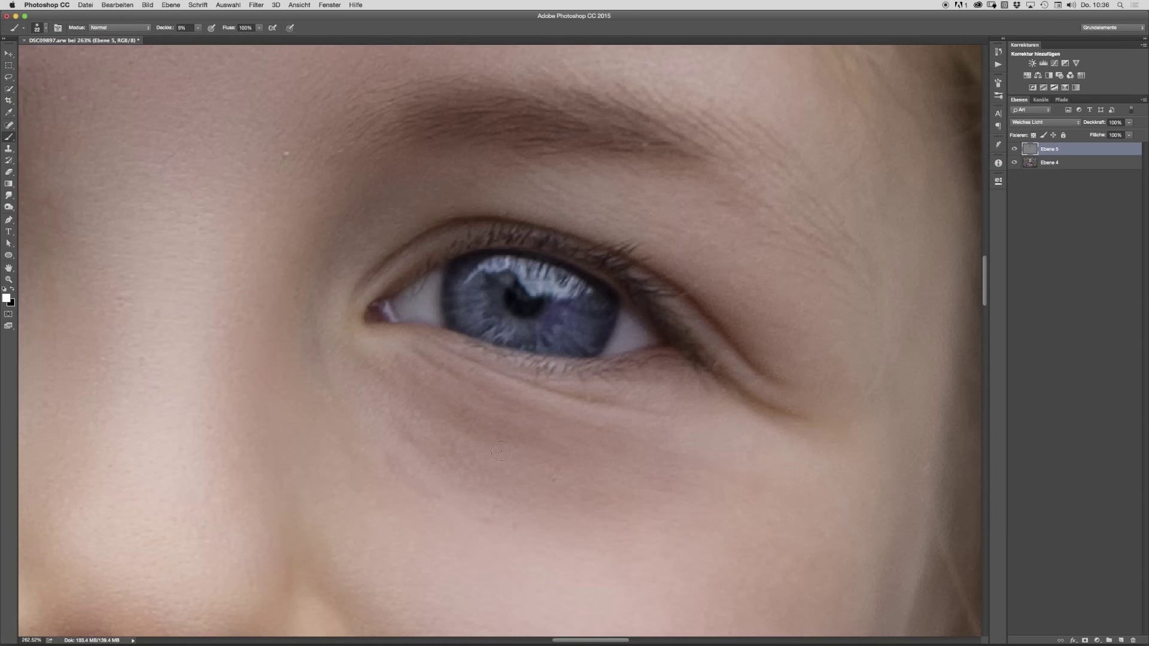
pyautogui.moveTo(604, 404); pyautogui.dragTo(617, 409)
pyautogui.moveTo(401, 335); pyautogui.dragTo(383, 330)
pyautogui.press('x')
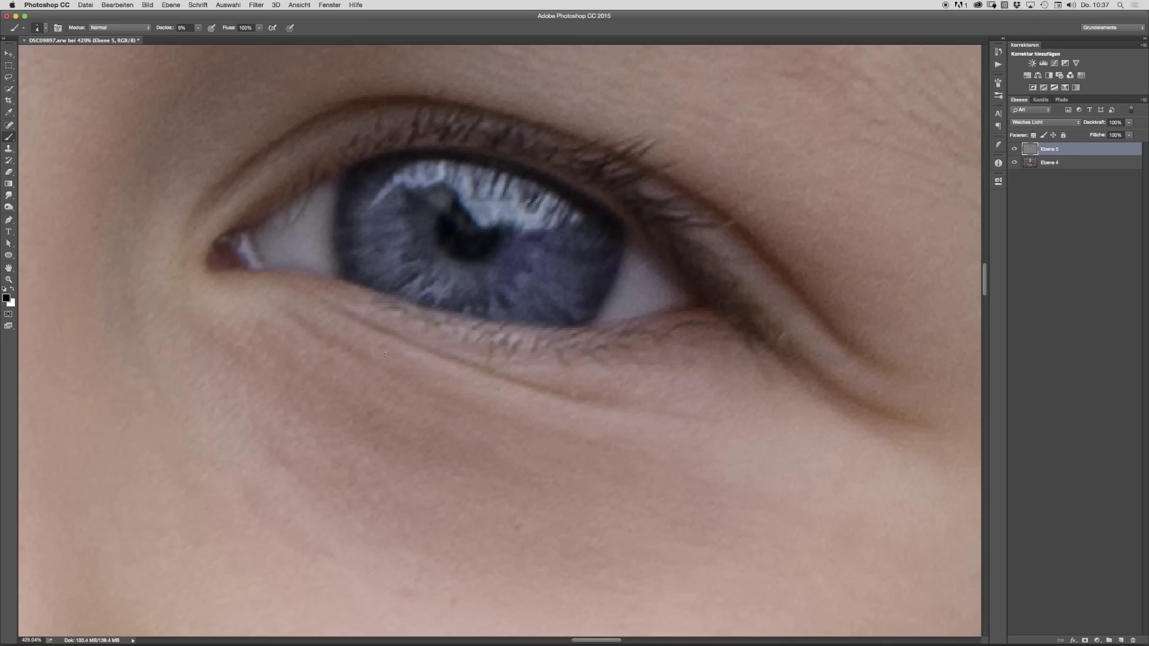
pyautogui.press('x')
pyautogui.moveTo(419, 357); pyautogui.dragTo(424, 358)
pyautogui.press('super+0')
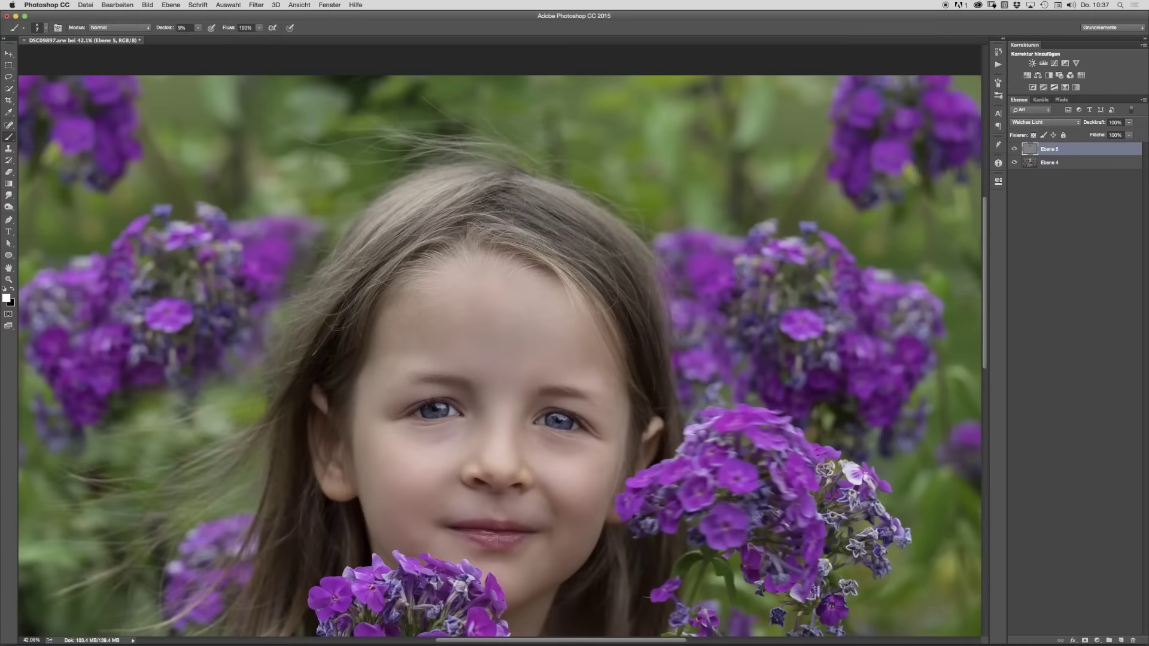
# Step: Lighten the crease beneath the girl's other eye with white and deepen the fine shadows around that eye with black
pyautogui.moveTo(437, 425); pyautogui.dragTo(488, 422)
pyautogui.moveTo(374, 440)
pyautogui.mouseDown()
pyautogui.moveTo(434, 447)
pyautogui.moveTo(374, 451)
pyautogui.mouseUp()
pyautogui.press('x')
pyautogui.press('x')
pyautogui.moveTo(529, 389); pyautogui.dragTo(551, 396)
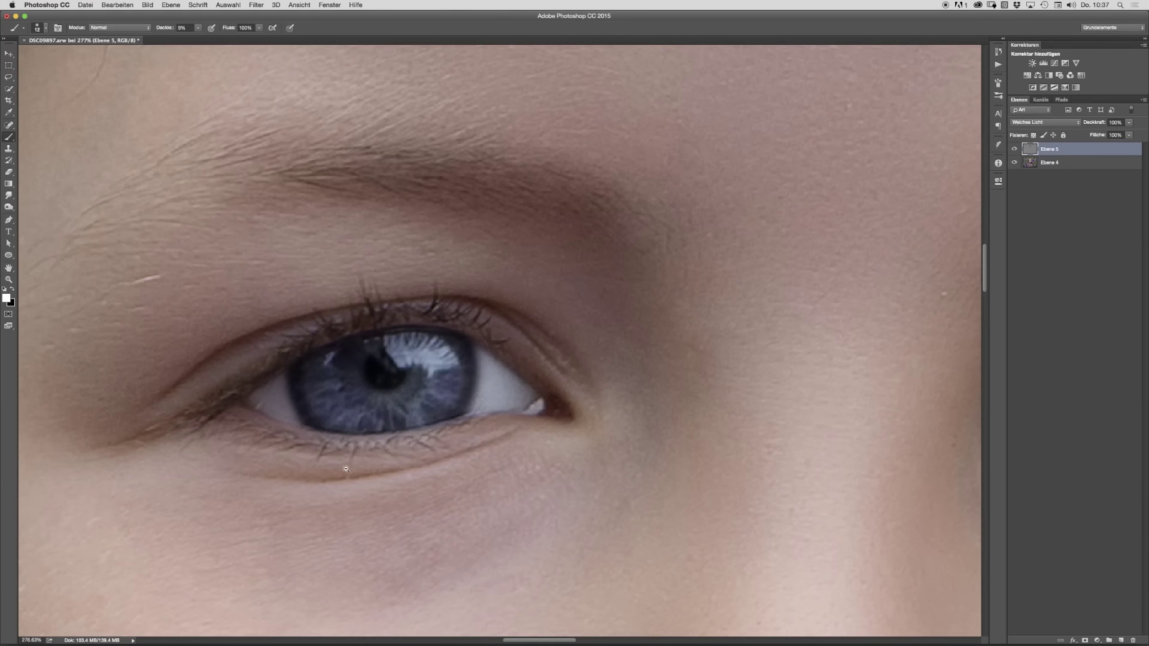
pyautogui.scroll(3, 351, 470)
pyautogui.scroll(1, 248, 403)
pyautogui.moveTo(242, 392); pyautogui.dragTo(235, 393)
pyautogui.press('x')
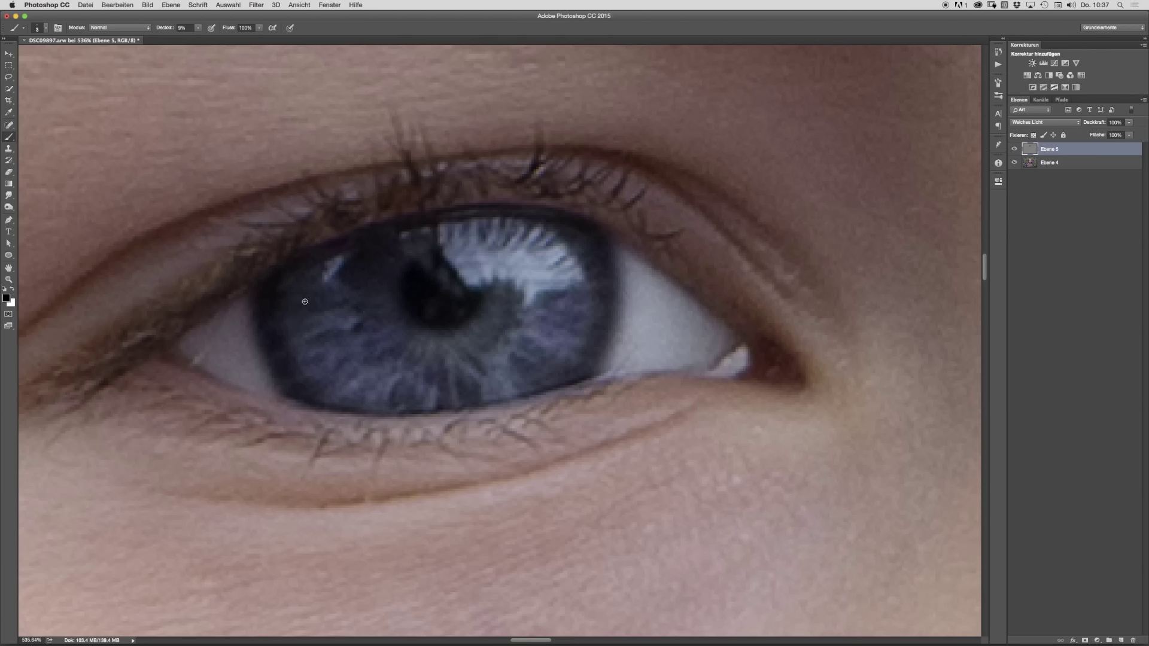
pyautogui.moveTo(413, 435); pyautogui.dragTo(329, 437)
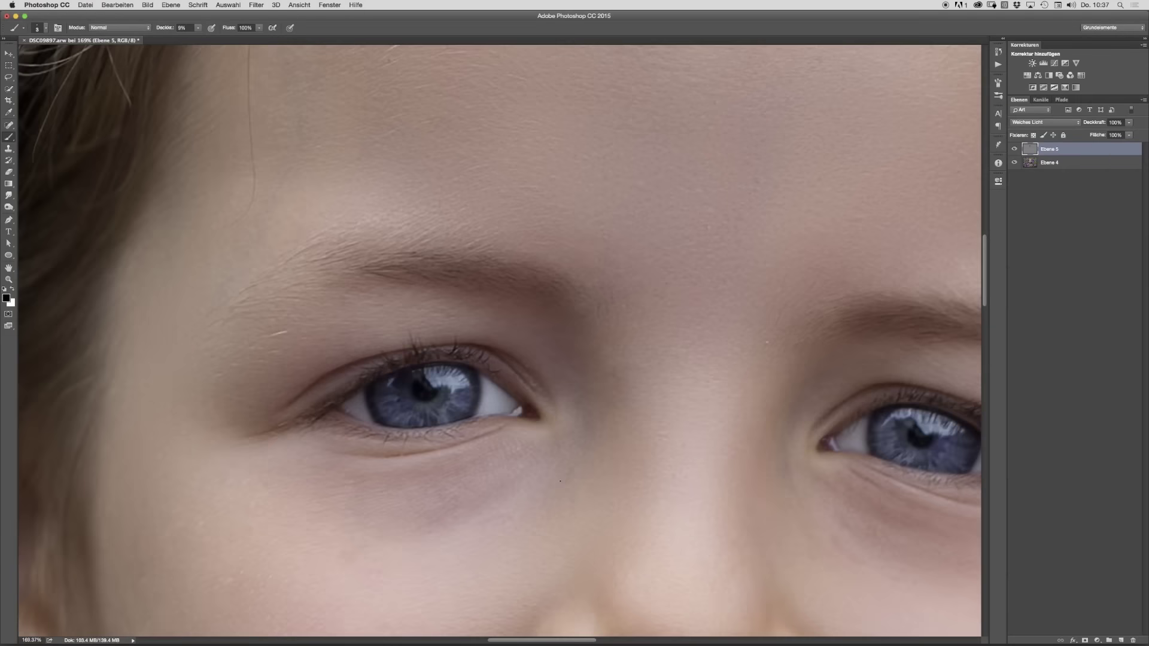
# Step: Darken the upper lashes of the eye nearer the held flower with black strokes from a 2 to 3 pixel brush
pyautogui.moveTo(830, 481); pyautogui.dragTo(787, 481)
pyautogui.scroll(-2, 898, 481)
pyautogui.scroll(14, 897, 482)
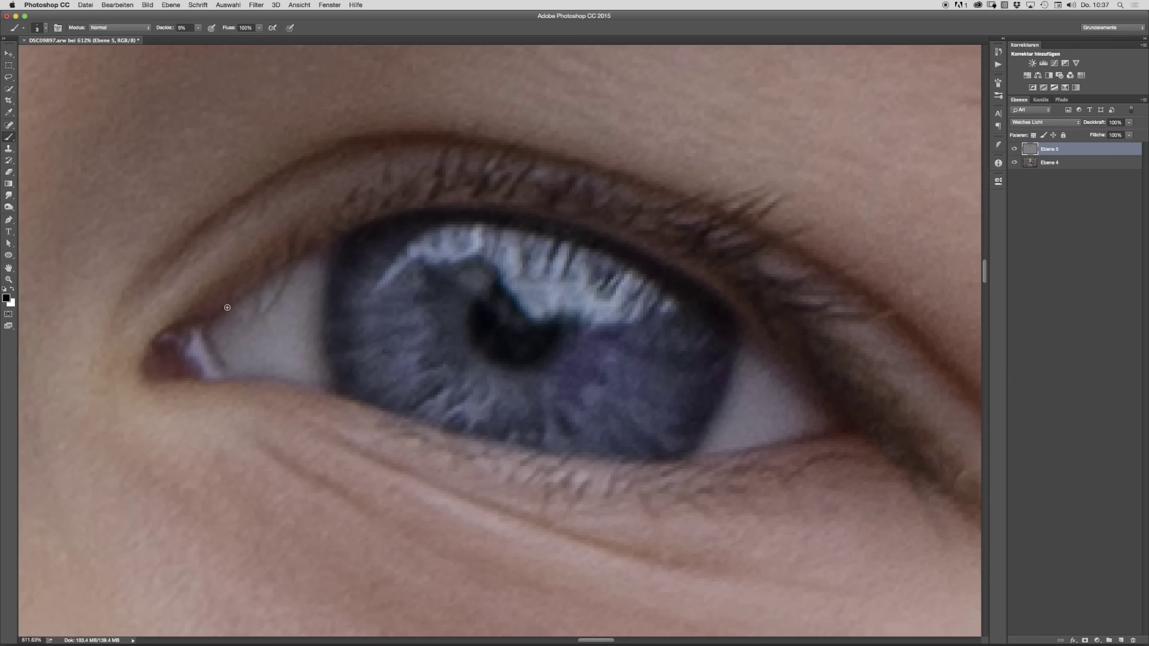
pyautogui.moveTo(403, 395); pyautogui.dragTo(350, 392)
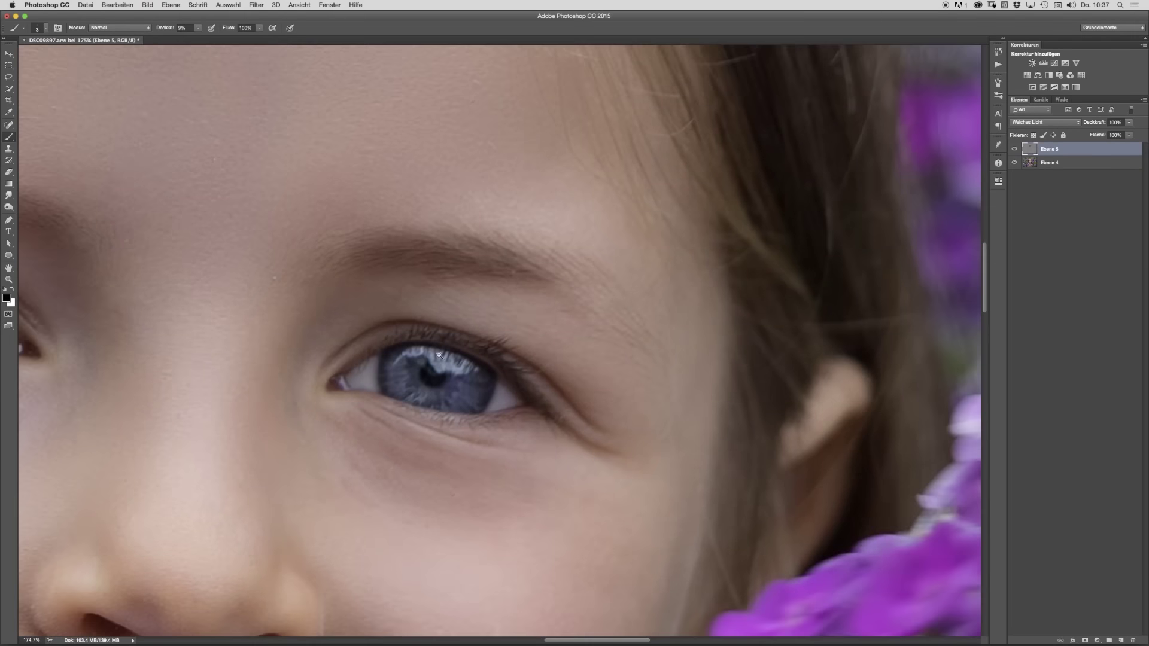
pyautogui.moveTo(436, 354); pyautogui.dragTo(493, 345)
pyautogui.moveTo(430, 303); pyautogui.dragTo(437, 295)
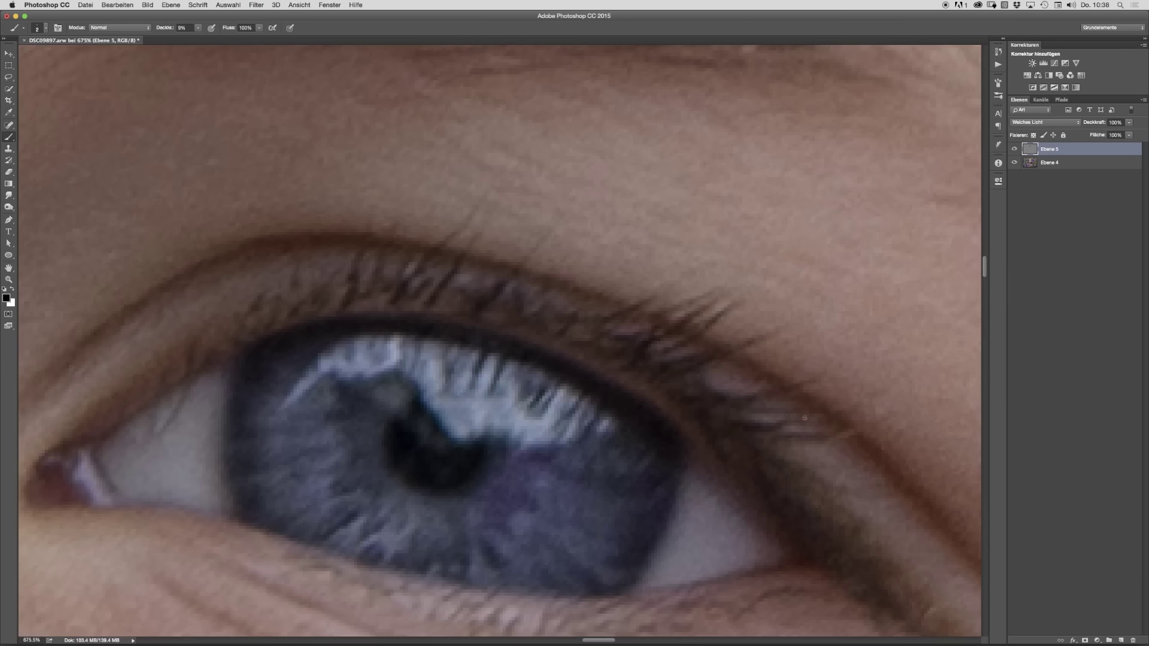
# Step: Darken the upper lashes of the other eye with the same fine black brush on Ebene 5
pyautogui.scroll(-10, 606, 418)
pyautogui.scroll(8, 256, 371)
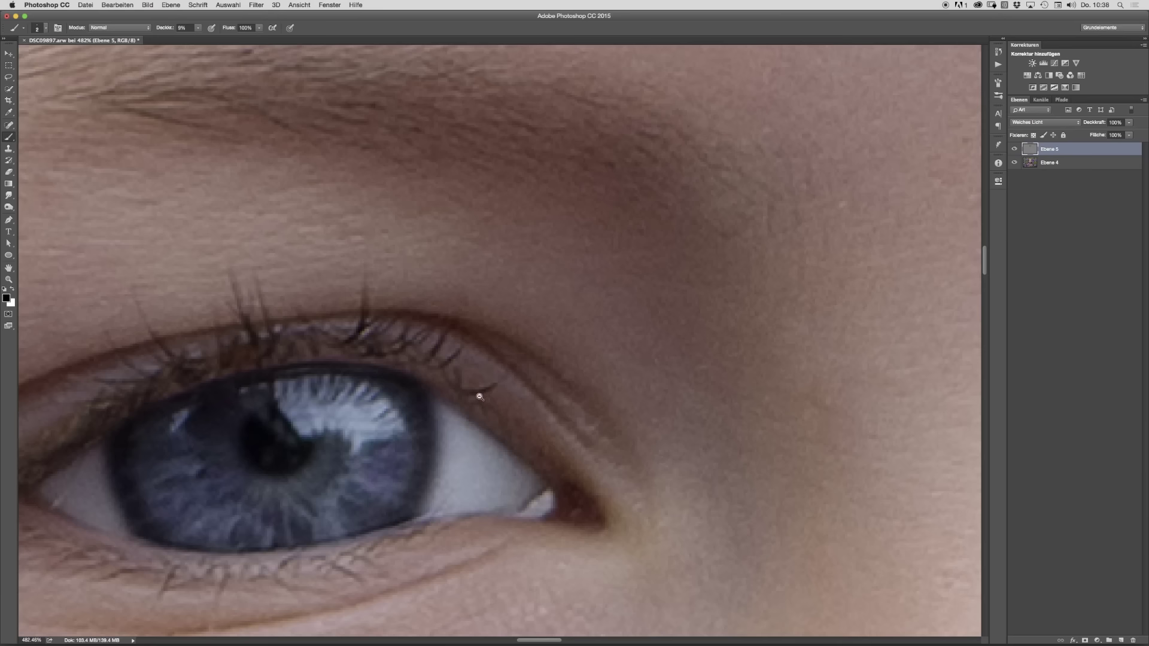
pyautogui.scroll(-5, 488, 424)
pyautogui.scroll(-3, 394, 474)
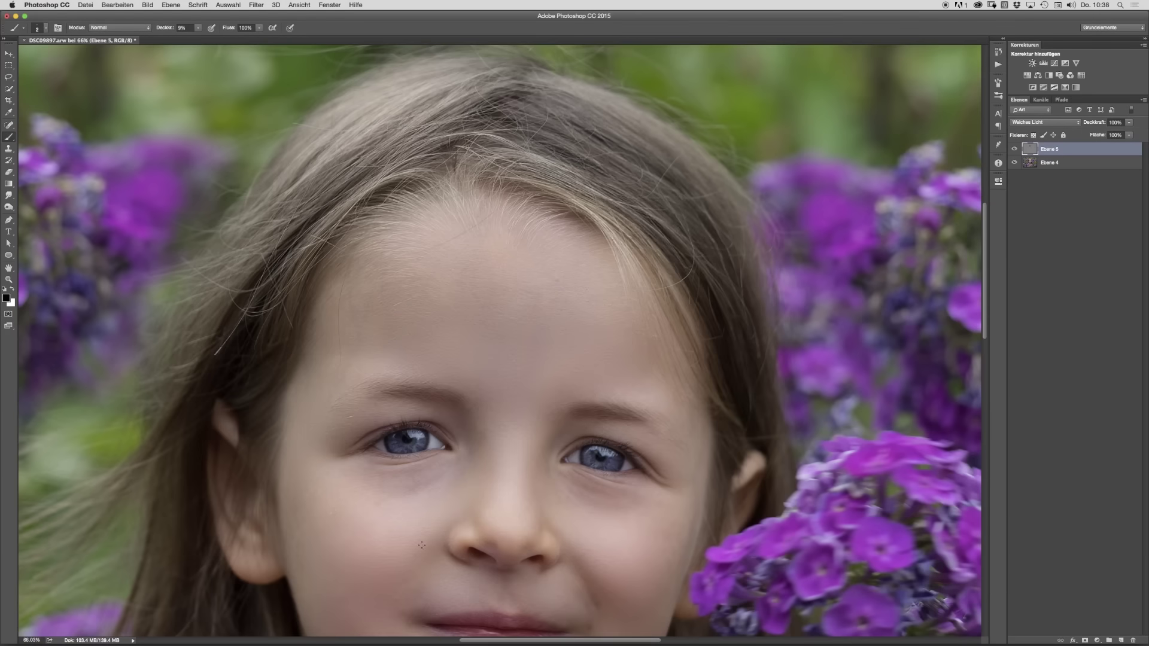
pyautogui.scroll(-2, 516, 514)
pyautogui.scroll(-2, 516, 527)
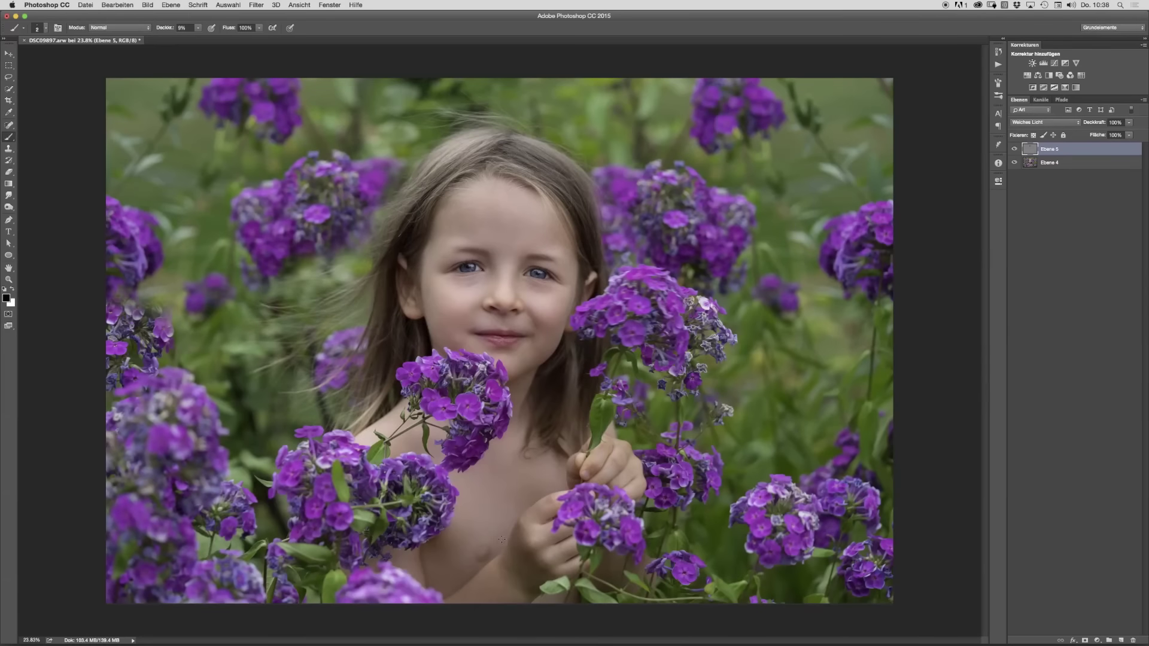
# Step: Compare the full portrait with and without the finished dodge-and-burn layer Ebene 5
pyautogui.click(1013, 149)
pyautogui.click(1014, 150)
pyautogui.click(1014, 149)
pyautogui.click(1014, 150)
pyautogui.scroll(-1, 426, 532)
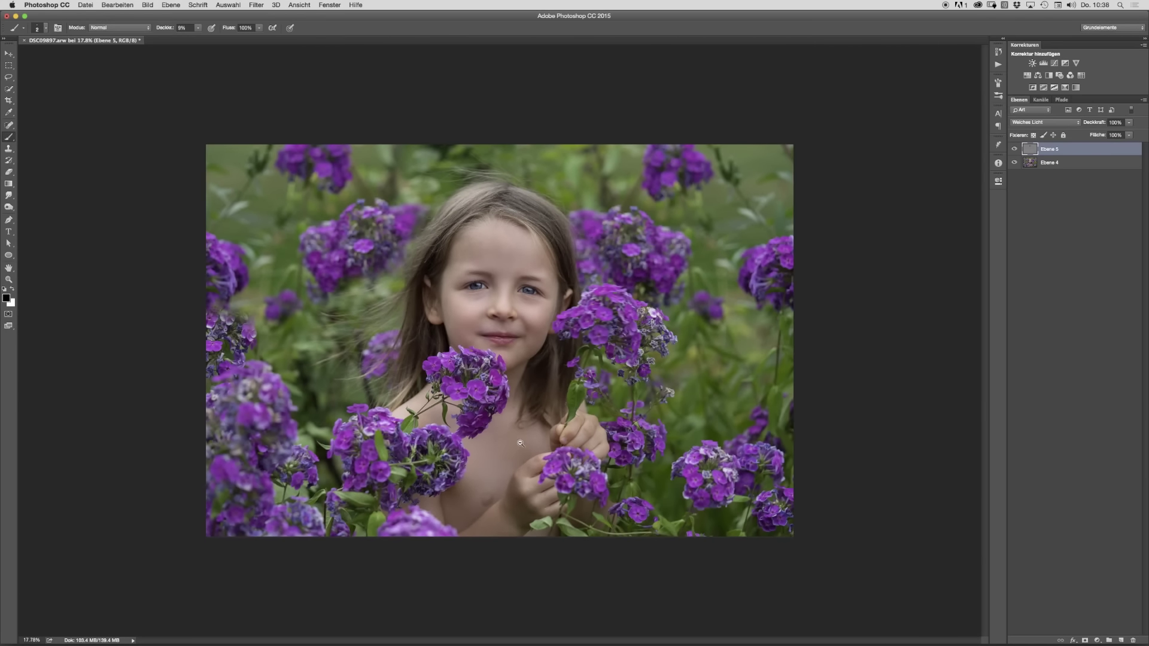
pyautogui.scroll(1, 521, 443)
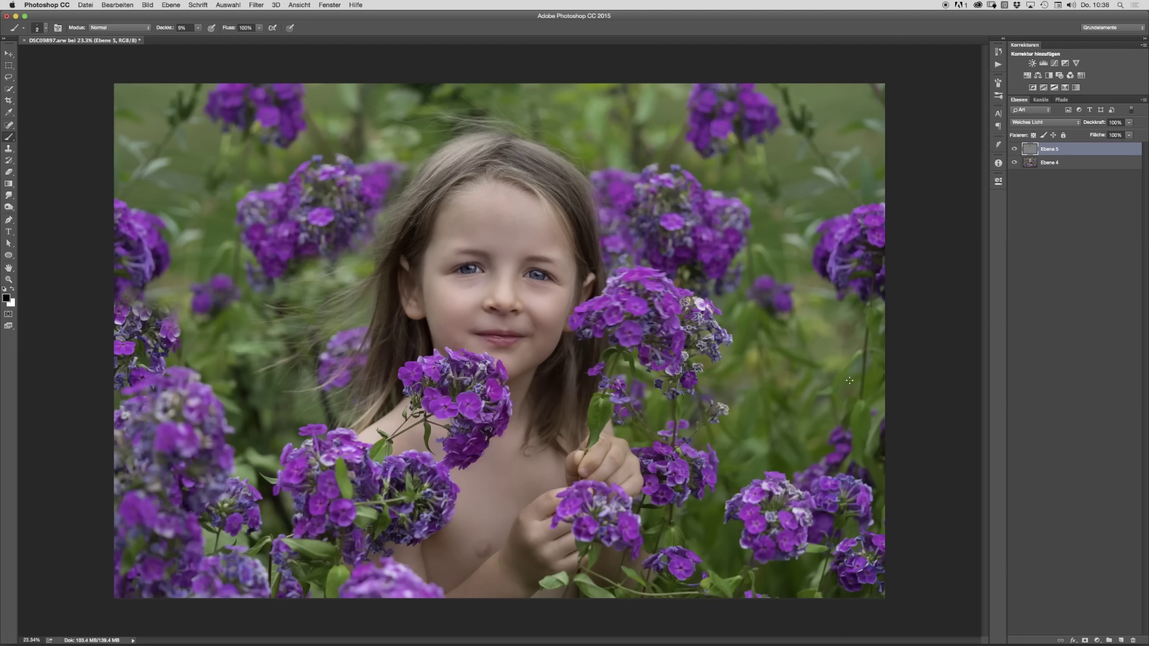
# Step: Add a new layer above Ebene 5 and fill it completely with a purple sampled from the flowers
pyautogui.click(1119, 640)
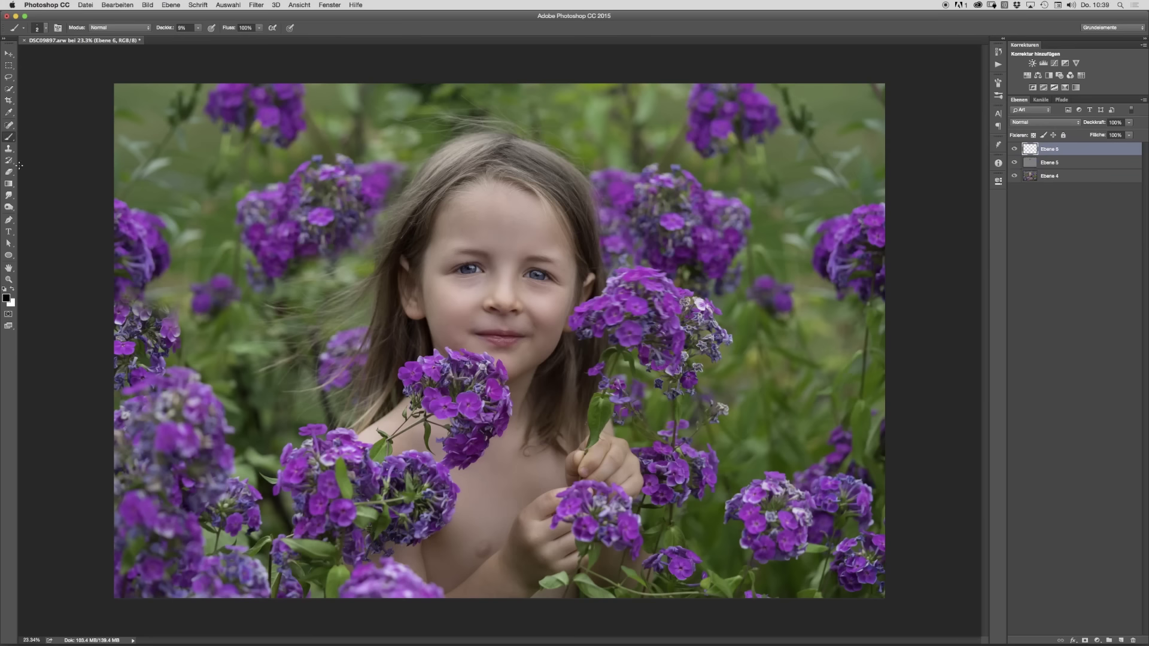
pyautogui.moveTo(9, 184); pyautogui.dragTo(49, 193)
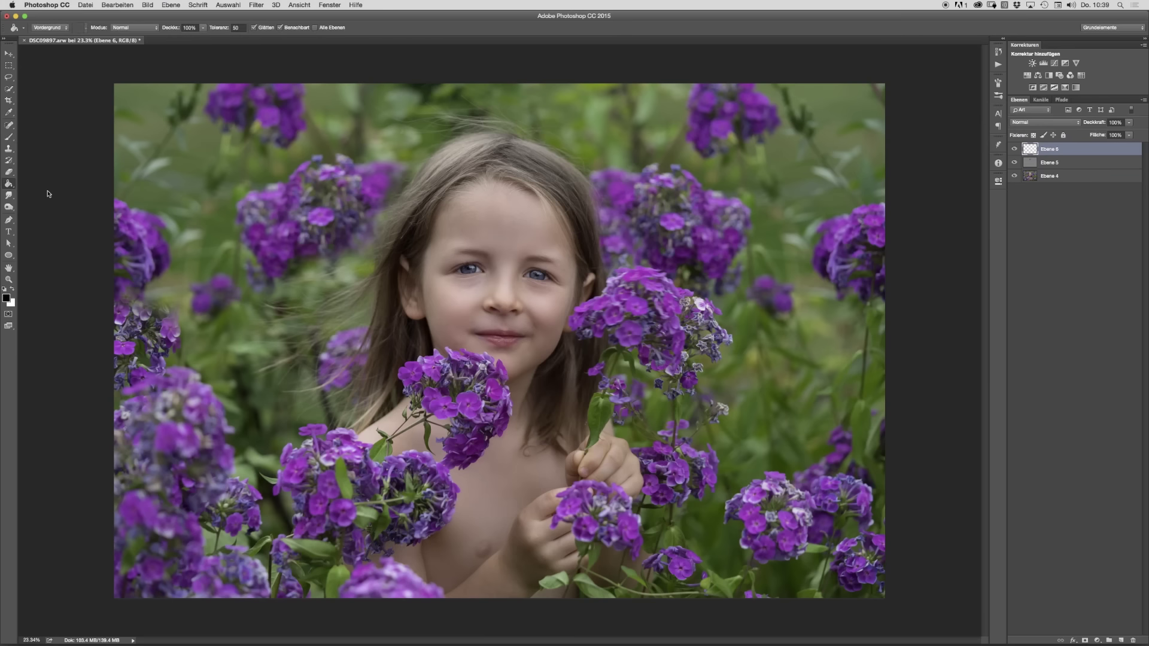
pyautogui.keyDown('alt'); pyautogui.click(472, 393); pyautogui.keyUp('alt')
pyautogui.click(561, 443)
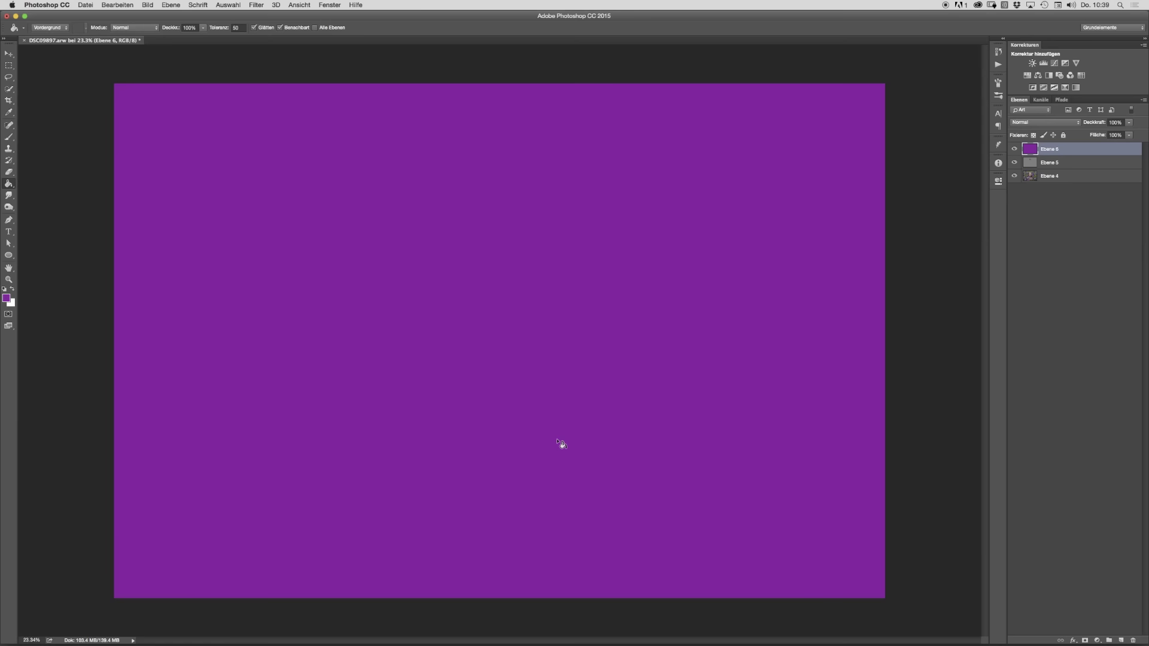
# Step: Add a layer mask to the purple layer Ebene 6 and invert it to hide the fill
pyautogui.click(1085, 640)
pyautogui.doubleClick(1049, 153)
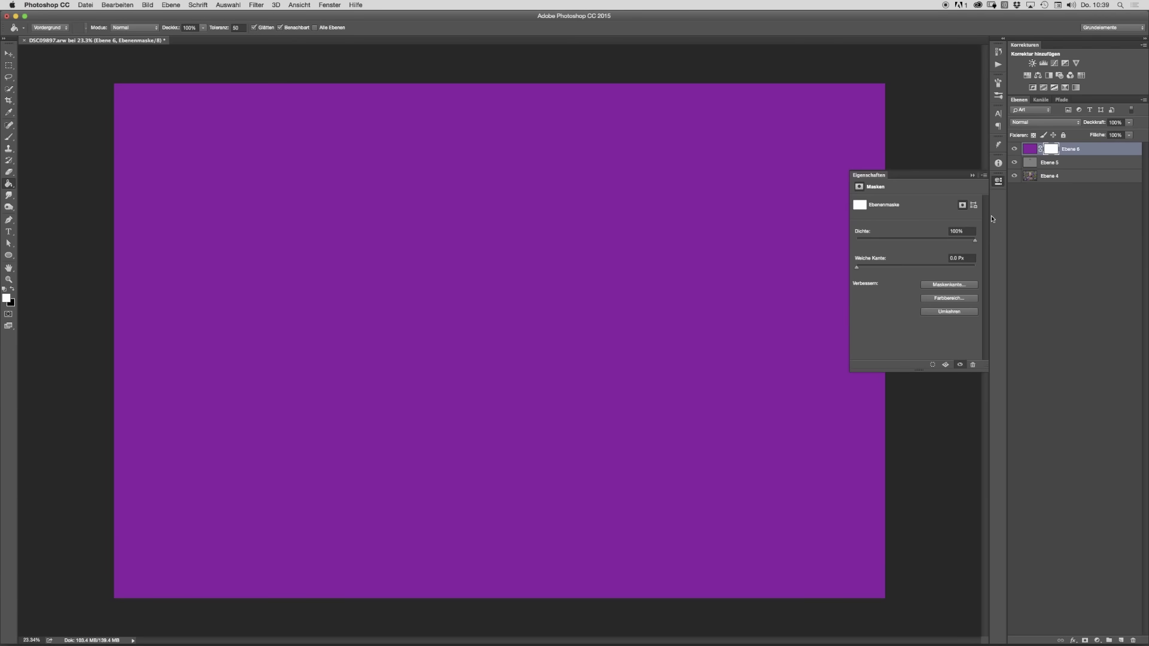
pyautogui.click(936, 312)
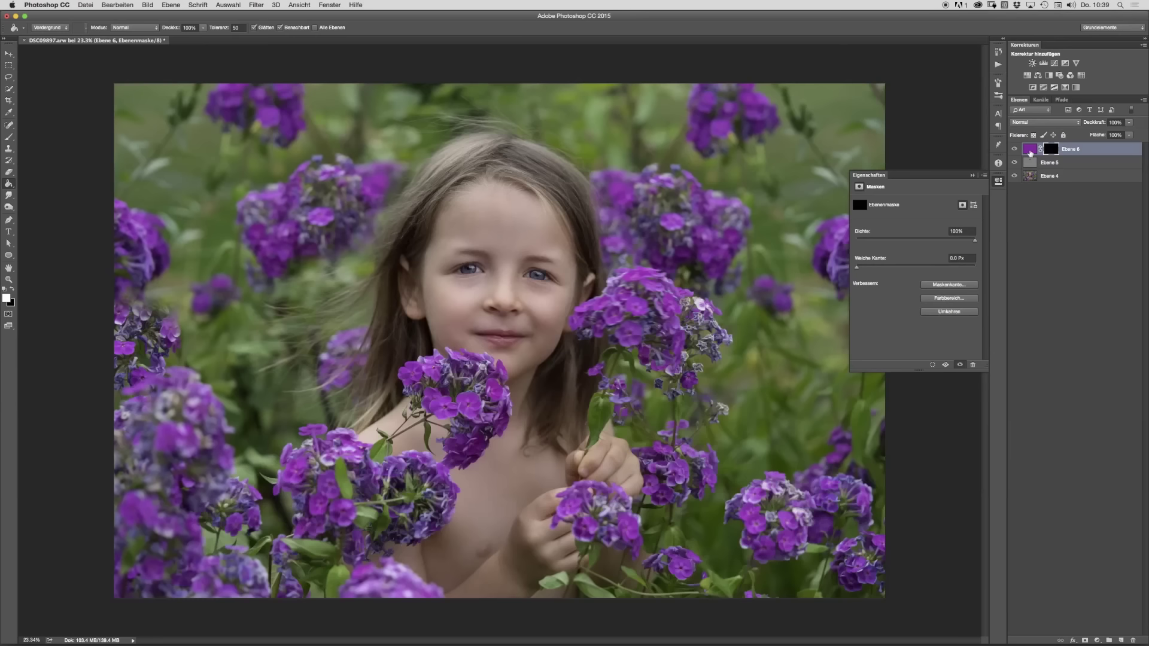
# Step: Set the blend mode of the purple fill on Ebene 6 to Farbe
pyautogui.click(1030, 152)
pyautogui.click(1044, 122)
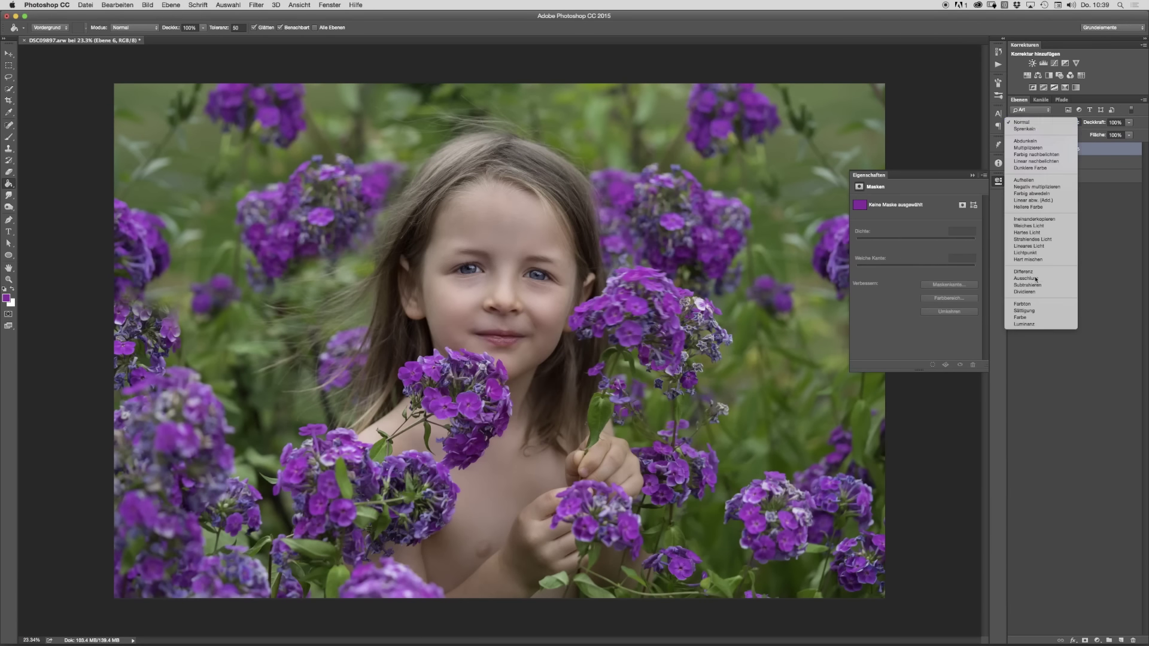
pyautogui.click(1020, 318)
# Step: Reveal the purple on the first eye's iris by painting white on the mask of Ebene 6 with a small brush at 100% opacity
pyautogui.click(9, 137)
pyautogui.click(4, 290)
pyautogui.click(199, 28)
pyautogui.moveTo(206, 37); pyautogui.dragTo(271, 46)
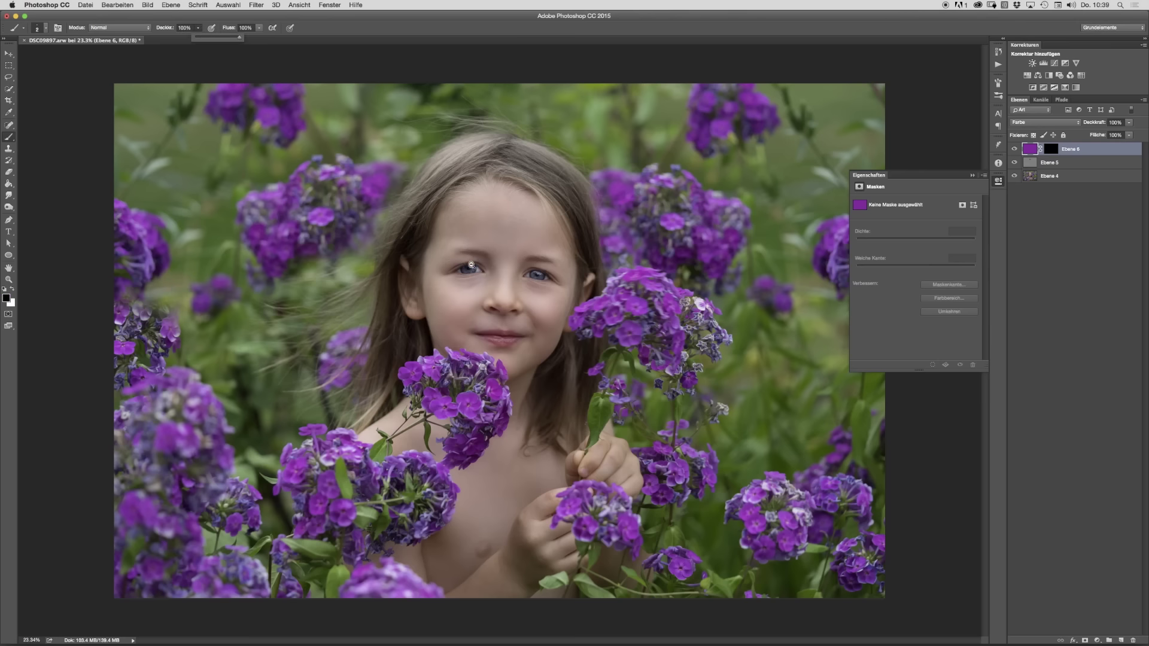
pyautogui.scroll(10, 529, 267)
pyautogui.press('x')
pyautogui.moveTo(367, 324); pyautogui.dragTo(354, 317)
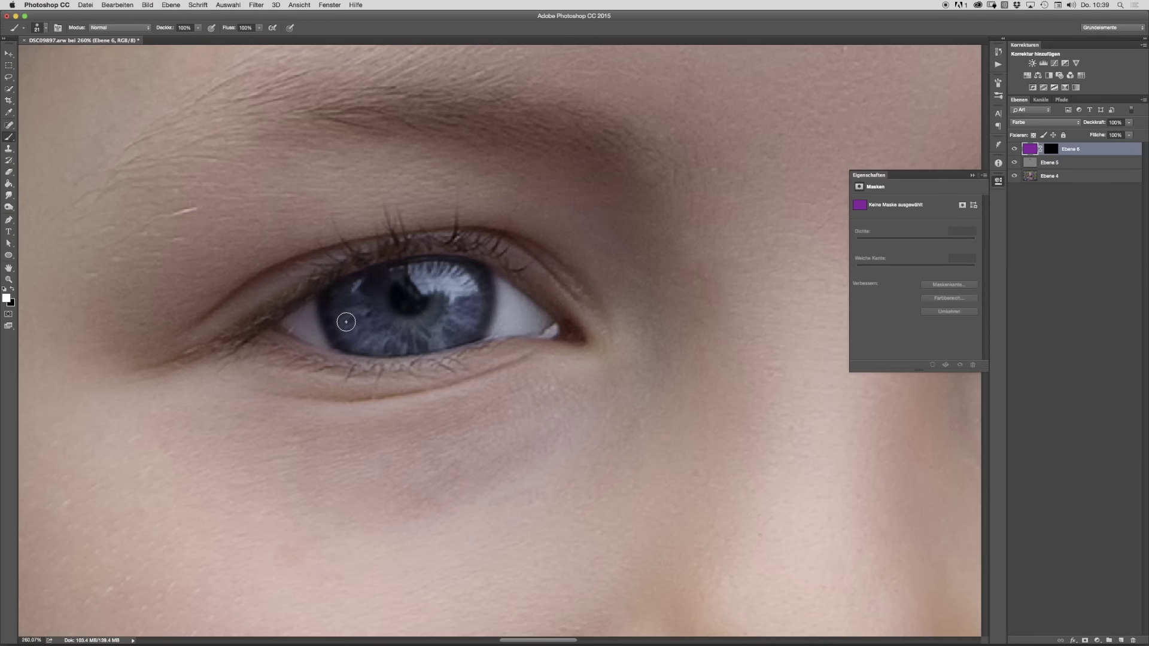
pyautogui.click(1049, 154)
pyautogui.moveTo(338, 306)
pyautogui.mouseDown()
pyautogui.moveTo(365, 287)
pyautogui.moveTo(379, 305)
pyautogui.moveTo(353, 318)
pyautogui.moveTo(366, 346)
pyautogui.moveTo(405, 346)
pyautogui.moveTo(382, 329)
pyautogui.moveTo(425, 324)
pyautogui.moveTo(444, 295)
pyautogui.moveTo(441, 276)
pyautogui.moveTo(463, 275)
pyautogui.moveTo(477, 290)
pyautogui.moveTo(470, 321)
pyautogui.moveTo(463, 313)
pyautogui.moveTo(434, 341)
pyautogui.moveTo(466, 306)
pyautogui.moveTo(450, 296)
pyautogui.moveTo(410, 315)
pyautogui.moveTo(356, 299)
pyautogui.moveTo(402, 275)
pyautogui.moveTo(468, 276)
pyautogui.moveTo(473, 321)
pyautogui.moveTo(453, 331)
pyautogui.moveTo(342, 331)
pyautogui.moveTo(343, 309)
pyautogui.moveTo(416, 349)
pyautogui.mouseUp()
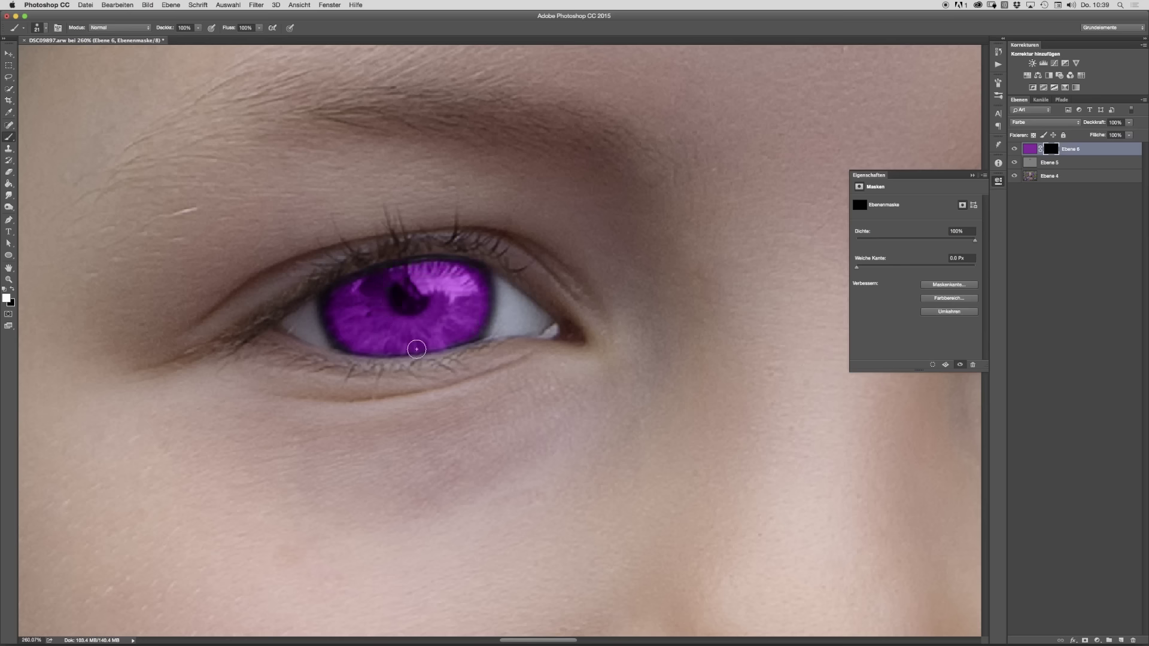
# Step: Paint the other eye's iris white on the mask of Ebene 6 to tint it purple as well
pyautogui.moveTo(423, 397); pyautogui.dragTo(333, 398)
pyautogui.moveTo(526, 407); pyautogui.dragTo(578, 420)
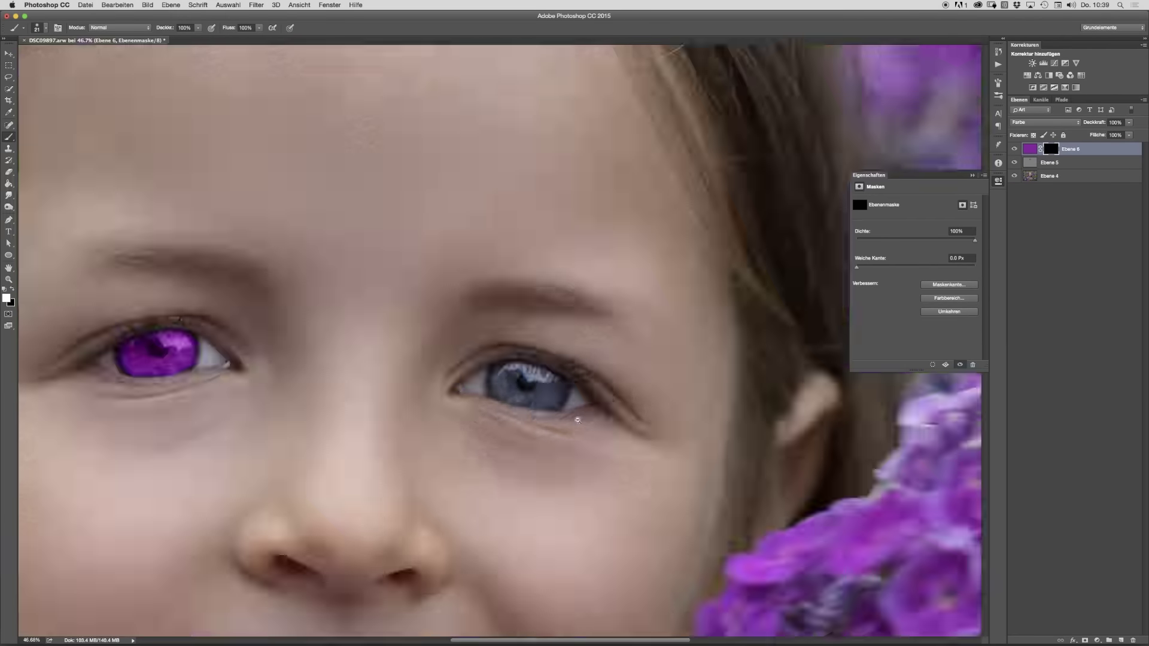
pyautogui.scroll(5, 578, 420)
pyautogui.moveTo(458, 362)
pyautogui.mouseDown()
pyautogui.moveTo(503, 375)
pyautogui.moveTo(549, 359)
pyautogui.moveTo(498, 338)
pyautogui.moveTo(564, 361)
pyautogui.moveTo(564, 348)
pyautogui.moveTo(594, 379)
pyautogui.moveTo(584, 393)
pyautogui.moveTo(472, 381)
pyautogui.moveTo(568, 397)
pyautogui.moveTo(500, 338)
pyautogui.moveTo(468, 332)
pyautogui.moveTo(486, 324)
pyautogui.moveTo(533, 330)
pyautogui.moveTo(597, 363)
pyautogui.moveTo(544, 336)
pyautogui.moveTo(459, 329)
pyautogui.moveTo(487, 334)
pyautogui.mouseUp()
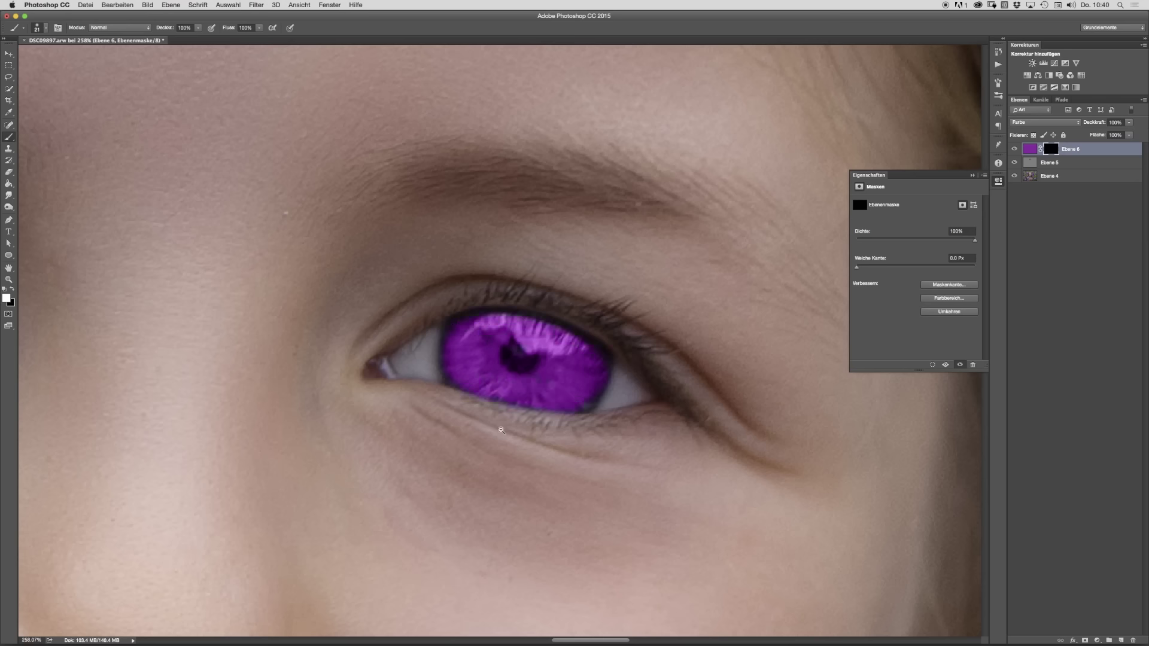
# Step: Reduce the opacity of Ebene 6 to 11% for a subtle violet tint in the irises
pyautogui.moveTo(502, 430); pyautogui.dragTo(403, 478)
pyautogui.moveTo(566, 441); pyautogui.dragTo(579, 439)
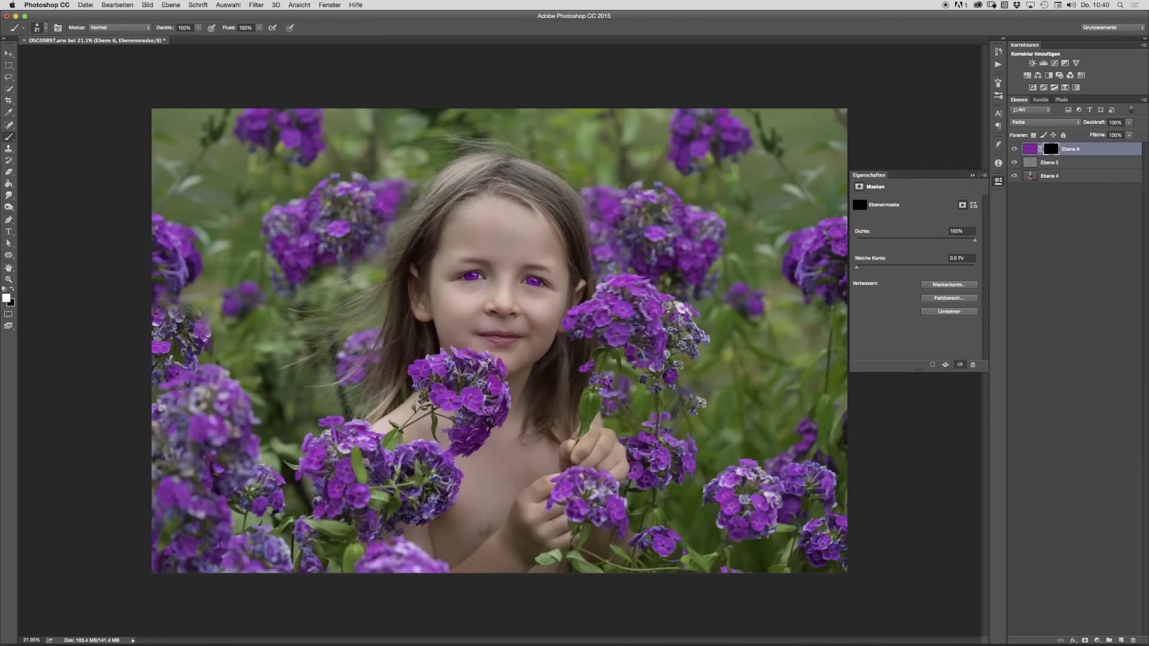
pyautogui.click(1130, 125)
pyautogui.moveTo(1105, 133); pyautogui.dragTo(1093, 135)
pyautogui.moveTo(536, 271); pyautogui.dragTo(685, 350)
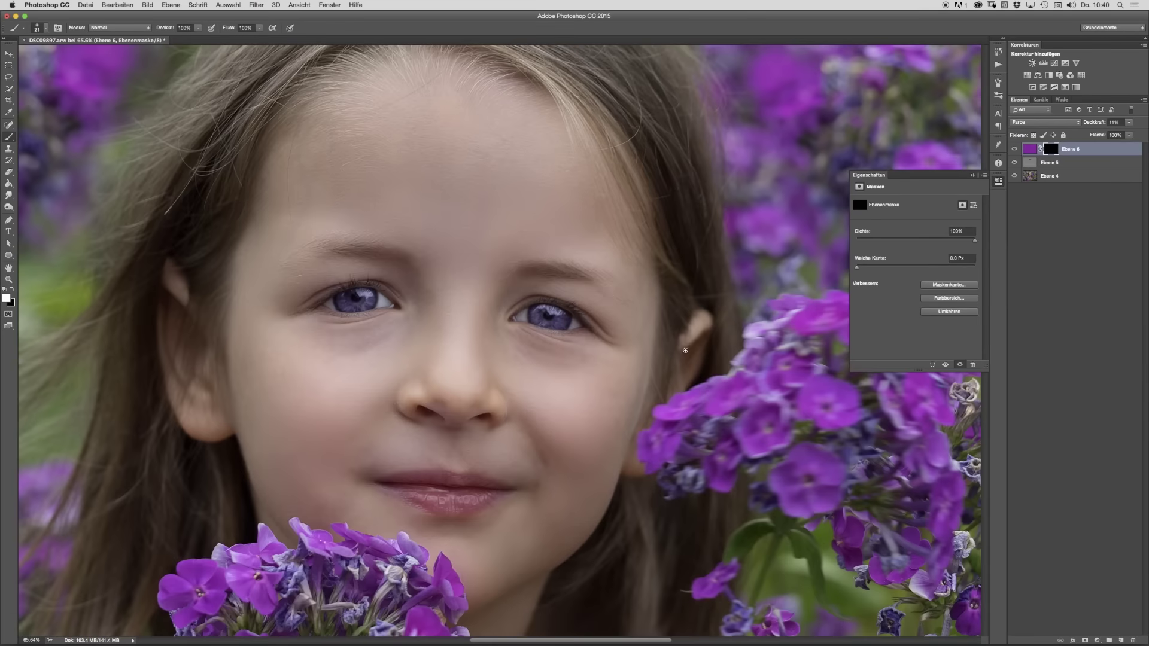
# Step: Compare the eyes with and without Ebene 6, close up and in the full portrait, and review the layer's opacity
pyautogui.click(1014, 149)
pyautogui.click(1014, 149)
pyautogui.click(1015, 149)
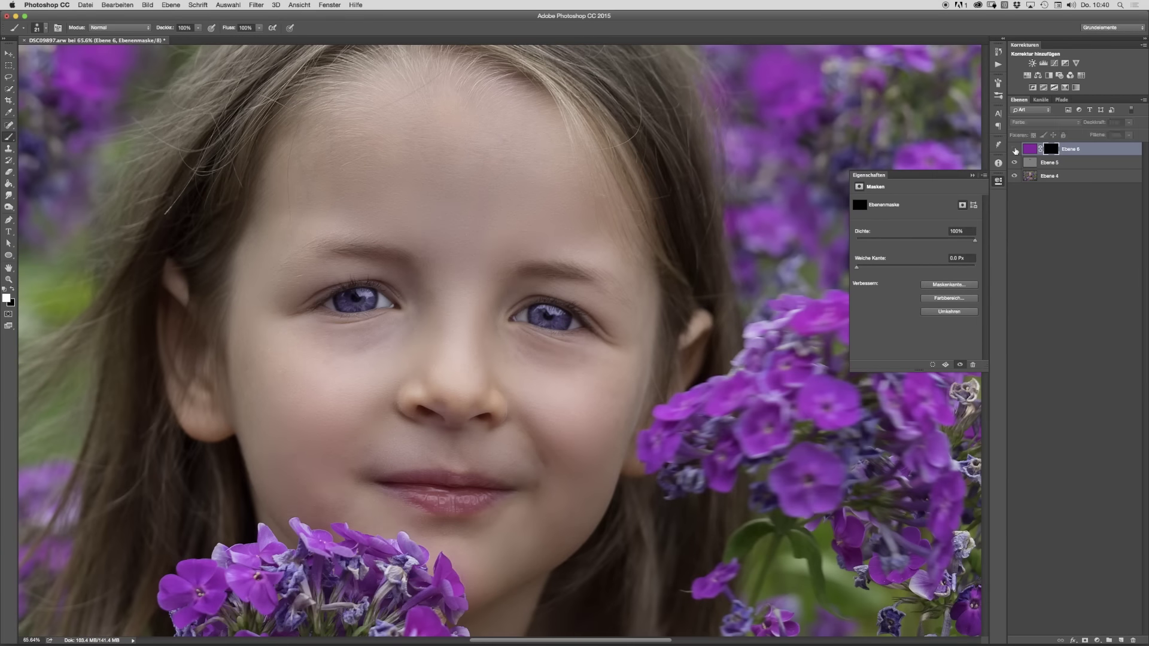
pyautogui.moveTo(558, 299); pyautogui.dragTo(603, 314)
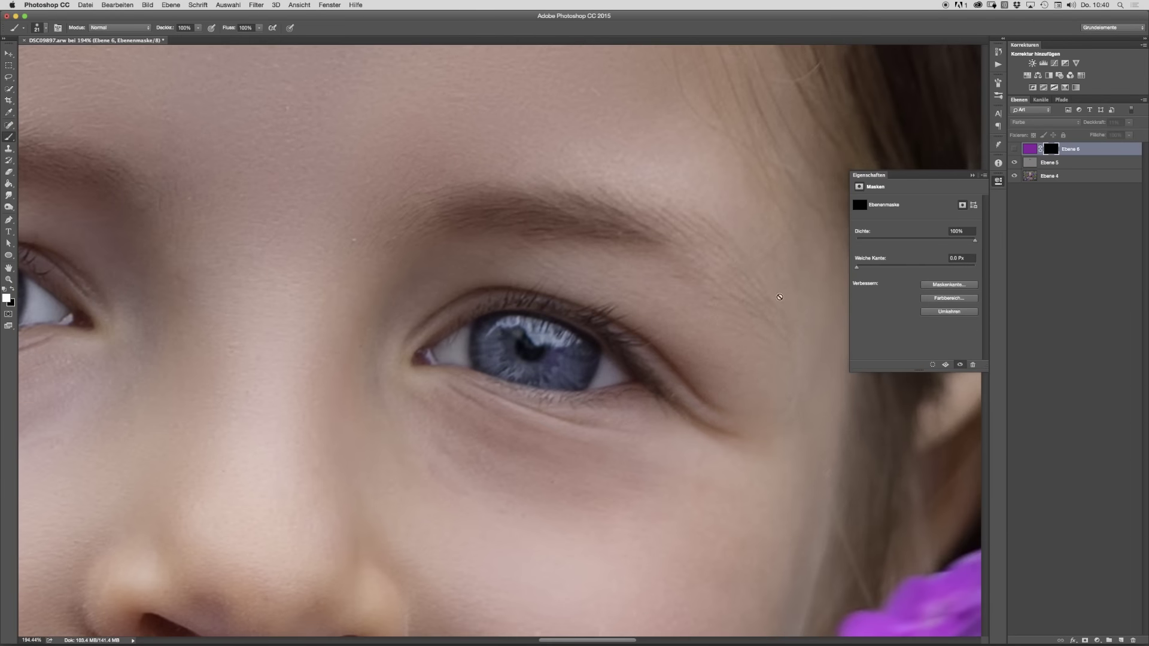
pyautogui.click(1014, 150)
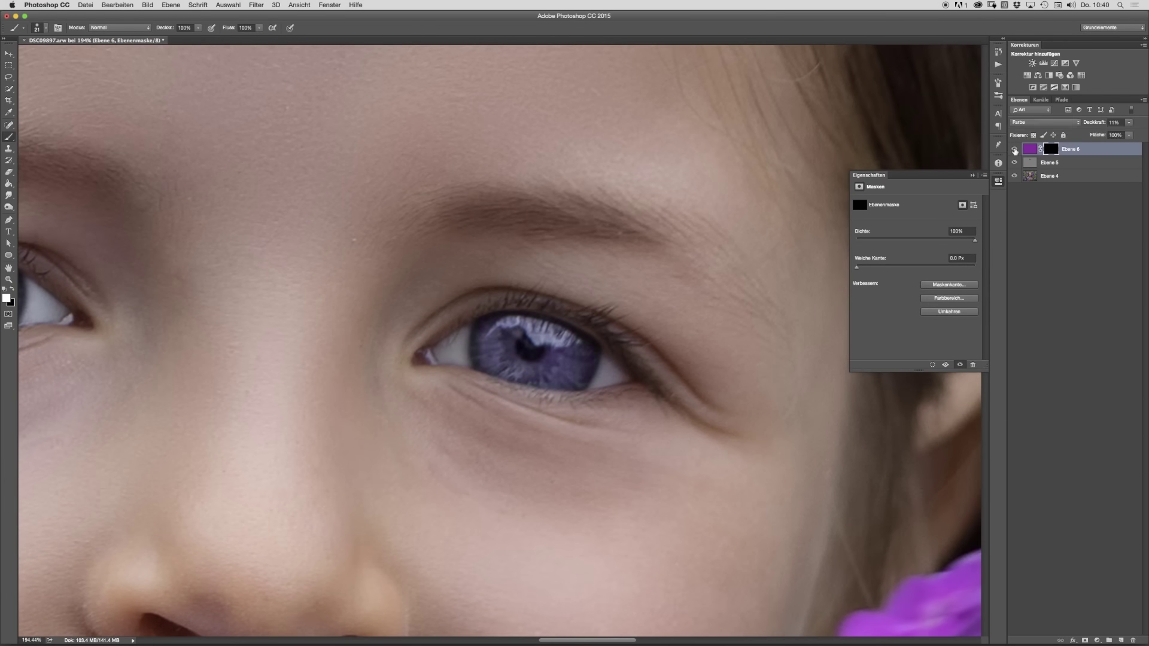
pyautogui.click(1014, 149)
pyautogui.click(1014, 150)
pyautogui.moveTo(535, 467); pyautogui.dragTo(389, 456)
pyautogui.moveTo(544, 429); pyautogui.dragTo(559, 428)
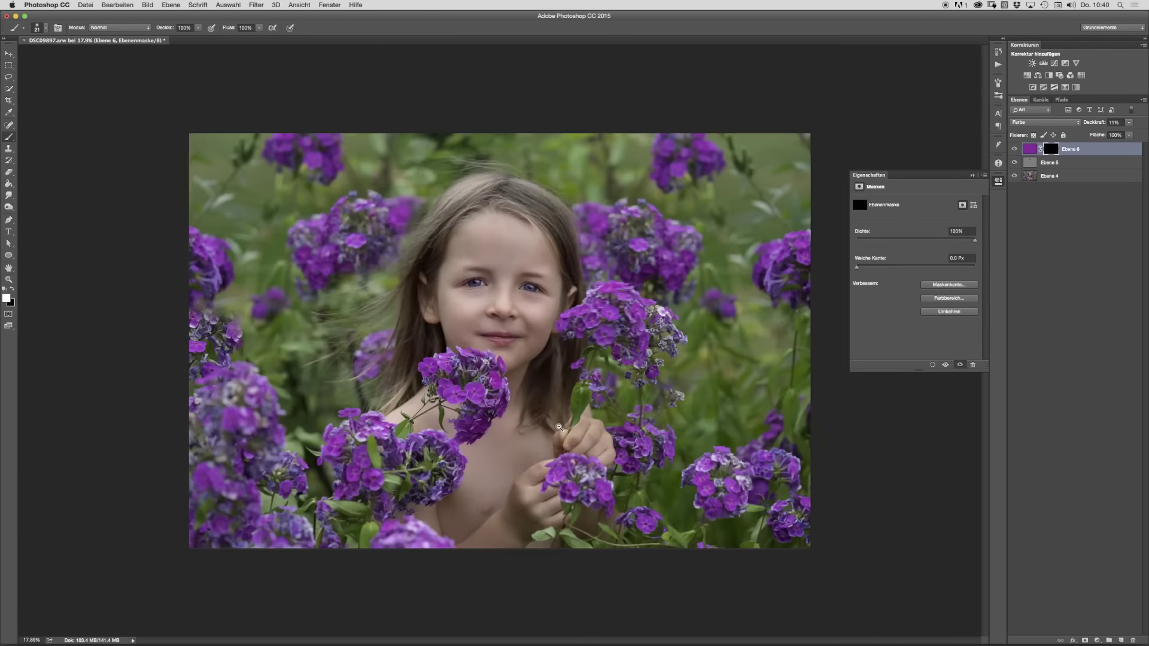
pyautogui.press('super+0')
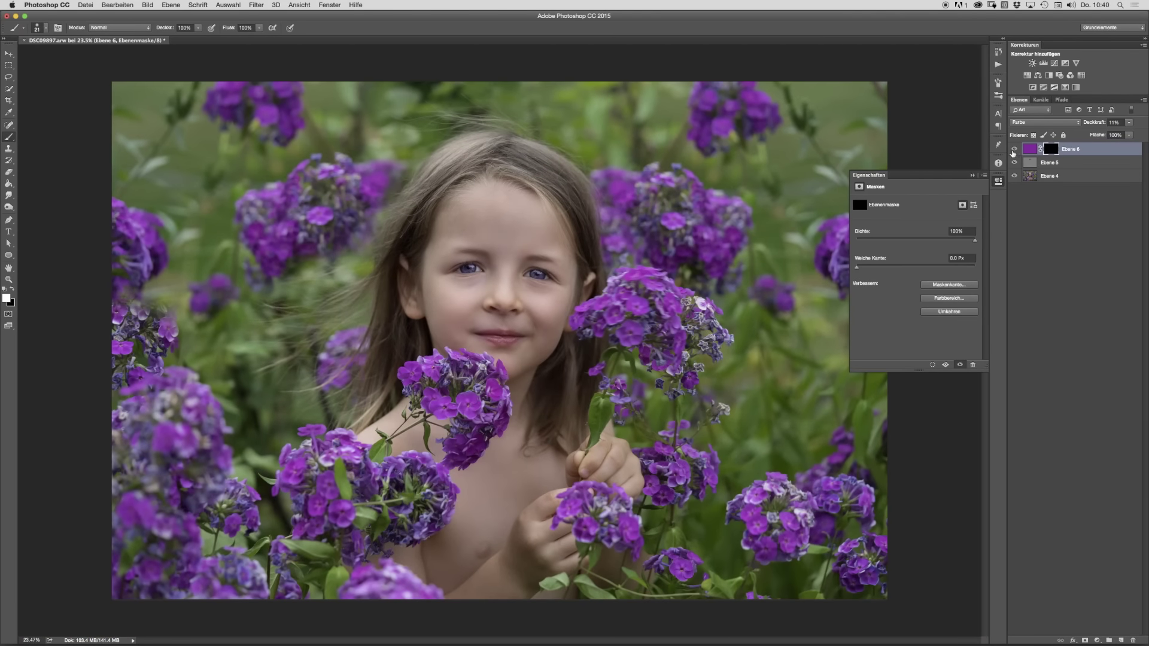
pyautogui.click(1128, 123)
pyautogui.moveTo(1104, 134); pyautogui.dragTo(1105, 134)
pyautogui.moveTo(435, 512); pyautogui.dragTo(417, 516)
pyautogui.moveTo(566, 438); pyautogui.dragTo(601, 445)
# Step: Stamp all visible layers into a new top layer and delete Ebene 6, Ebene 5 and Ebene 4 beneath it
pyautogui.click(998, 181)
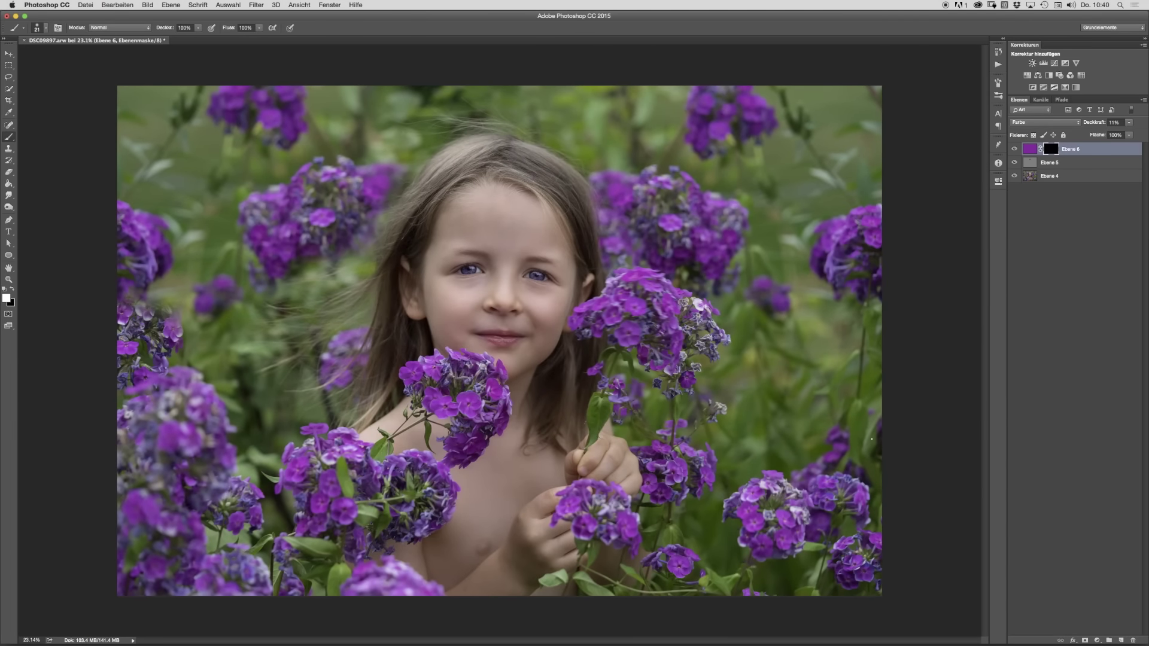
pyautogui.press('super+alt+shift+e')
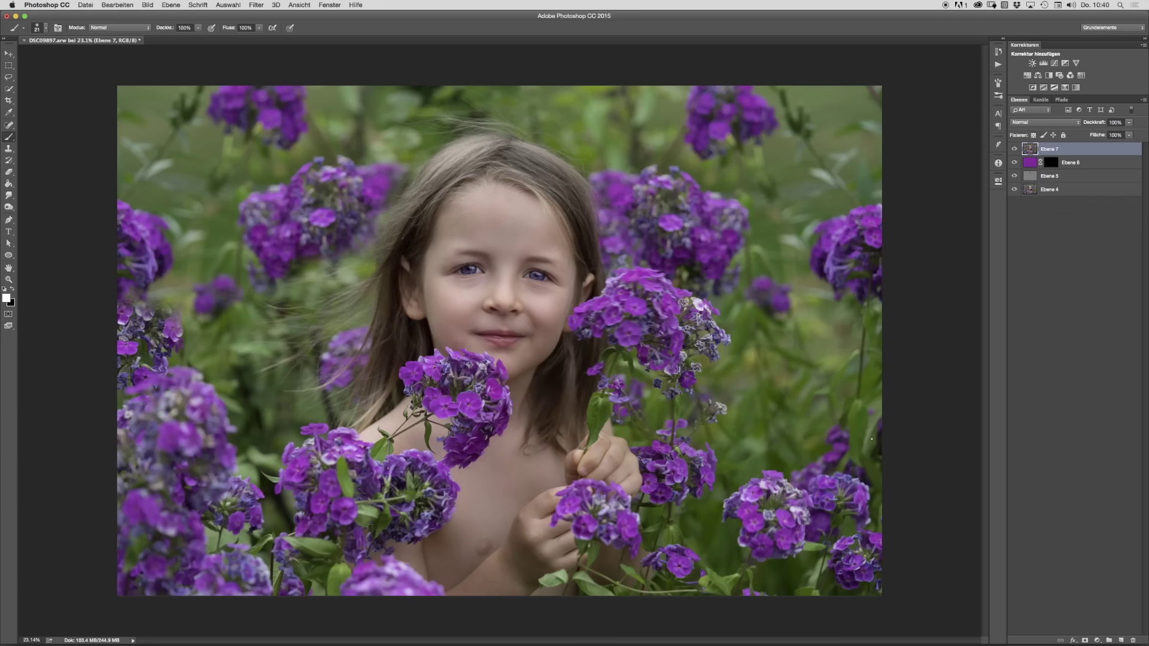
pyautogui.click(1089, 162)
pyautogui.keyDown('shift'); pyautogui.click(1081, 189); pyautogui.keyUp('shift')
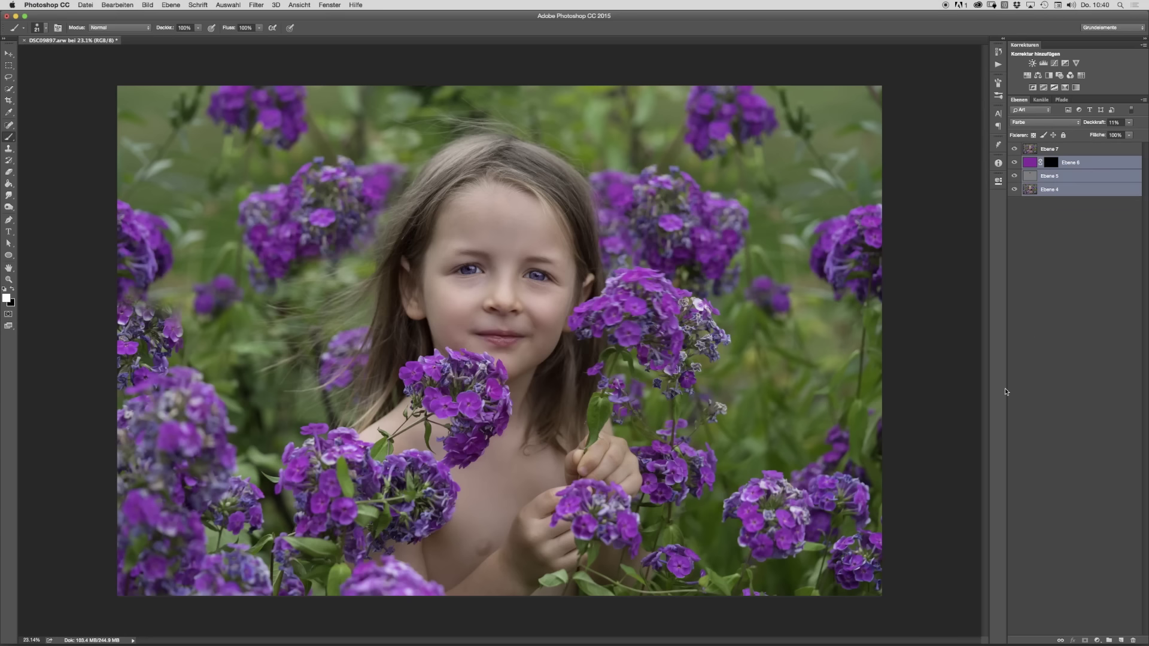
pyautogui.press('Delete')
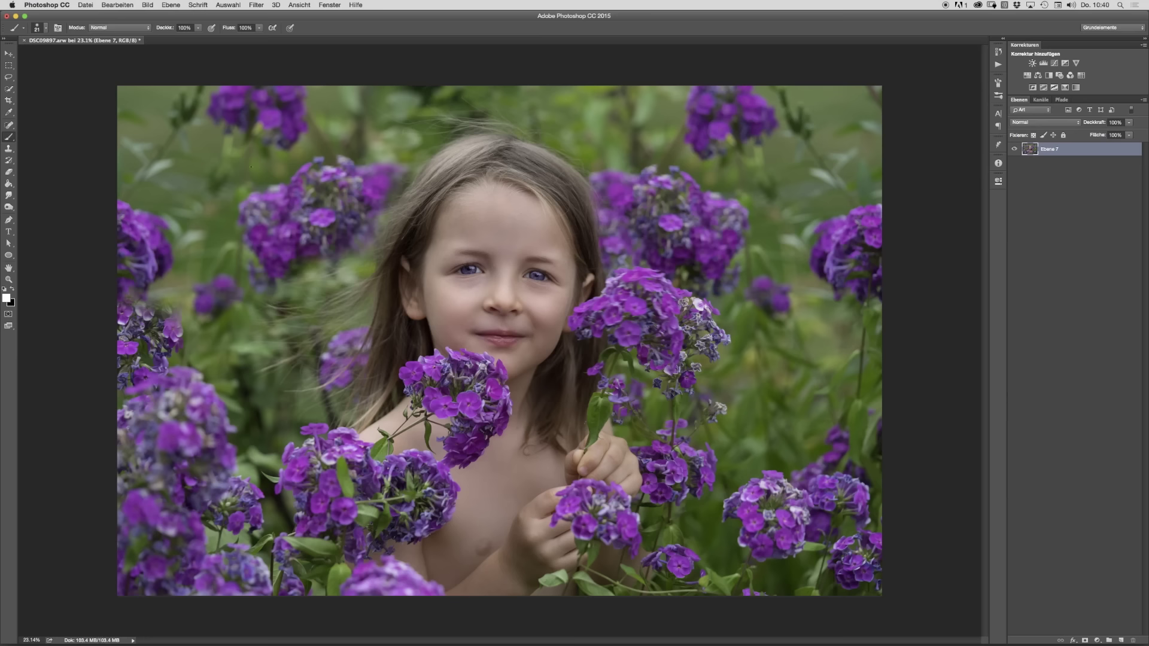
# Step: Save the portrait as a Photoshop document on the Schreibtisch, using the girl's first name as the file name
pyautogui.click(86, 5)
pyautogui.click(134, 101)
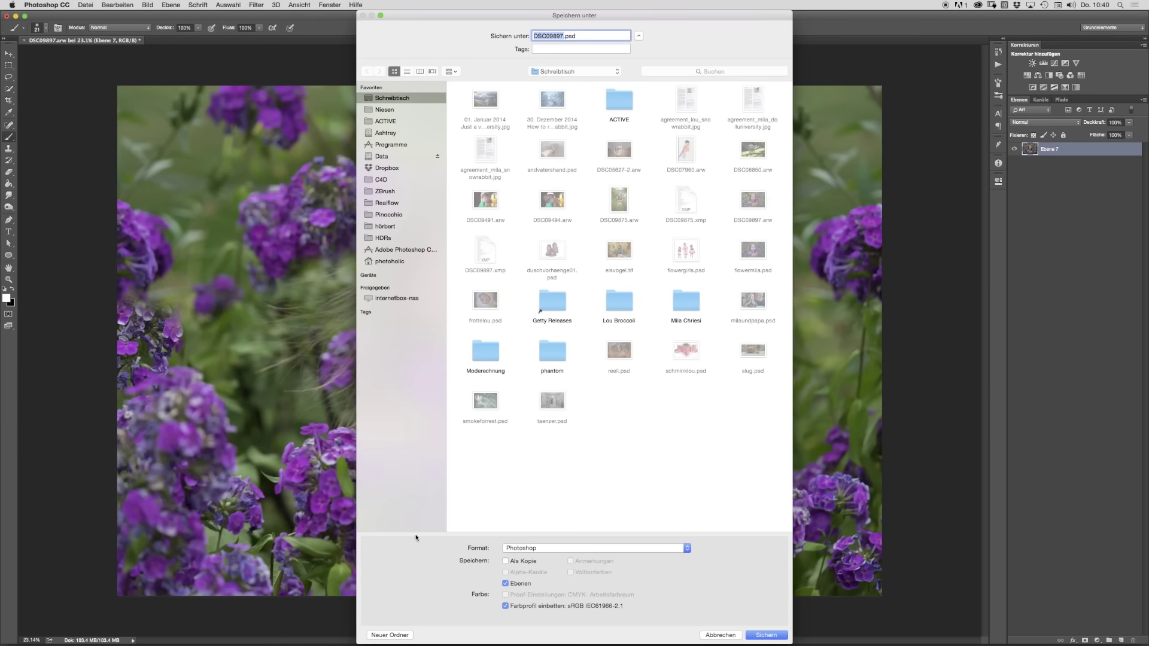
pyautogui.write('mil')
pyautogui.press('Return')
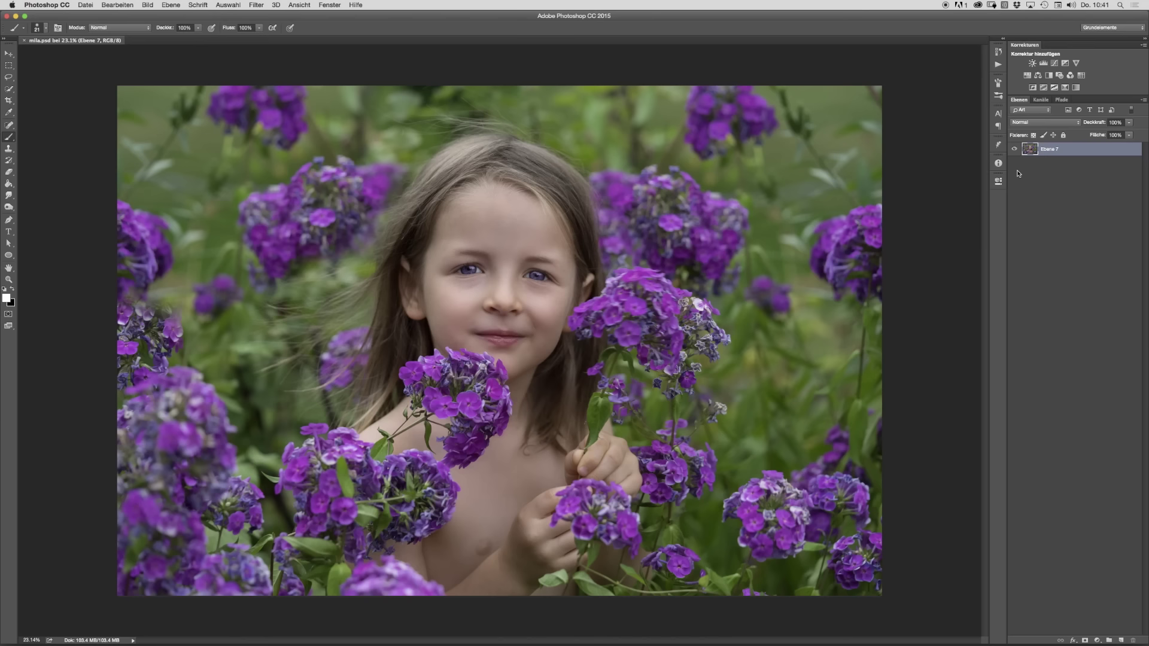
# Step: Add a Tonwertkorrektur adjustment layer above Ebene 7 and brighten the image by setting the white input level to 227
pyautogui.click(1043, 64)
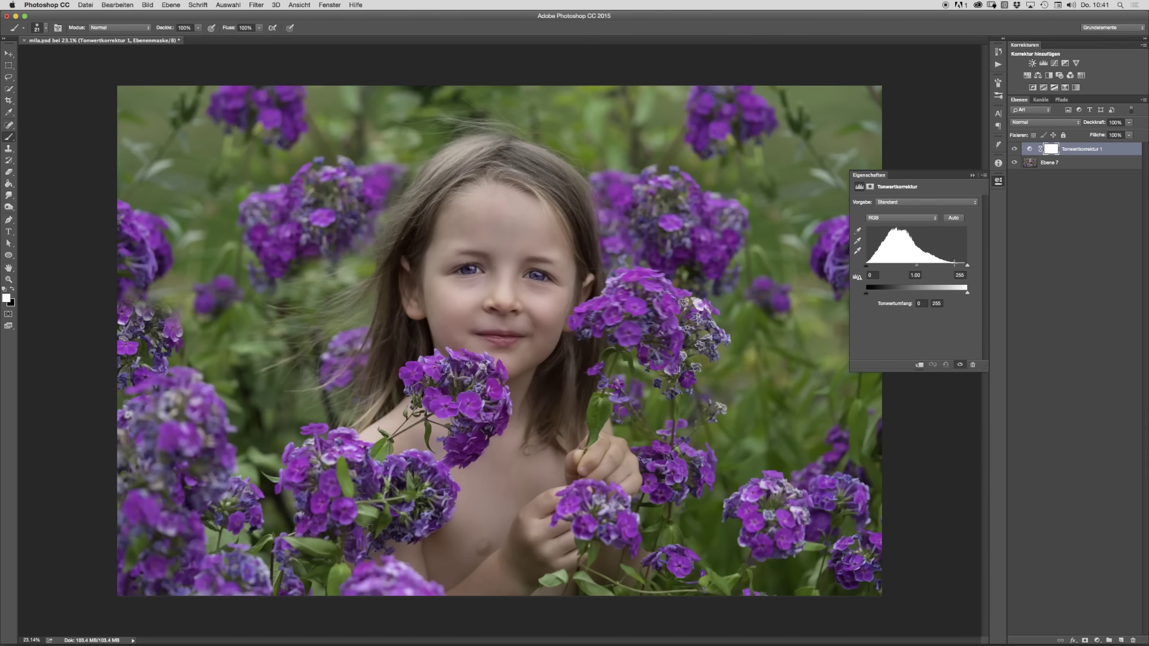
pyautogui.moveTo(967, 264); pyautogui.dragTo(945, 267)
pyautogui.press('alt')
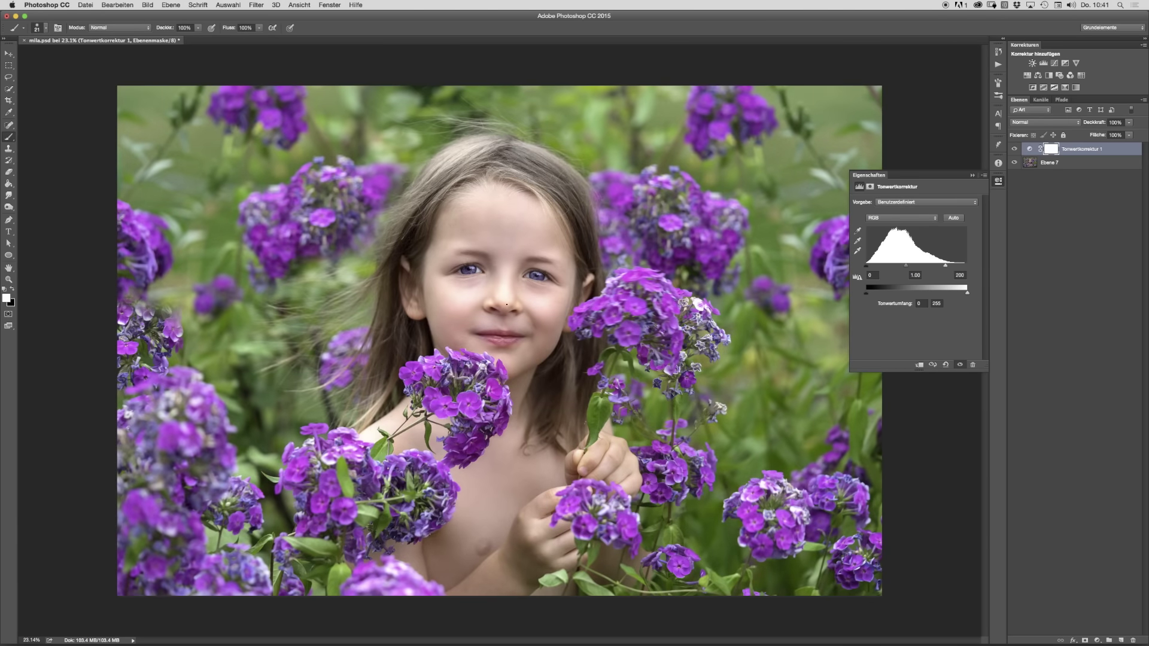
pyautogui.moveTo(945, 266); pyautogui.dragTo(957, 271)
pyautogui.press('alt')
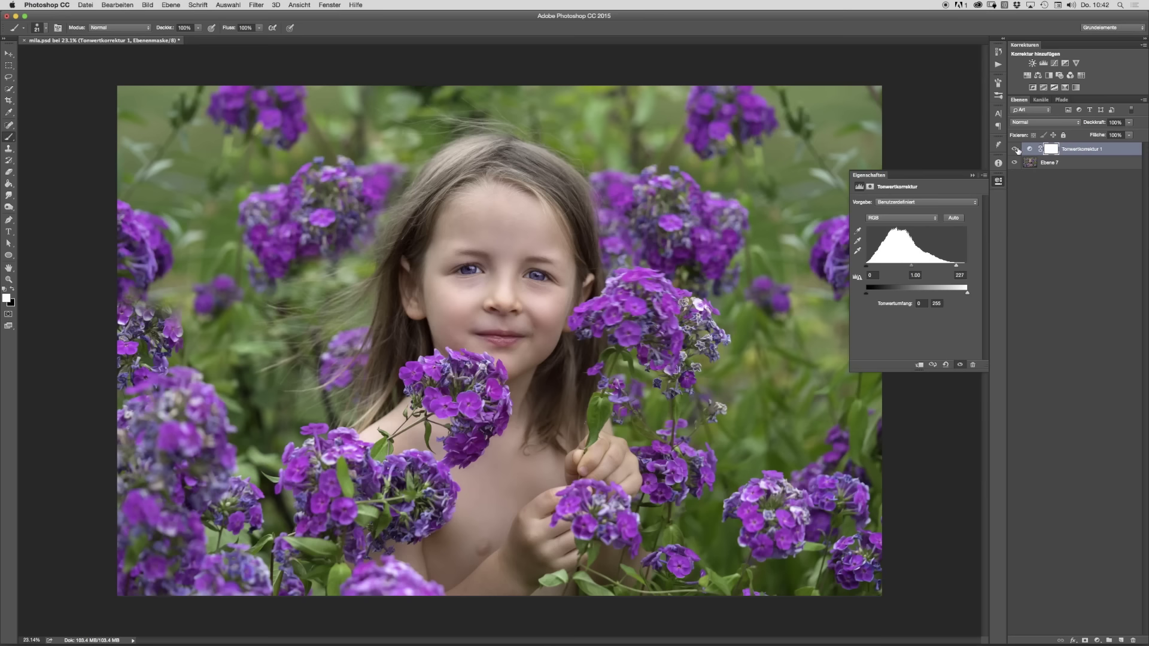
# Step: Compare the portrait with and without the Tonwertkorrektur brightening
pyautogui.click(1015, 150)
pyautogui.click(1015, 150)
pyautogui.click(1015, 150)
pyautogui.click(1015, 150)
pyautogui.click(1015, 150)
pyautogui.click(1015, 150)
pyautogui.click(1016, 150)
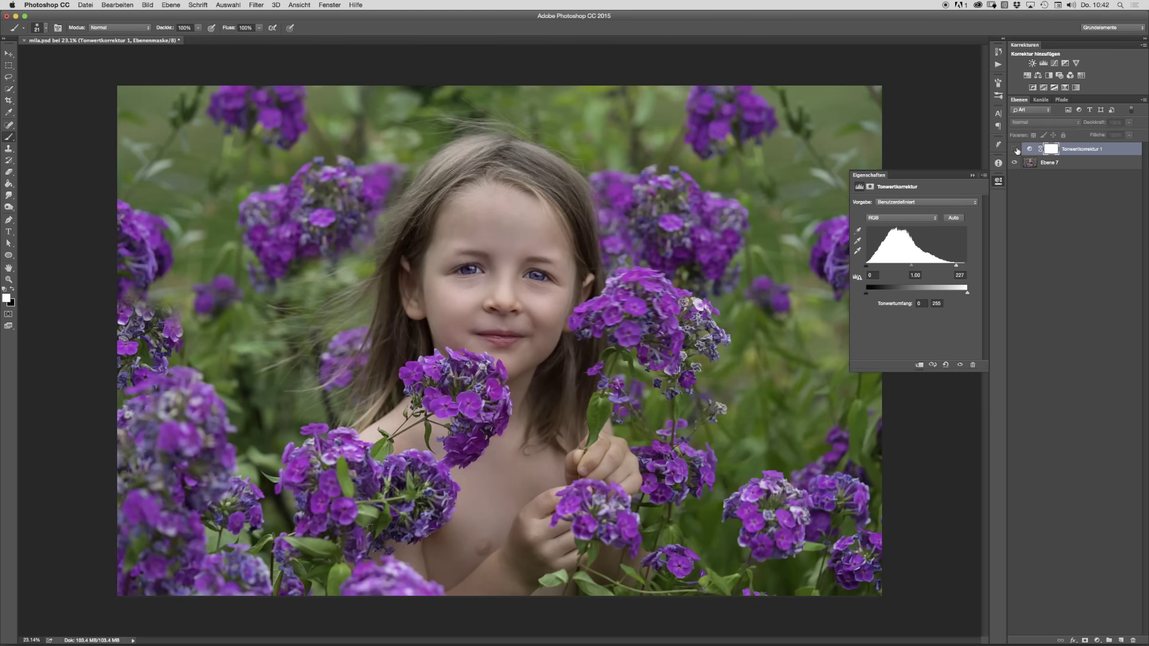
pyautogui.click(1015, 151)
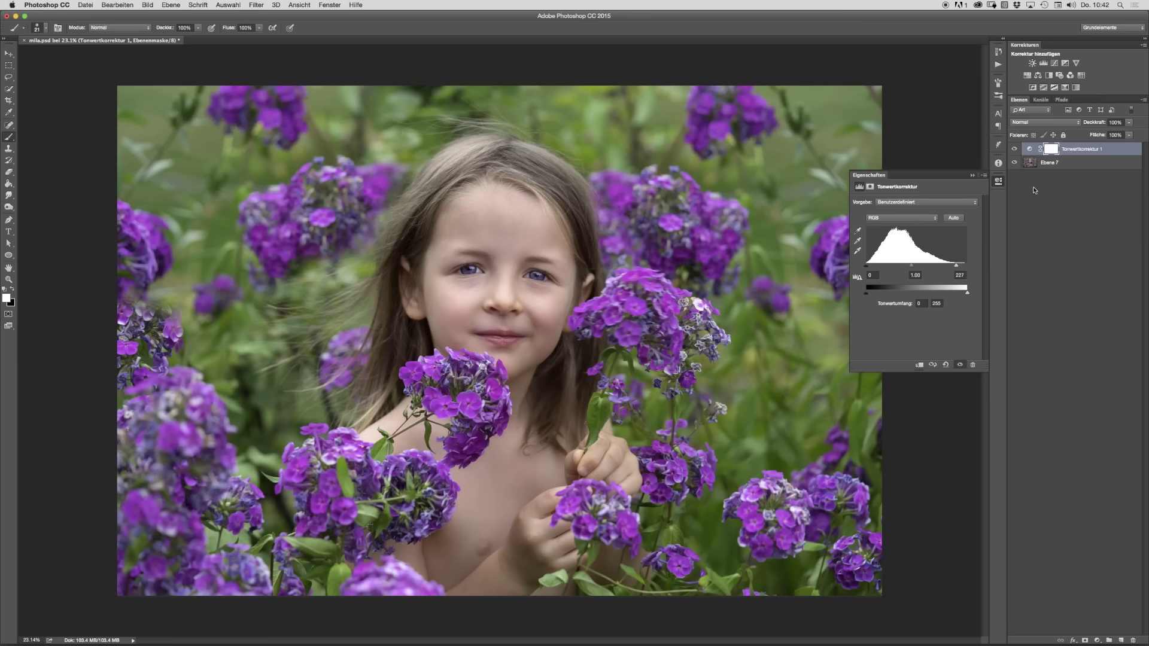
# Step: Invert the Tonwertkorrektur mask to black and reveal the brightening on the girl's face with a very large white brush
pyautogui.click(1051, 149)
pyautogui.press('super+i')
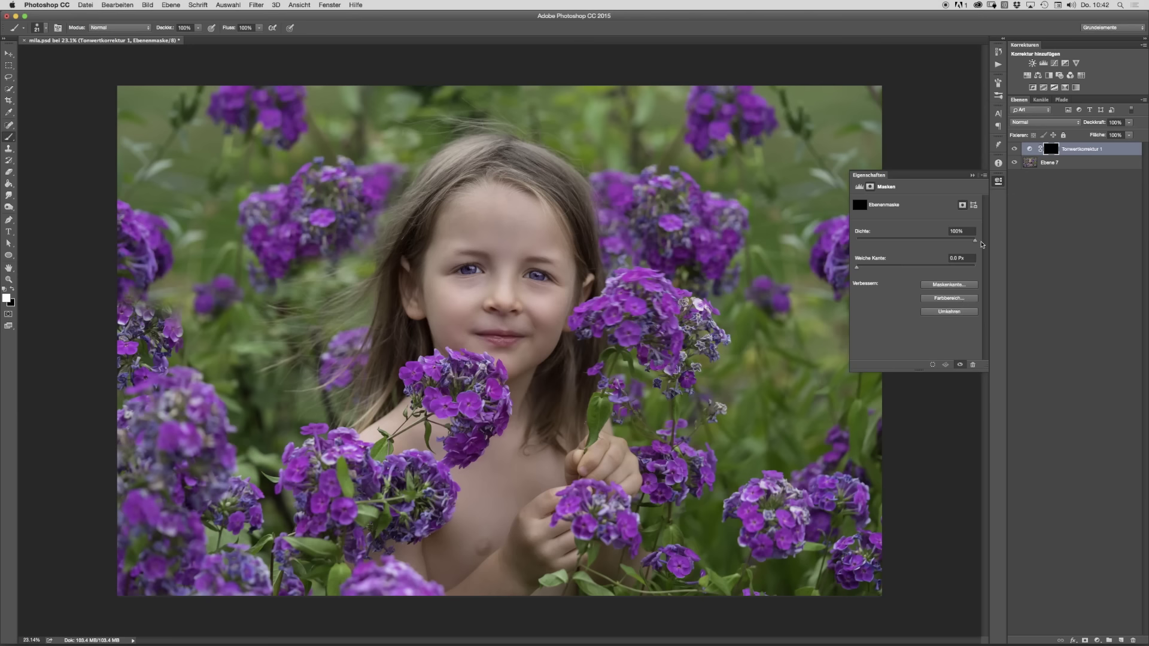
pyautogui.moveTo(447, 344)
pyautogui.mouseDown()
pyautogui.moveTo(506, 341)
pyautogui.moveTo(494, 295)
pyautogui.mouseUp()
pyautogui.click(494, 286)
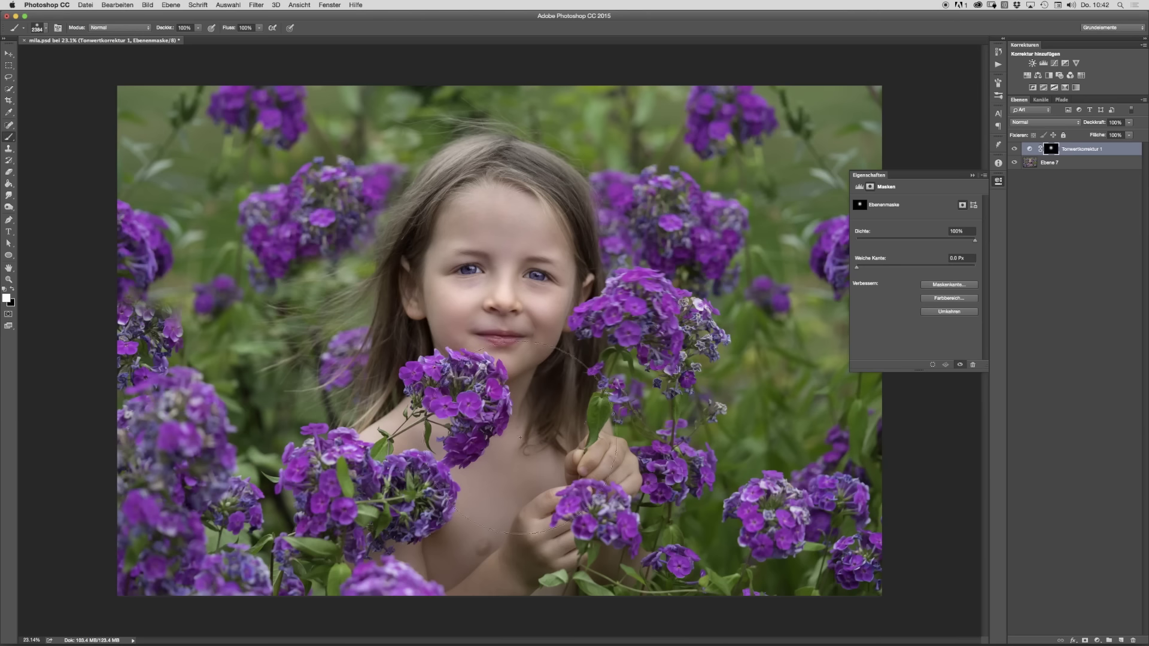
# Step: Reveal the brightening on the flower clusters below the chin and beside the face and around the hands, using a smaller white brush
pyautogui.moveTo(482, 425); pyautogui.dragTo(466, 418)
pyautogui.moveTo(634, 308); pyautogui.dragTo(624, 307)
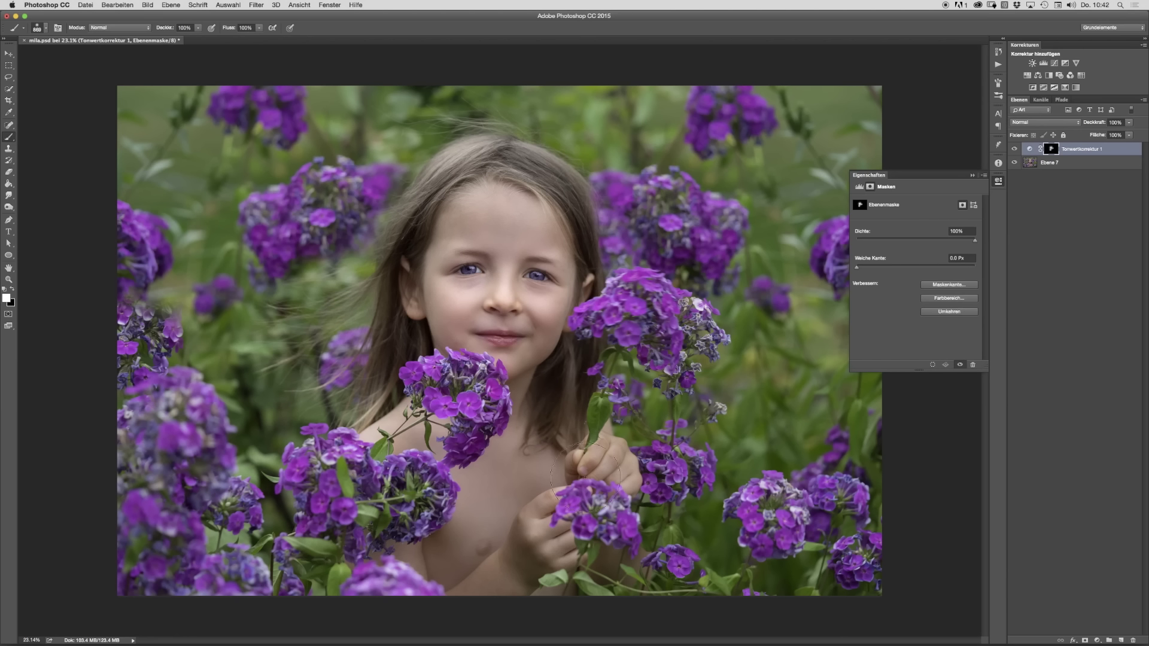
pyautogui.click(590, 469)
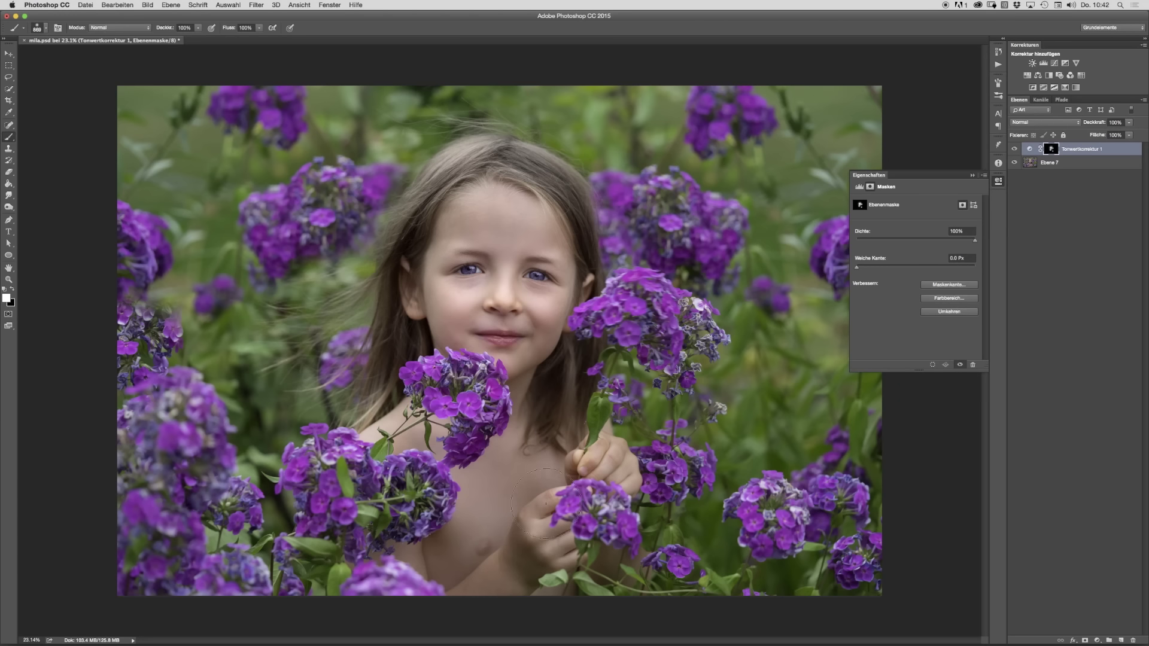
# Step: Compare the portrait with and without the masked Tonwertkorrektur, including in a reduced view
pyautogui.click(1014, 149)
pyautogui.click(1014, 149)
pyautogui.click(1014, 149)
pyautogui.click(1014, 149)
pyautogui.click(1015, 149)
pyautogui.click(1014, 149)
pyautogui.click(1014, 149)
pyautogui.click(1015, 149)
pyautogui.moveTo(393, 510); pyautogui.dragTo(368, 516)
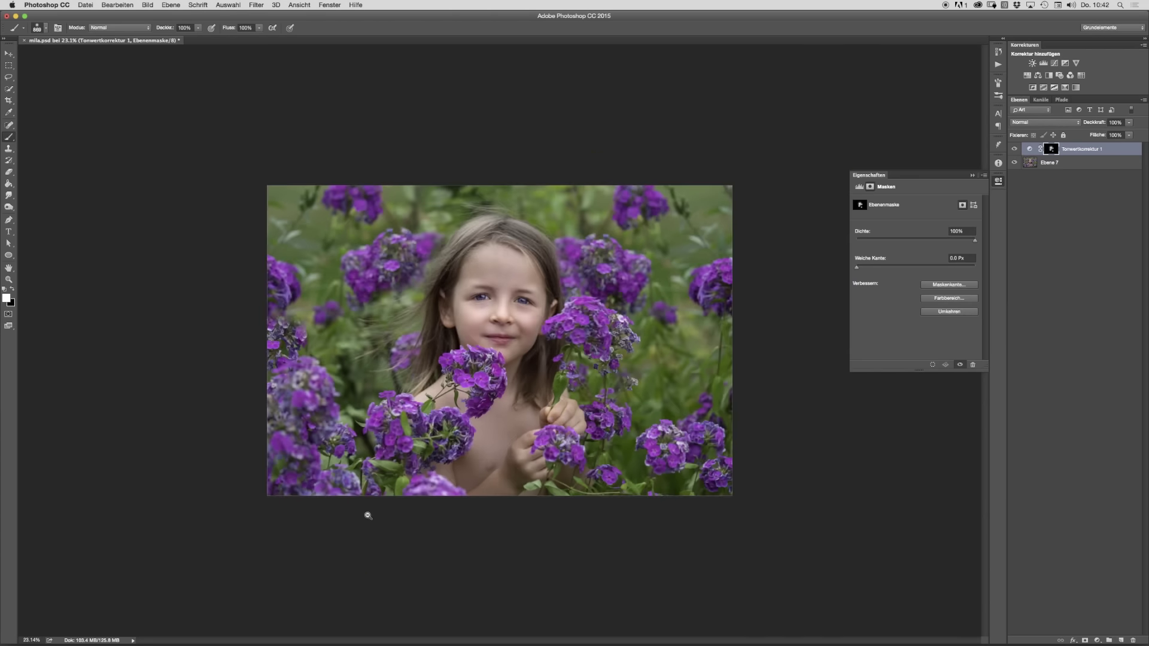
pyautogui.moveTo(568, 419); pyautogui.dragTo(598, 417)
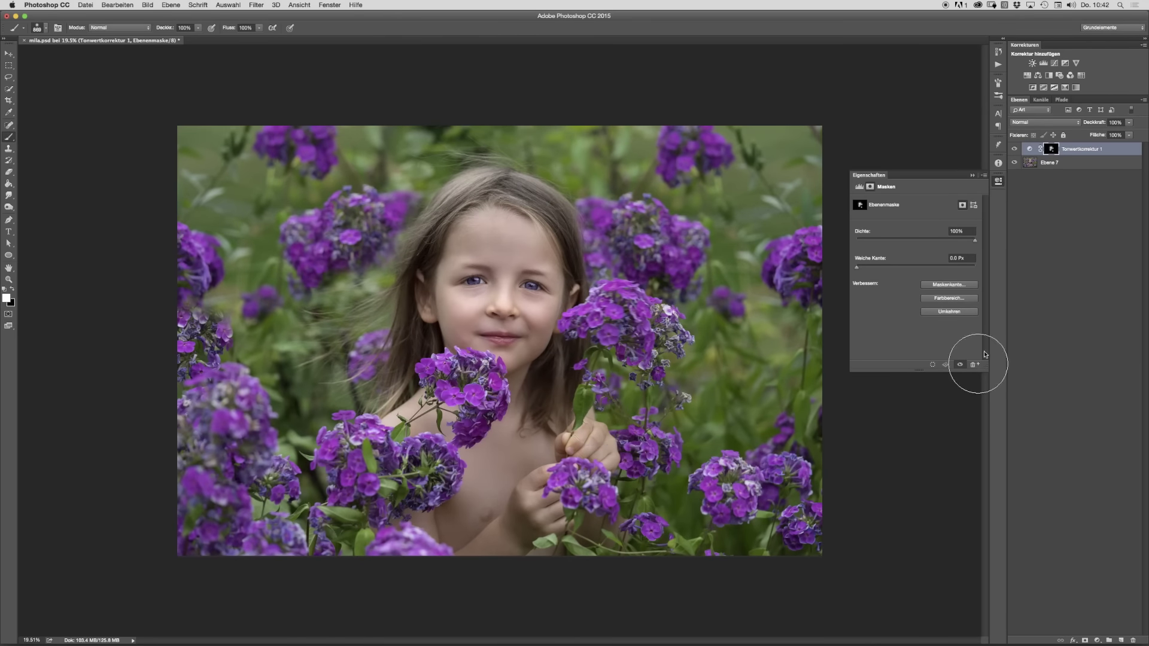
# Step: Add a Kurven adjustment layer and darken the midtones by pulling the curve point at input 135 down to output 116
pyautogui.click(1054, 64)
pyautogui.moveTo(925, 273); pyautogui.dragTo(928, 278)
pyautogui.click(1051, 149)
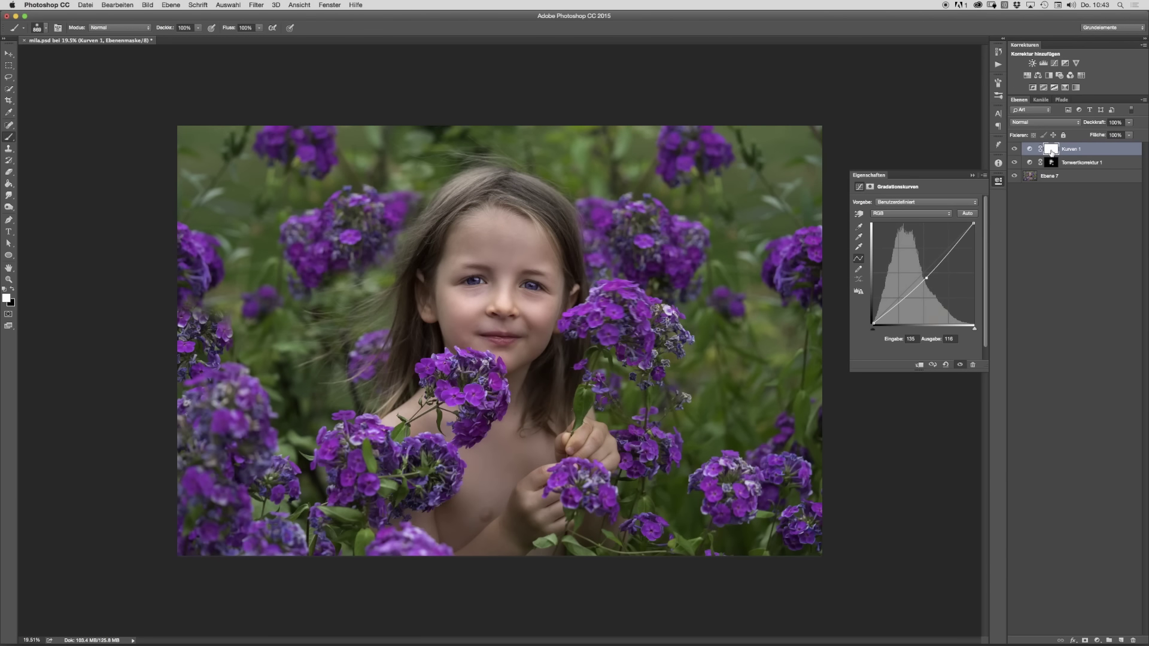
pyautogui.click(1030, 222)
pyautogui.click(999, 180)
# Step: Mask the Kurven darkening off the girl in the image centre with very large black brush dabs, leaving the edges darkened as a vignette
pyautogui.click(1054, 153)
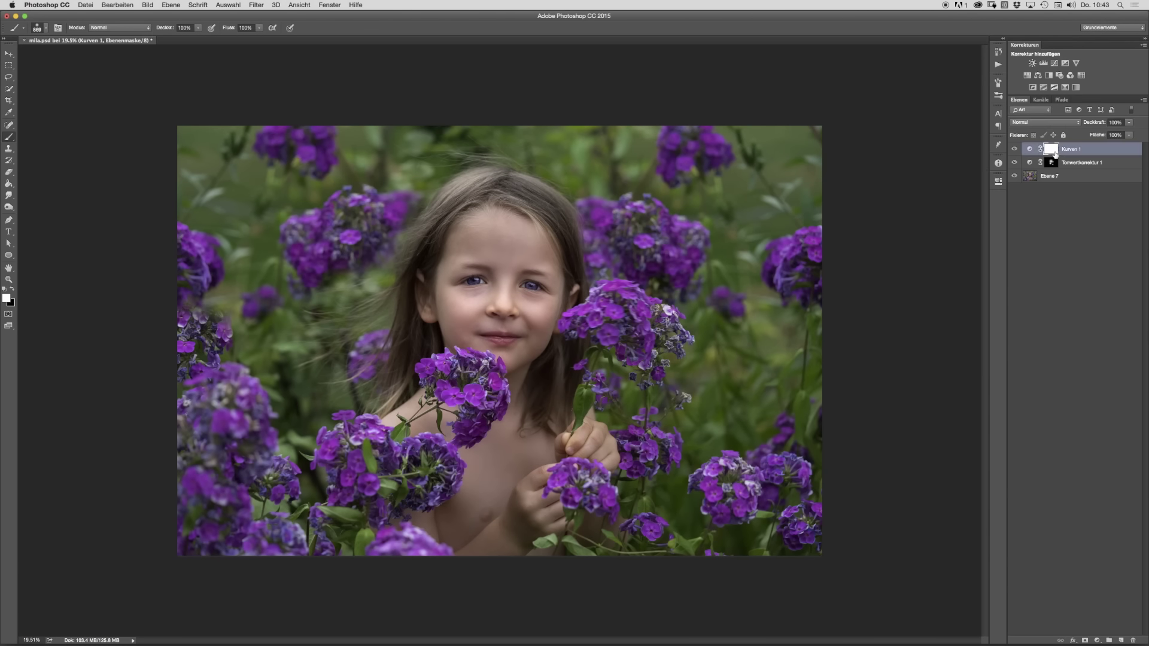
pyautogui.moveTo(468, 355); pyautogui.dragTo(557, 366)
pyautogui.press('x')
pyautogui.moveTo(493, 321); pyautogui.dragTo(528, 337)
pyautogui.moveTo(500, 358); pyautogui.dragTo(512, 375)
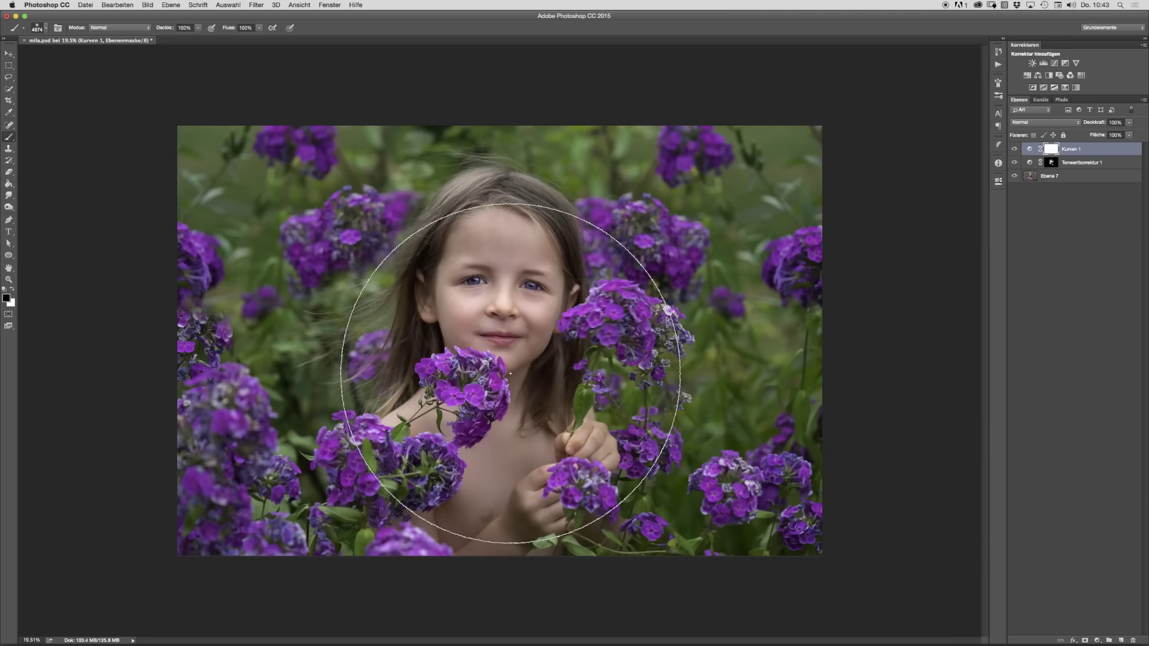
pyautogui.click(521, 368)
pyautogui.press('super+minus')
pyautogui.moveTo(512, 377)
pyautogui.mouseDown()
pyautogui.moveTo(464, 411)
pyautogui.moveTo(495, 390)
pyautogui.moveTo(467, 401)
pyautogui.mouseUp()
pyautogui.press('super+plus')
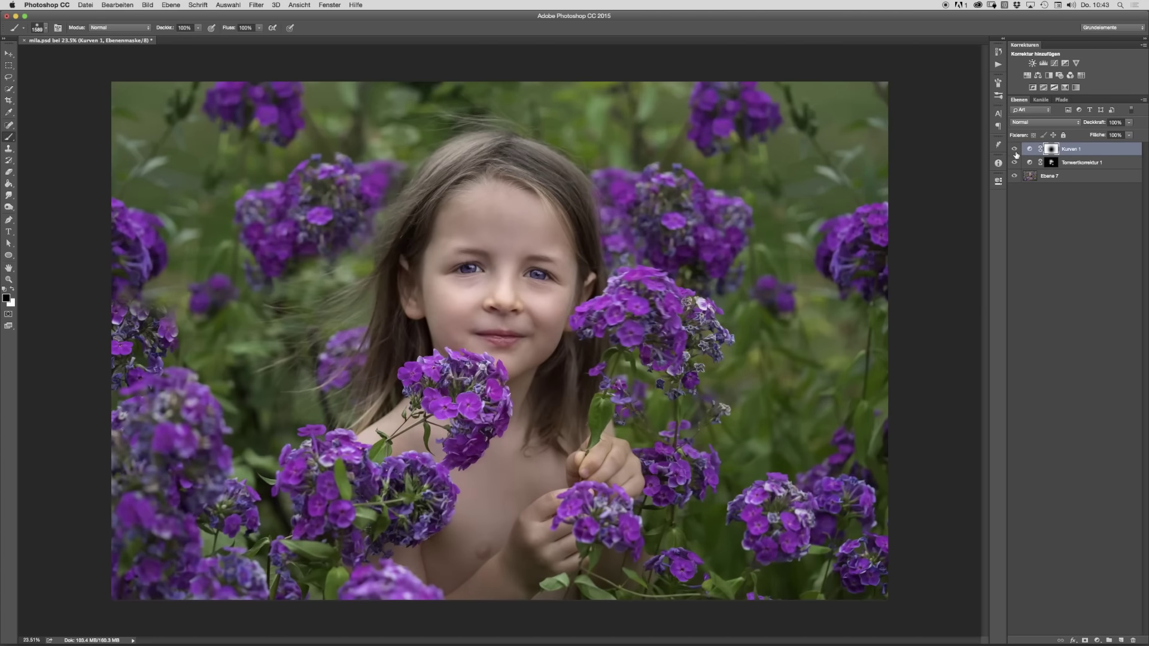
# Step: Compare the portrait with and without the Kurven and Tonwertkorrektur layers, including in a reduced view
pyautogui.moveTo(1015, 149); pyautogui.dragTo(1014, 162)
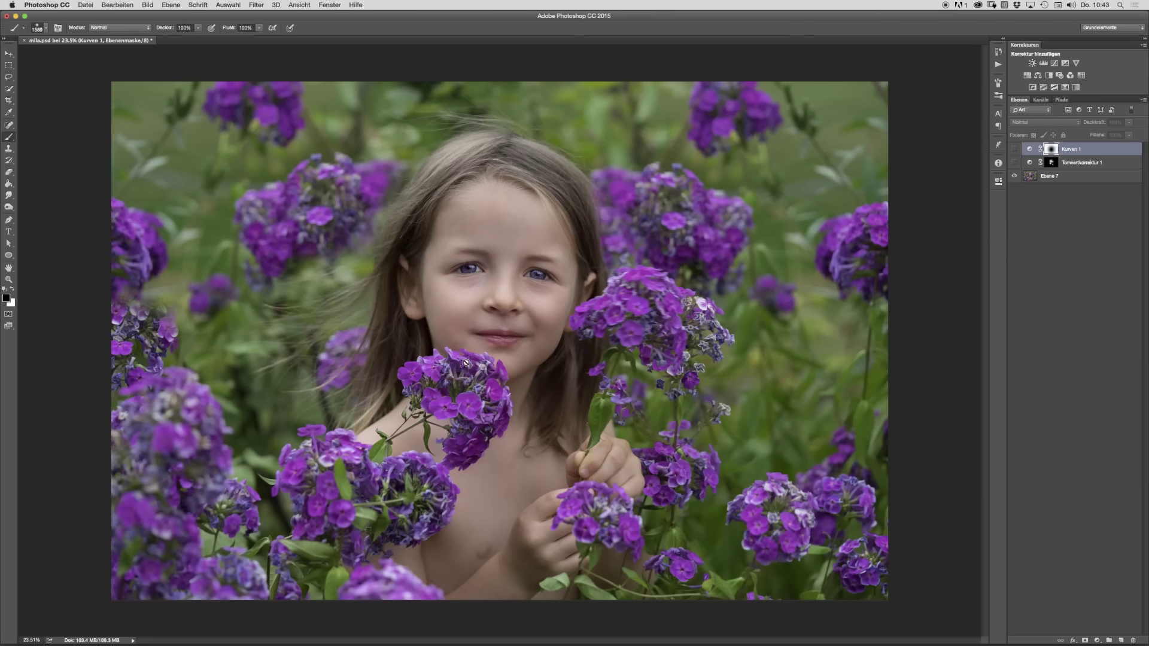
pyautogui.moveTo(1014, 149); pyautogui.dragTo(1014, 162)
pyautogui.moveTo(443, 521); pyautogui.dragTo(401, 528)
pyautogui.moveTo(564, 431); pyautogui.dragTo(593, 435)
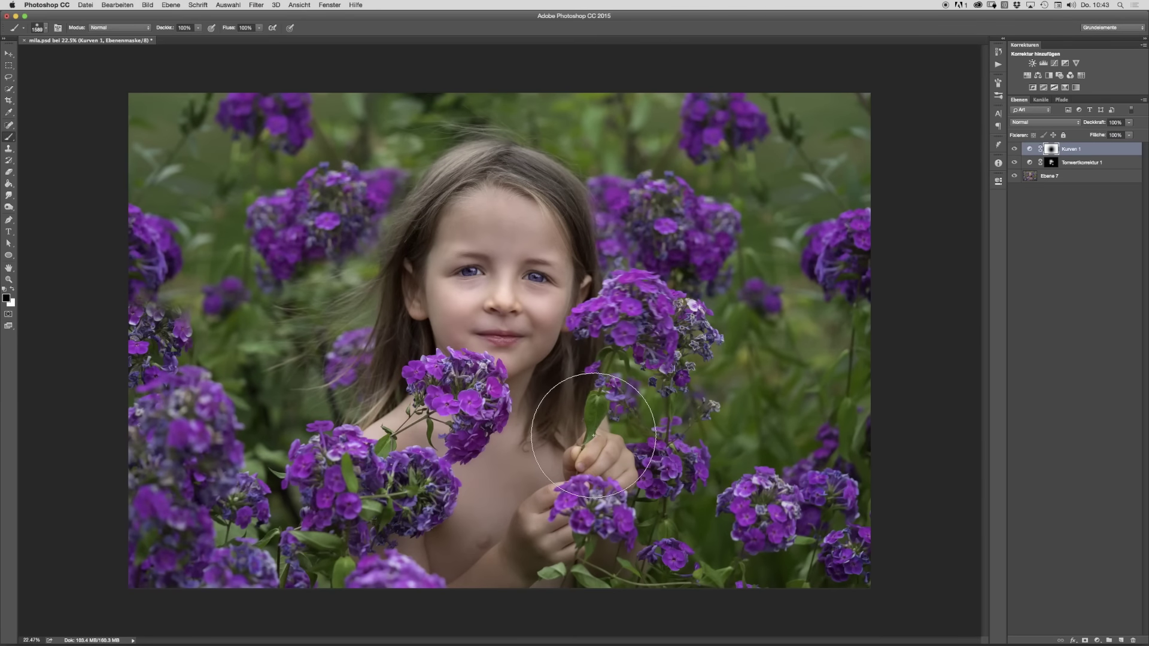
pyautogui.moveTo(520, 335); pyautogui.dragTo(492, 336)
pyautogui.moveTo(492, 472)
pyautogui.mouseDown()
pyautogui.moveTo(431, 479)
pyautogui.moveTo(453, 483)
pyautogui.mouseUp()
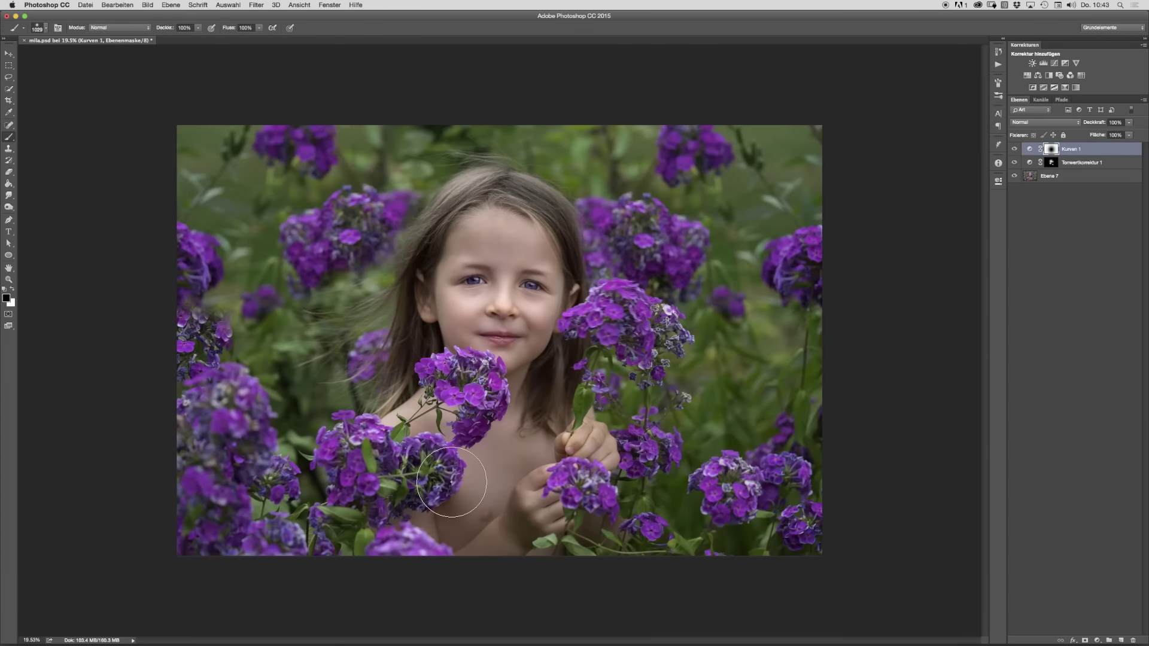
pyautogui.moveTo(501, 418); pyautogui.dragTo(514, 421)
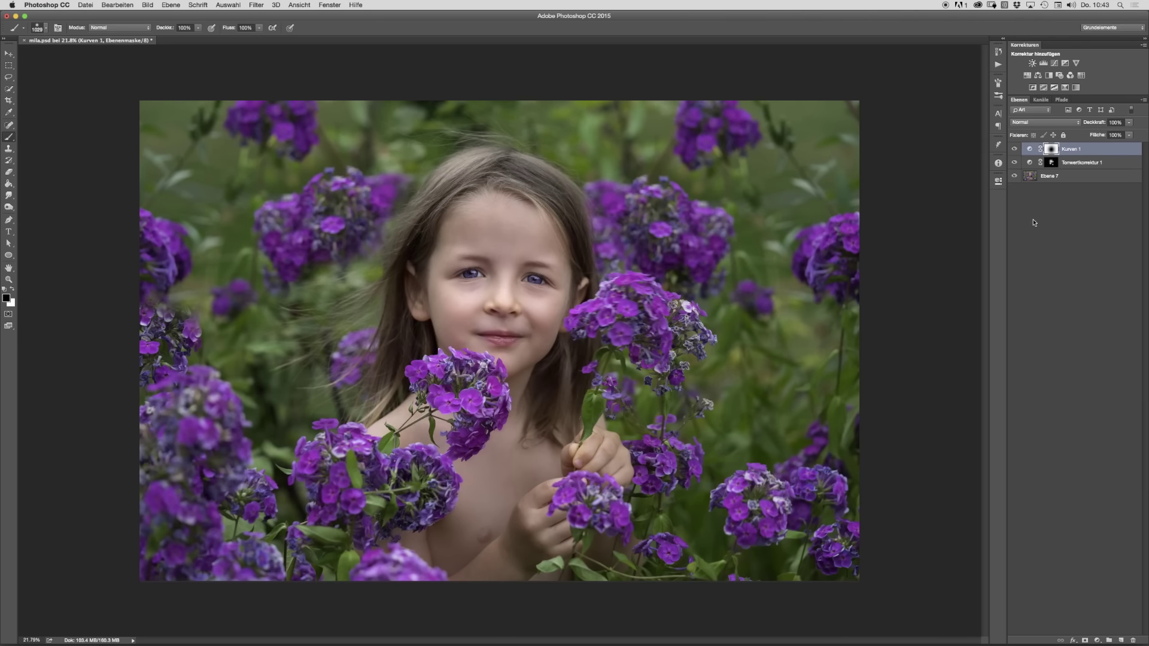
# Step: Stamp all visible layers into a new layer and delete Kurven 1, Tonwertkorrektur 1 and Ebene 7 beneath it
pyautogui.press('alt+shift+super+e')
pyautogui.click(1070, 164)
pyautogui.keyDown('shift'); pyautogui.click(1069, 192); pyautogui.keyUp('shift')
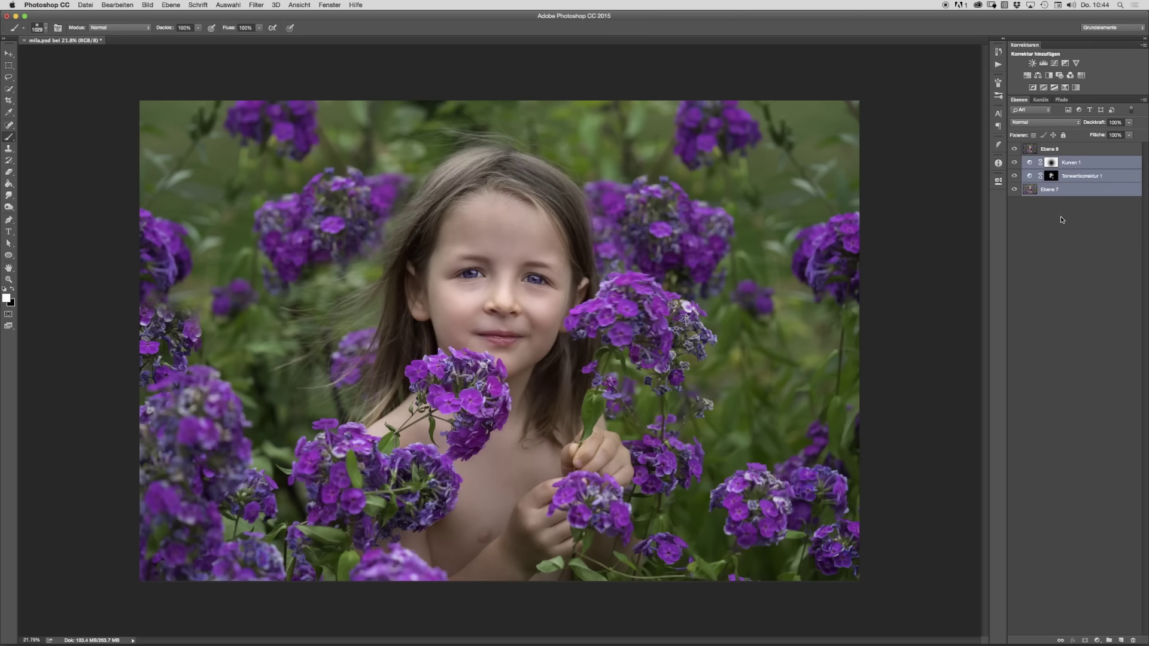
pyautogui.press('Delete')
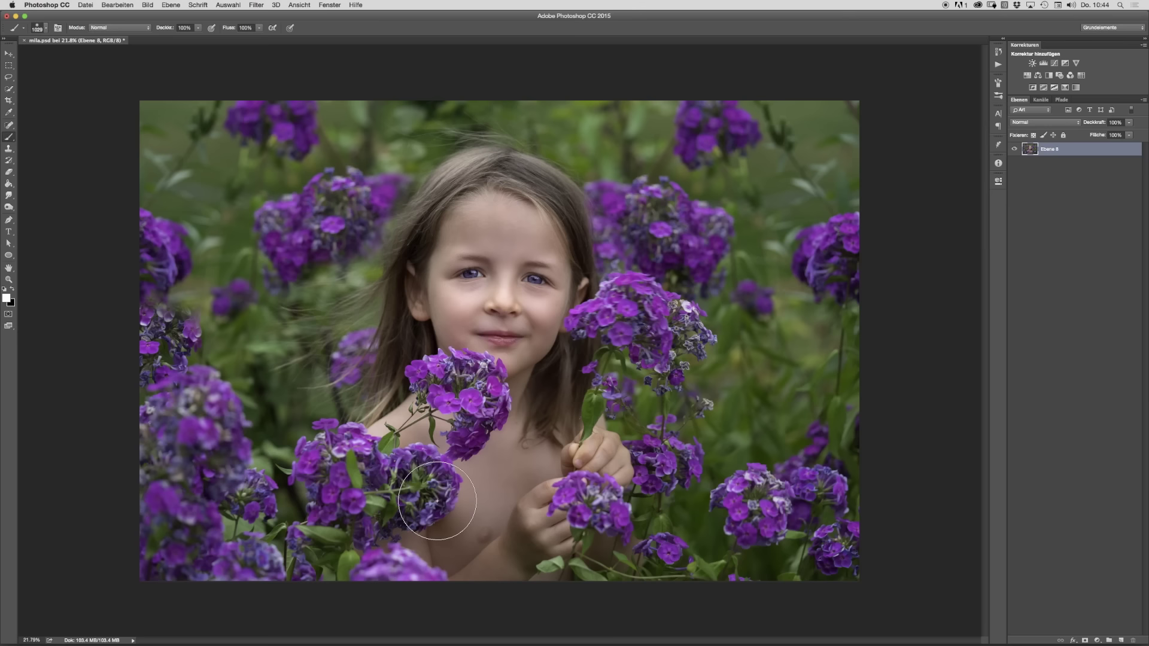
pyautogui.click(257, 5)
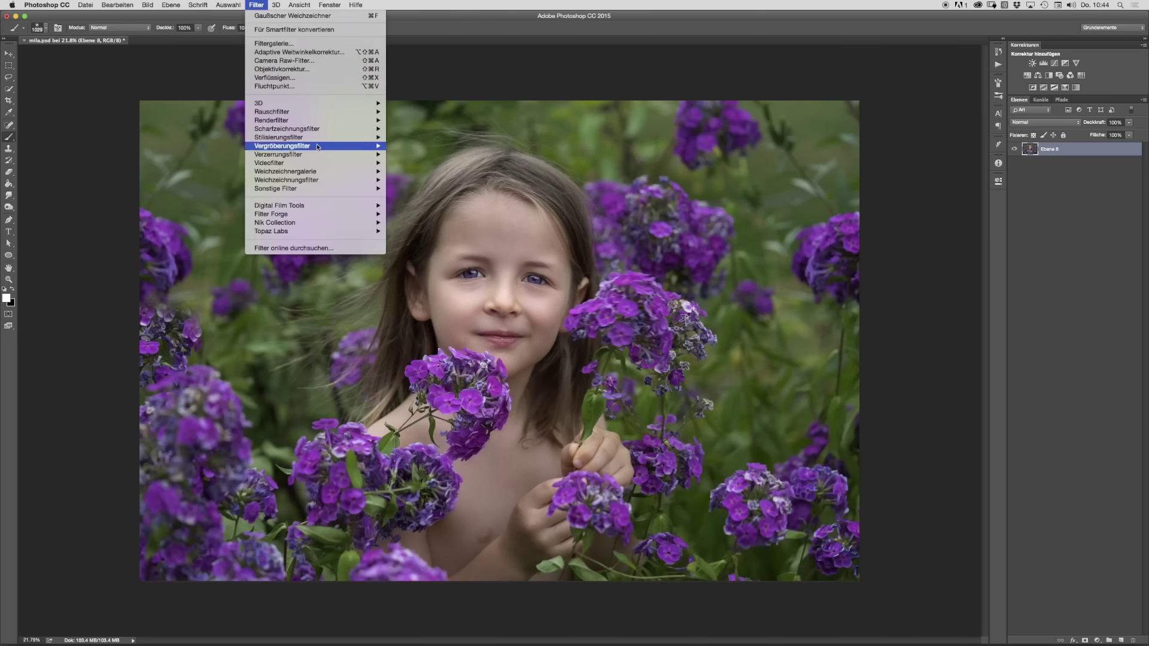
pyautogui.moveTo(338, 164)
pyautogui.click(895, 250)
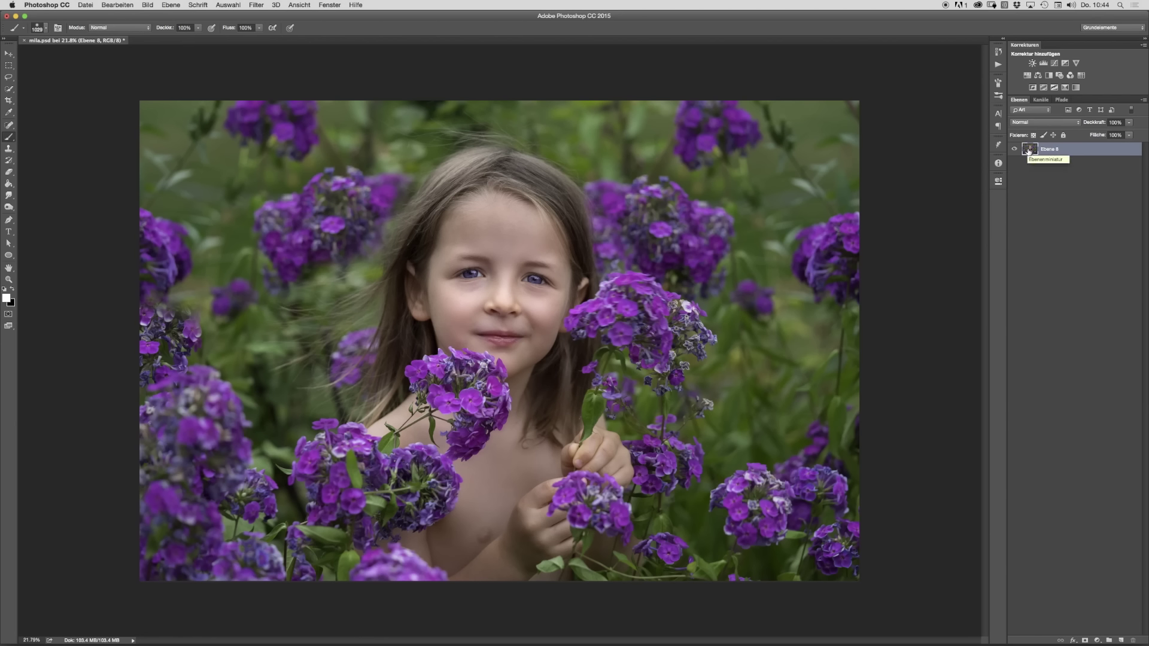
# Step: Duplicate the merged portrait layer and open the copy in the Color Efex Pro 4 filter
pyautogui.press('super+j')
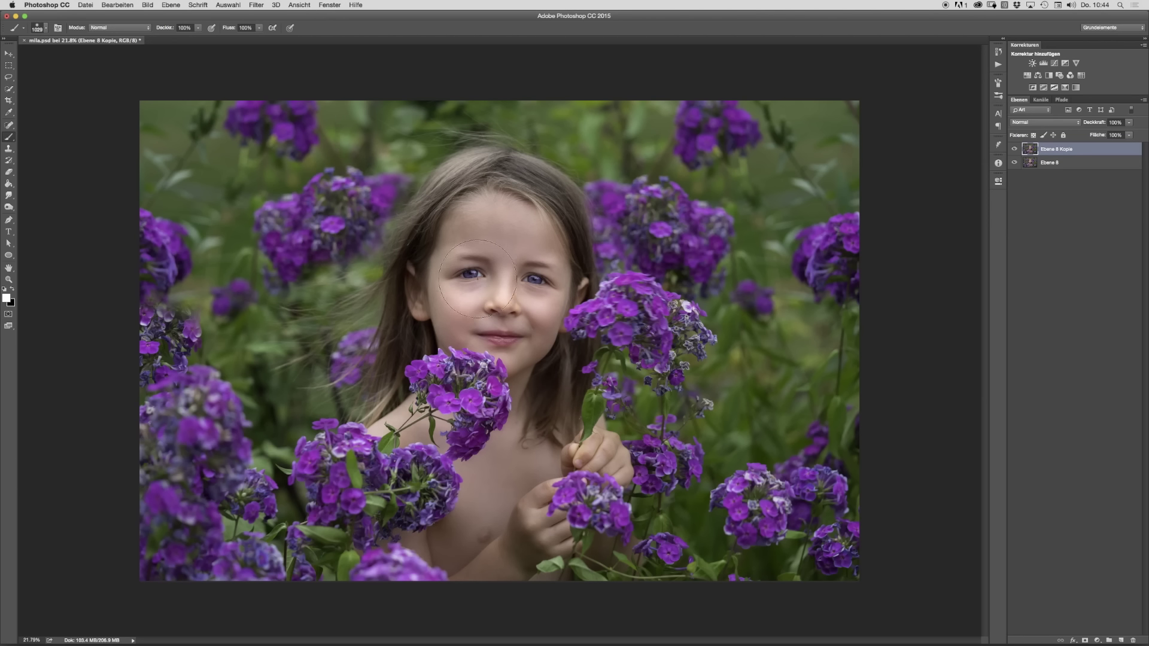
pyautogui.click(257, 6)
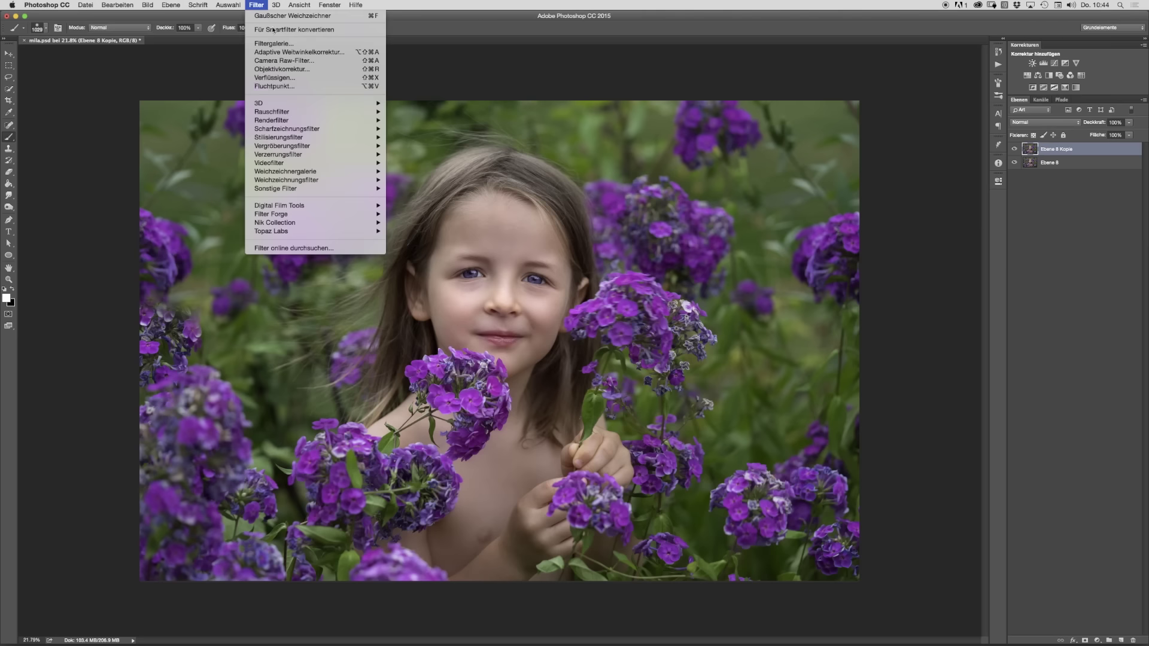
pyautogui.moveTo(294, 224)
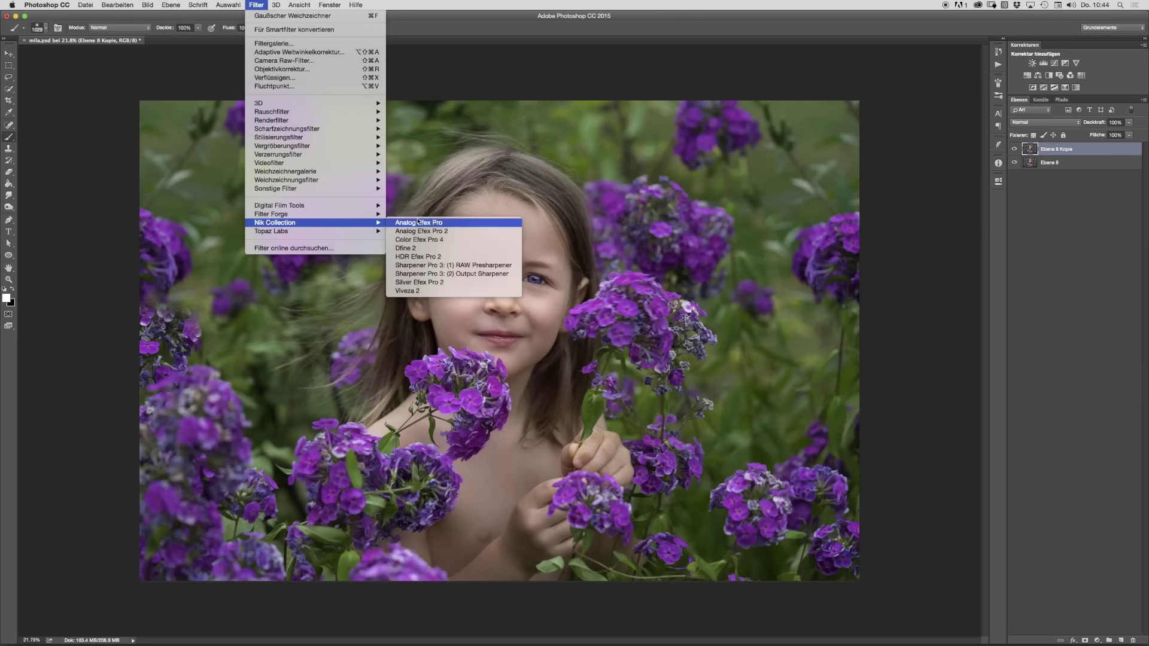
pyautogui.click(443, 242)
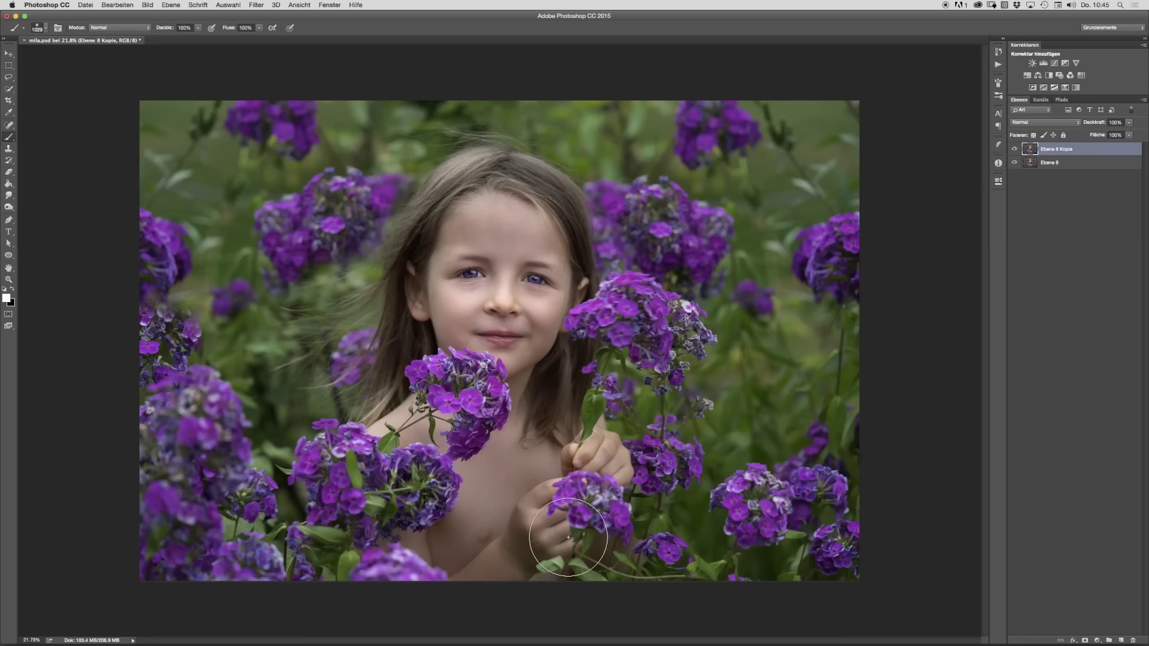
pyautogui.press('super+f')
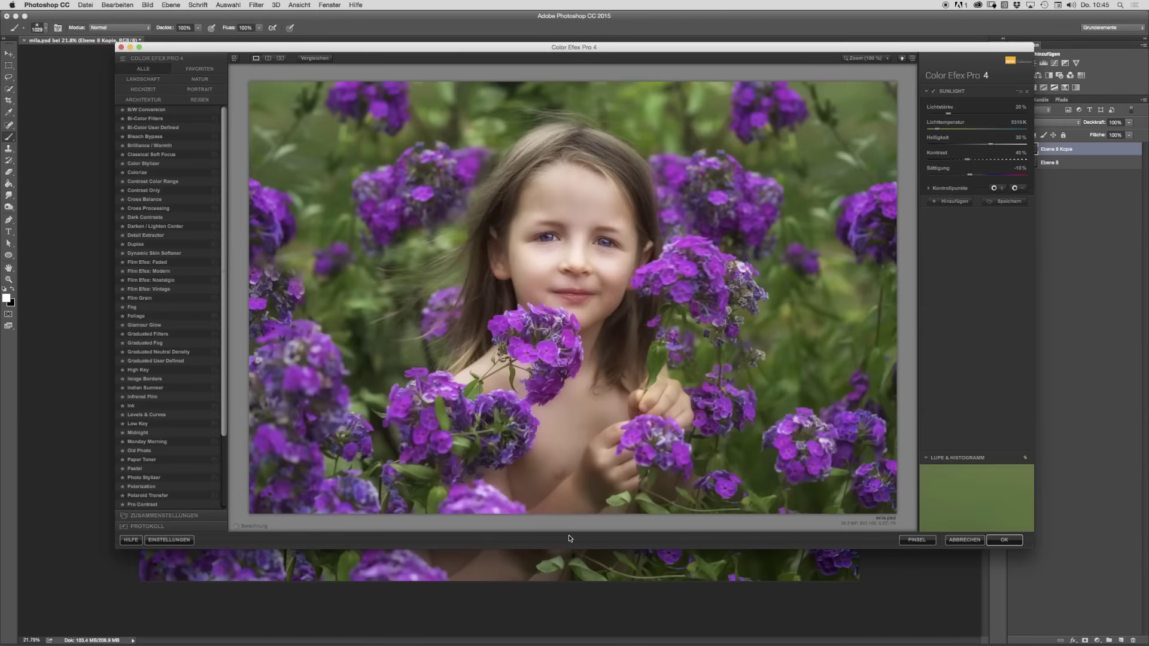
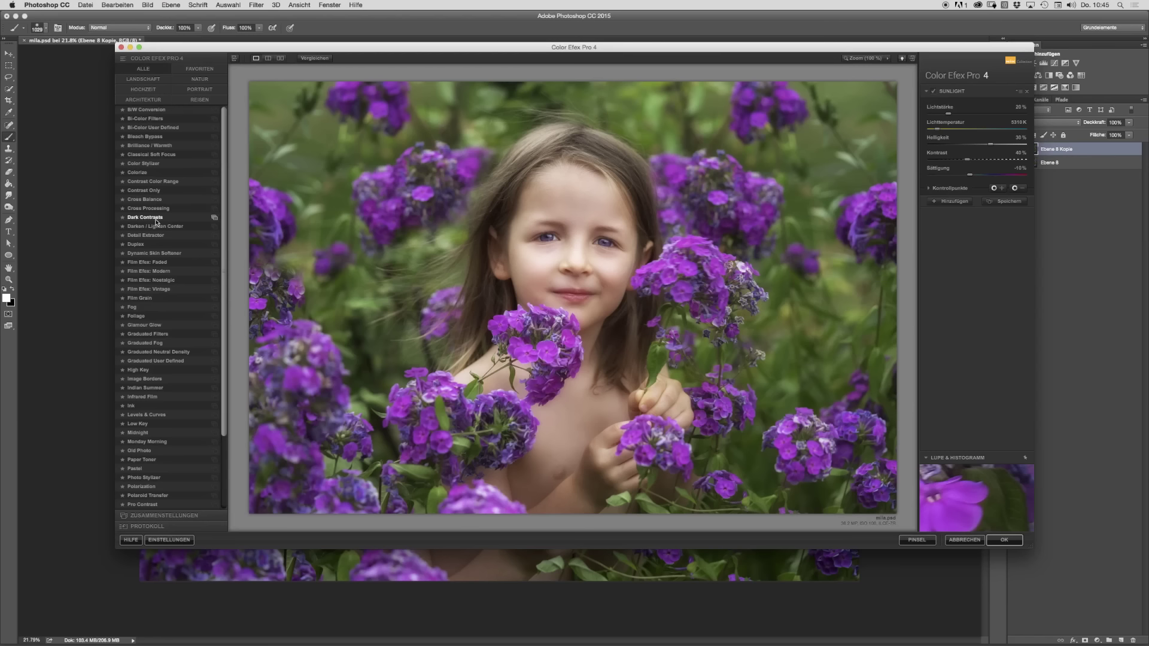
# Step: Choose the Detail Extractor effect, compare it with the original image and apply it to the layer copy
pyautogui.click(158, 236)
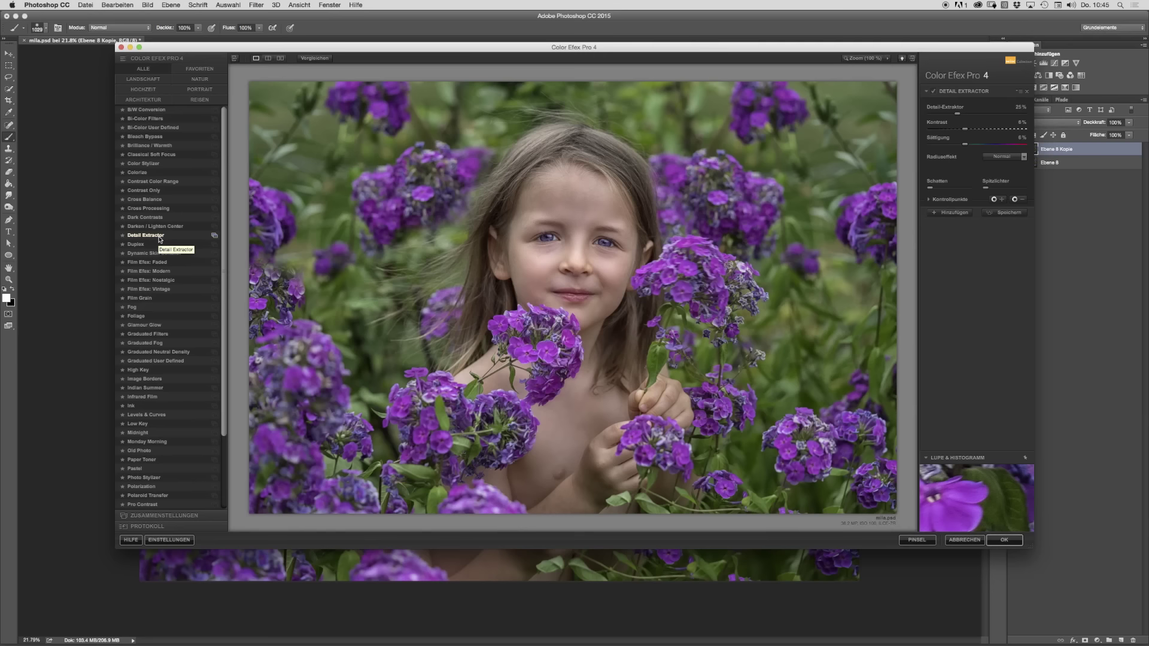
pyautogui.click(320, 62)
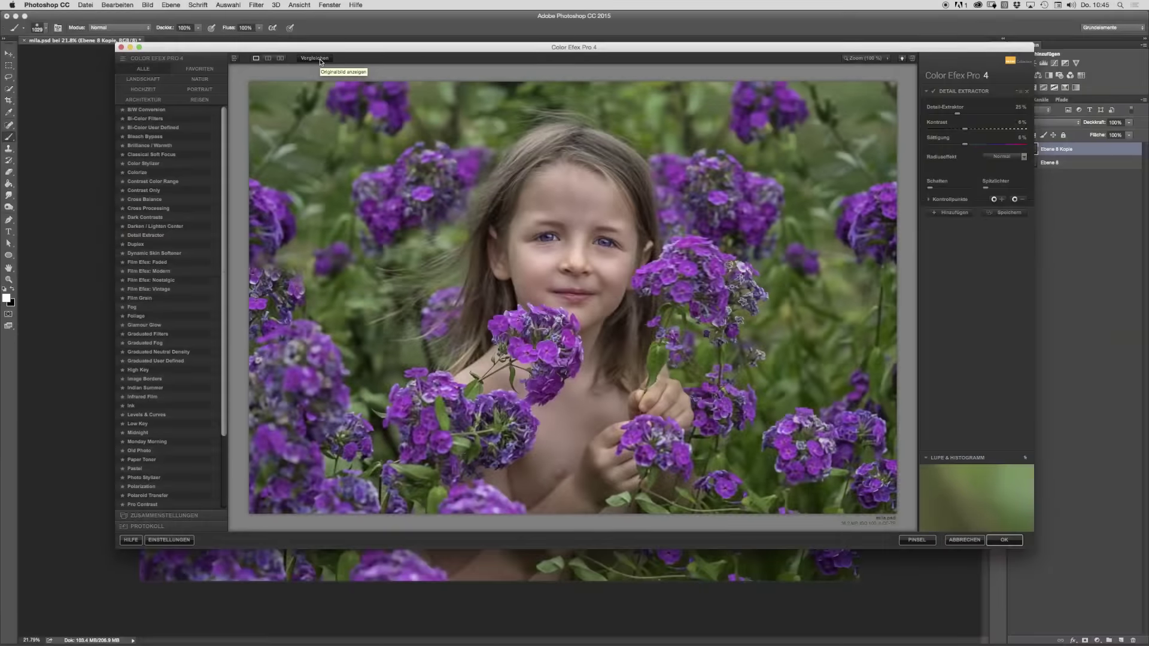
pyautogui.click(320, 60)
pyautogui.click(320, 59)
pyautogui.click(320, 60)
pyautogui.click(321, 60)
pyautogui.click(320, 60)
pyautogui.click(320, 60)
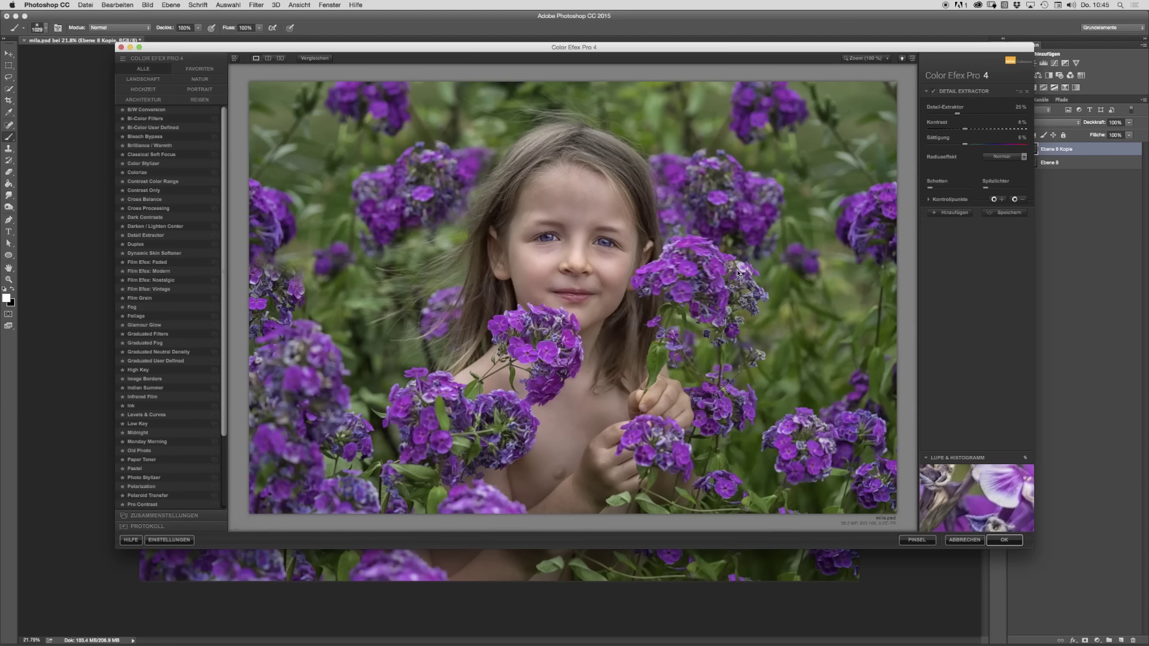
pyautogui.click(998, 541)
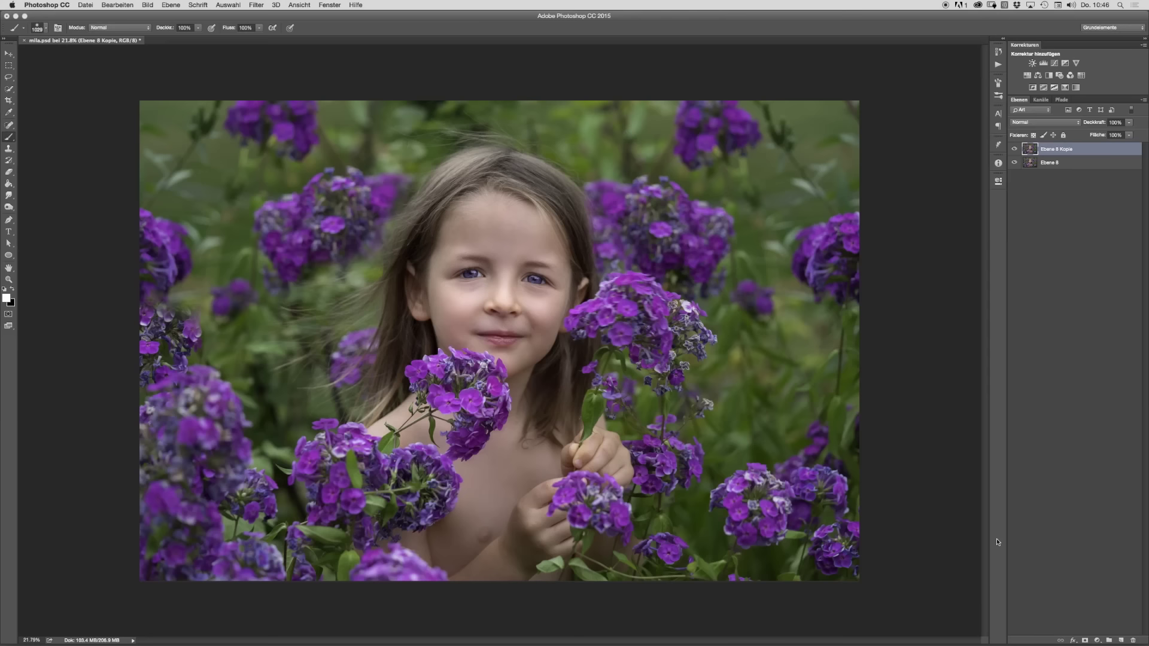
# Step: Compare the portrait with and without the Detail Extractor layer
pyautogui.click(1015, 150)
pyautogui.click(1014, 150)
pyautogui.click(1014, 149)
pyautogui.click(1014, 150)
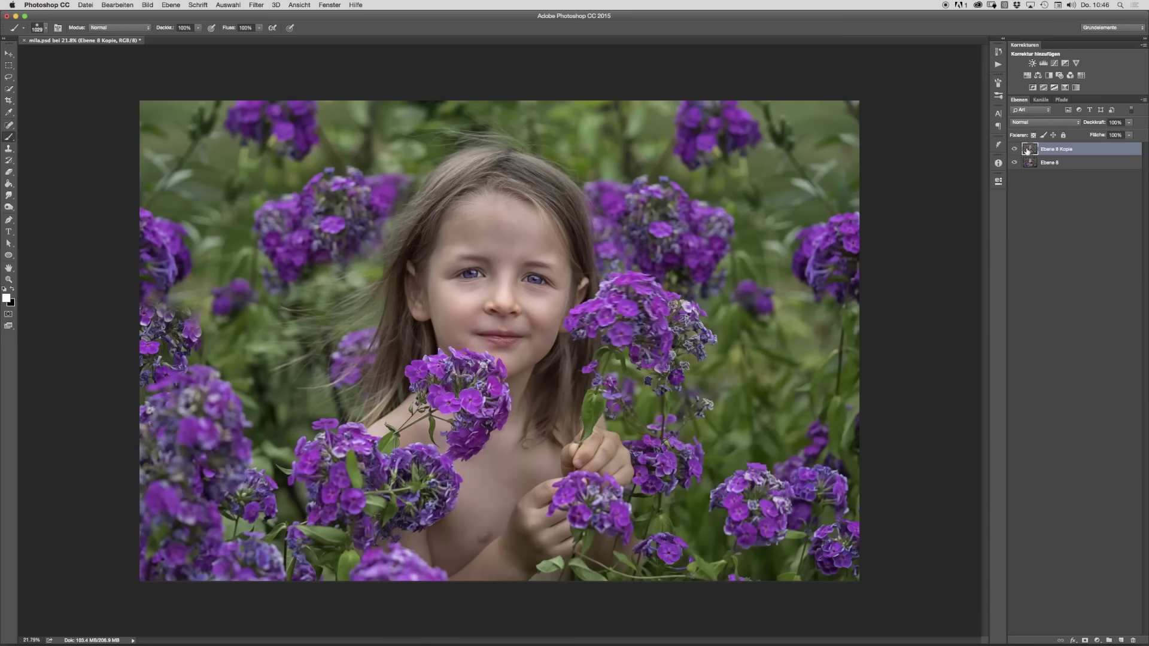
# Step: Add a layer mask to Ebene 8 Kopie and invert it to black to hide the Detail Extractor effect
pyautogui.click(1085, 641)
pyautogui.press('x')
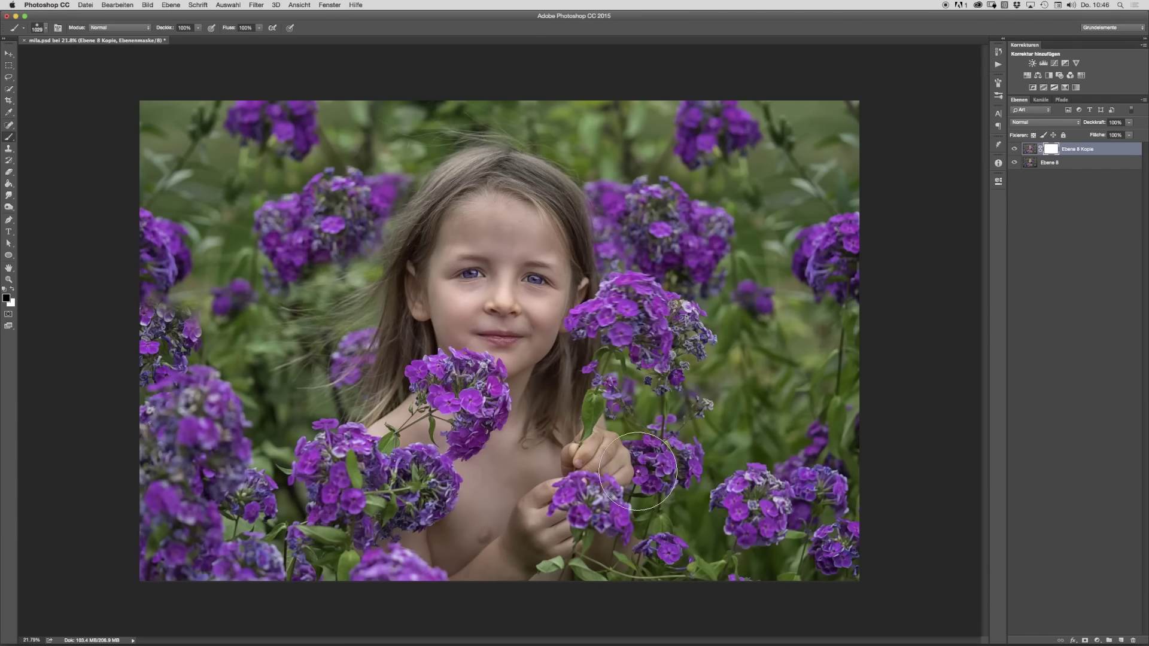
pyautogui.doubleClick(1052, 153)
pyautogui.press('super+i')
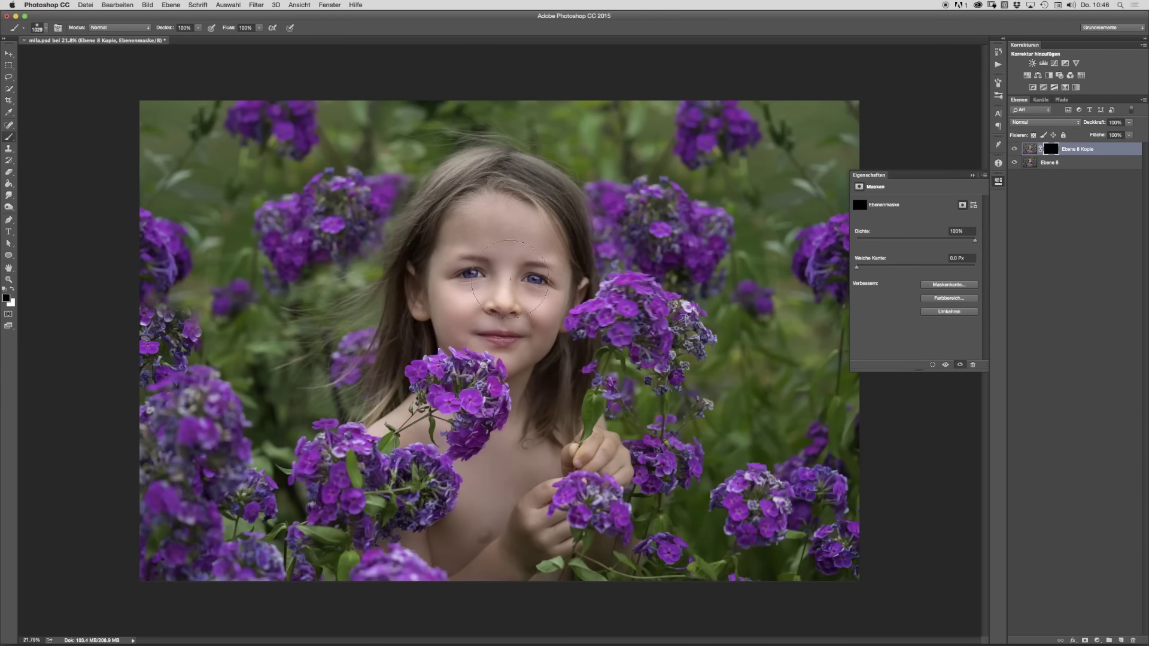
# Step: Reveal the extracted detail in the irises by painting on the mask with a small white brush
pyautogui.moveTo(501, 274)
pyautogui.mouseDown()
pyautogui.moveTo(485, 270)
pyautogui.moveTo(548, 288)
pyautogui.mouseUp()
pyautogui.moveTo(465, 357)
pyautogui.mouseDown()
pyautogui.moveTo(413, 343)
pyautogui.moveTo(402, 327)
pyautogui.moveTo(404, 339)
pyautogui.moveTo(405, 329)
pyautogui.moveTo(464, 344)
pyautogui.moveTo(484, 318)
pyautogui.moveTo(479, 345)
pyautogui.mouseUp()
pyautogui.press('x')
pyautogui.moveTo(429, 400)
pyautogui.mouseDown()
pyautogui.moveTo(360, 416)
pyautogui.moveTo(380, 467)
pyautogui.moveTo(414, 455)
pyautogui.moveTo(356, 452)
pyautogui.mouseUp()
pyautogui.moveTo(505, 444); pyautogui.dragTo(529, 402)
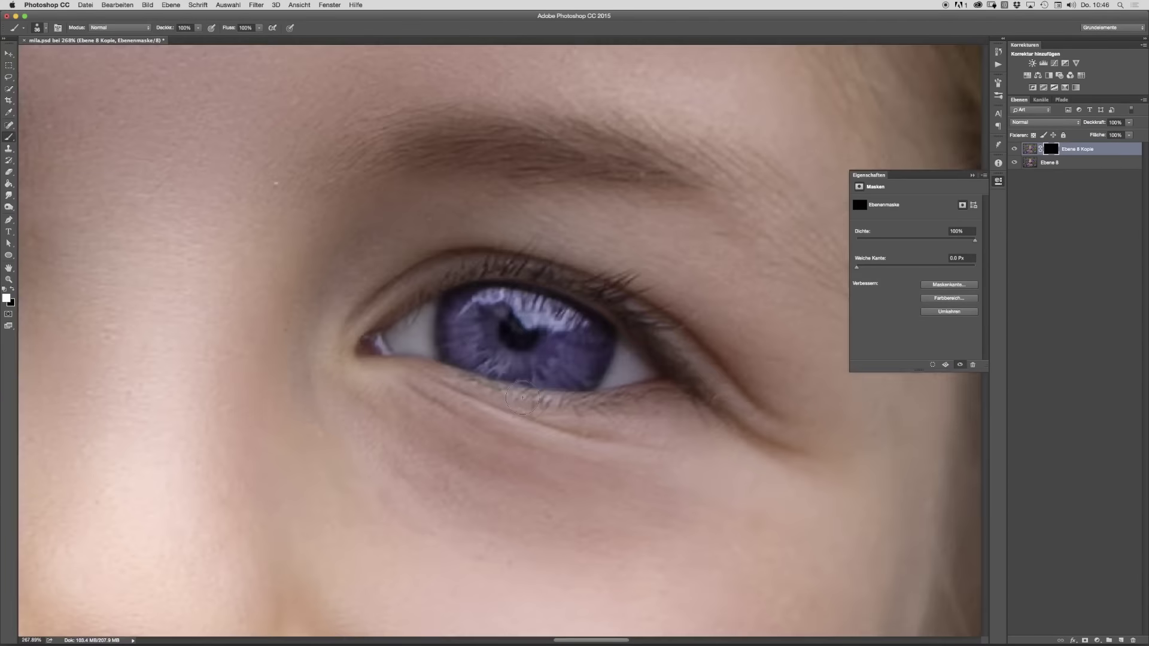
pyautogui.moveTo(465, 326)
pyautogui.mouseDown()
pyautogui.moveTo(487, 354)
pyautogui.moveTo(523, 367)
pyautogui.mouseUp()
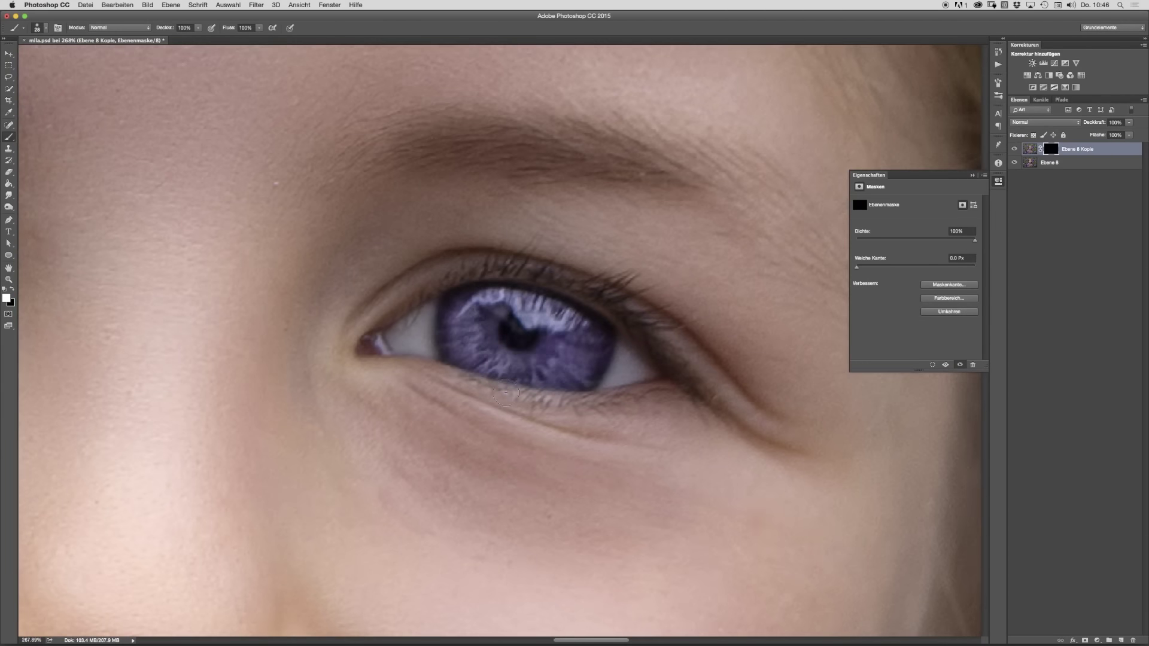
pyautogui.press('super+0')
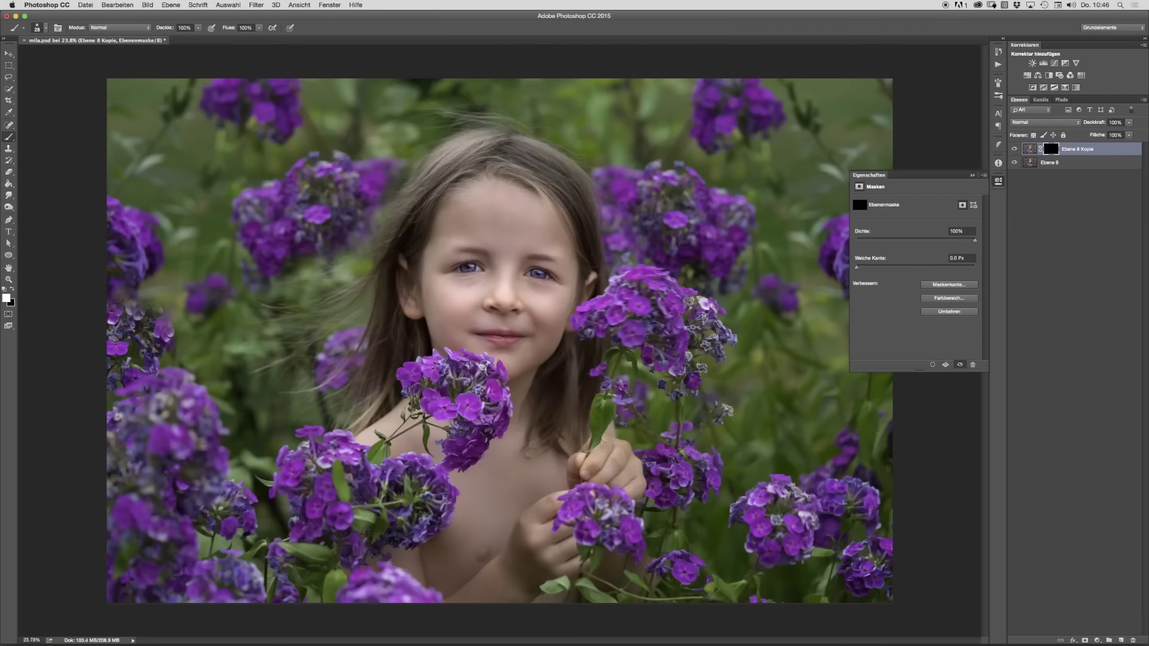
# Step: Reveal the extracted detail in the hair on top of the head with a larger white brush at 100% opacity
pyautogui.moveTo(536, 248); pyautogui.dragTo(555, 262)
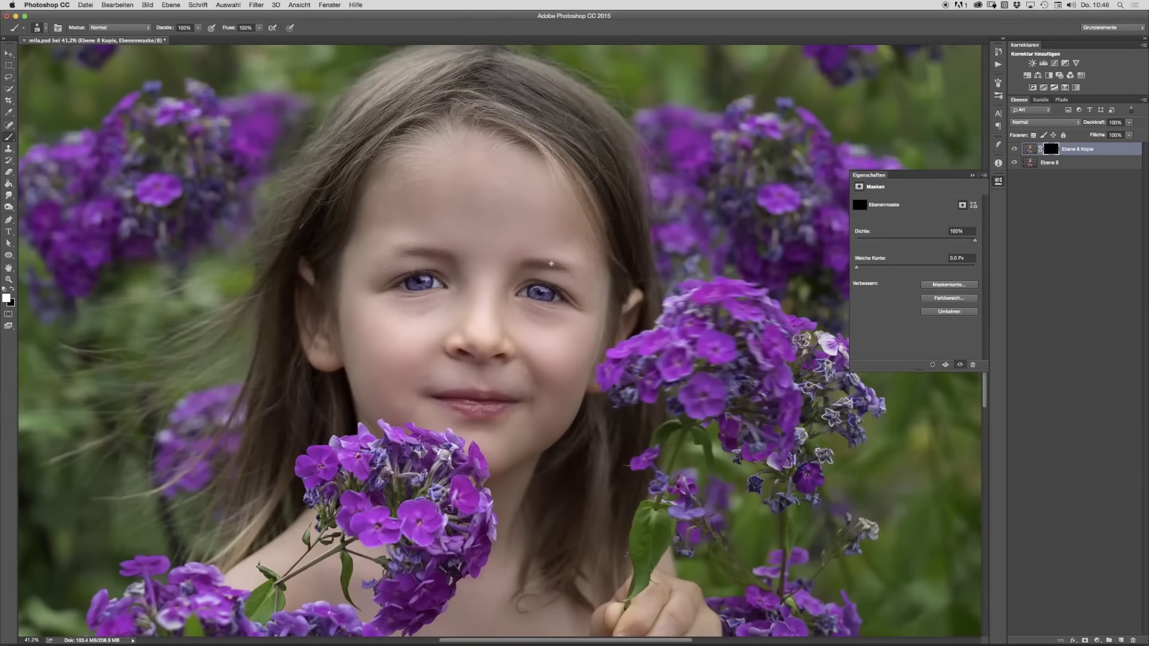
pyautogui.moveTo(198, 29); pyautogui.dragTo(180, 48)
pyautogui.press('x')
pyautogui.moveTo(513, 113); pyautogui.dragTo(521, 114)
pyautogui.press('x')
pyautogui.click(198, 28)
pyautogui.click(231, 37)
pyautogui.moveTo(305, 217)
pyautogui.mouseDown()
pyautogui.moveTo(379, 114)
pyautogui.moveTo(399, 114)
pyautogui.mouseUp()
pyautogui.moveTo(316, 192); pyautogui.dragTo(305, 192)
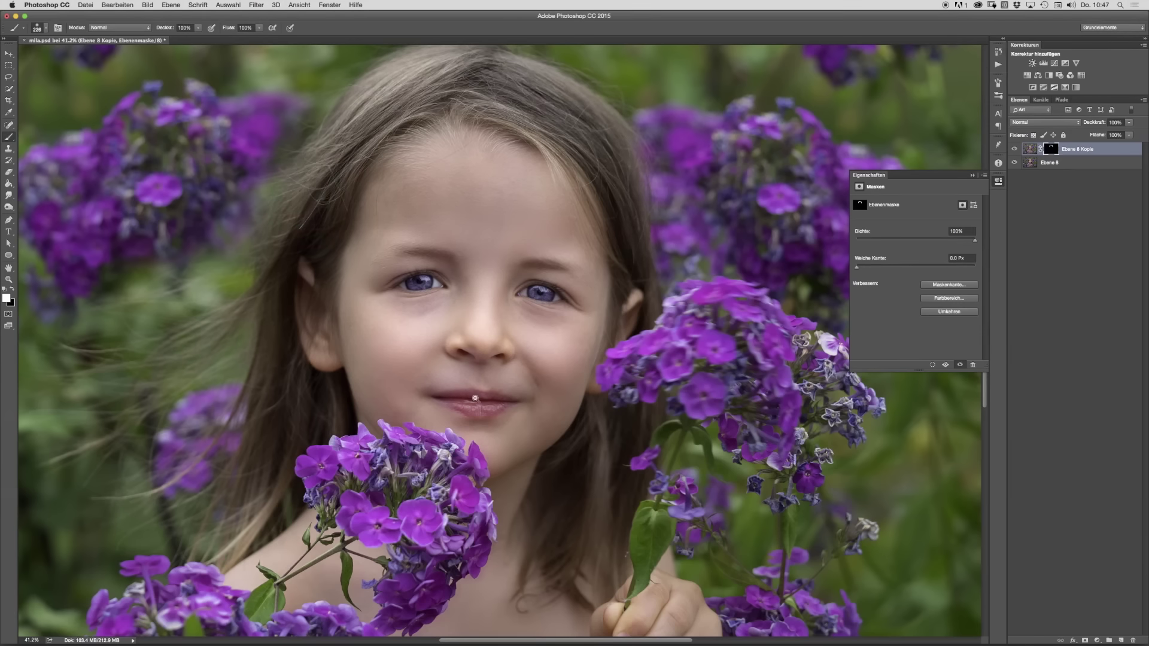
# Step: Paint the extracted detail into the lips and the long hair on both sides of the face, adjusting the white brush size
pyautogui.moveTo(472, 401); pyautogui.dragTo(401, 407)
pyautogui.scroll(2, 580, 316)
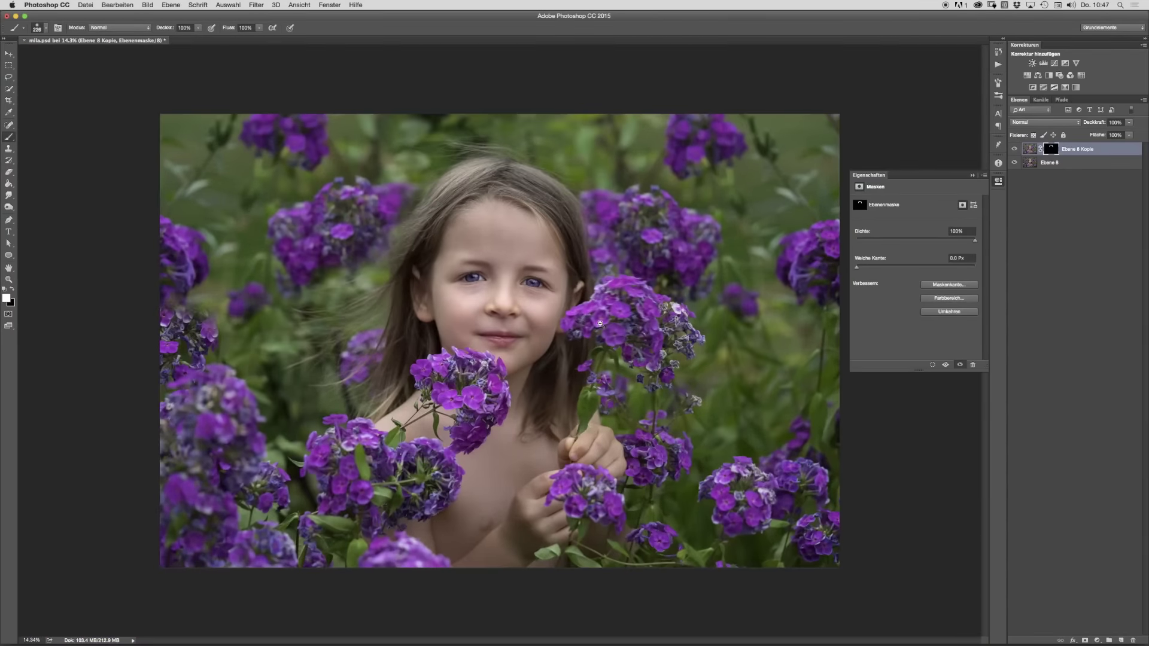
pyautogui.scroll(4, 589, 386)
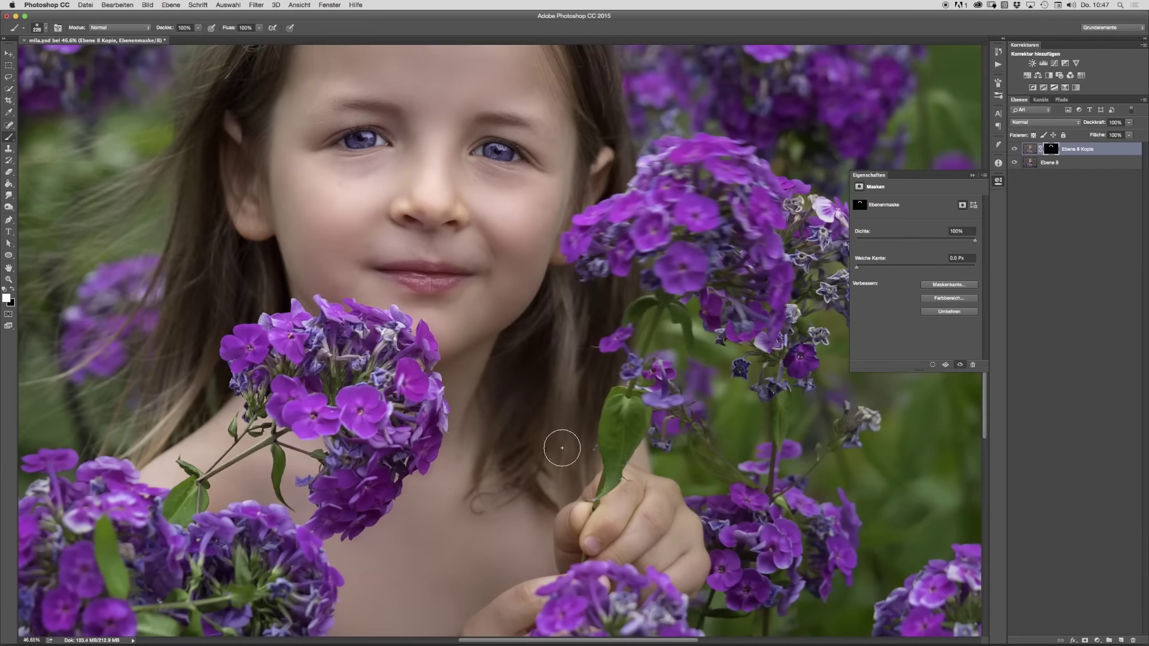
pyautogui.keyDown('ctrl'); pyautogui.keyDown('alt'); pyautogui.moveTo(572, 333); pyautogui.dragTo(622, 333); pyautogui.keyUp('alt'); pyautogui.keyUp('ctrl')
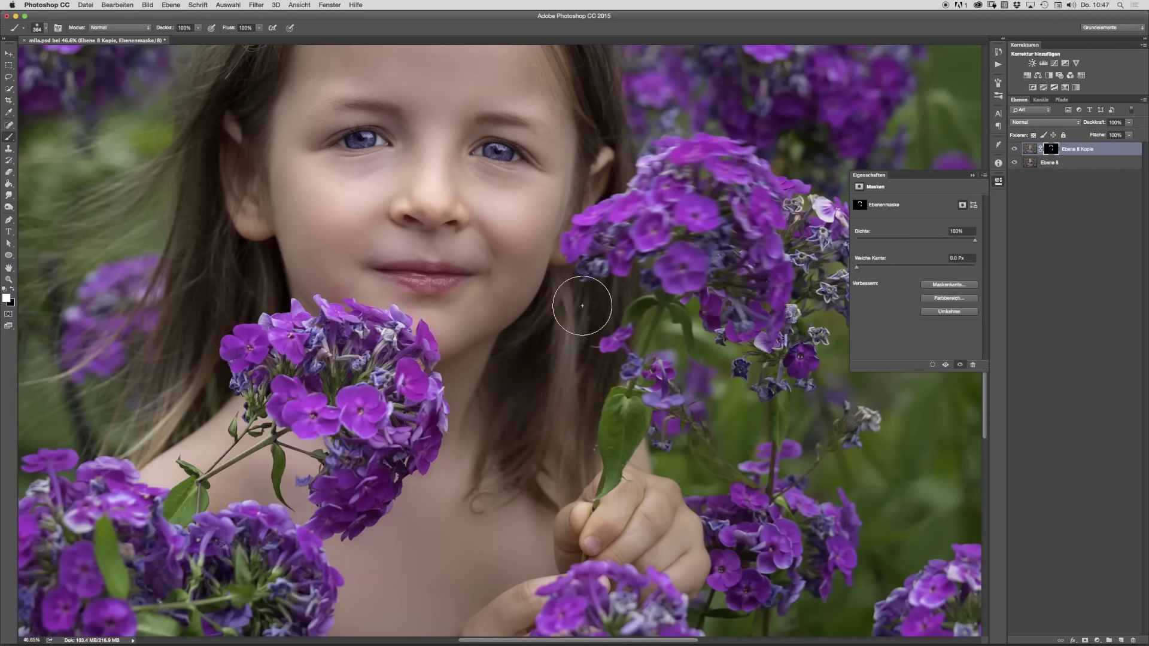
pyautogui.moveTo(200, 214); pyautogui.dragTo(163, 412)
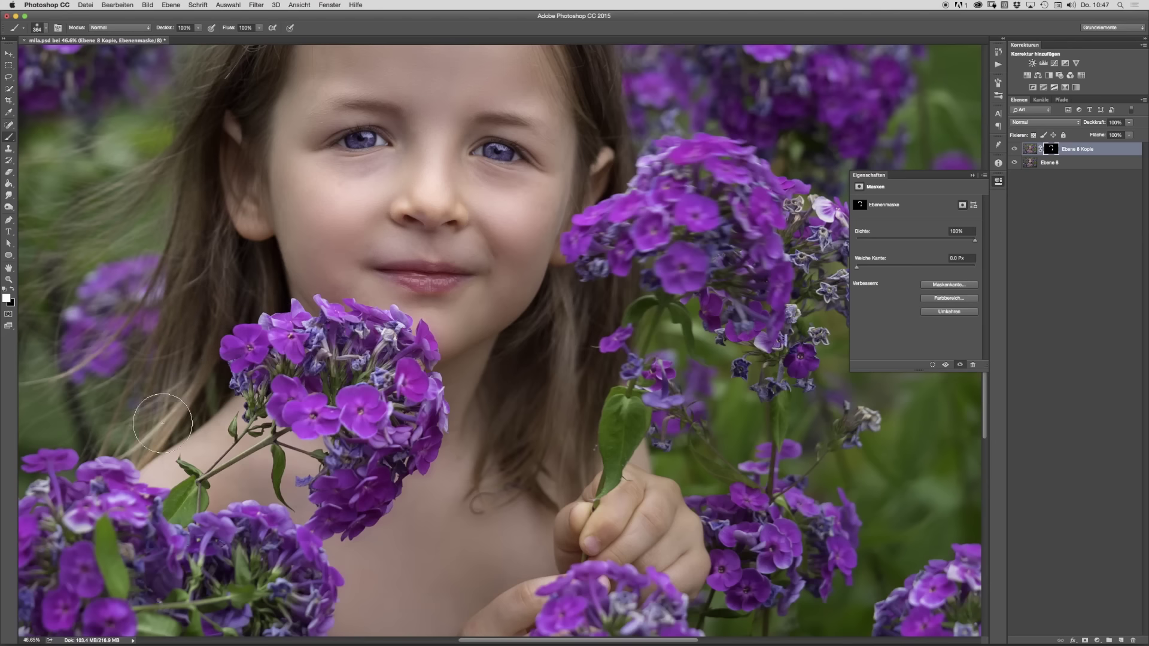
pyautogui.keyDown('ctrl'); pyautogui.keyDown('alt'); pyautogui.moveTo(243, 280); pyautogui.dragTo(238, 280); pyautogui.keyUp('alt'); pyautogui.keyUp('ctrl')
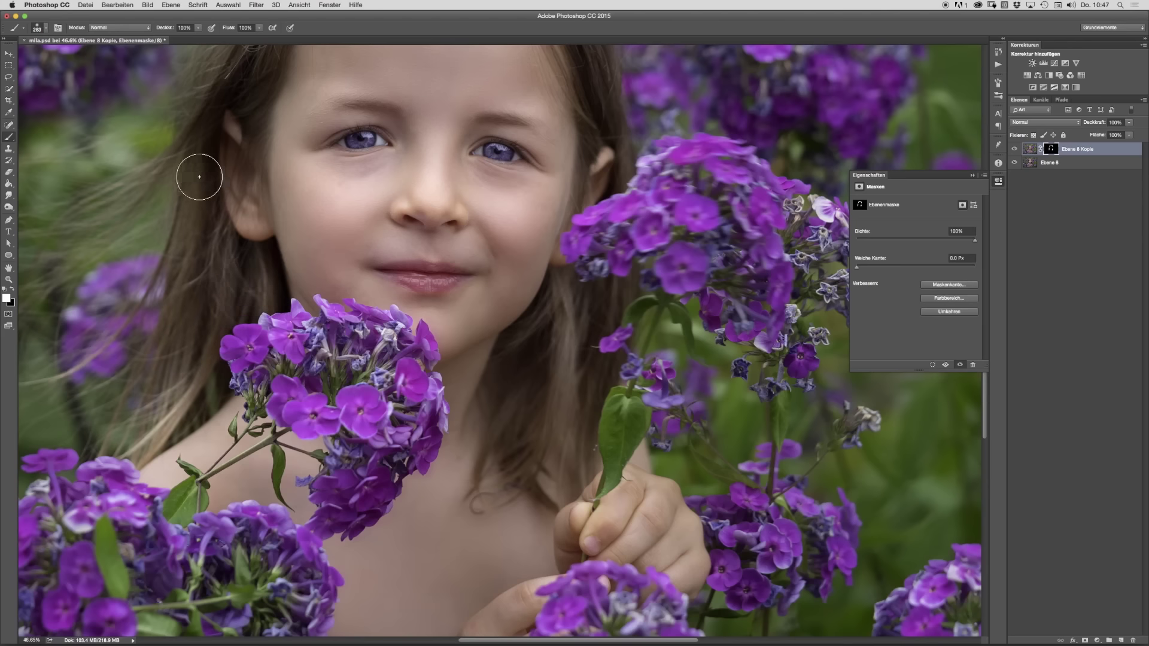
# Step: Reveal the extracted detail on the flower clusters around the girl with a resized white brush
pyautogui.keyDown('super'); pyautogui.moveTo(383, 440); pyautogui.dragTo(344, 457); pyautogui.keyUp('super')
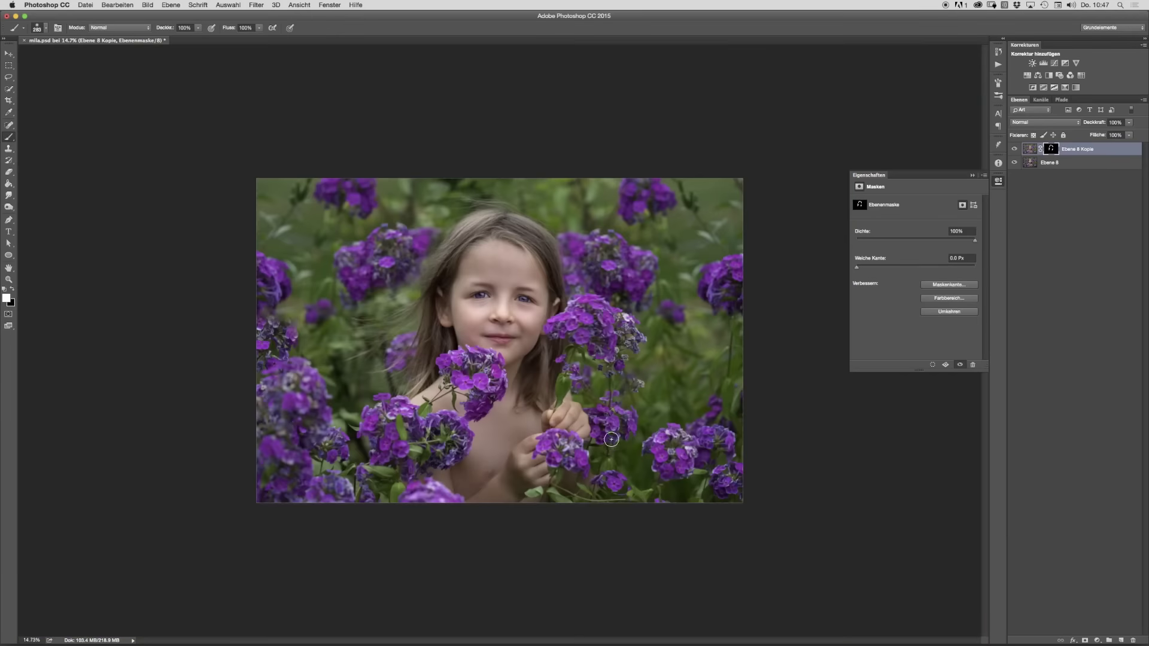
pyautogui.scroll(3, 610, 446)
pyautogui.keyDown('ctrl'); pyautogui.keyDown('alt'); pyautogui.moveTo(336, 297); pyautogui.dragTo(383, 297); pyautogui.keyUp('alt'); pyautogui.keyUp('ctrl')
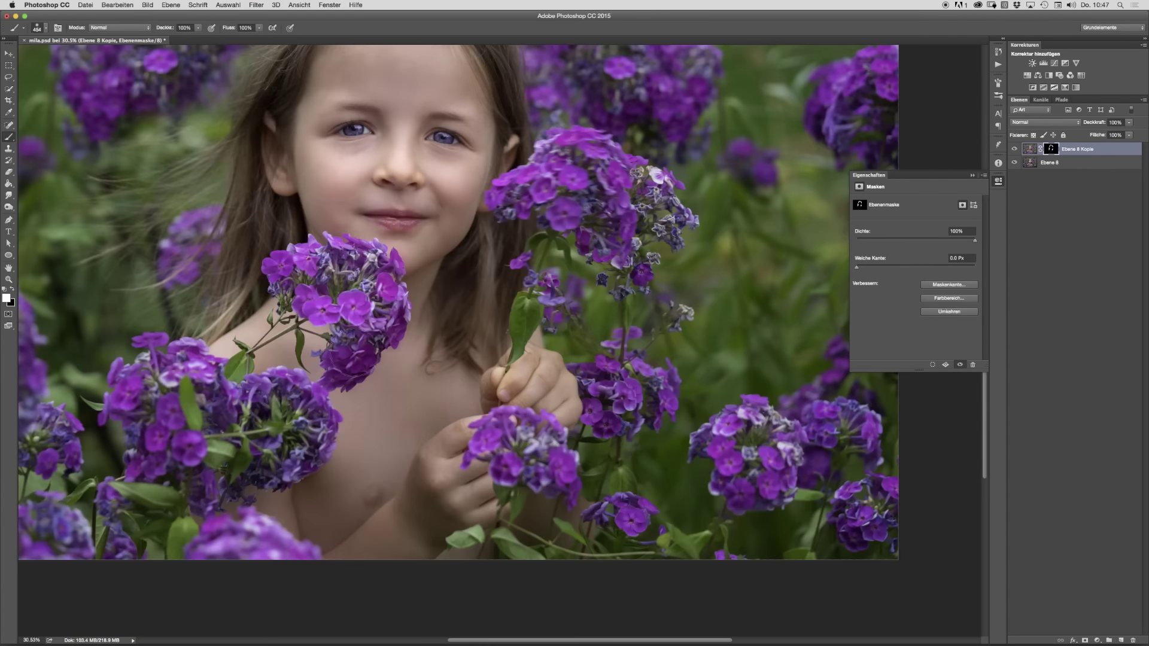
pyautogui.moveTo(513, 456)
pyautogui.keyDown('ctrl'); pyautogui.keyDown('alt'); pyautogui.mouseDown()
pyautogui.moveTo(479, 458)
pyautogui.moveTo(438, 483)
pyautogui.mouseUp(); pyautogui.keyUp('alt'); pyautogui.keyUp('ctrl')
# Step: Compare the portrait with and without the masked detail layer in a reduced view
pyautogui.click(1014, 149)
pyautogui.click(1015, 150)
pyautogui.click(1015, 150)
pyautogui.click(1015, 149)
# Step: Lower the opacity of the masked detail layer Ebene 8 Kopie to 84%
pyautogui.click(1128, 122)
pyautogui.moveTo(1127, 131); pyautogui.dragTo(1122, 133)
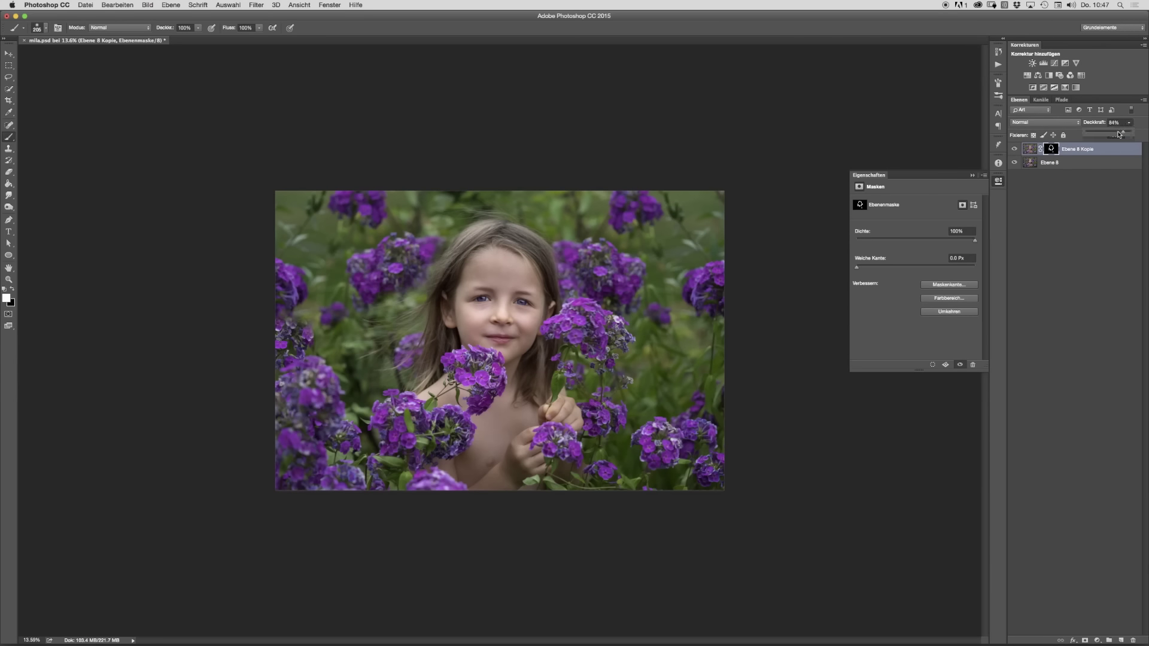
pyautogui.keyDown('alt'); pyautogui.moveTo(589, 387); pyautogui.dragTo(604, 389); pyautogui.keyUp('alt')
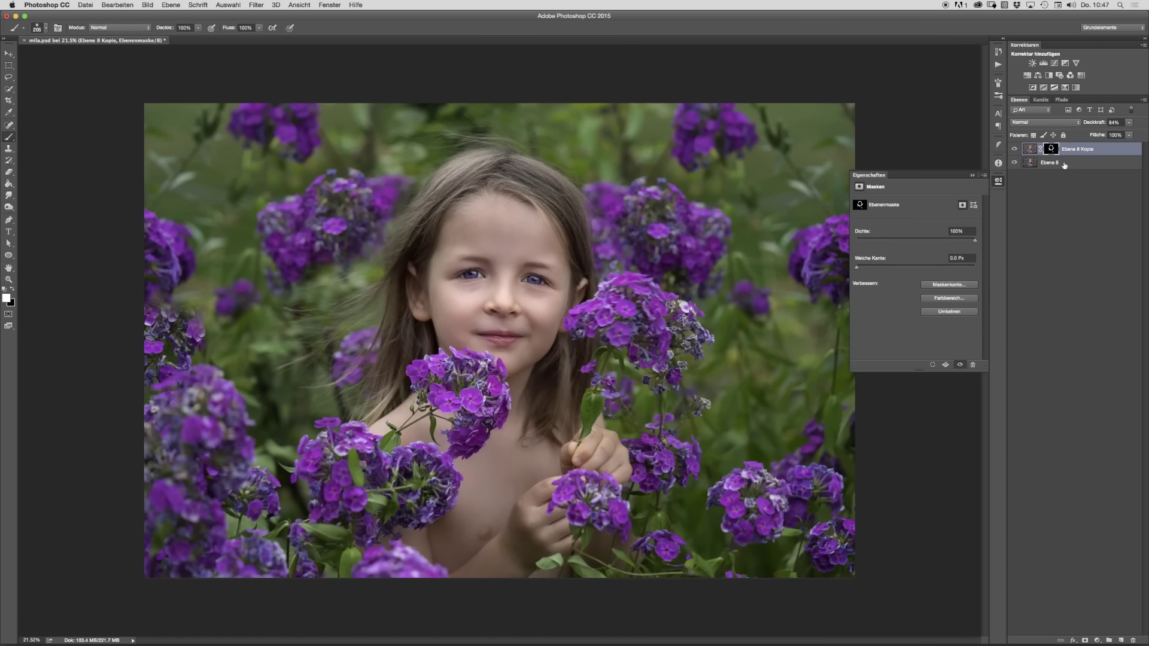
# Step: Merge the visible image into one new layer, remove the two older Ebene 8 layers, and duplicate the merged result
pyautogui.click(1042, 184)
pyautogui.click(1083, 151)
pyautogui.press('alt+shift+super+e')
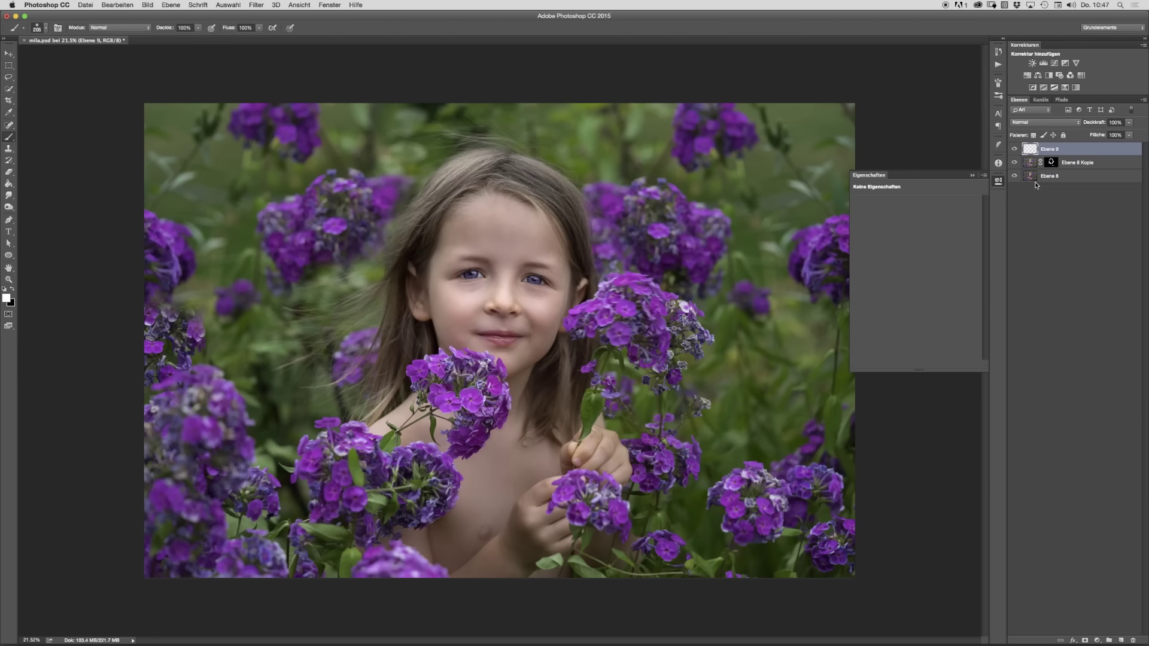
pyautogui.click(1034, 165)
pyautogui.press('Delete')
pyautogui.press('Delete')
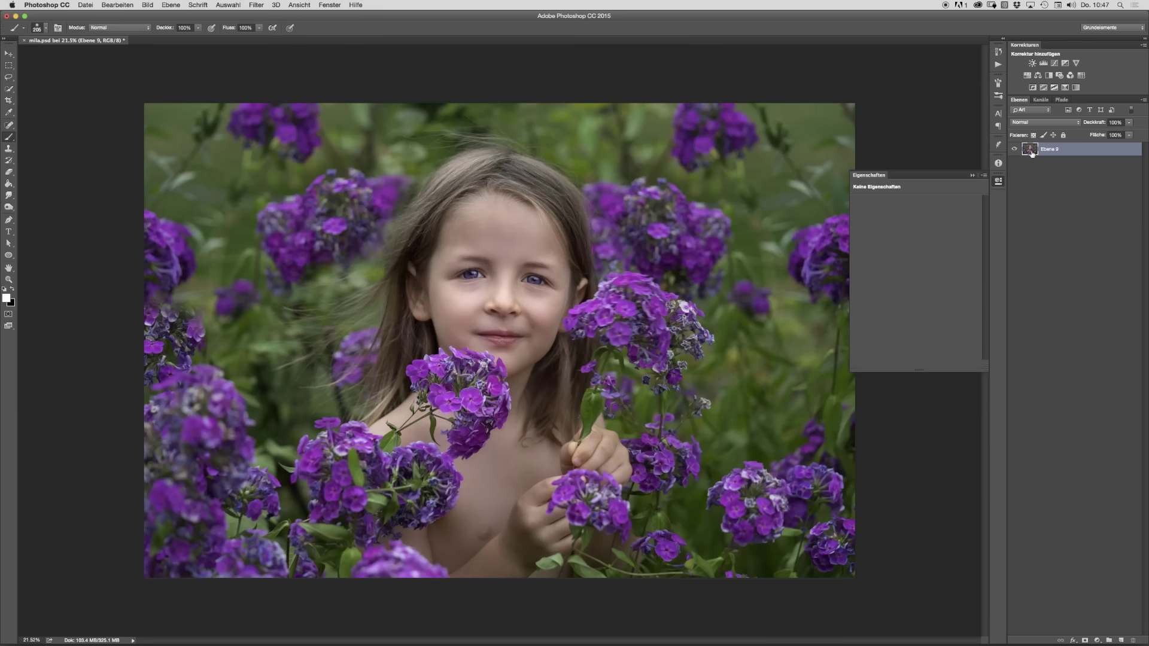
pyautogui.hotkey('ctrl', 'j')
# Step: Open the duplicated layer in Color Efex Pro 4 and choose the Cross Balance filter
pyautogui.click(257, 5)
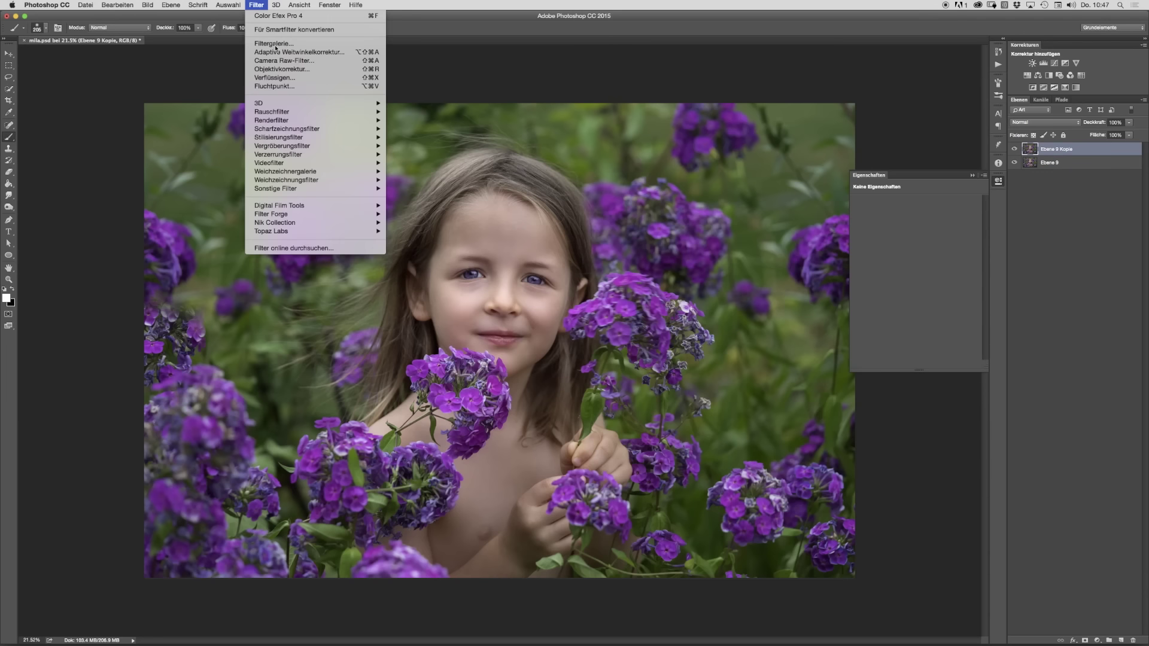
pyautogui.moveTo(281, 223)
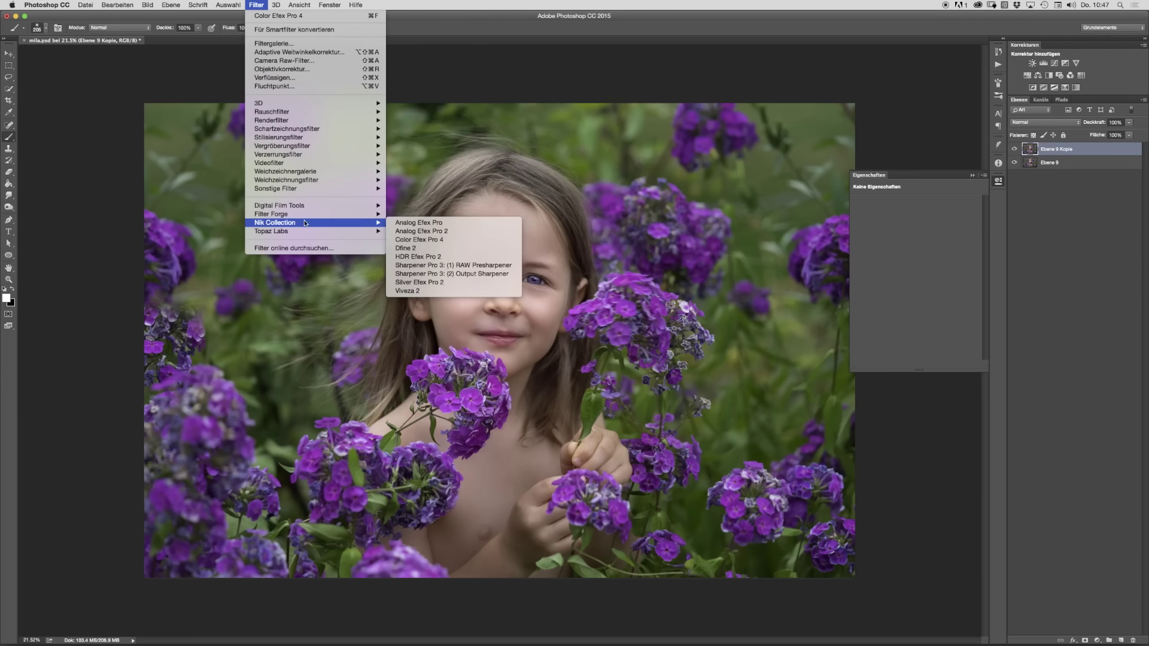
pyautogui.click(443, 240)
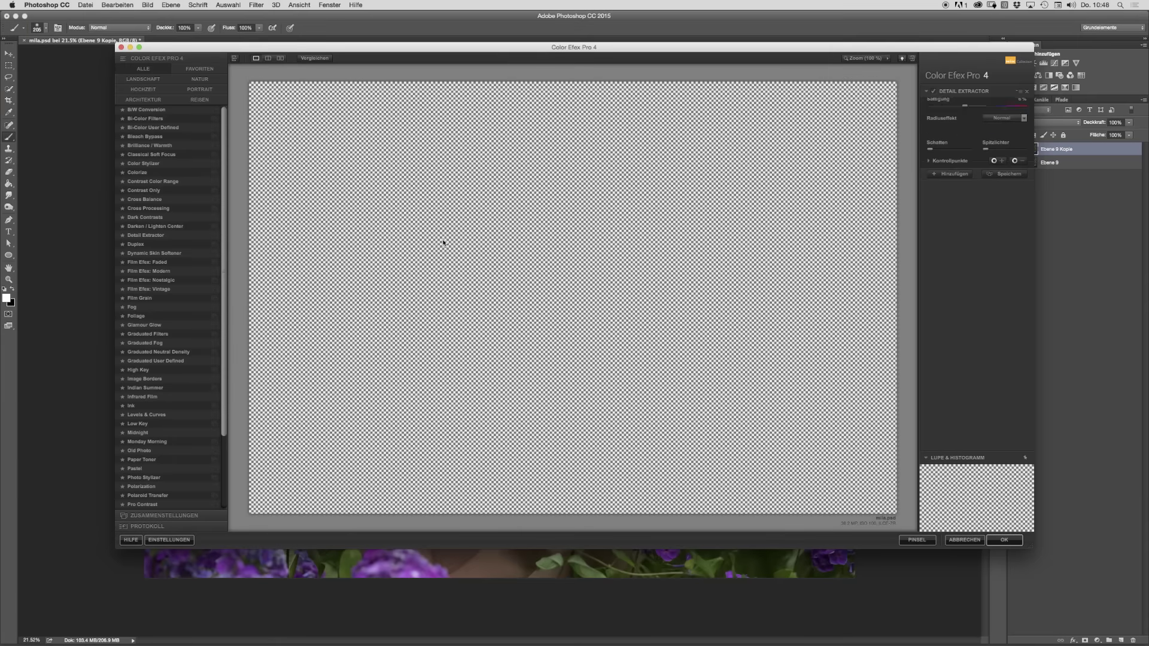
pyautogui.click(150, 199)
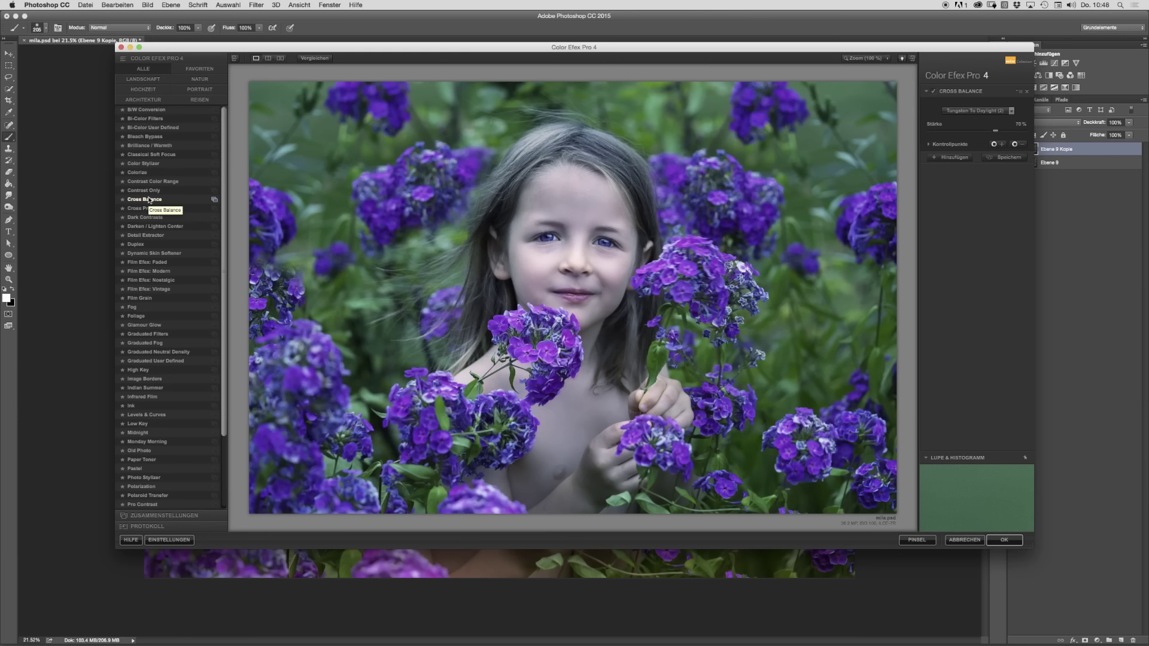
# Step: Set the Cross Balance method to Tungsten To Daylight (1), check it against the original, and apply the filter
pyautogui.click(975, 110)
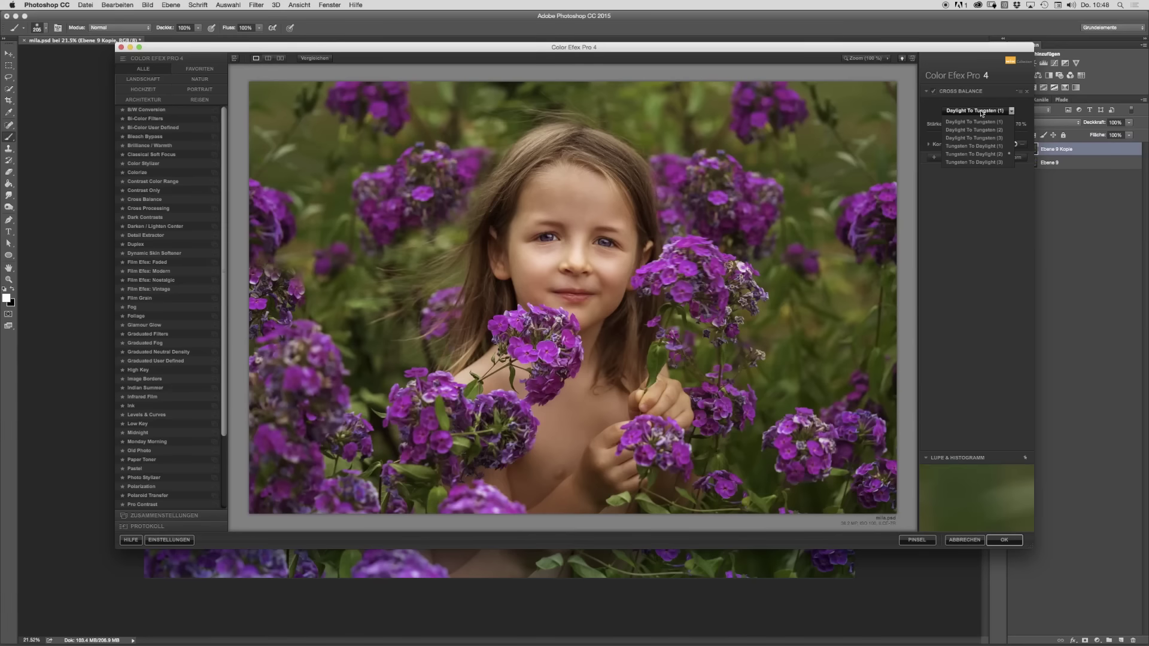
pyautogui.click(973, 153)
pyautogui.click(982, 113)
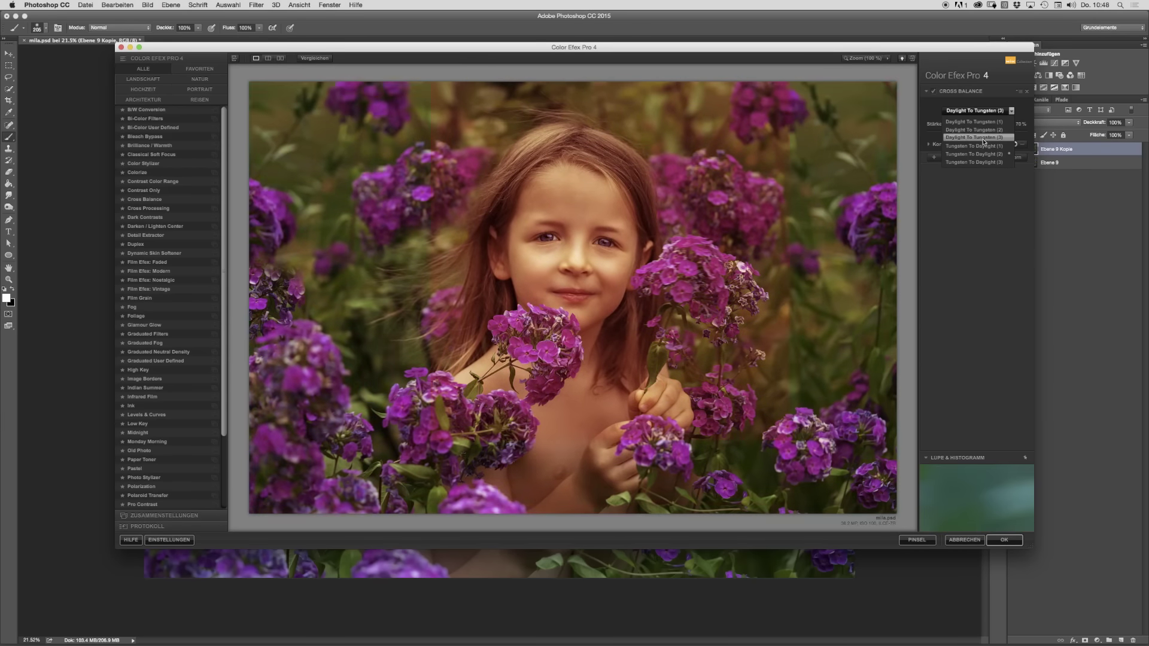
pyautogui.click(981, 147)
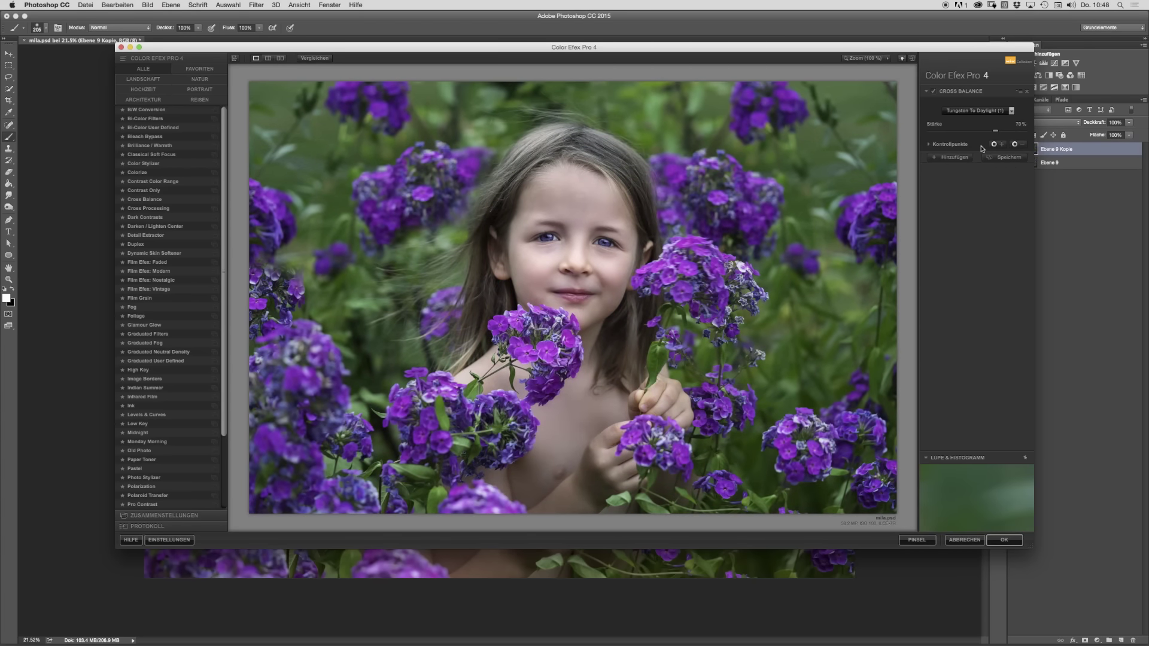
pyautogui.click(316, 59)
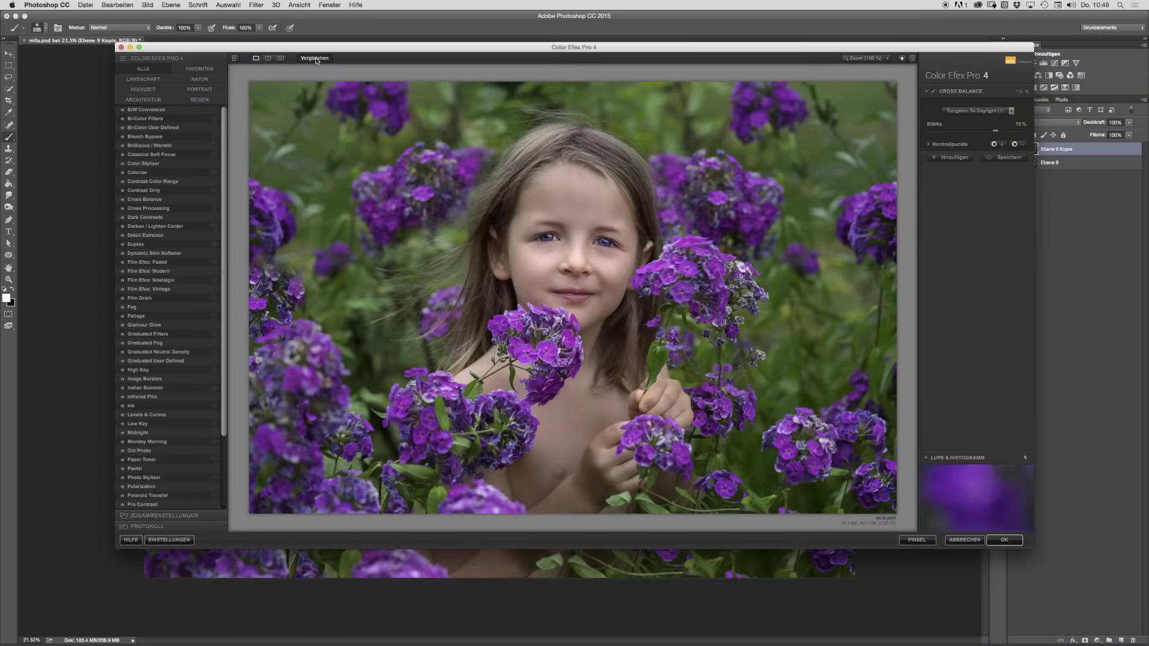
pyautogui.click(317, 60)
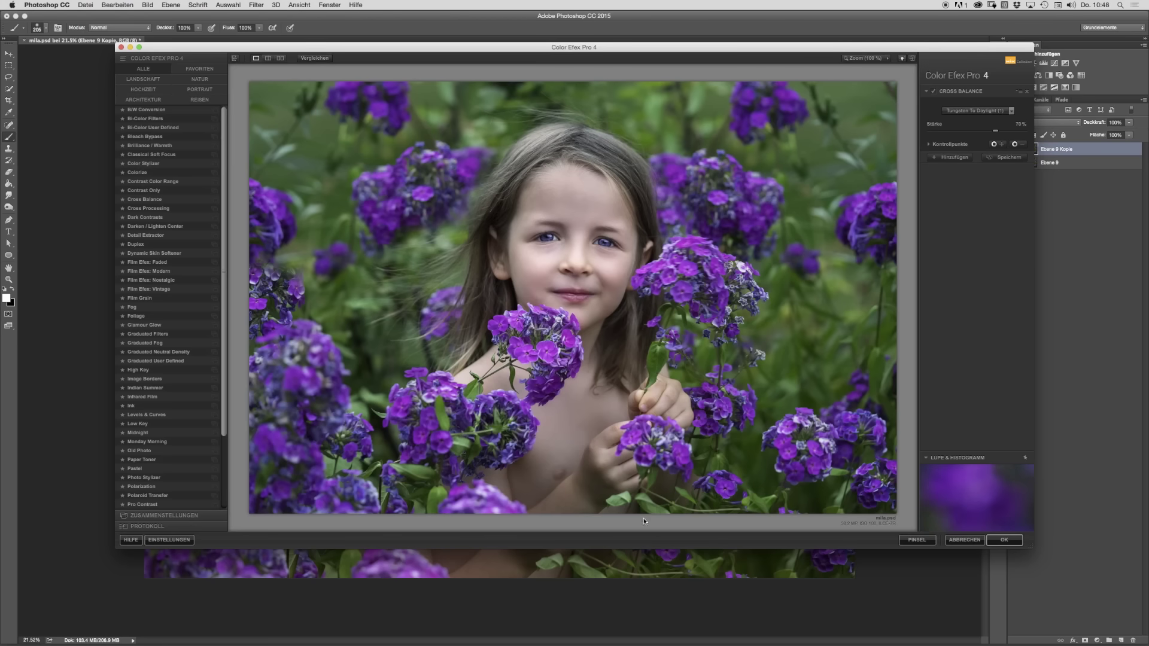
pyautogui.click(1004, 540)
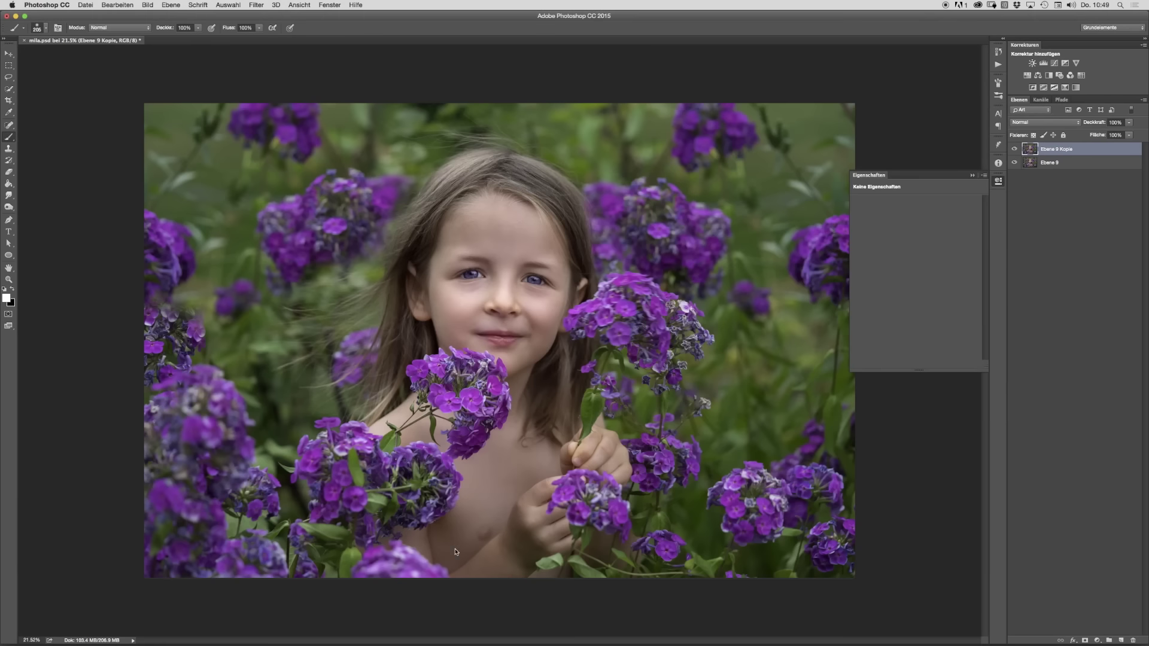
# Step: Compare the portrait with and without the Cross Balance layer
pyautogui.moveTo(470, 482); pyautogui.dragTo(452, 482)
pyautogui.moveTo(536, 421); pyautogui.dragTo(556, 424)
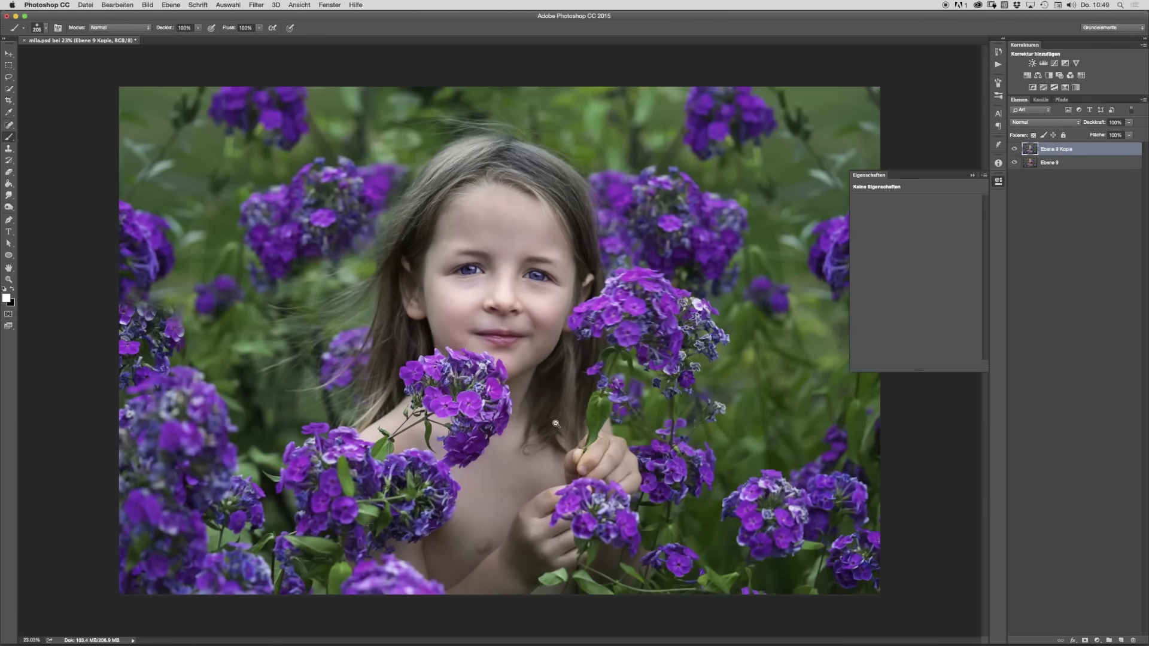
pyautogui.click(1014, 150)
pyautogui.click(1015, 149)
pyautogui.click(1014, 150)
pyautogui.click(1014, 149)
# Step: Merge the cross-balanced image into a new layer, duplicate it, and delete the two Ebene 9 layers beneath
pyautogui.press('super+alt+shift+e')
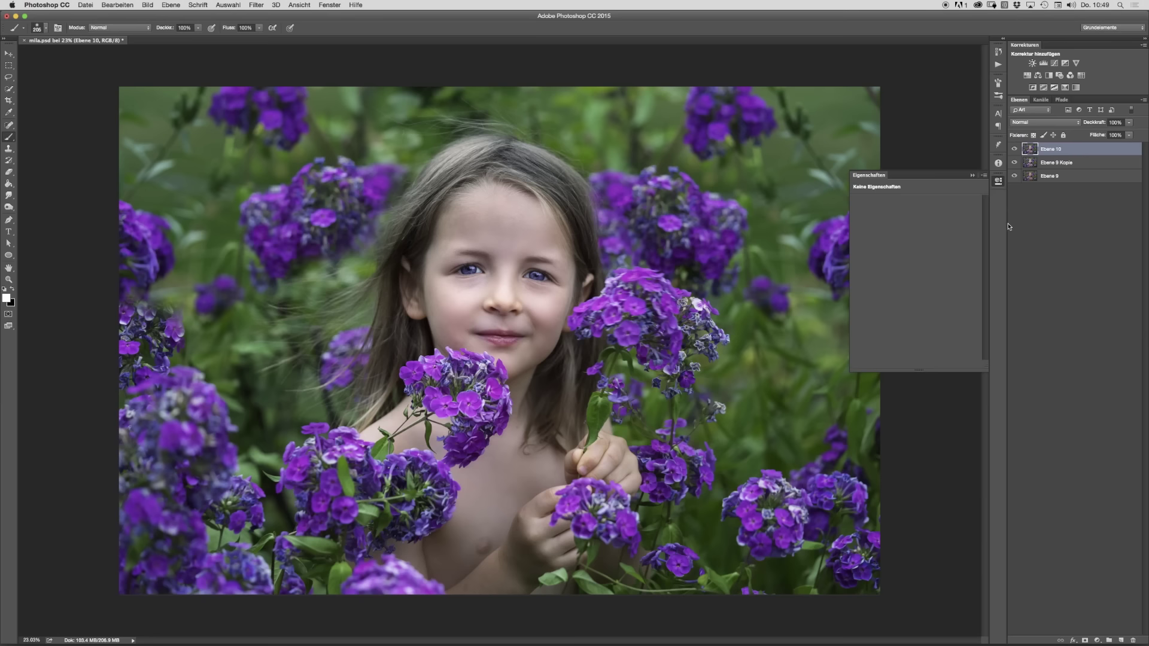
pyautogui.press('super+j')
pyautogui.click(1055, 178)
pyautogui.press('Delete')
pyautogui.press('Delete')
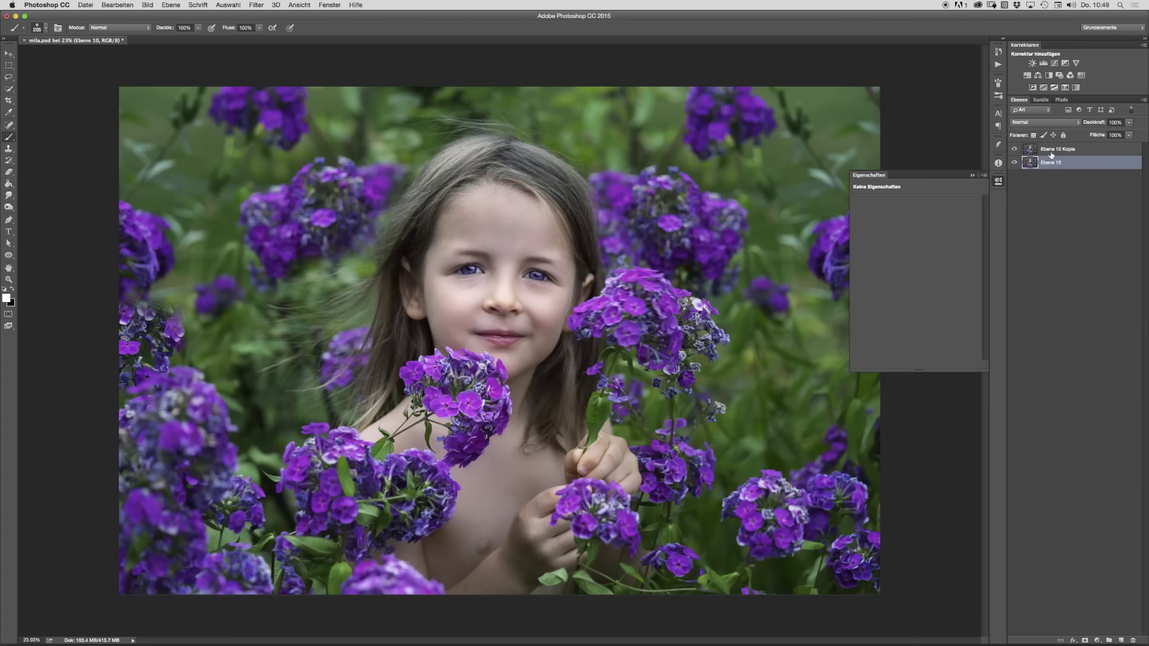
pyautogui.click(1054, 153)
# Step: Open the Ebene 10 Kopie layer in Color Efex Pro 4 and choose the Sunlight filter
pyautogui.click(256, 4)
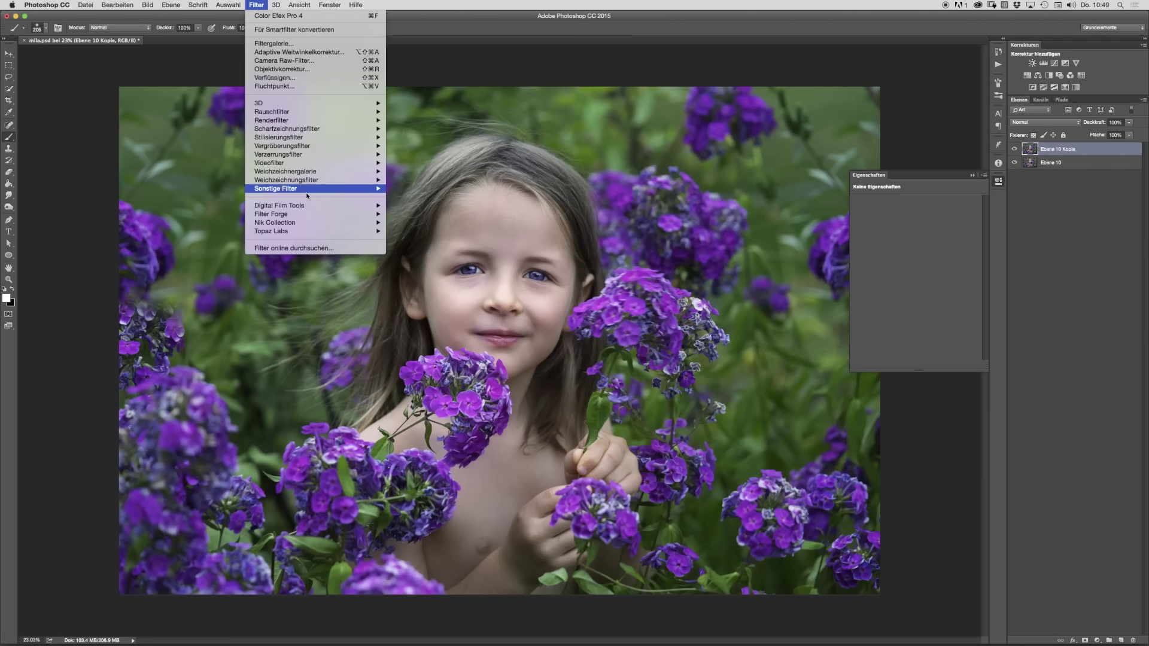
pyautogui.moveTo(359, 223)
pyautogui.click(446, 239)
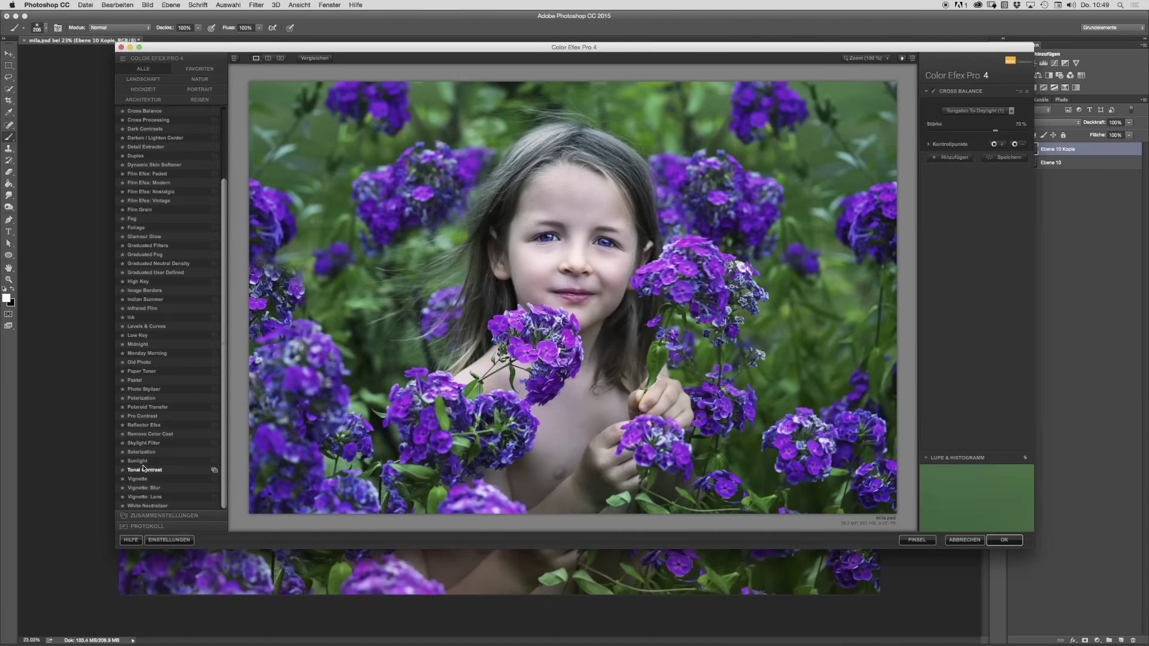
pyautogui.click(144, 462)
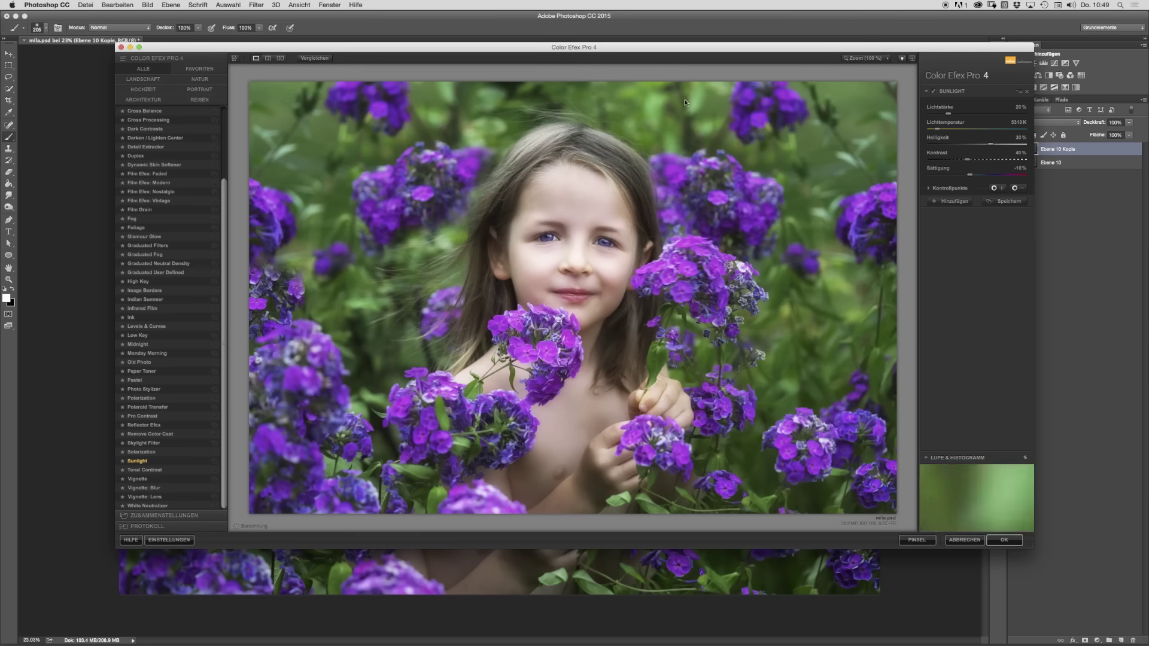
# Step: Compare the Sunlight preview with the original and apply the filter with its current settings
pyautogui.click(313, 58)
pyautogui.click(313, 58)
pyautogui.click(314, 58)
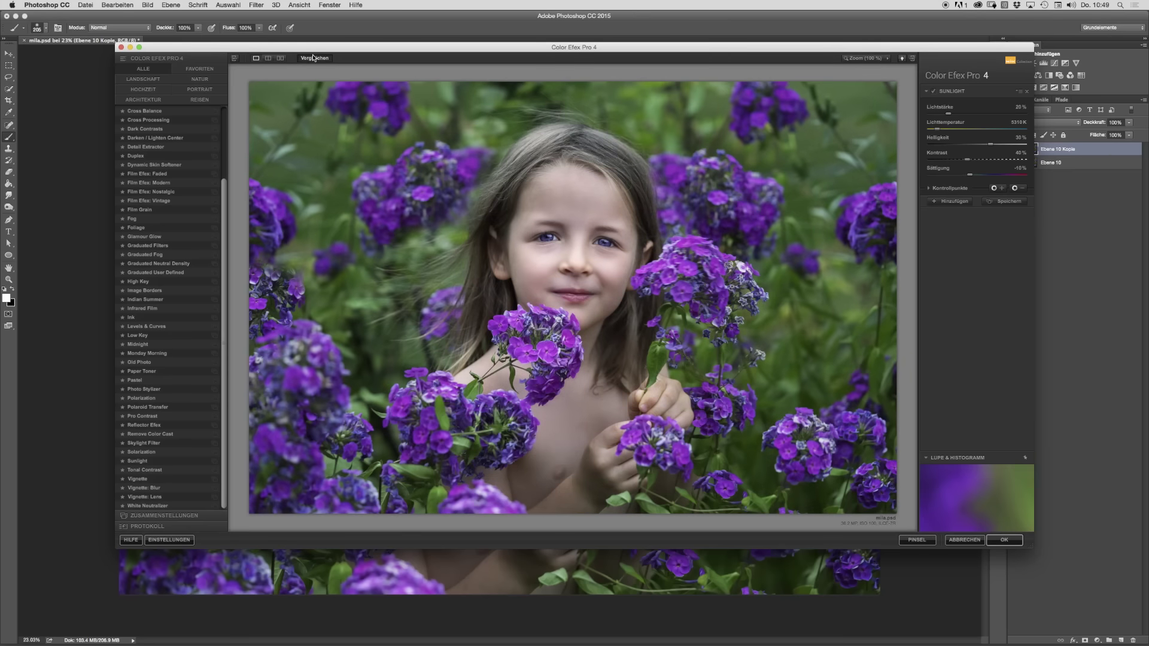
pyautogui.click(313, 58)
pyautogui.click(314, 58)
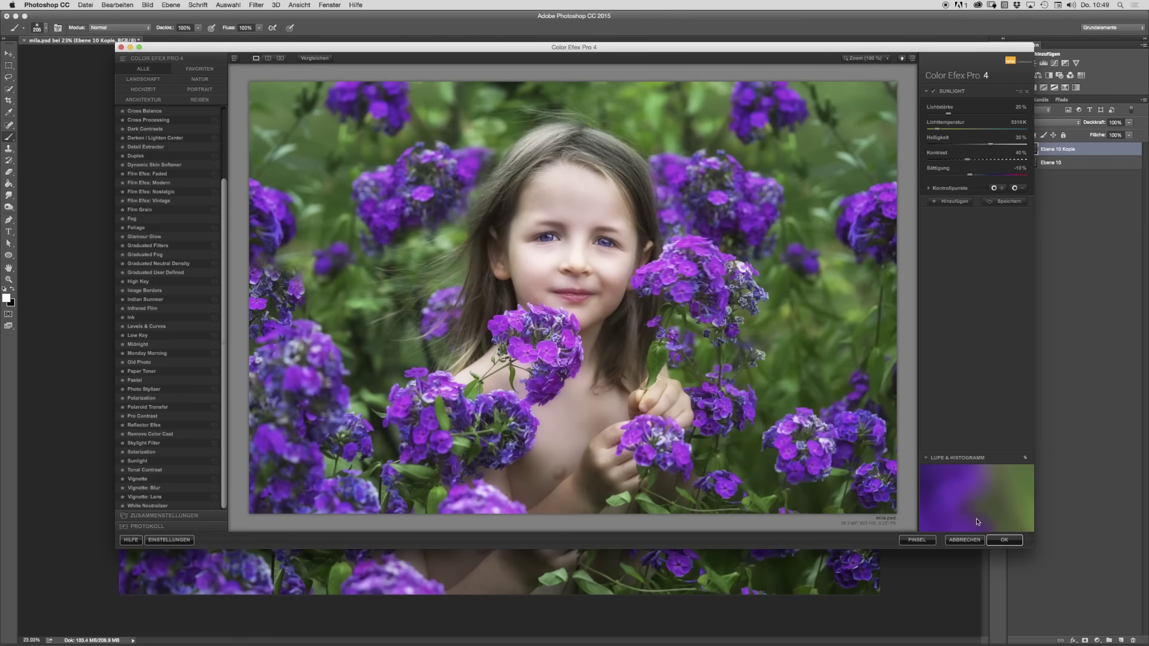
pyautogui.click(1003, 540)
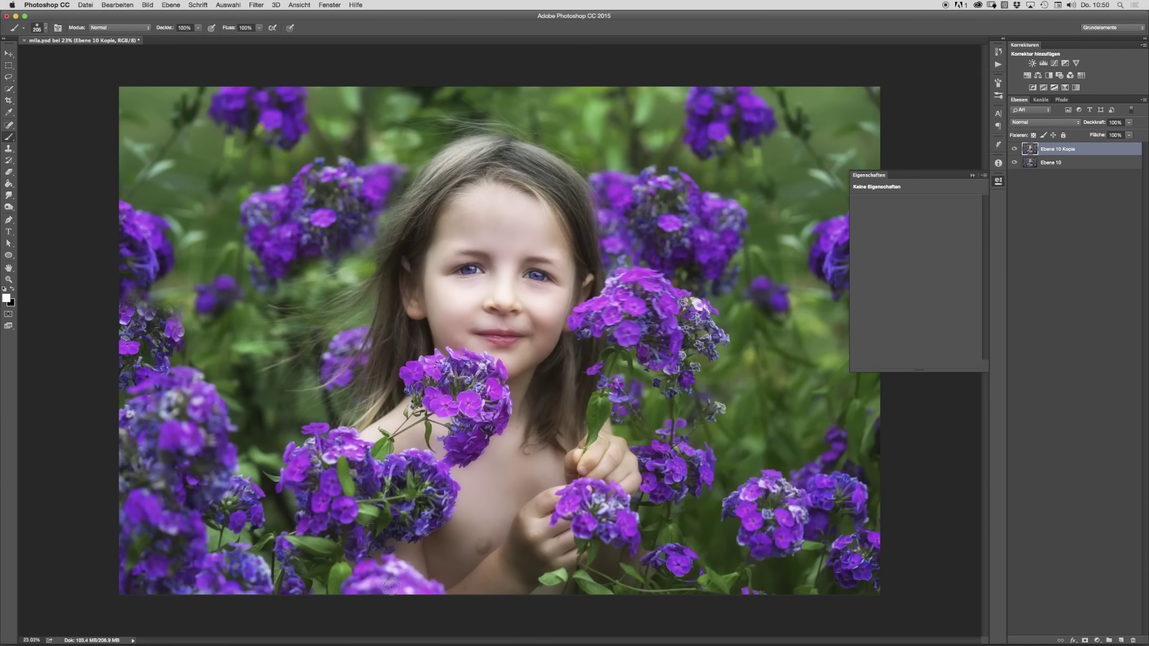
# Step: Add a black mask to the Sunlight layer and reveal the effect in the background and flowers around the girl with a large white brush
pyautogui.keyDown('alt'); pyautogui.click(1085, 641); pyautogui.keyUp('alt')
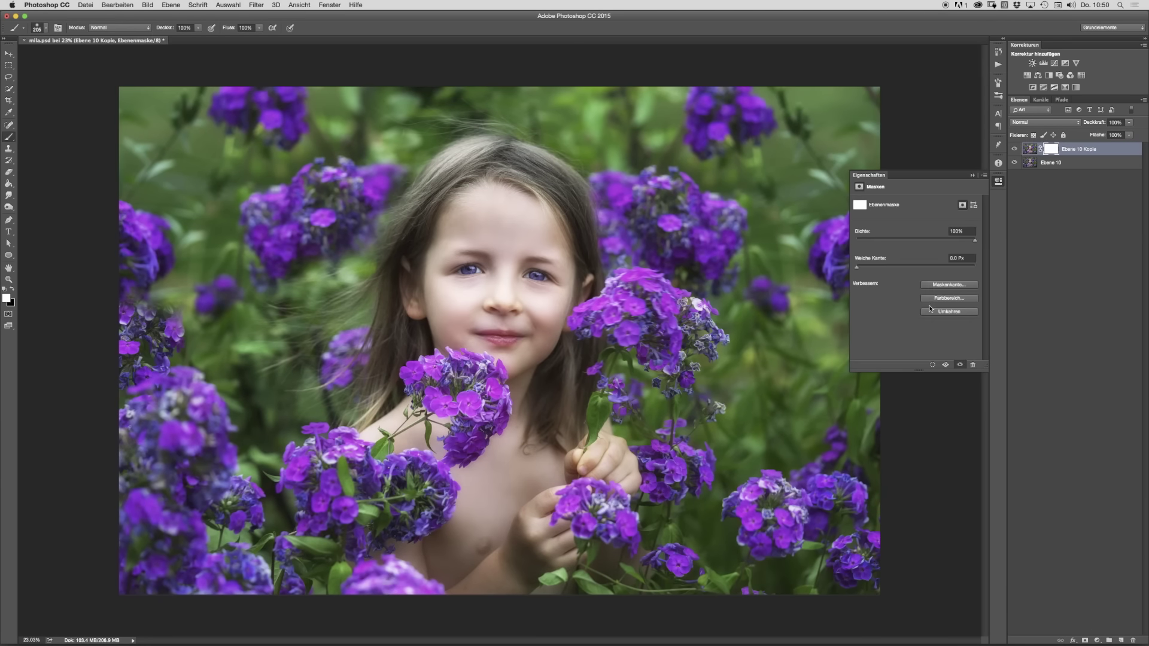
pyautogui.click(998, 180)
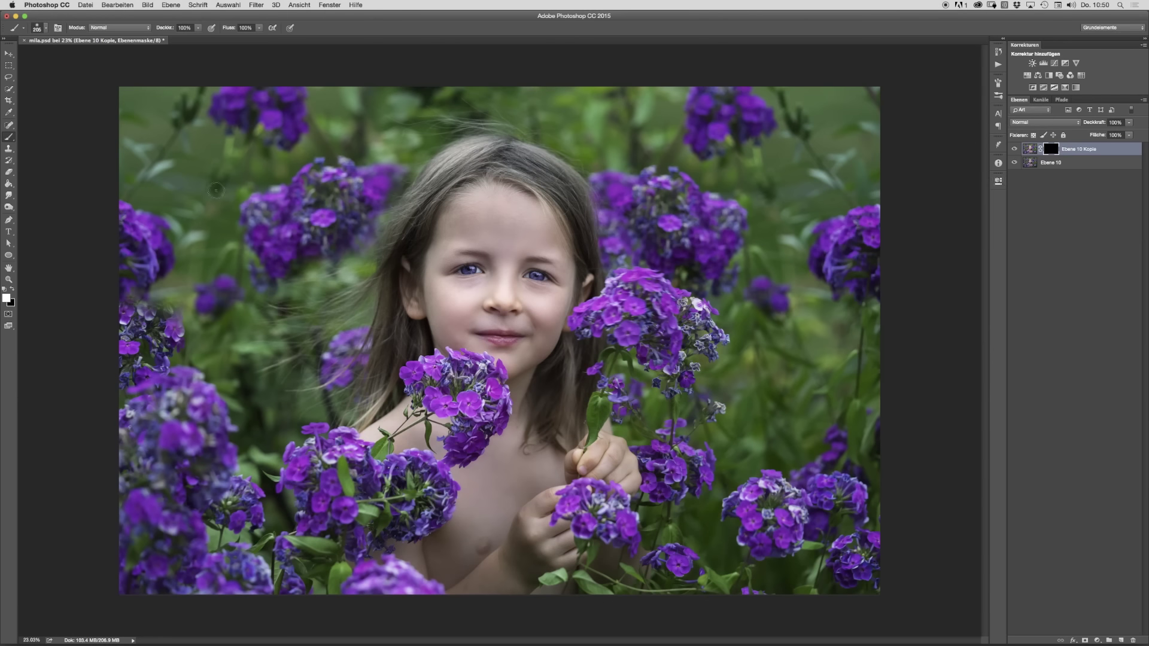
pyautogui.moveTo(301, 317); pyautogui.dragTo(368, 317)
pyautogui.scroll(-4, 602, 295)
pyautogui.moveTo(627, 220); pyautogui.dragTo(638, 220)
pyautogui.moveTo(623, 181); pyautogui.dragTo(634, 193)
pyautogui.moveTo(660, 282)
pyautogui.mouseDown()
pyautogui.moveTo(688, 245)
pyautogui.moveTo(658, 263)
pyautogui.moveTo(655, 305)
pyautogui.moveTo(596, 255)
pyautogui.mouseUp()
pyautogui.moveTo(319, 247)
pyautogui.mouseDown()
pyautogui.moveTo(342, 243)
pyautogui.moveTo(331, 246)
pyautogui.mouseUp()
pyautogui.moveTo(335, 245); pyautogui.dragTo(324, 244)
pyautogui.moveTo(367, 200)
pyautogui.mouseDown()
pyautogui.moveTo(397, 197)
pyautogui.moveTo(326, 254)
pyautogui.moveTo(320, 324)
pyautogui.moveTo(308, 325)
pyautogui.mouseUp()
pyautogui.moveTo(310, 341)
pyautogui.mouseDown()
pyautogui.moveTo(312, 355)
pyautogui.moveTo(309, 341)
pyautogui.mouseUp()
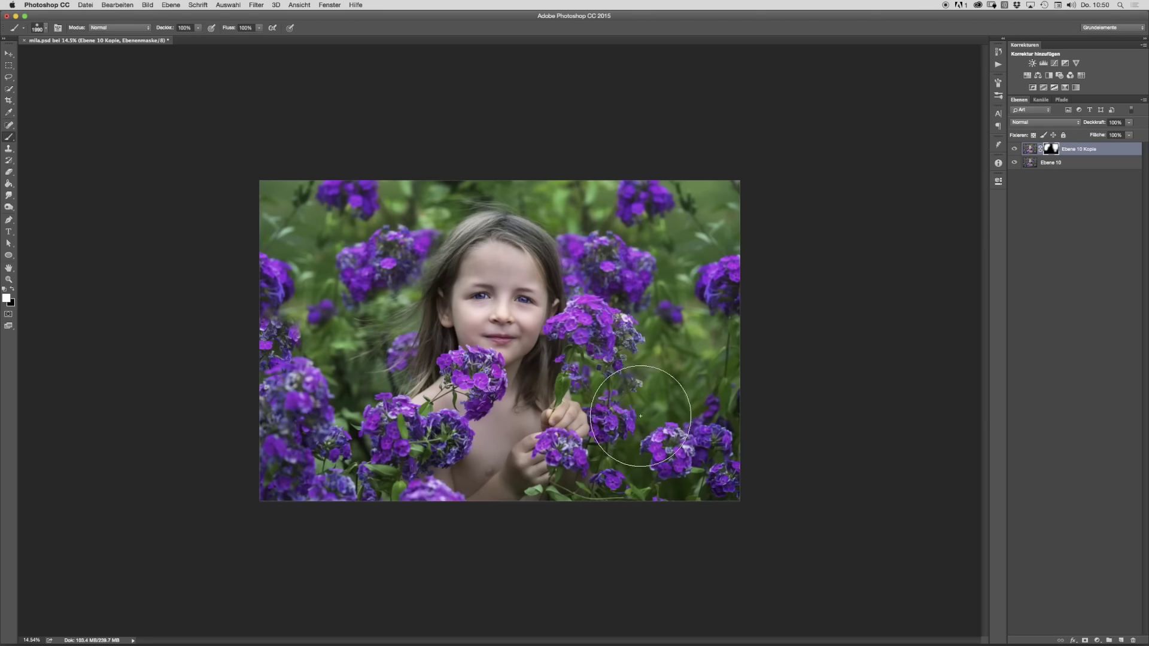
pyautogui.moveTo(375, 408)
pyautogui.mouseDown()
pyautogui.moveTo(349, 423)
pyautogui.moveTo(354, 436)
pyautogui.mouseUp()
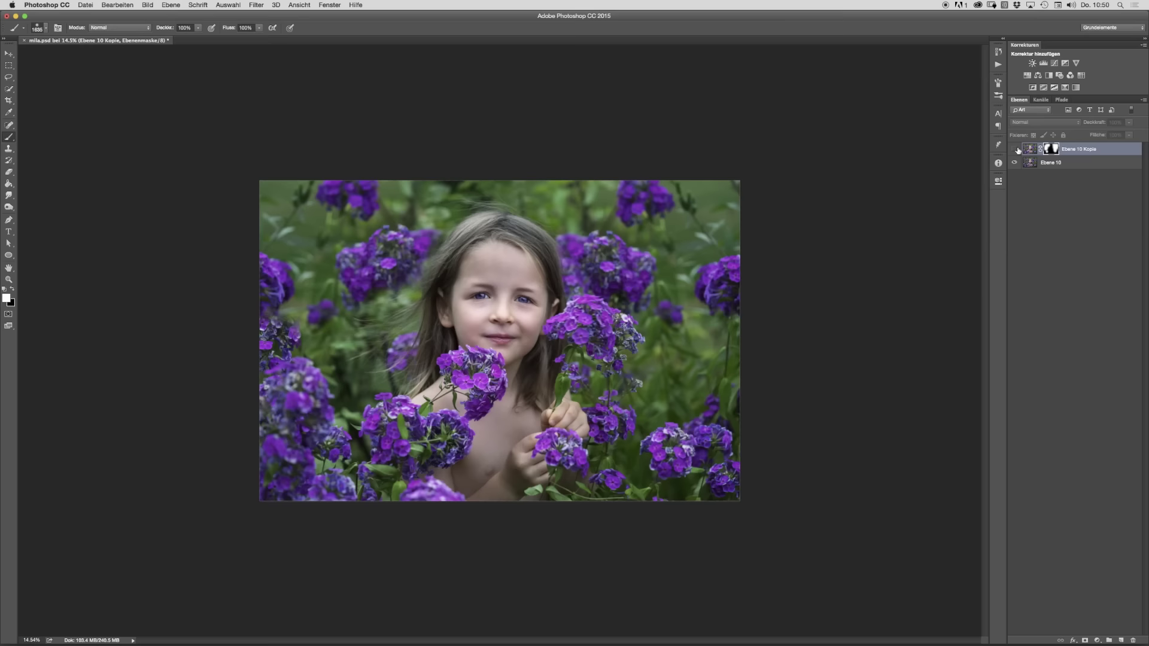
# Step: Reveal the Sunlight effect softly on the flower clusters in front of the girl with a smaller white brush at 34% opacity
pyautogui.moveTo(480, 390); pyautogui.dragTo(458, 390)
pyautogui.click(198, 28)
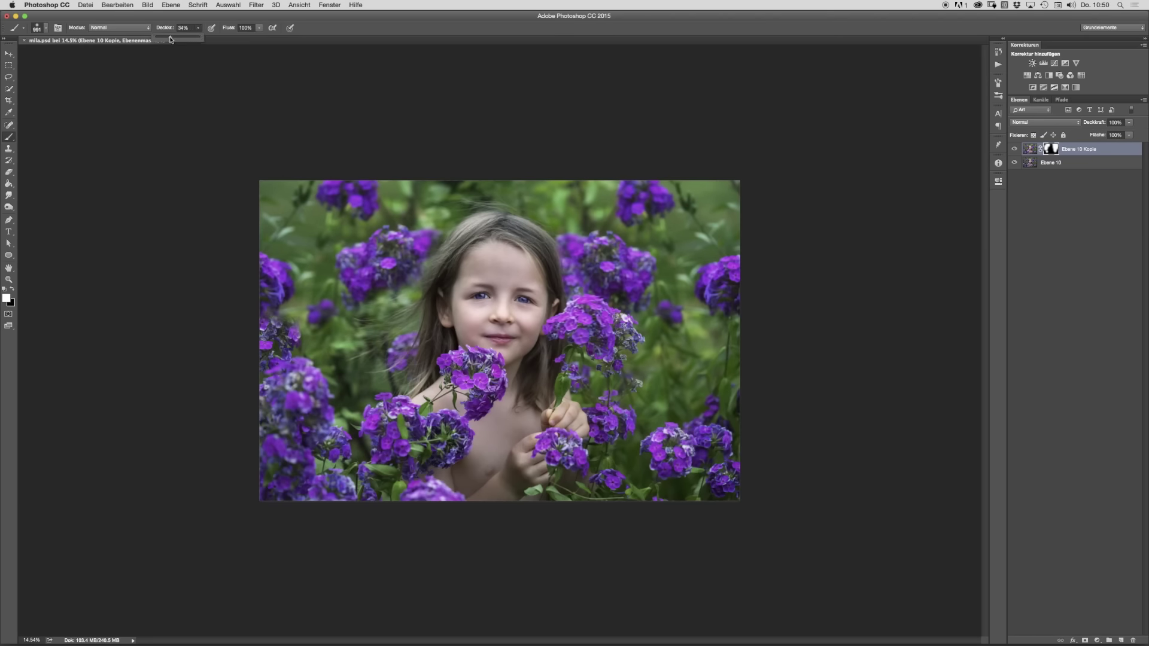
pyautogui.click(473, 380)
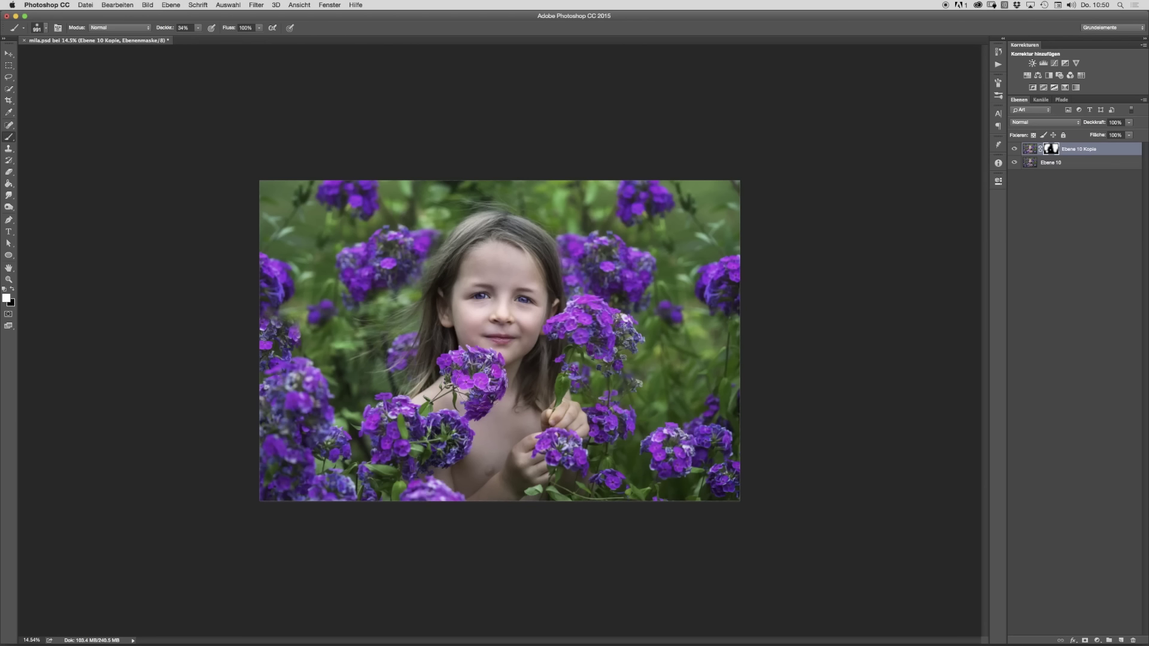
pyautogui.moveTo(581, 327); pyautogui.dragTo(563, 325)
pyautogui.click(557, 453)
# Step: Compare the portrait with and without the masked Sunlight layer
pyautogui.click(1014, 150)
pyautogui.click(1014, 149)
pyautogui.click(1014, 149)
pyautogui.click(1013, 149)
pyautogui.moveTo(581, 454); pyautogui.dragTo(610, 451)
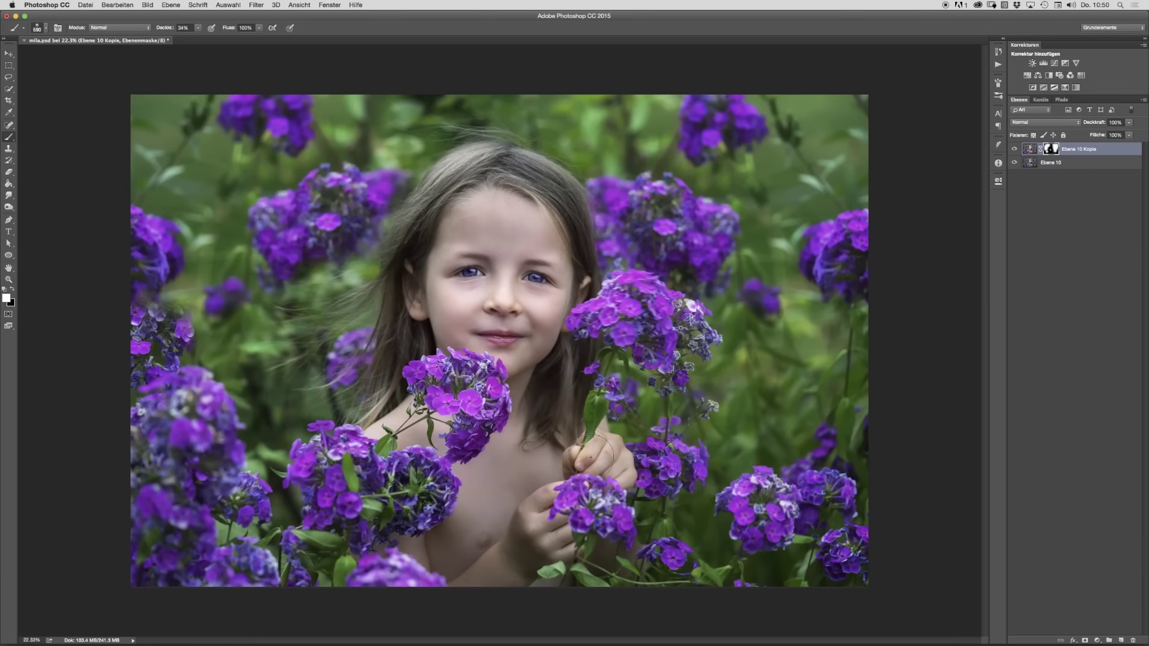
# Step: Merge the sunlit image into a new layer, duplicate it, and delete the two Ebene 10 layers beneath
pyautogui.press('super+alt+shift+e')
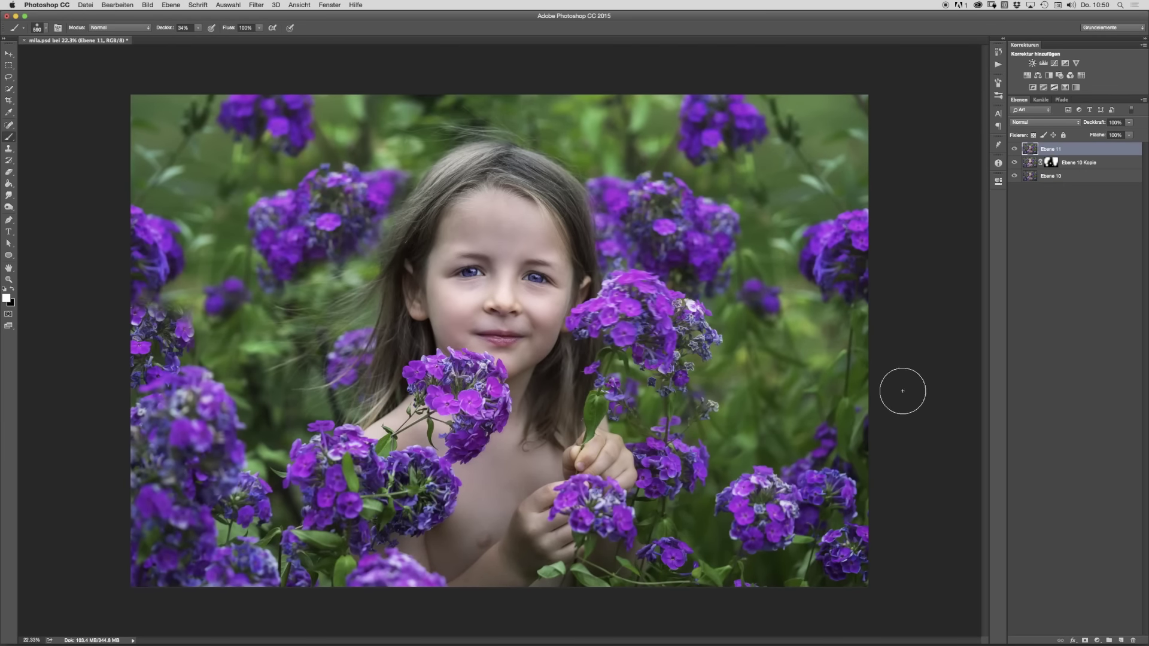
pyautogui.press('super+j')
pyautogui.click(1065, 179)
pyautogui.press('Delete')
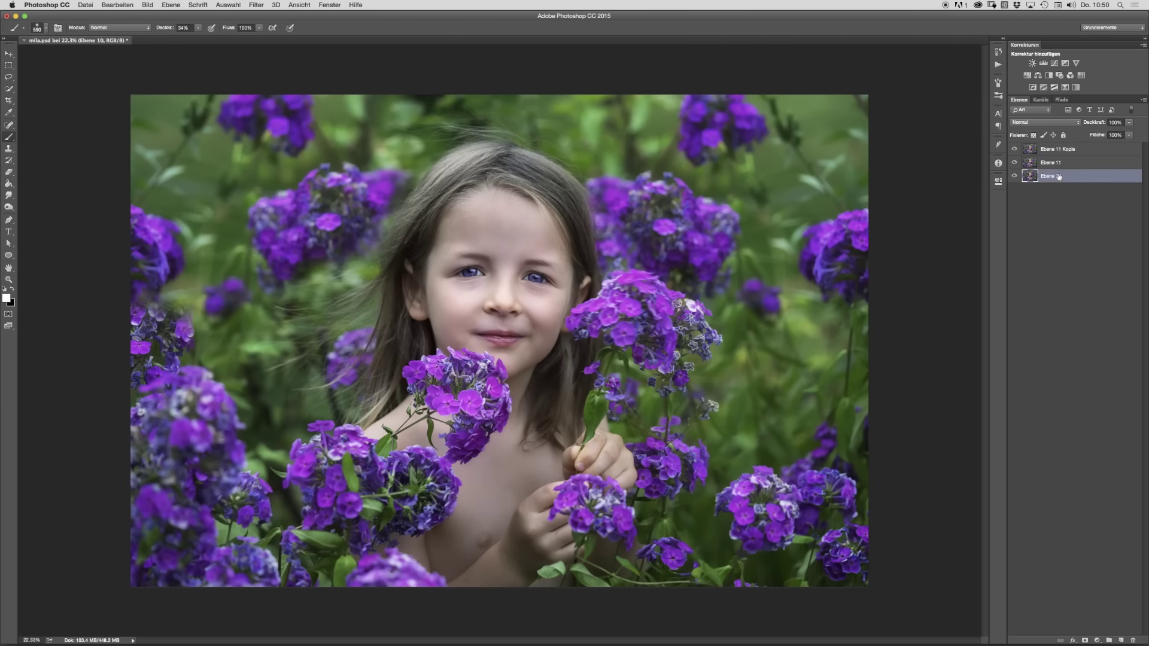
pyautogui.press('Delete')
pyautogui.click(1053, 152)
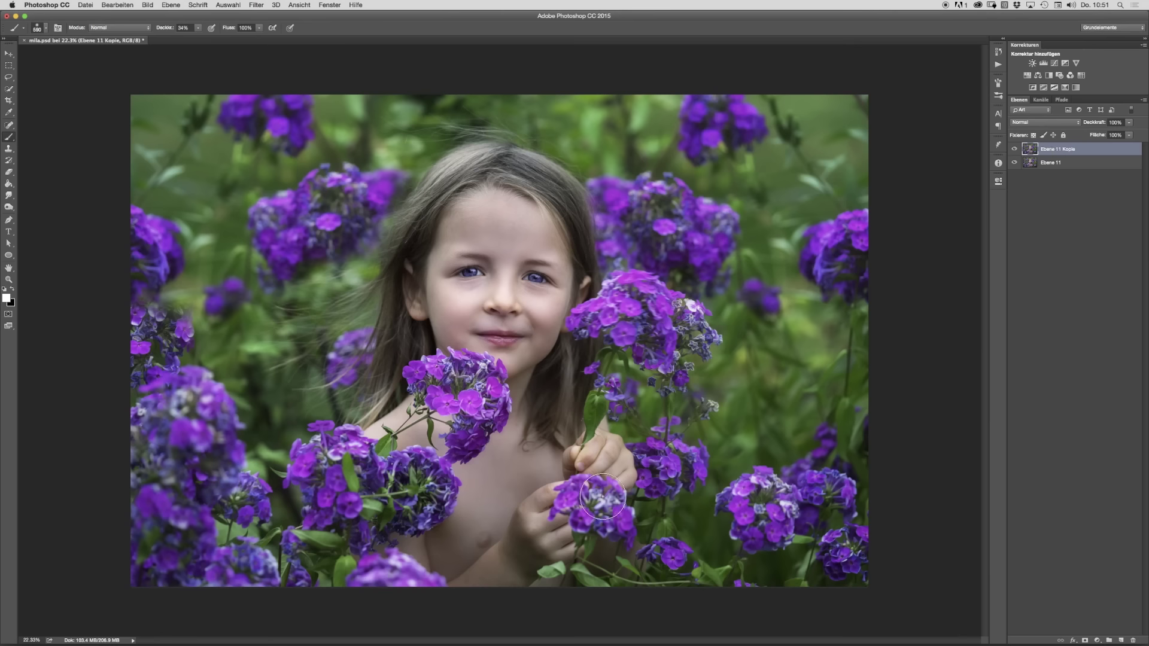
# Step: Apply the Color Efex Pro 4 Tonal Contrast filter to the duplicated Ebene 11 layer
pyautogui.click(256, 5)
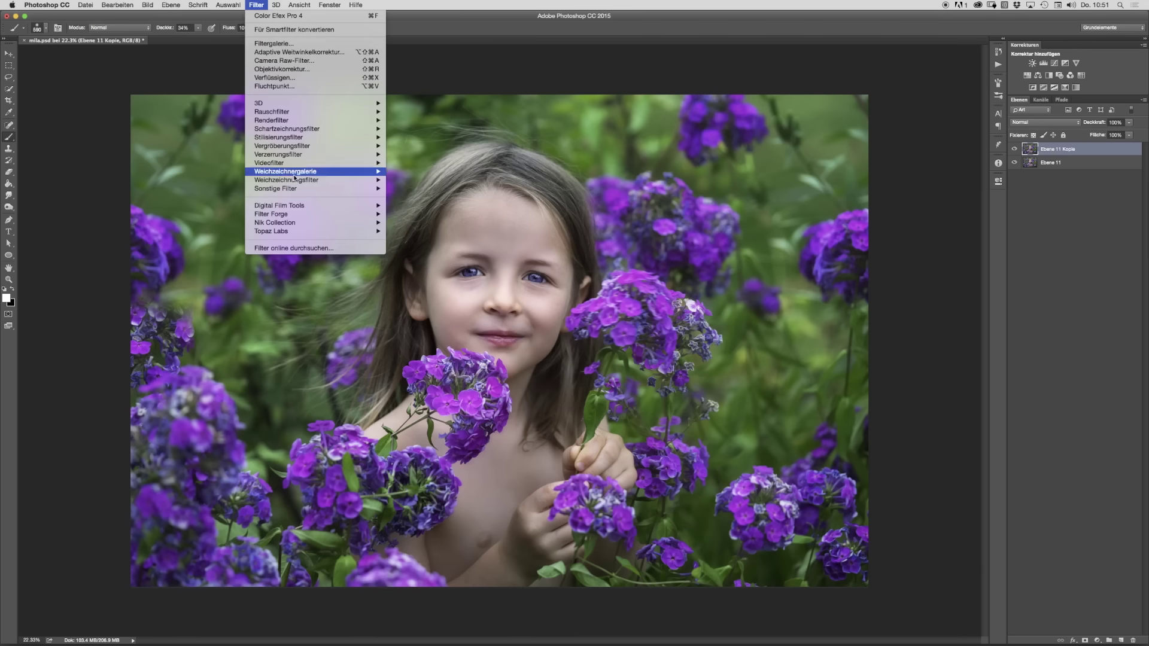
pyautogui.moveTo(305, 223)
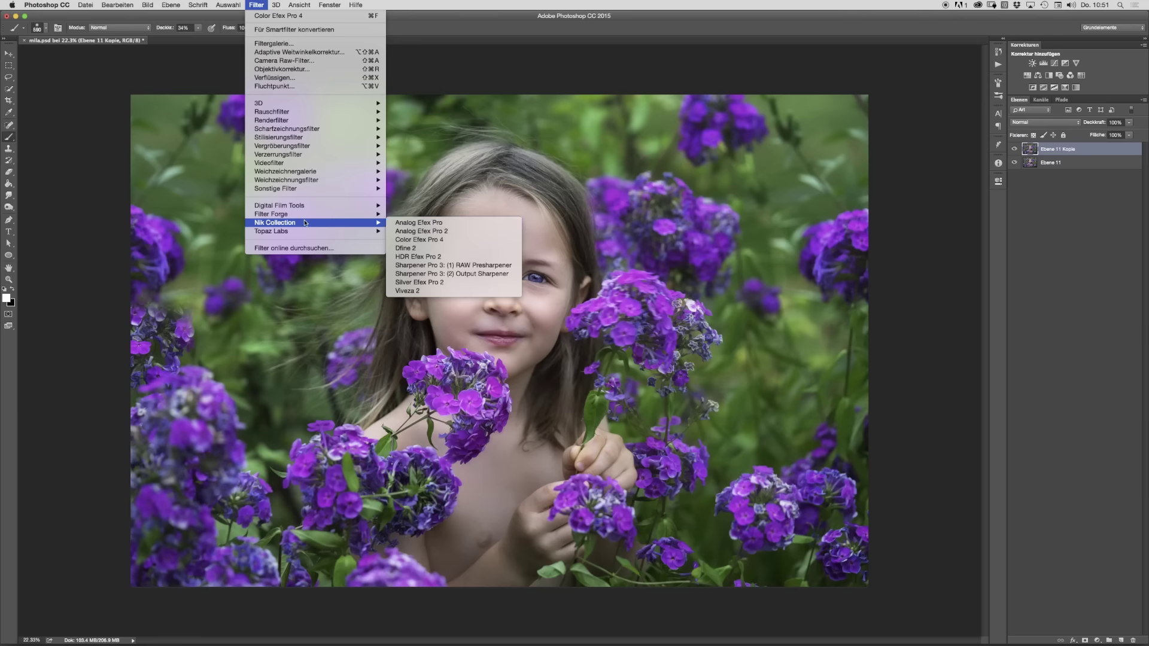
pyautogui.click(443, 240)
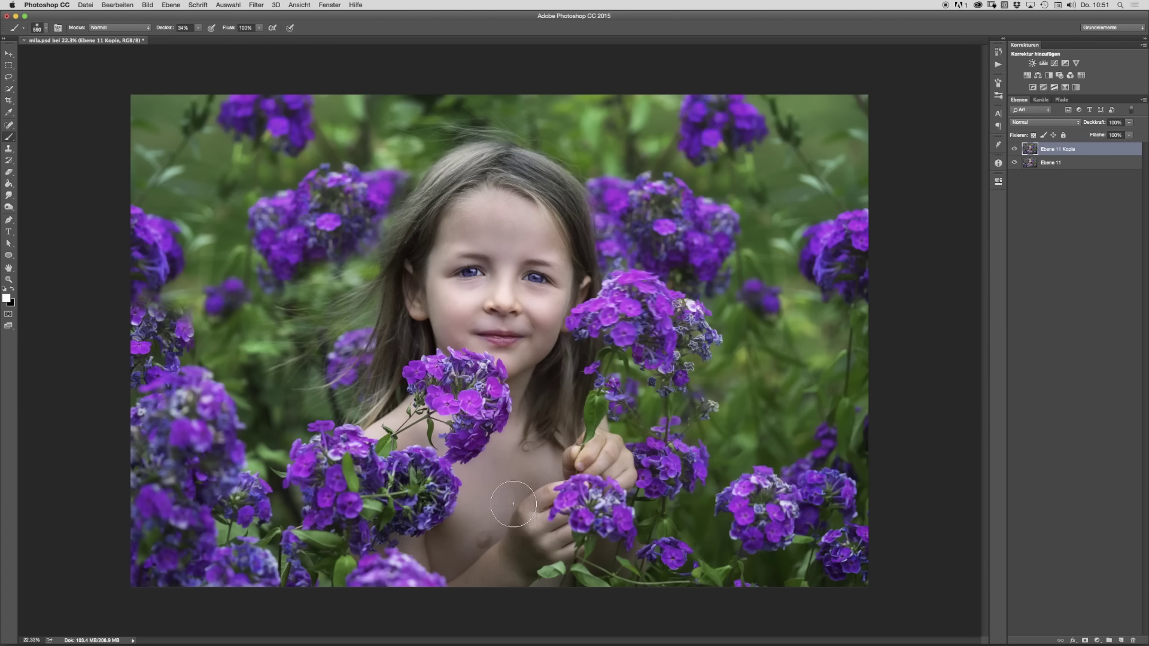
pyautogui.press('super+alt+f')
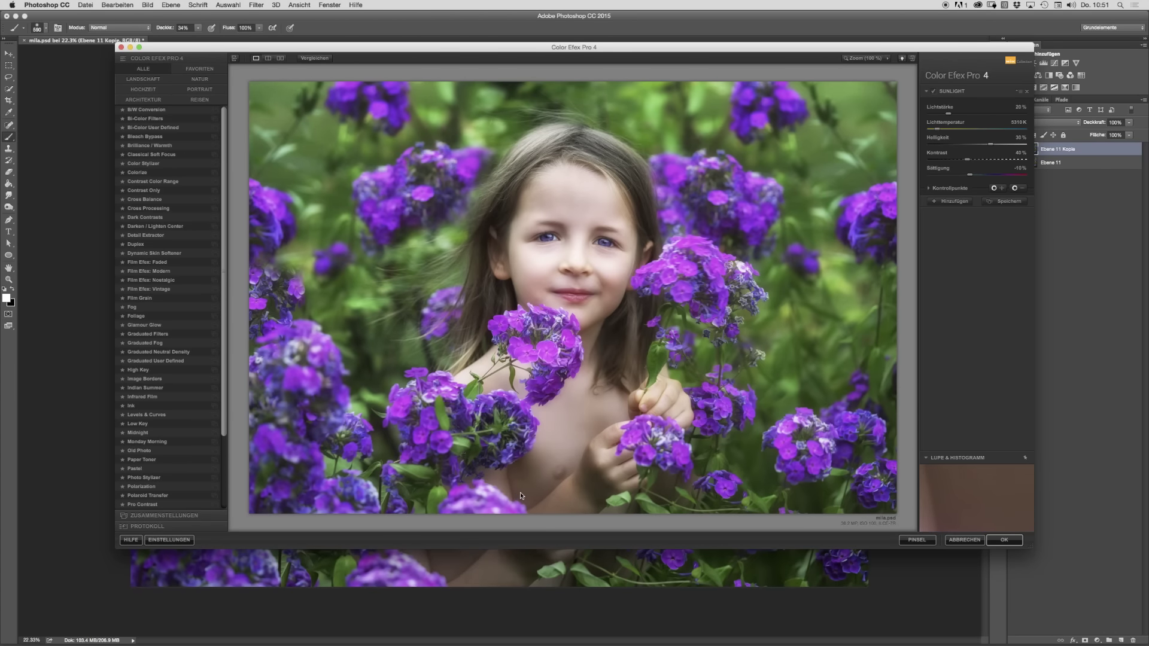
pyautogui.moveTo(225, 423); pyautogui.dragTo(225, 501)
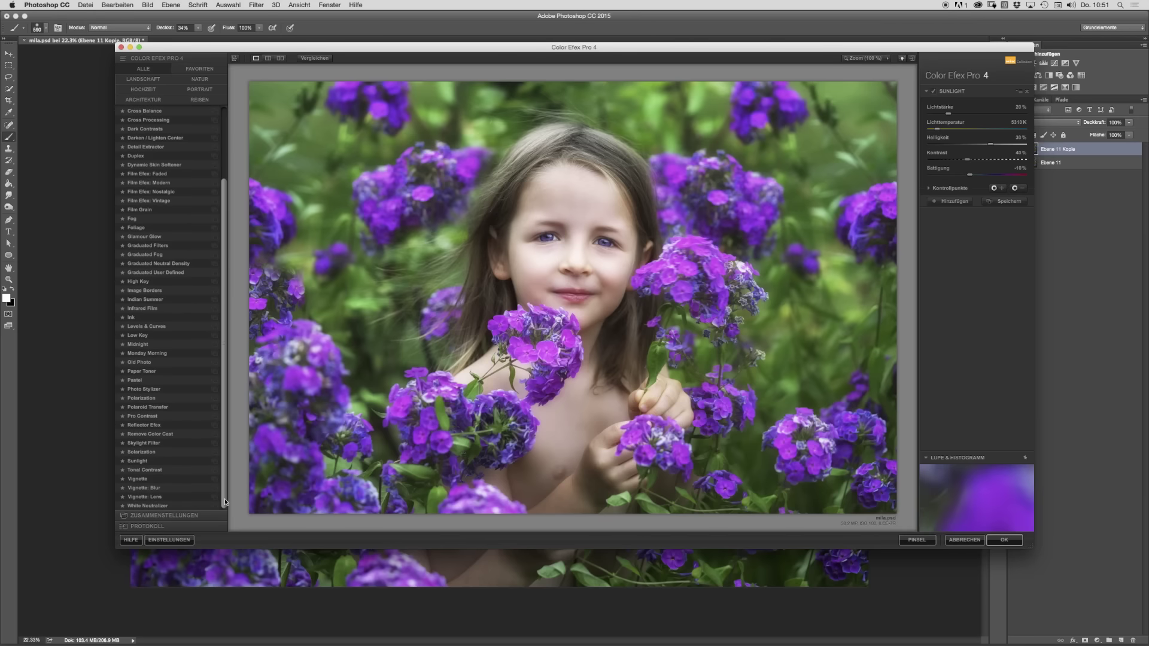
pyautogui.click(157, 470)
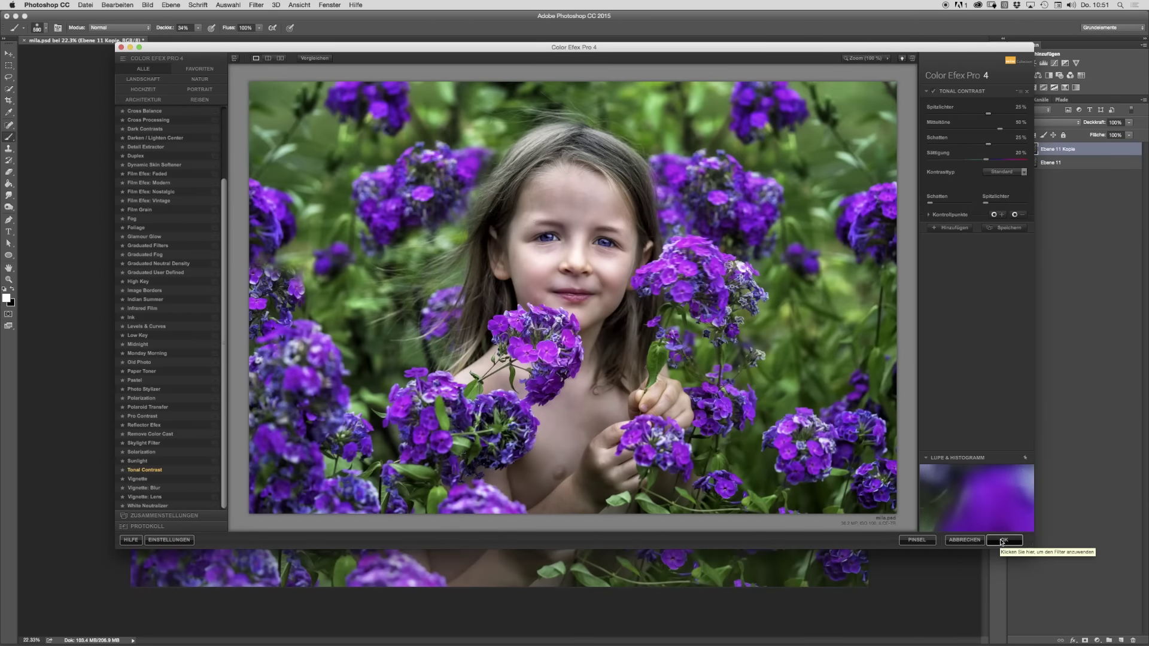
pyautogui.click(1003, 541)
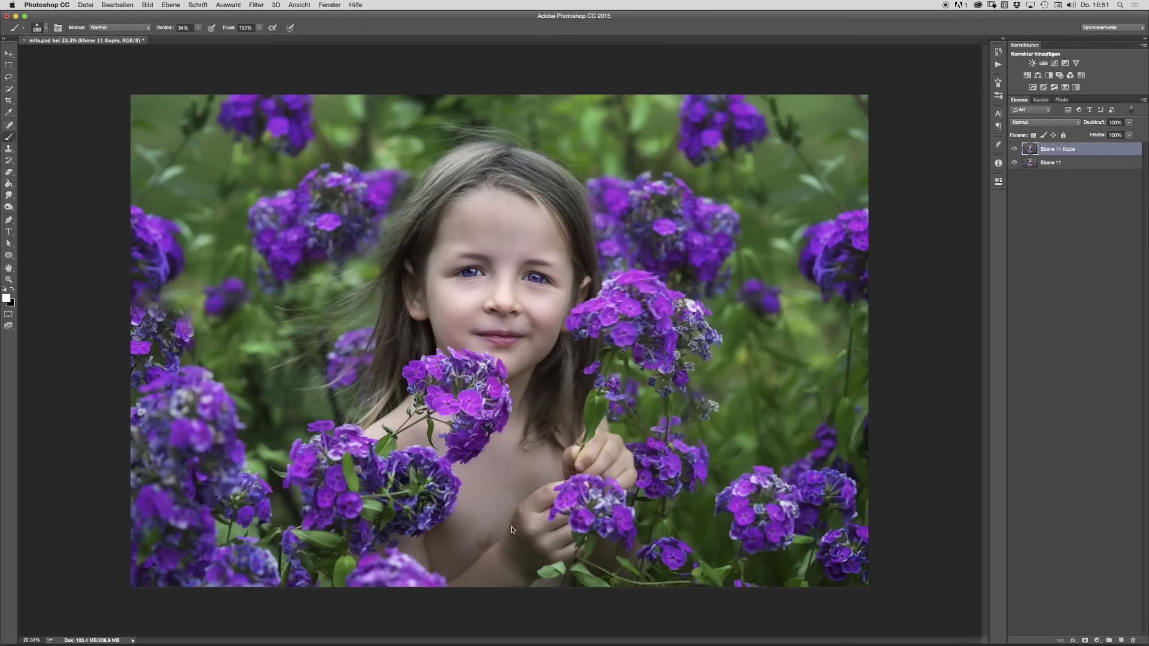
pyautogui.keyDown('alt'); pyautogui.click(442, 482); pyautogui.keyUp('alt')
pyautogui.scroll(3, 534, 407)
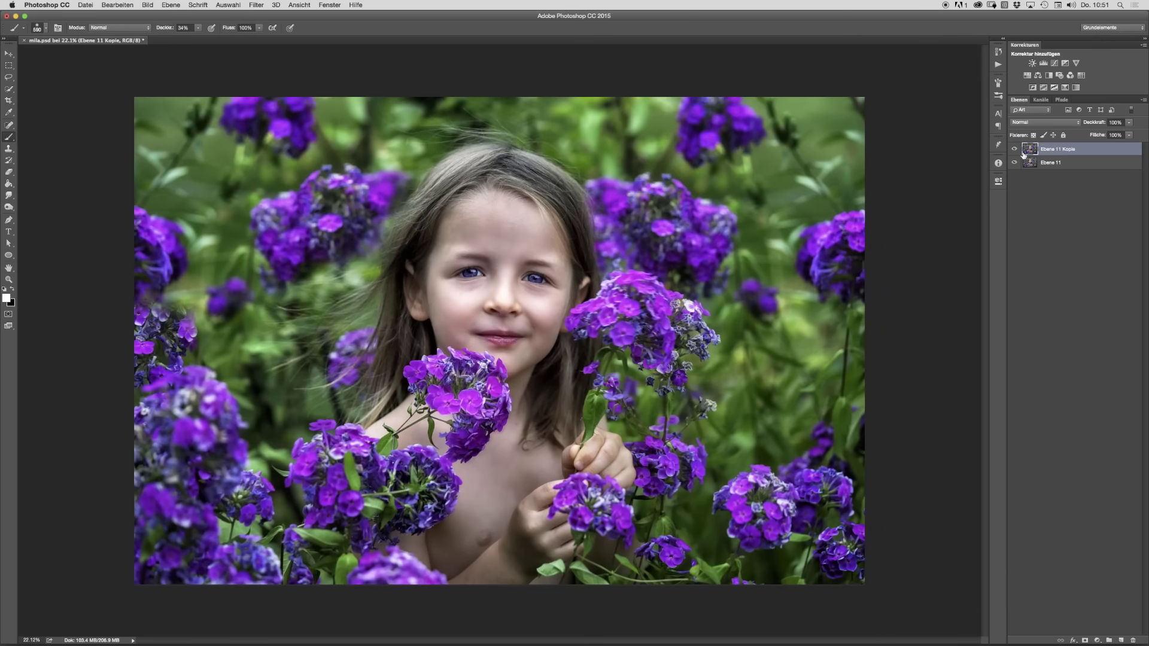
# Step: Add a mask to the Tonal Contrast layer and hide the effect on the girl's face and body with a black brush at 87% opacity
pyautogui.click(1084, 640)
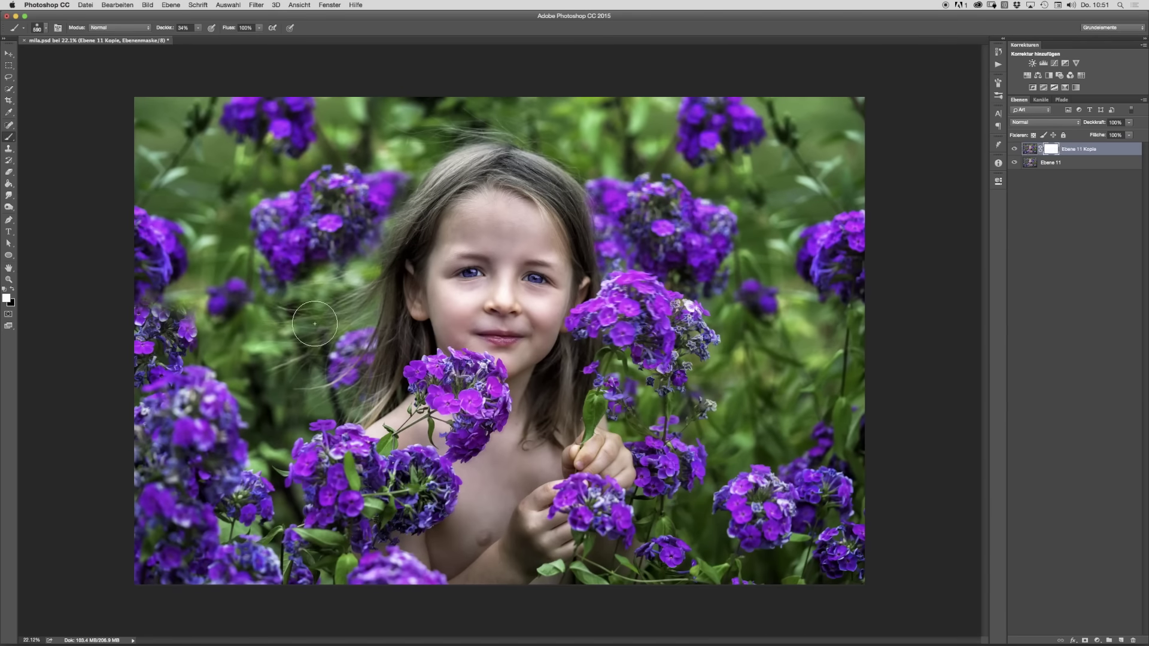
pyautogui.moveTo(497, 356); pyautogui.dragTo(536, 356)
pyautogui.press('x')
pyautogui.click(198, 27)
pyautogui.moveTo(223, 39); pyautogui.dragTo(222, 39)
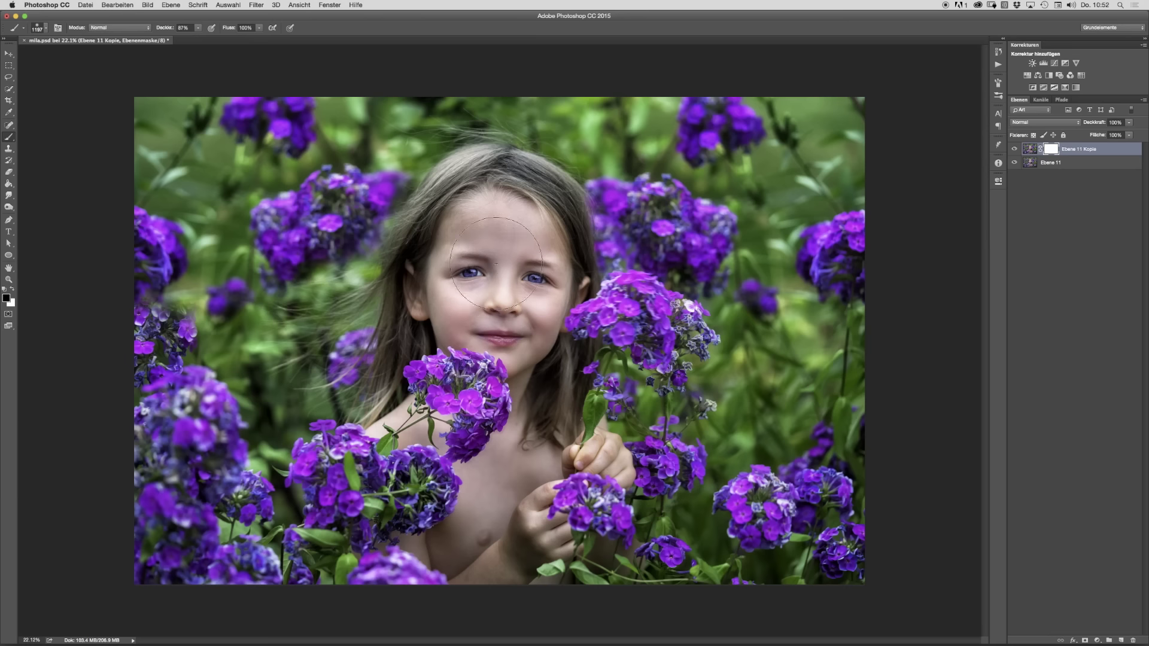
pyautogui.moveTo(509, 325)
pyautogui.mouseDown()
pyautogui.moveTo(473, 456)
pyautogui.moveTo(478, 526)
pyautogui.moveTo(517, 505)
pyautogui.moveTo(521, 485)
pyautogui.moveTo(510, 485)
pyautogui.moveTo(566, 497)
pyautogui.moveTo(593, 461)
pyautogui.mouseUp()
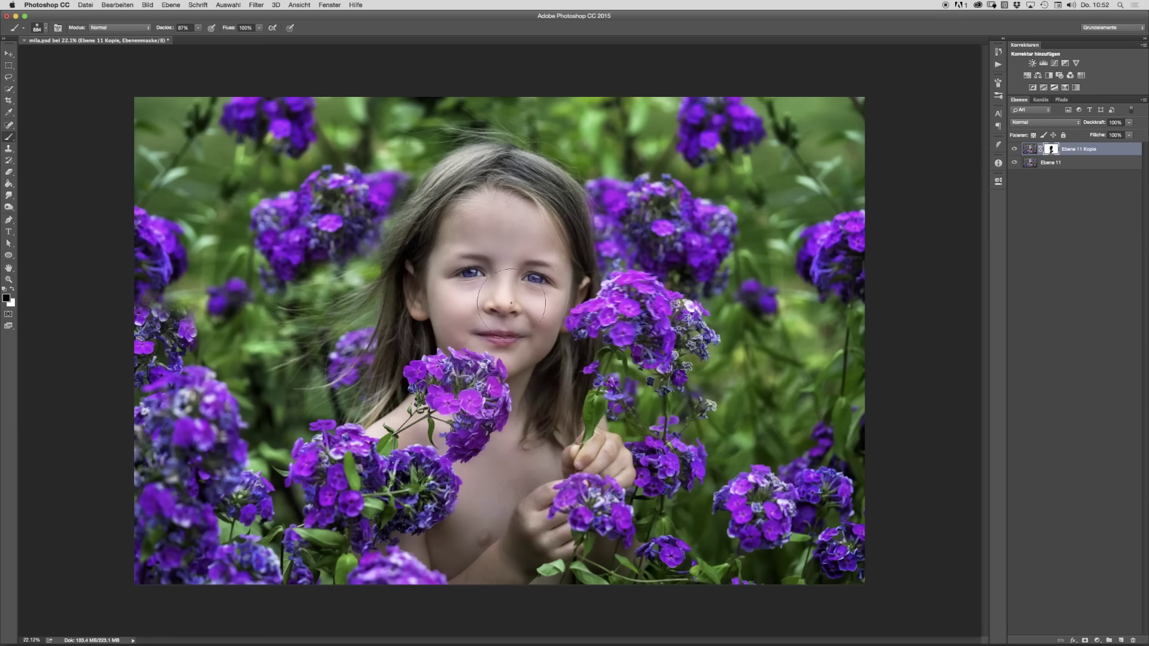
pyautogui.moveTo(503, 290); pyautogui.dragTo(487, 291)
# Step: Compare the masked Tonal Contrast layer with the original and touch up its mask around the girl's chest and the flowers she holds
pyautogui.click(1014, 150)
pyautogui.click(1014, 149)
pyautogui.click(1014, 150)
pyautogui.click(1014, 149)
pyautogui.moveTo(473, 503); pyautogui.dragTo(414, 516)
pyautogui.moveTo(589, 383); pyautogui.dragTo(699, 344)
# Step: Check the image with and without the Tonal Contrast layer and reduce that layer's opacity to 84%
pyautogui.click(1014, 150)
pyautogui.click(1015, 149)
pyautogui.click(1014, 150)
pyautogui.click(1014, 150)
pyautogui.click(1014, 150)
pyautogui.click(1014, 151)
pyautogui.click(1128, 124)
pyautogui.moveTo(1124, 134); pyautogui.dragTo(1123, 133)
pyautogui.moveTo(659, 486); pyautogui.dragTo(490, 520)
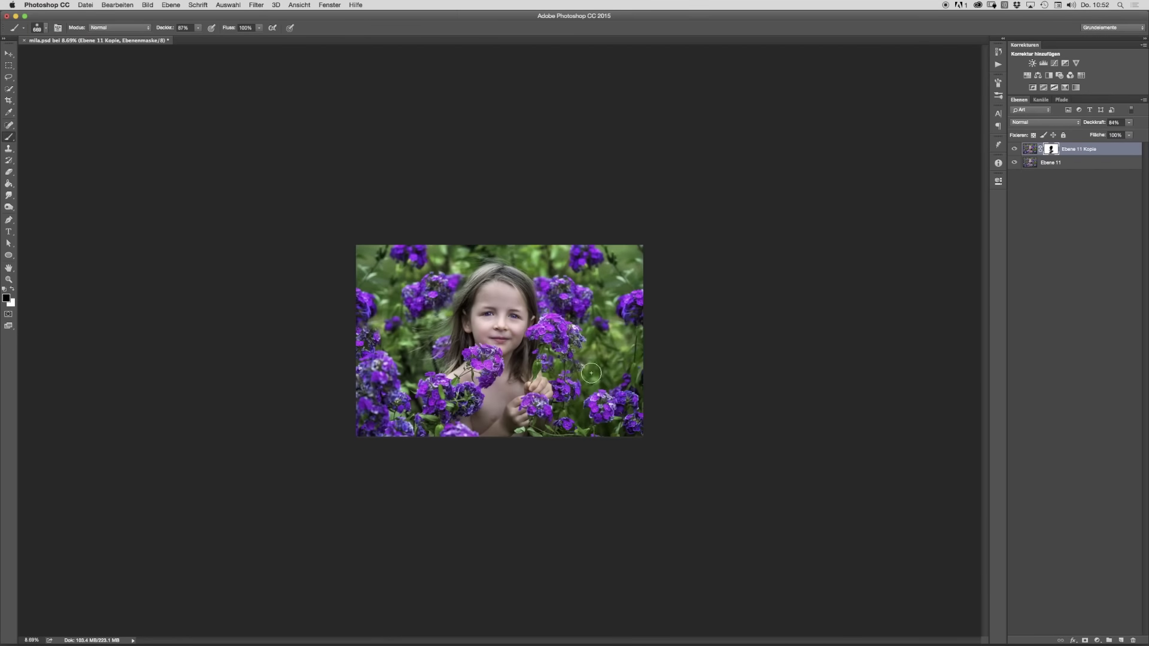
# Step: Merge the visible image into a new layer, delete the two Ebene 11 layers beneath, and save the file
pyautogui.scroll(4, 592, 373)
pyautogui.press('x')
pyautogui.press('super+alt+shift+e')
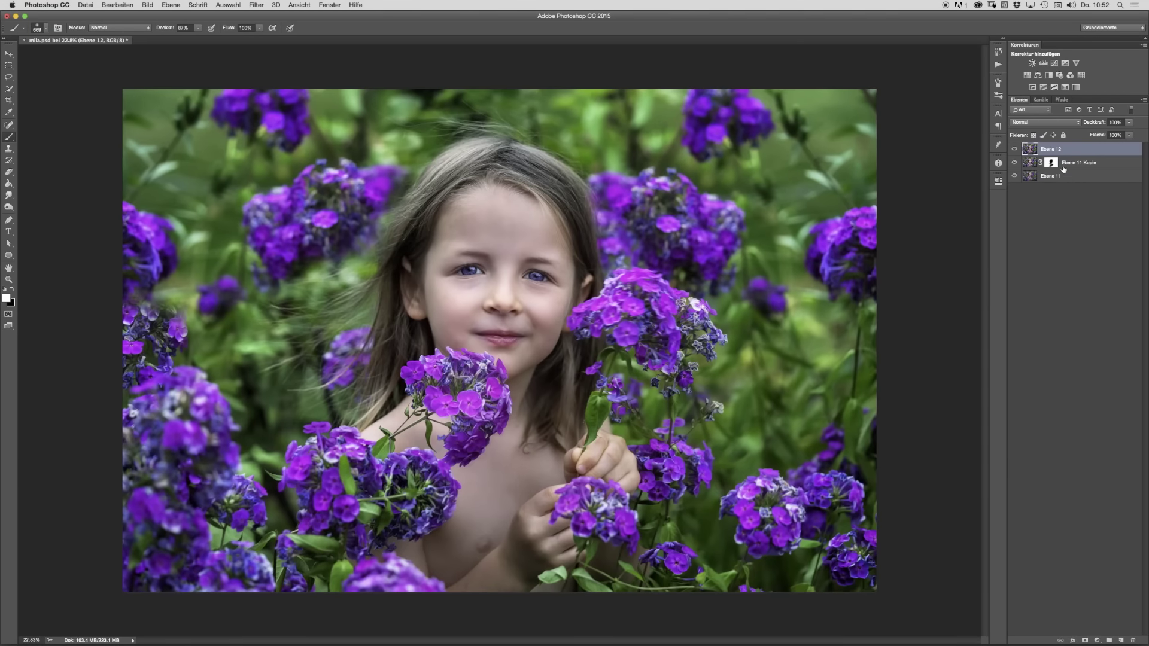
pyautogui.click(1075, 164)
pyautogui.press('Delete')
pyautogui.press('Delete')
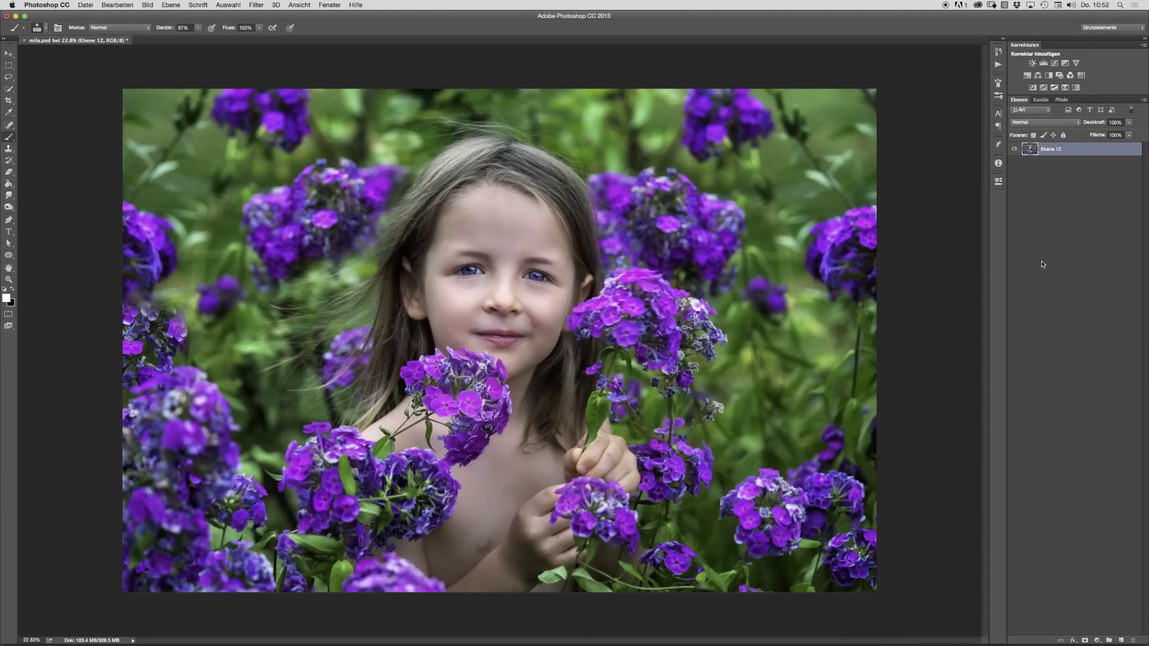
pyautogui.press('super+s')
# Step: Duplicate the merged layer and apply a Gaussian Blur with a radius of 8.7 pixels to the copy
pyautogui.hotkey('ctrl', 'j')
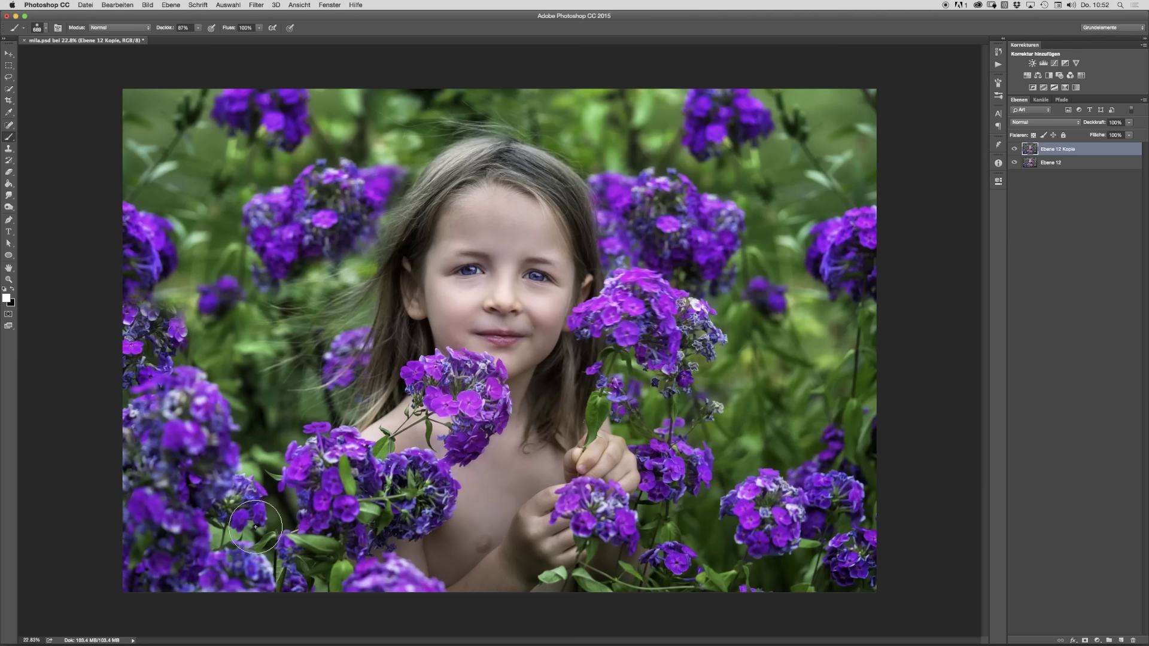
pyautogui.click(257, 5)
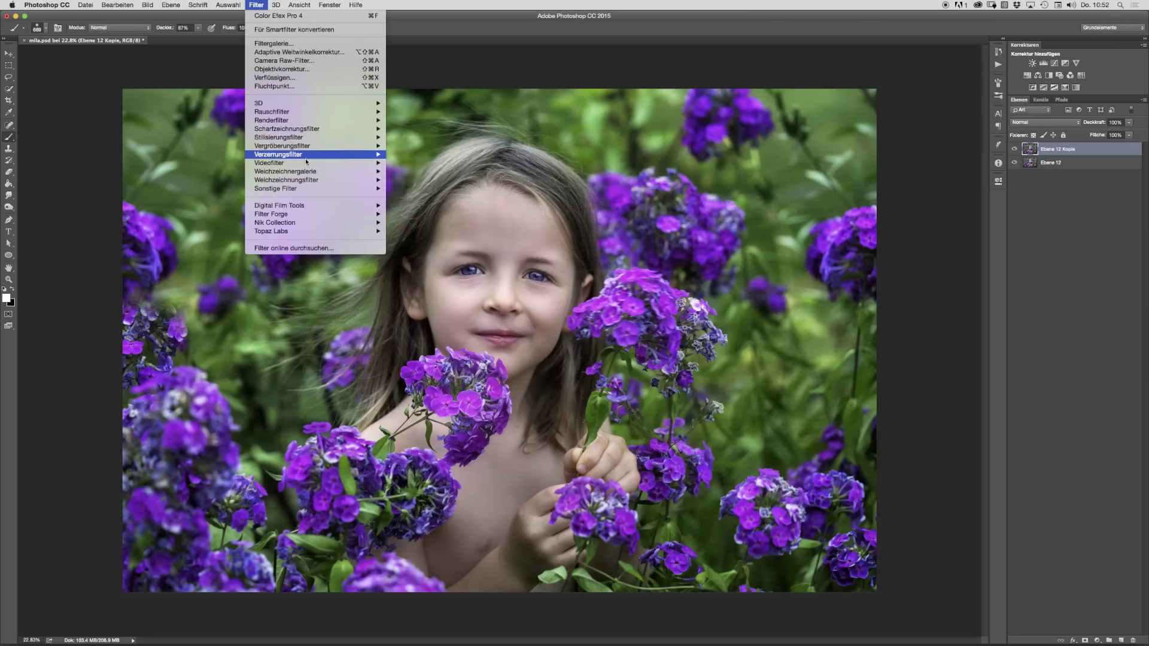
pyautogui.moveTo(315, 181)
pyautogui.click(436, 213)
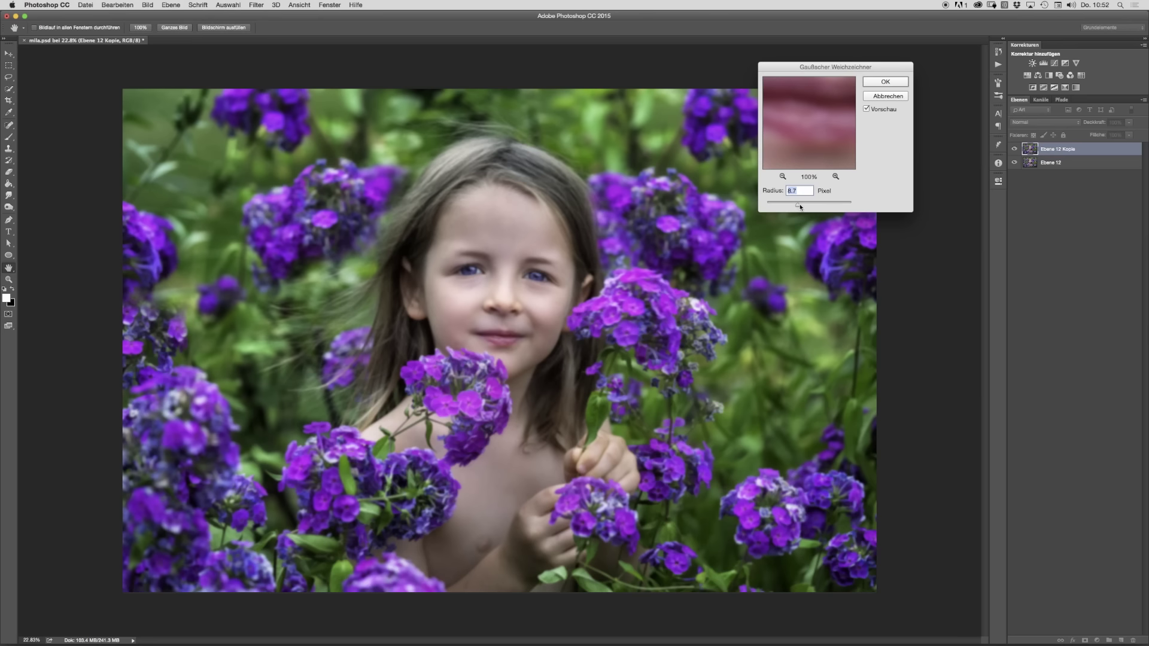
pyautogui.click(886, 82)
pyautogui.press('b')
pyautogui.press('d')
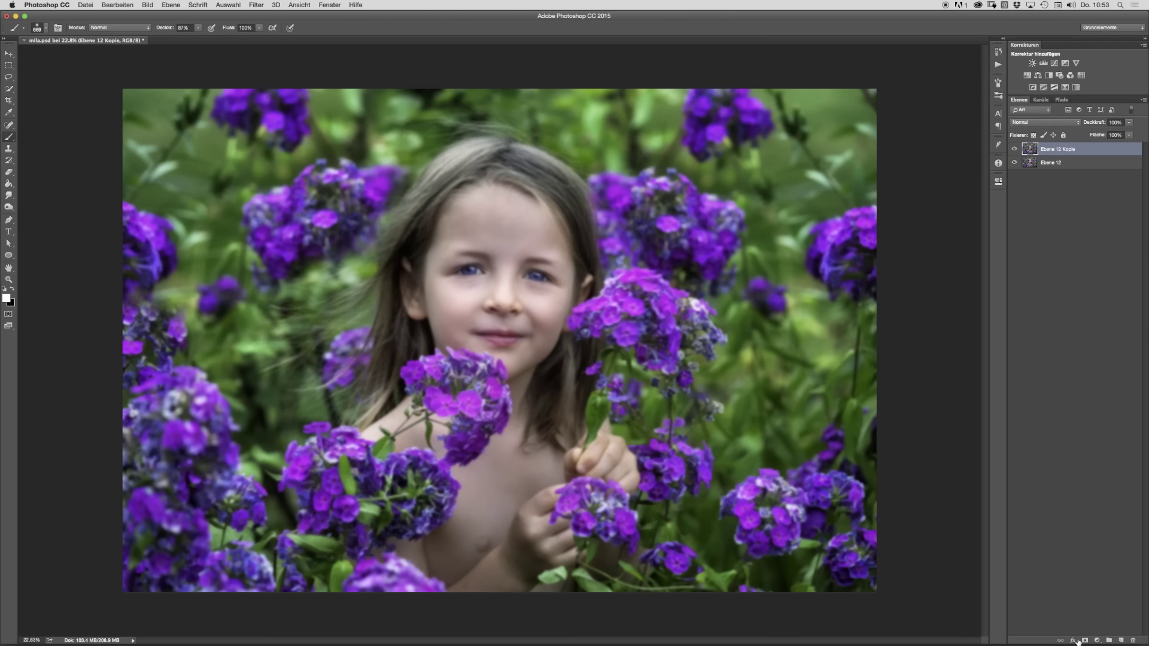
# Step: Add a black mask to the blurred layer and reveal the blur on the flowers at the image's left edge with a white brush
pyautogui.click(1085, 640)
pyautogui.doubleClick(1050, 154)
pyautogui.click(949, 311)
pyautogui.click(998, 180)
pyautogui.press('x')
pyautogui.moveTo(135, 345); pyautogui.dragTo(147, 344)
pyautogui.moveTo(166, 338)
pyautogui.mouseDown()
pyautogui.moveTo(128, 356)
pyautogui.moveTo(161, 336)
pyautogui.mouseUp()
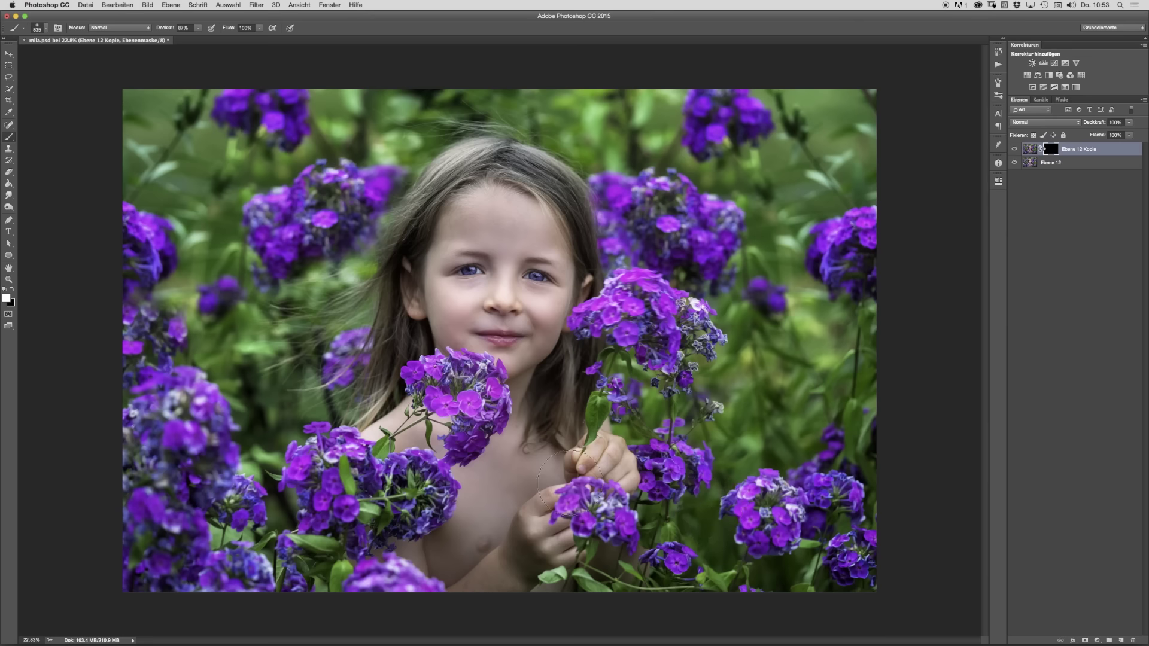
# Step: Merge the partly blurred image into a new layer and delete the two Ebene 12 layers beneath
pyautogui.press('super+alt+shift+e')
pyautogui.click(1074, 166)
pyautogui.press('Delete')
pyautogui.press('Delete')
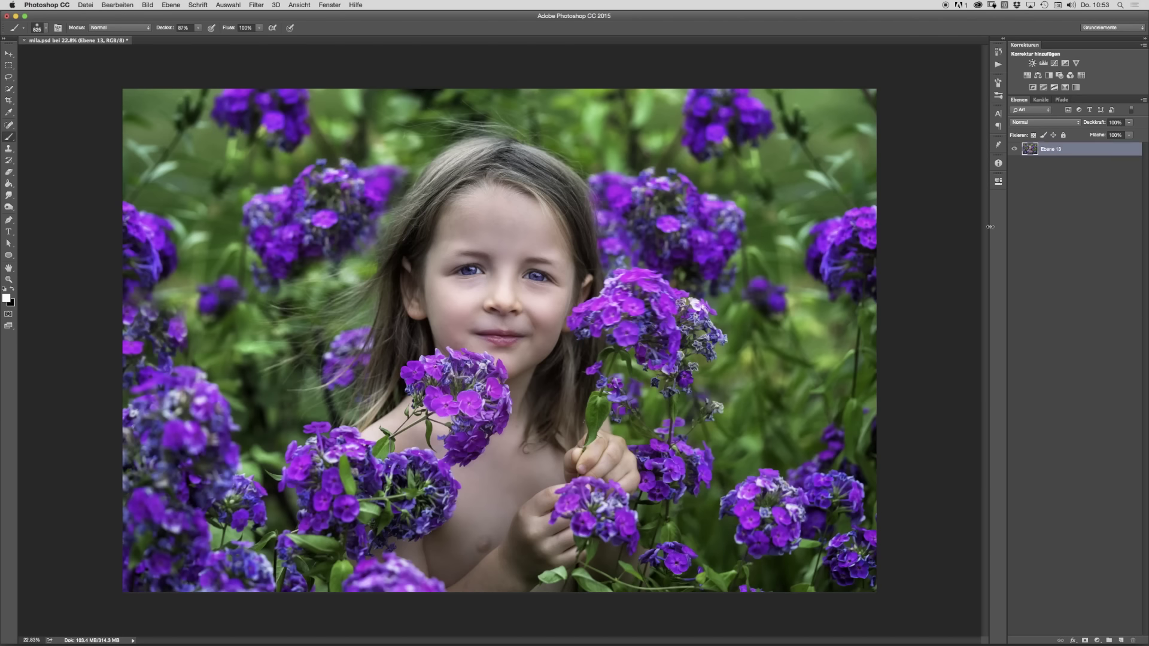
pyautogui.press('super+minus')
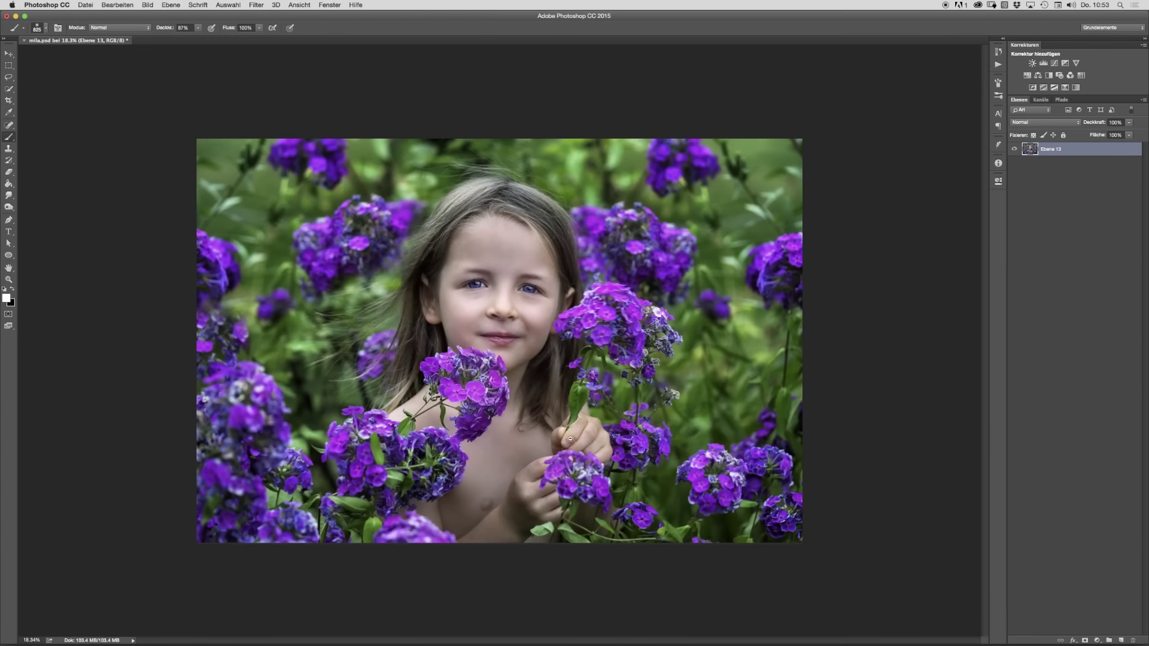
pyautogui.press('super+plus')
# Step: Create a blank document with the default settings and return to the mila.psd portrait
pyautogui.click(85, 5)
pyautogui.click(105, 18)
pyautogui.press('Return')
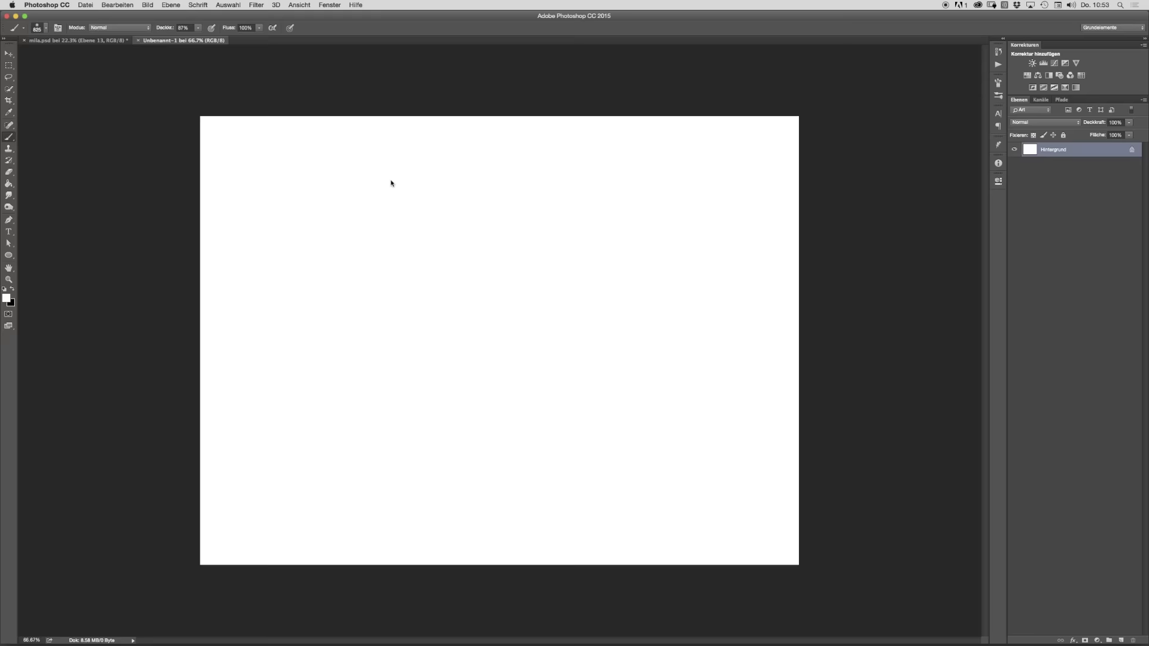
pyautogui.click(78, 40)
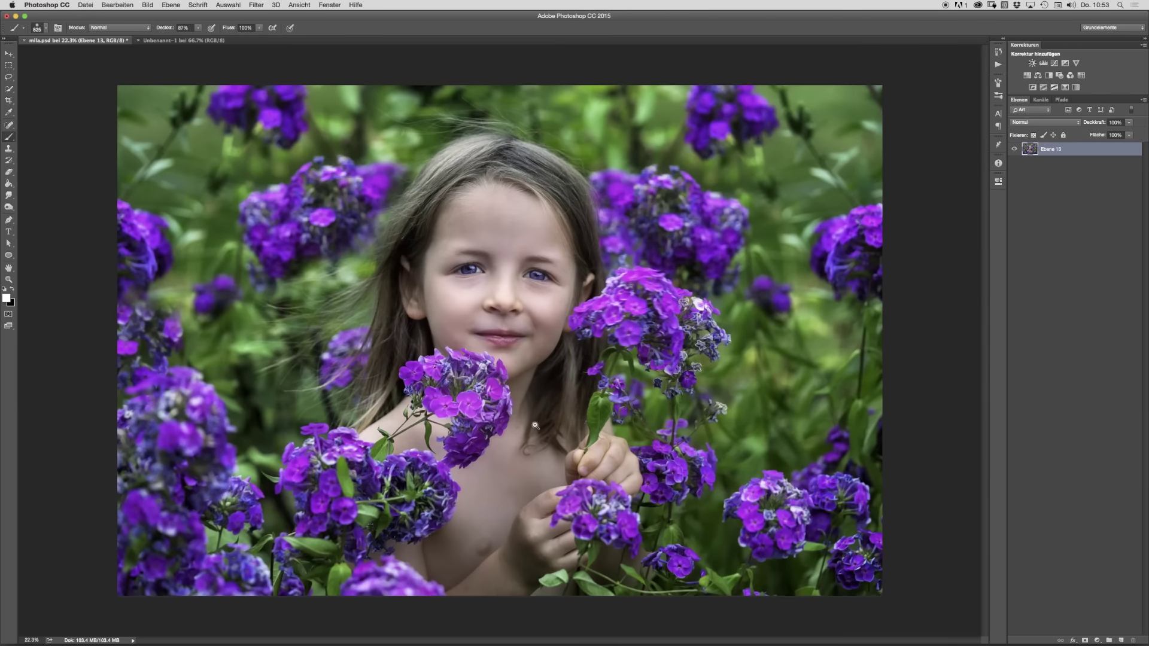
# Step: Duplicate the Ebene 13 layer and apply the Color Efex Pro 4 Cross Processing filter with method B02 to the copy
pyautogui.scroll(1, 535, 425)
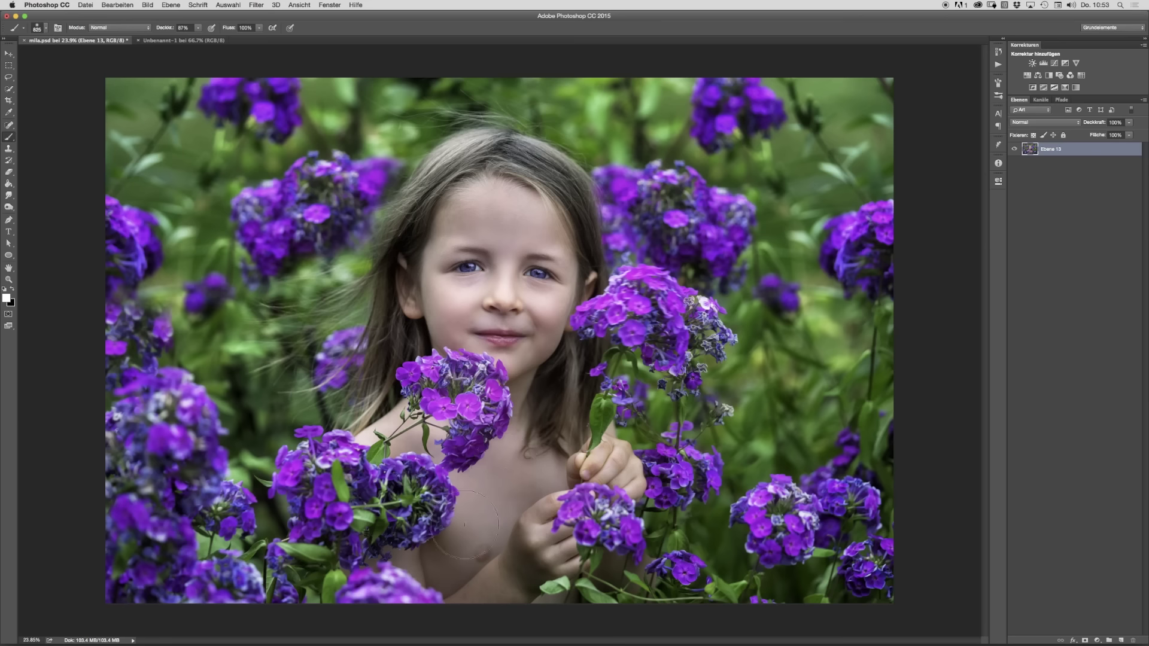
pyautogui.press('super+j')
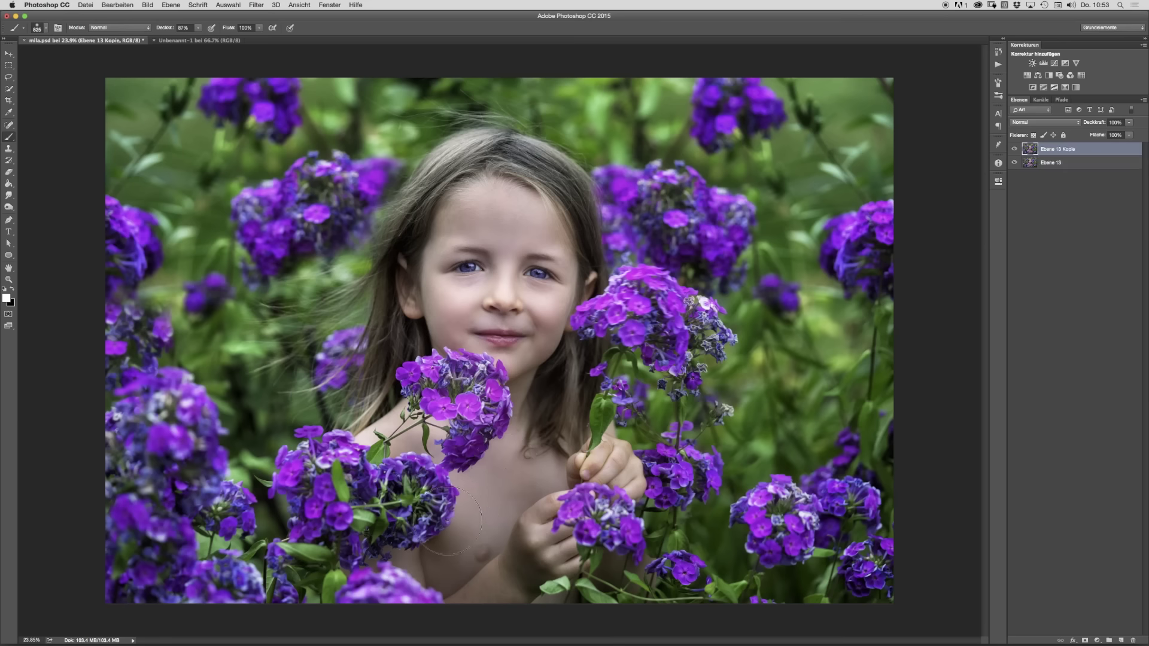
pyautogui.click(256, 5)
pyautogui.moveTo(359, 222)
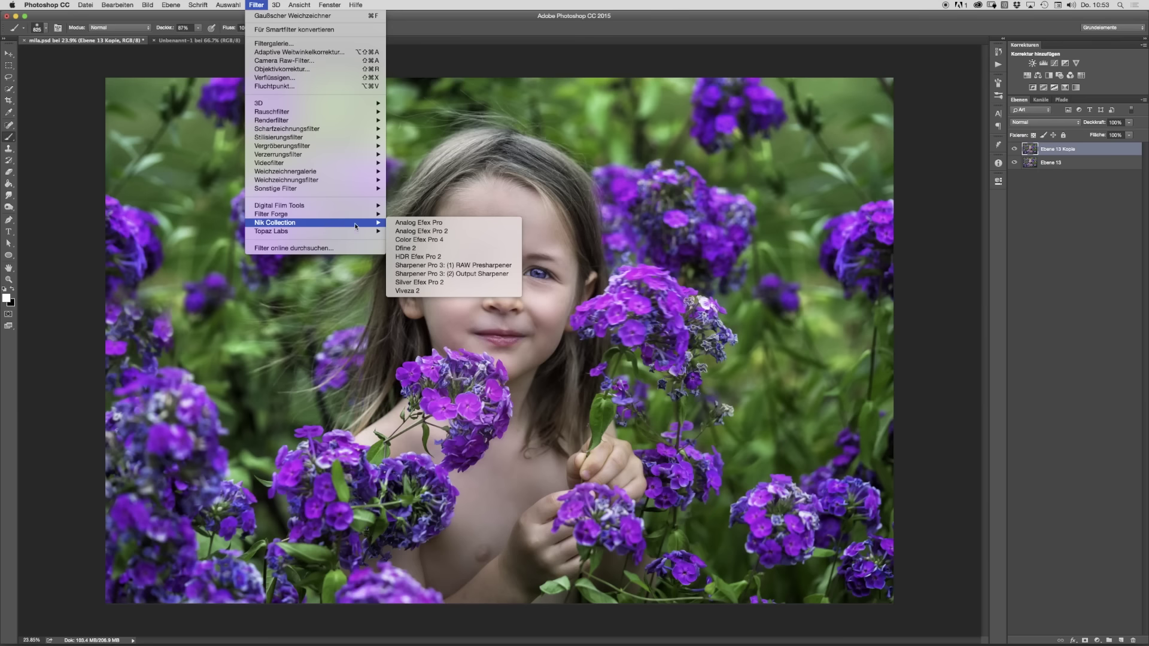
pyautogui.click(440, 240)
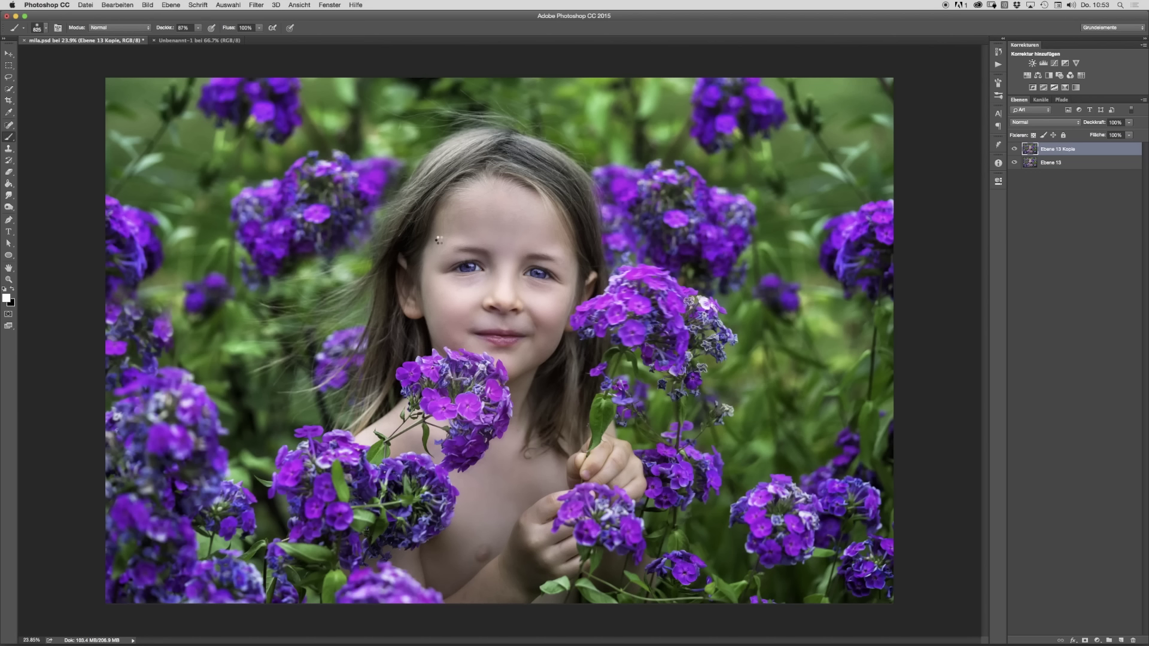
pyautogui.hotkey('ctrl', 'f')
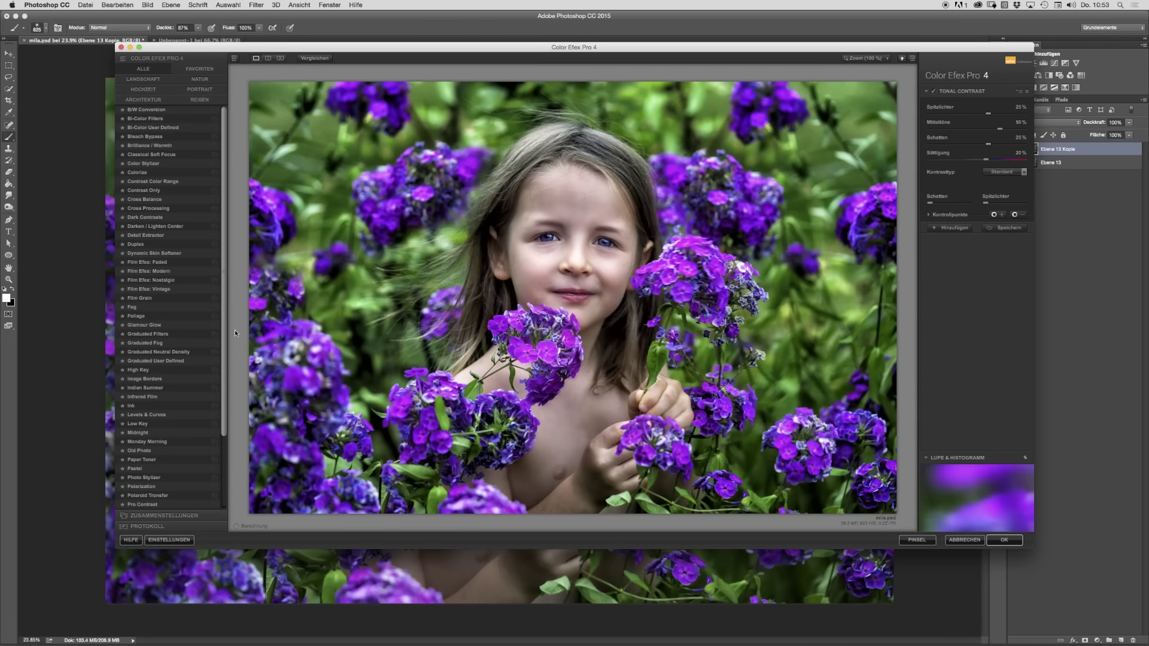
pyautogui.click(160, 210)
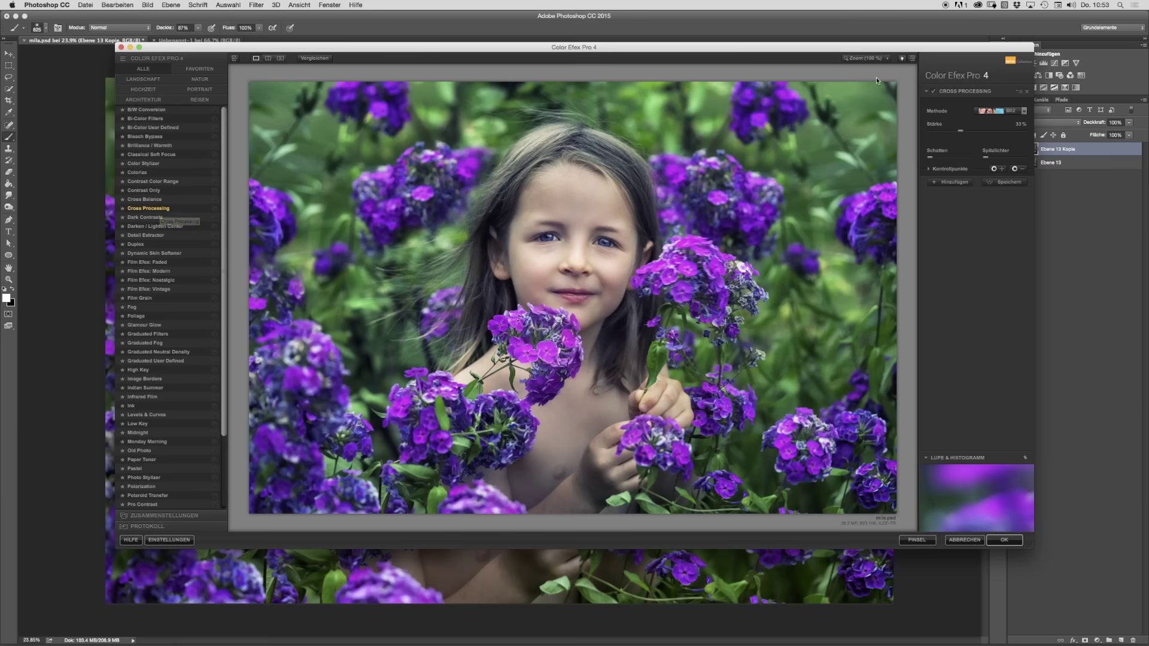
pyautogui.click(993, 110)
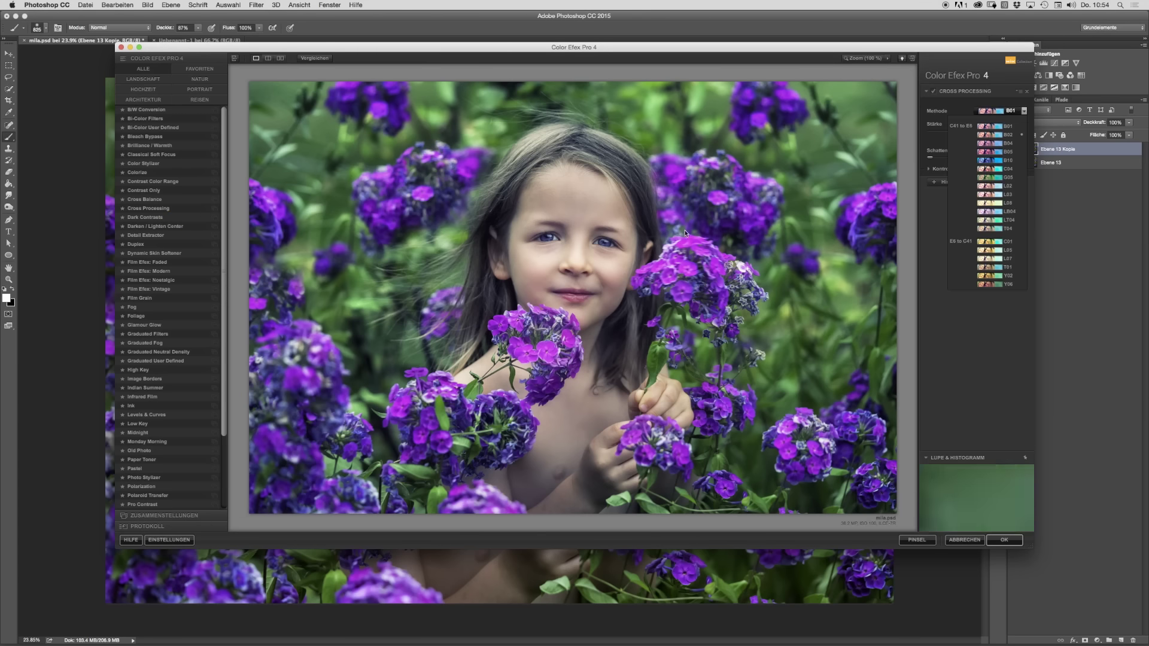
pyautogui.click(1001, 136)
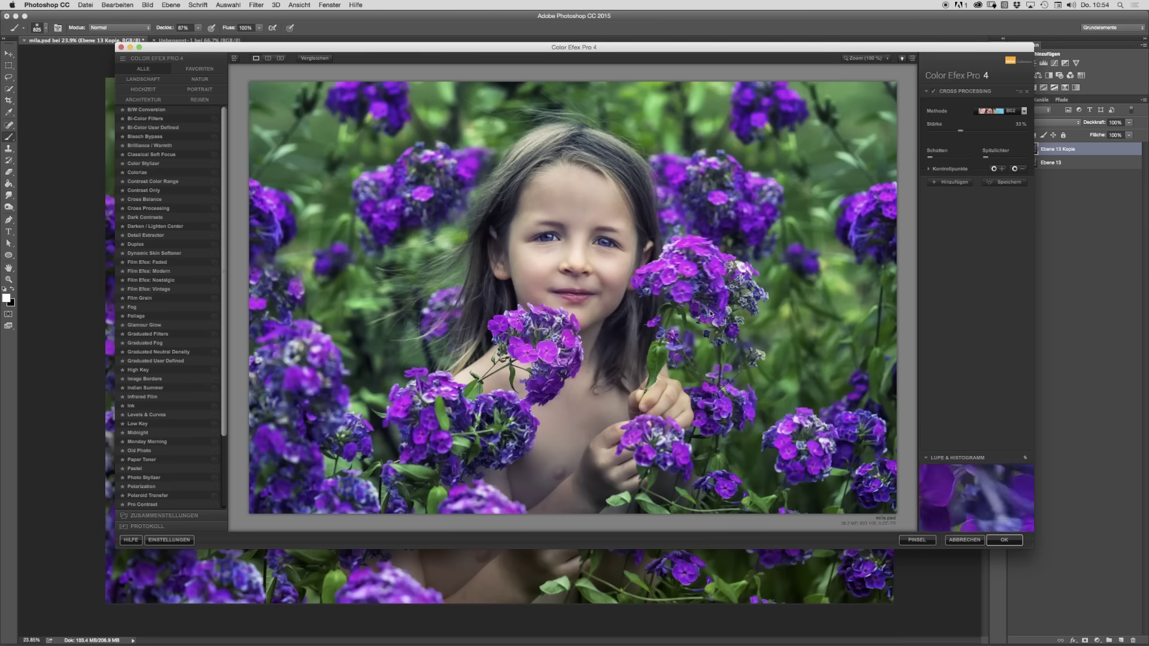
pyautogui.click(1004, 540)
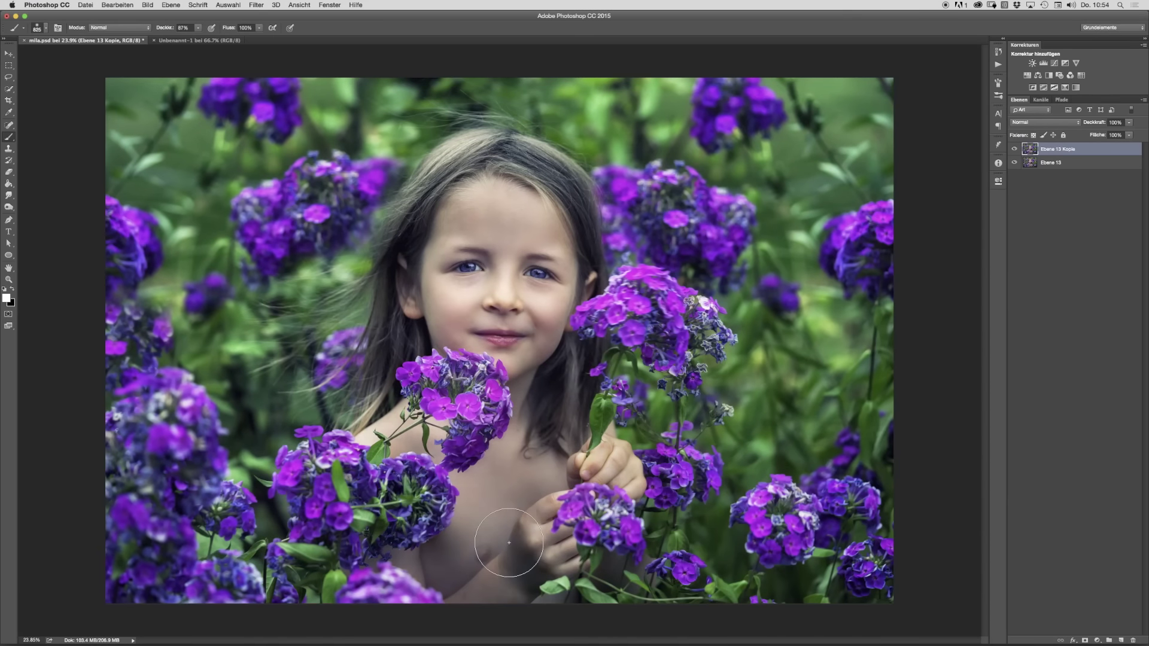
# Step: Compare the portrait with and without the Cross Processing layer
pyautogui.keyDown('alt'); pyautogui.click(491, 502); pyautogui.keyUp('alt')
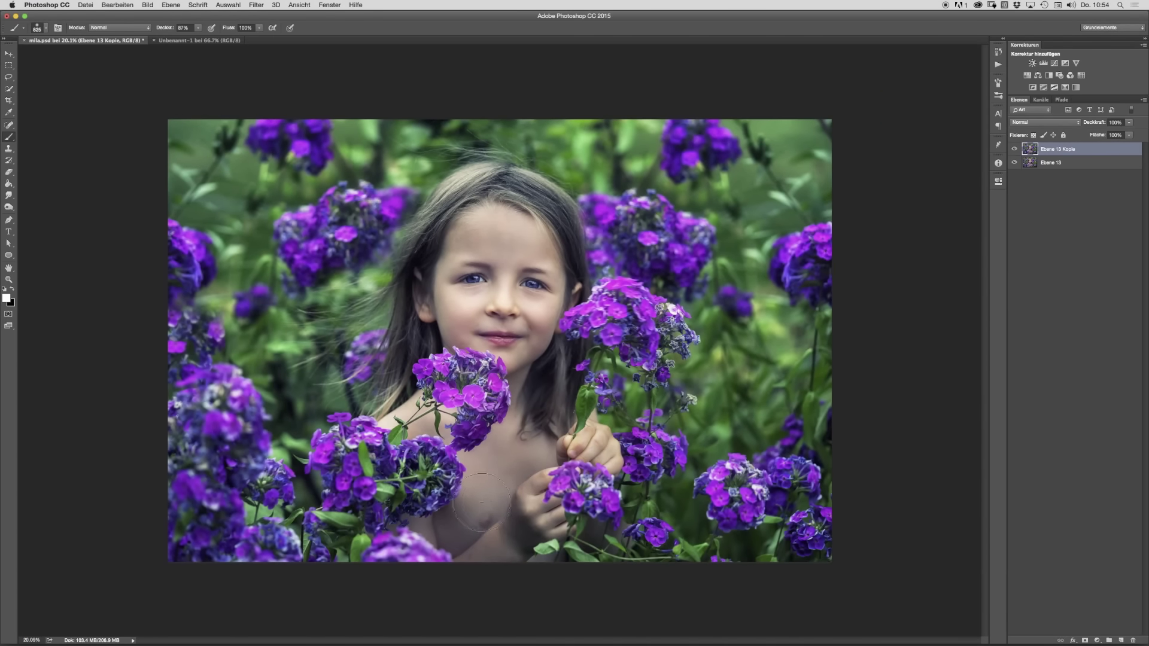
pyautogui.click(1014, 149)
pyautogui.click(1014, 149)
pyautogui.click(1015, 149)
pyautogui.click(1014, 149)
# Step: Add a mask to the Cross Processing layer and soften the effect on the girl's skin with a black brush at 39% opacity
pyautogui.click(1085, 641)
pyautogui.click(197, 27)
pyautogui.moveTo(200, 37); pyautogui.dragTo(178, 37)
pyautogui.keyDown('ctrl'); pyautogui.keyDown('alt'); pyautogui.moveTo(495, 312); pyautogui.dragTo(514, 312); pyautogui.keyUp('alt'); pyautogui.keyUp('ctrl')
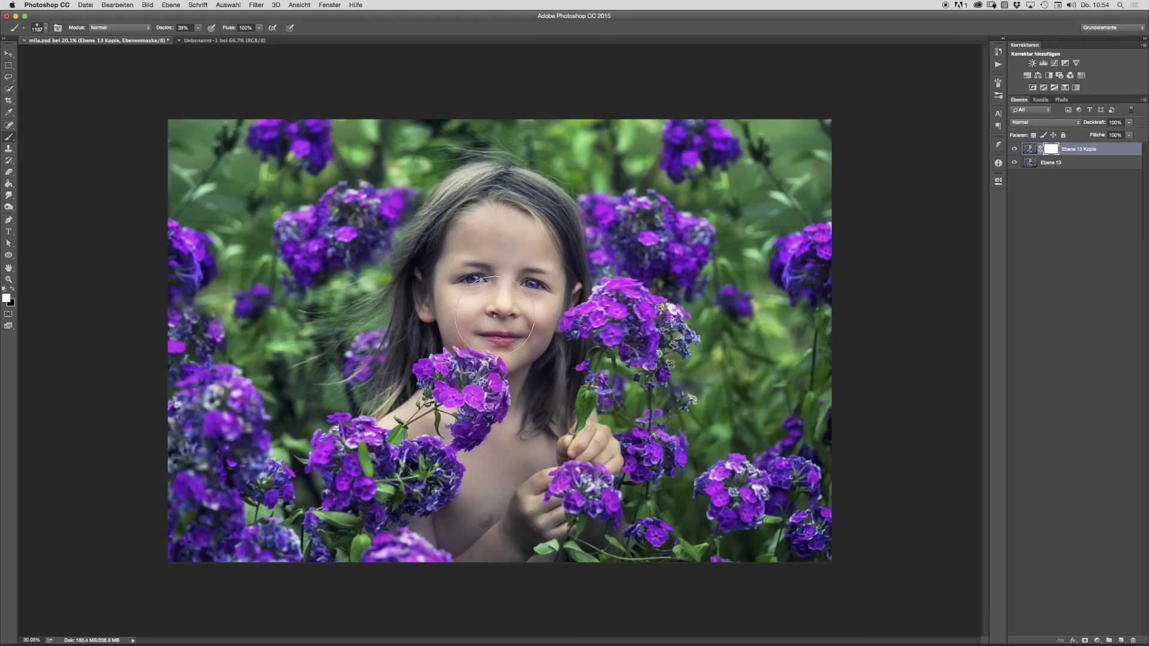
pyautogui.moveTo(521, 471); pyautogui.dragTo(502, 471)
pyautogui.moveTo(576, 441); pyautogui.dragTo(573, 449)
pyautogui.moveTo(506, 324); pyautogui.dragTo(526, 320)
pyautogui.press('x')
pyautogui.moveTo(479, 413)
pyautogui.mouseDown()
pyautogui.moveTo(458, 370)
pyautogui.moveTo(484, 388)
pyautogui.moveTo(443, 385)
pyautogui.mouseUp()
pyautogui.moveTo(484, 490); pyautogui.dragTo(435, 511)
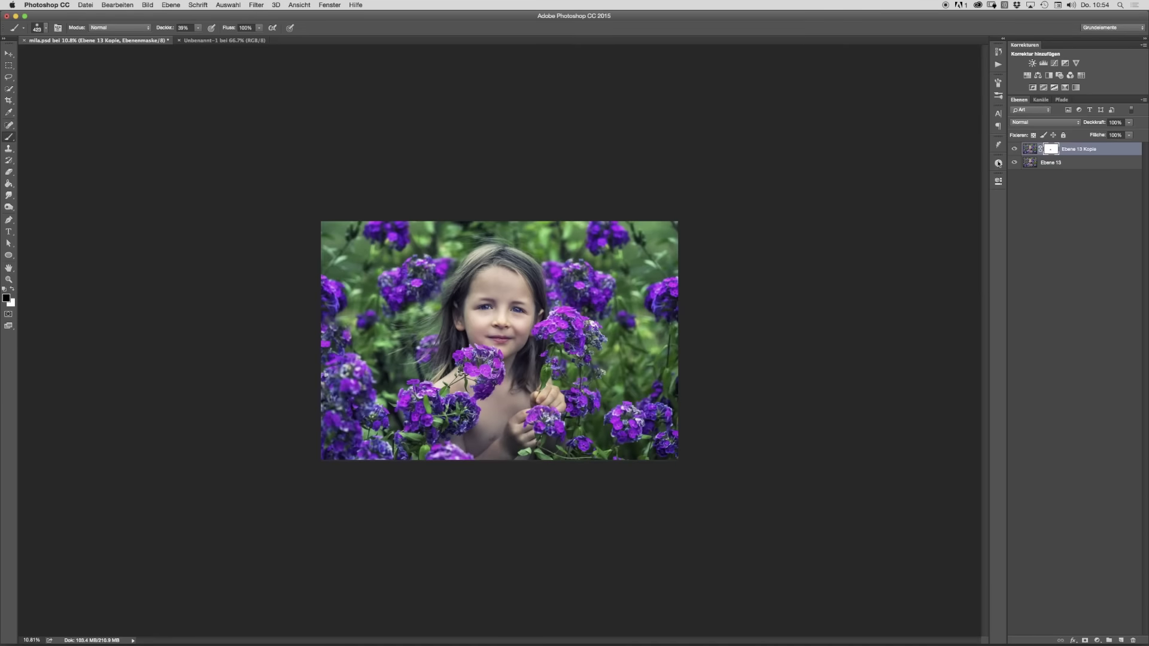
# Step: Add a Hue/Saturation adjustment layer above the Cross Processing copy, adjust its colour, and hide the effect with a black mask
pyautogui.press('super+plus')
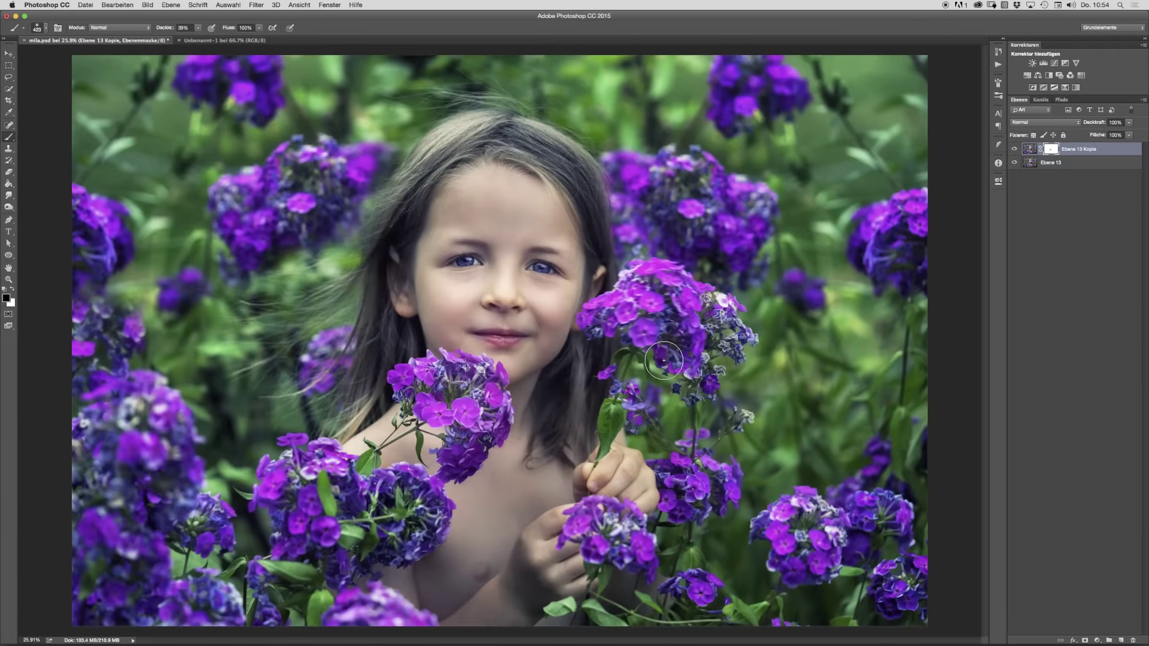
pyautogui.click(1027, 76)
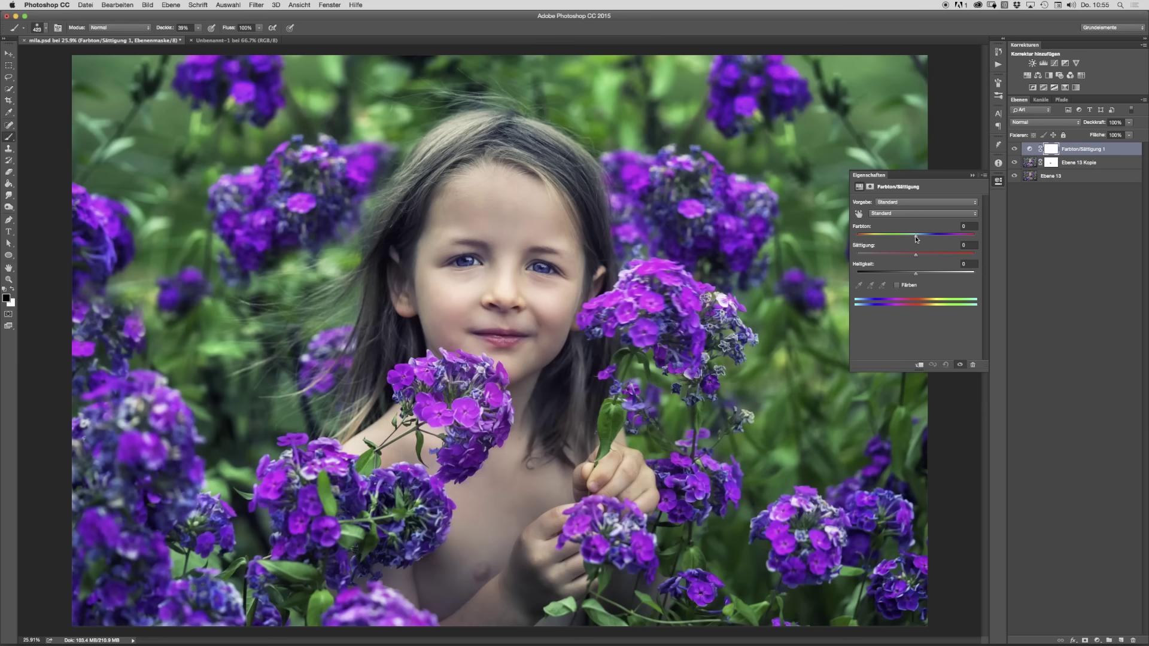
pyautogui.moveTo(916, 238); pyautogui.dragTo(904, 257)
pyautogui.click(946, 364)
pyautogui.click(1049, 152)
pyautogui.click(948, 311)
pyautogui.click(972, 175)
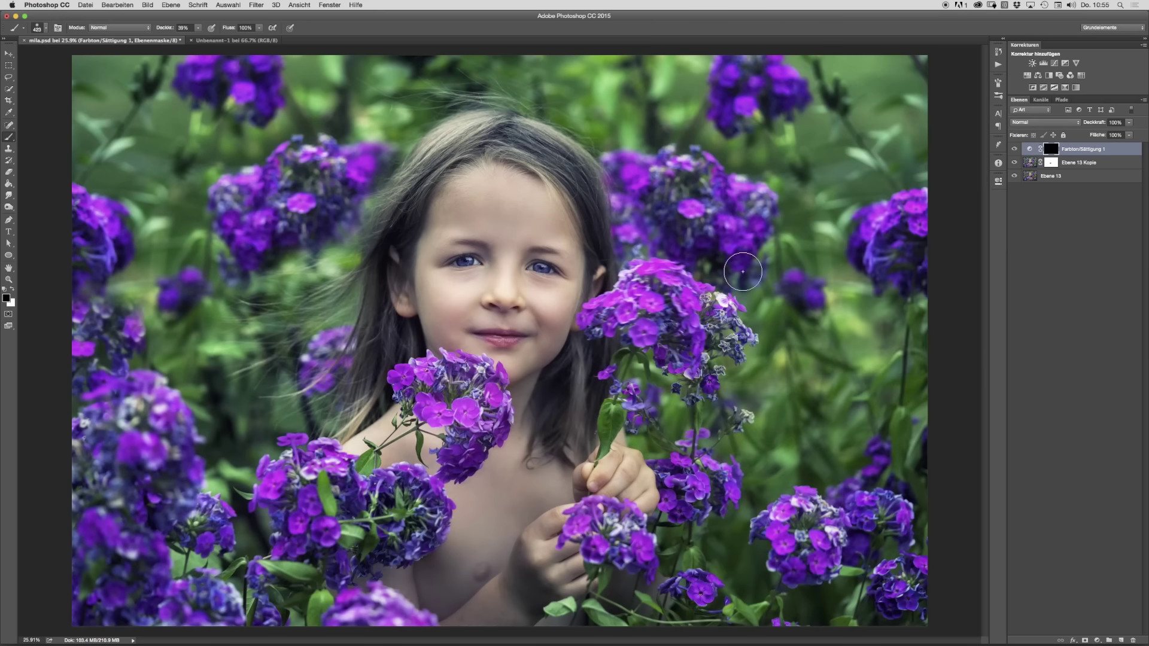
# Step: Paint the Hue/Saturation adjustment onto the girl's hands through the mask with a white brush at 100% opacity
pyautogui.press('x')
pyautogui.click(198, 28)
pyautogui.moveTo(200, 37); pyautogui.dragTo(230, 38)
pyautogui.moveTo(592, 502); pyautogui.dragTo(646, 491)
pyautogui.moveTo(613, 404); pyautogui.dragTo(543, 395)
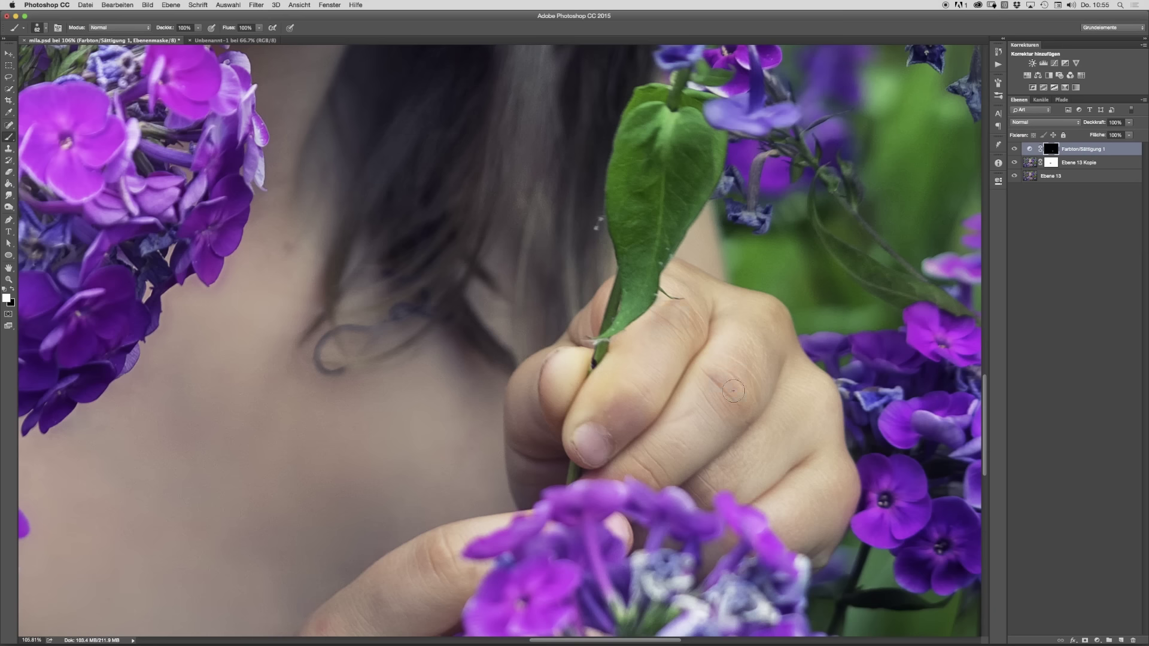
pyautogui.moveTo(681, 415); pyautogui.dragTo(616, 417)
pyautogui.moveTo(688, 424); pyautogui.dragTo(706, 412)
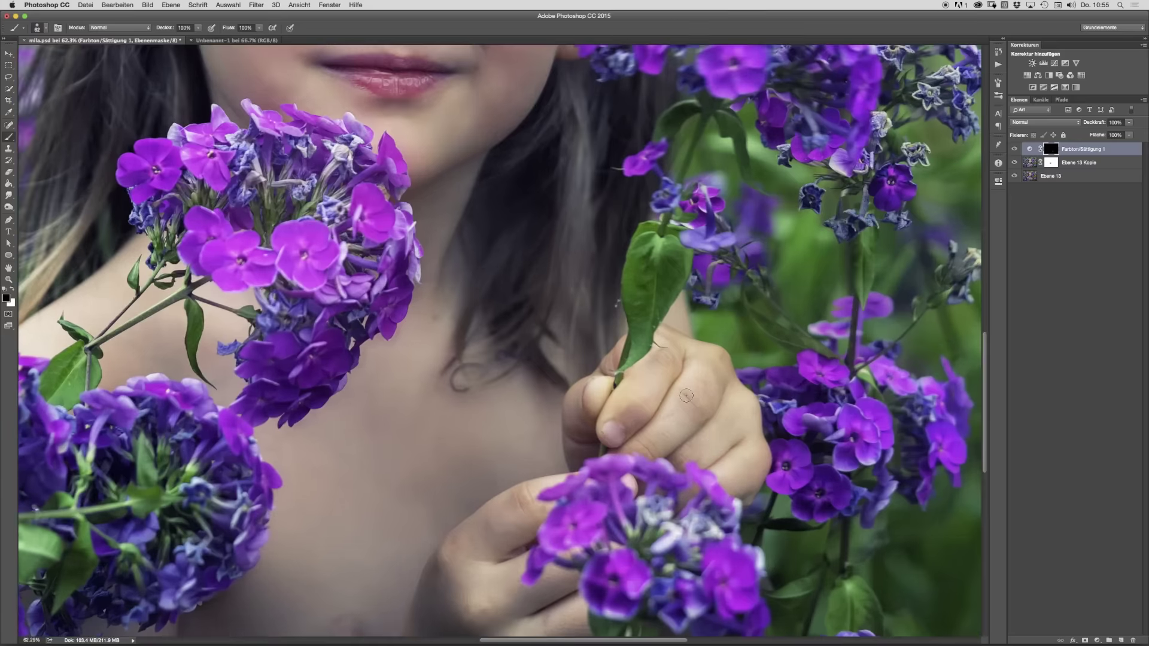
pyautogui.scroll(3, 560, 505)
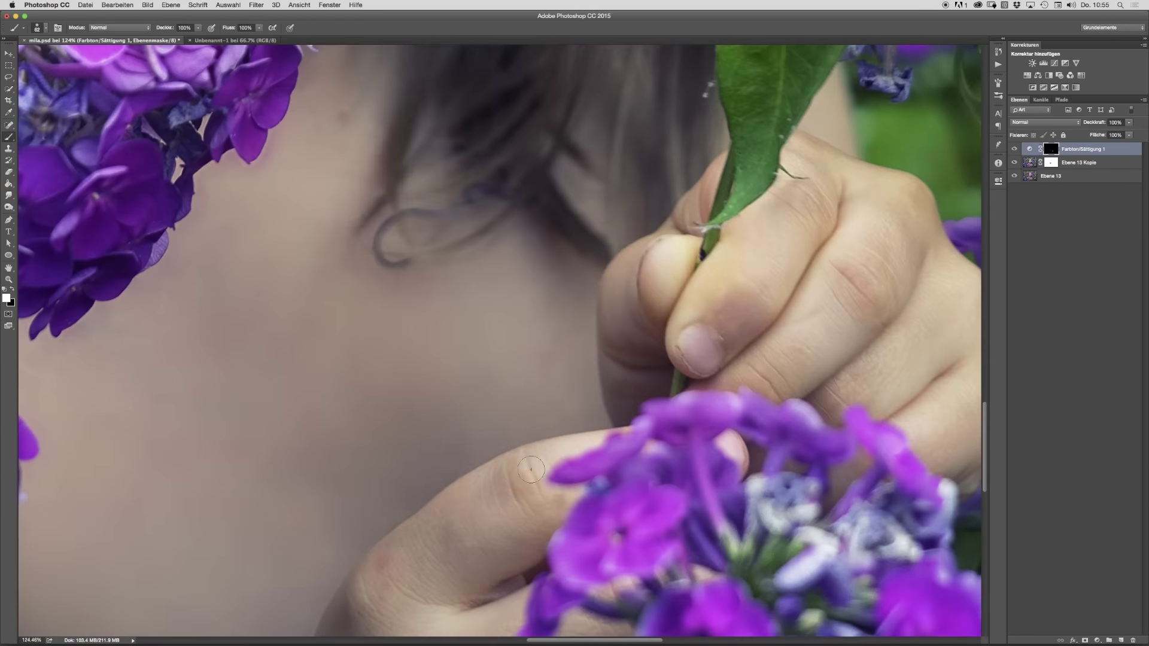
pyautogui.press('super+0')
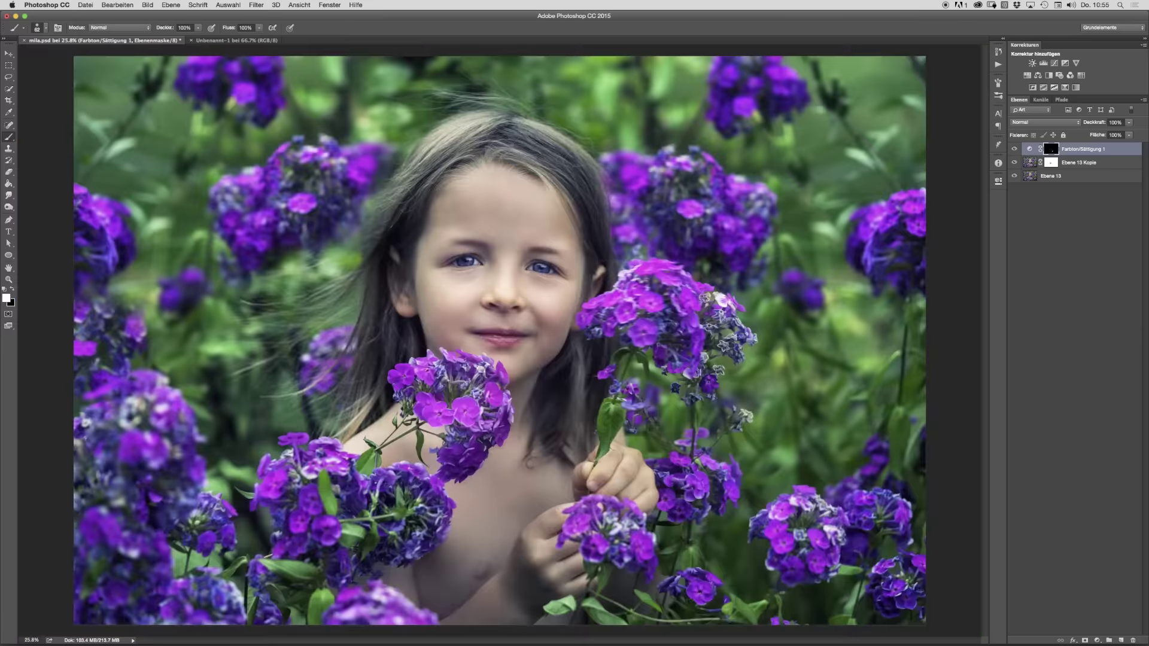
# Step: Refine the Hue/Saturation mask around the fingers holding the stem with a smaller white brush
pyautogui.moveTo(592, 477)
pyautogui.mouseDown()
pyautogui.moveTo(606, 479)
pyautogui.moveTo(566, 463)
pyautogui.mouseUp()
pyautogui.moveTo(622, 373); pyautogui.dragTo(625, 353)
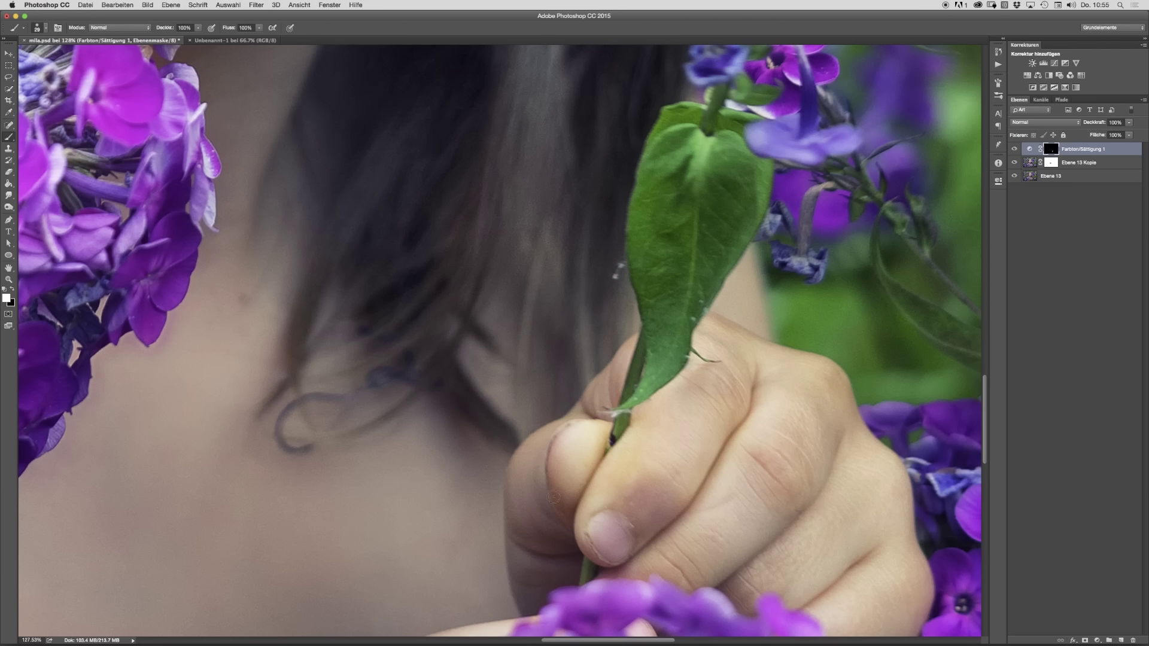
pyautogui.moveTo(688, 458); pyautogui.dragTo(654, 456)
pyautogui.moveTo(604, 405); pyautogui.dragTo(645, 409)
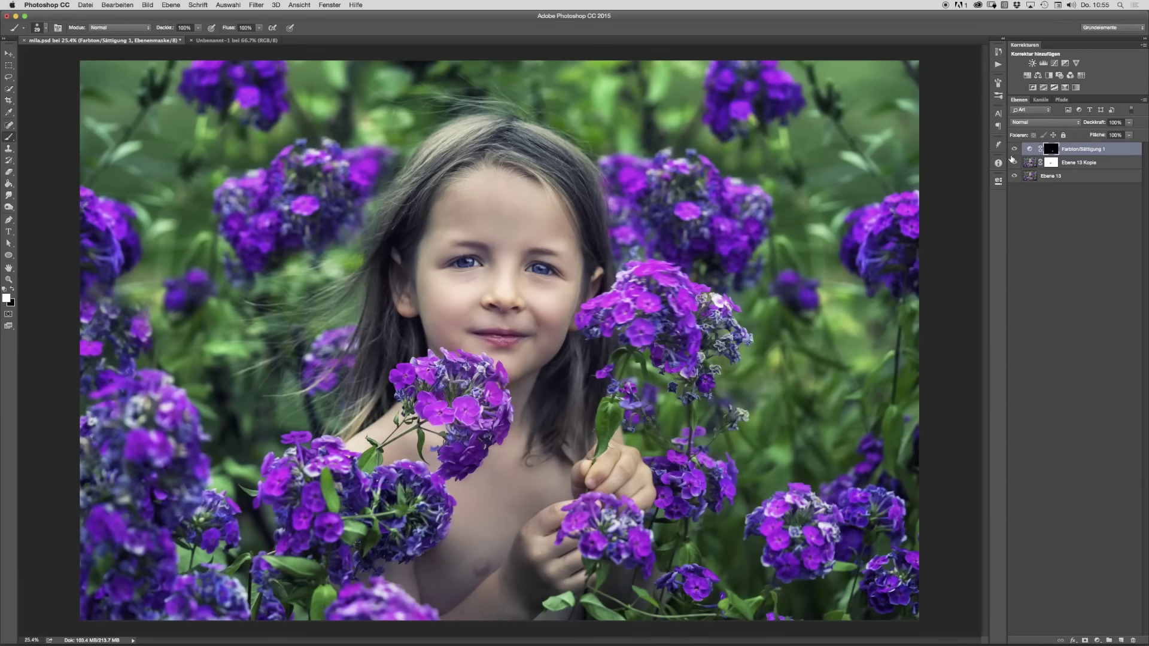
# Step: Check the face up close and stamp all visible layers into a new merged layer on top
pyautogui.scroll(-1, 578, 497)
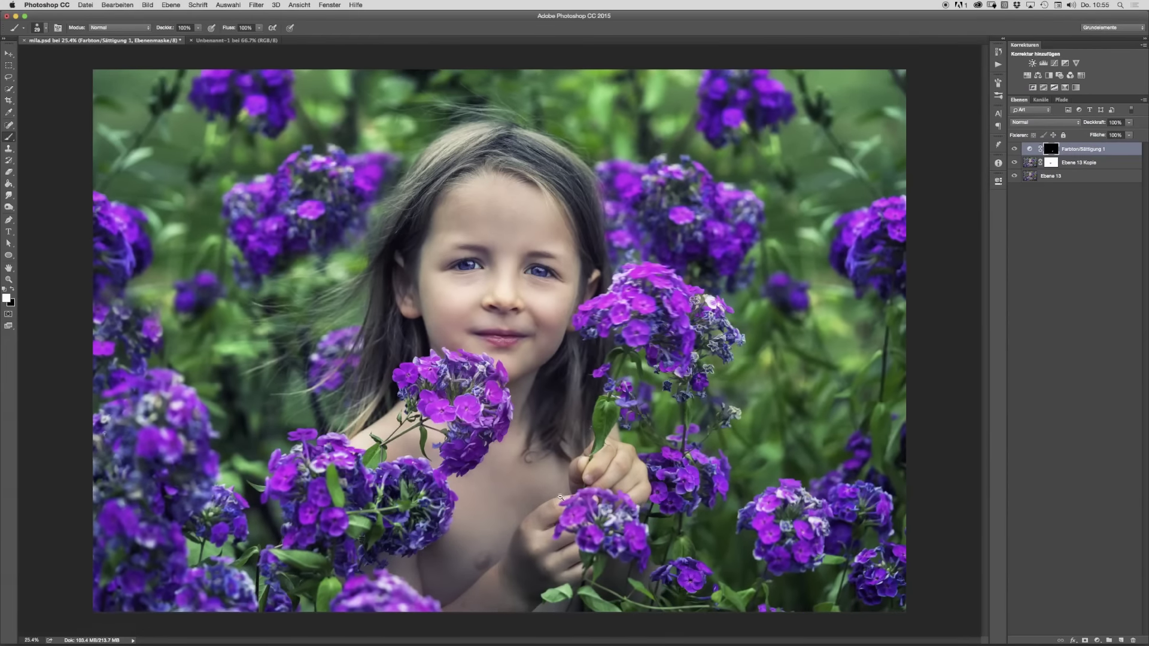
pyautogui.scroll(10, 488, 353)
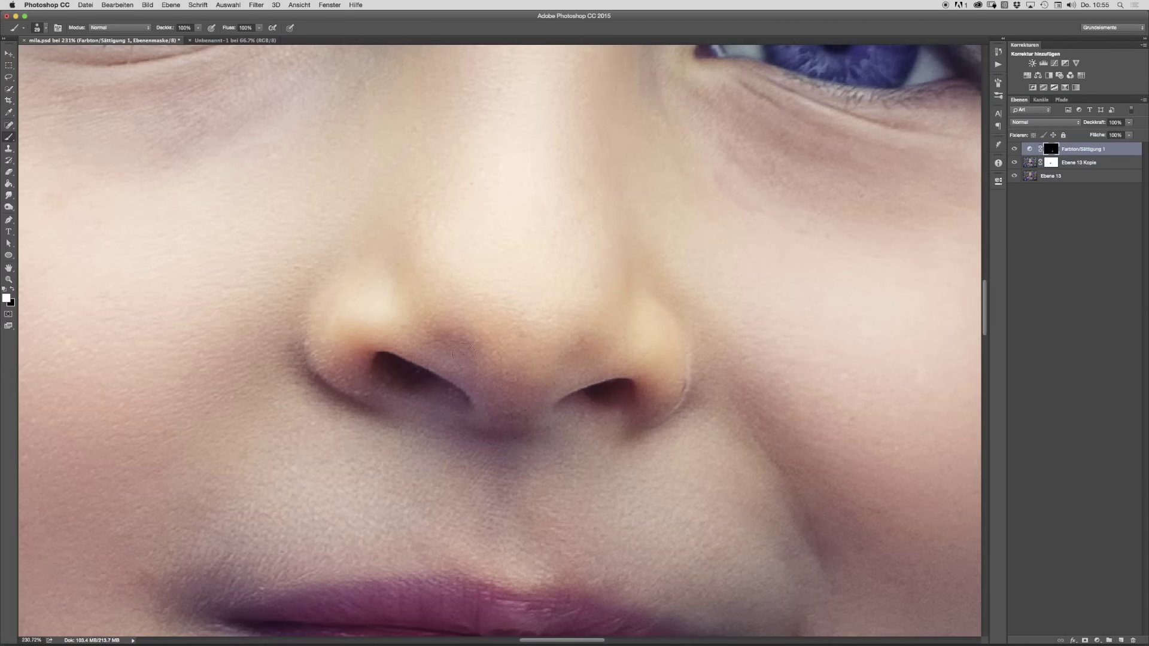
pyautogui.scroll(-10, 503, 452)
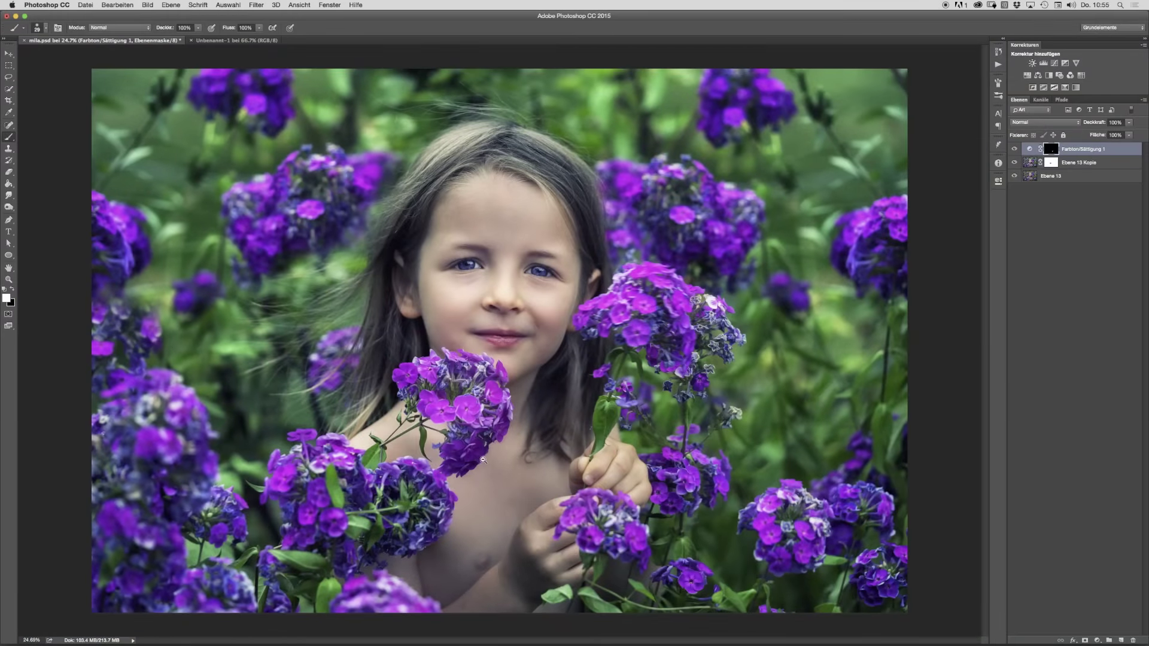
pyautogui.press('super+0')
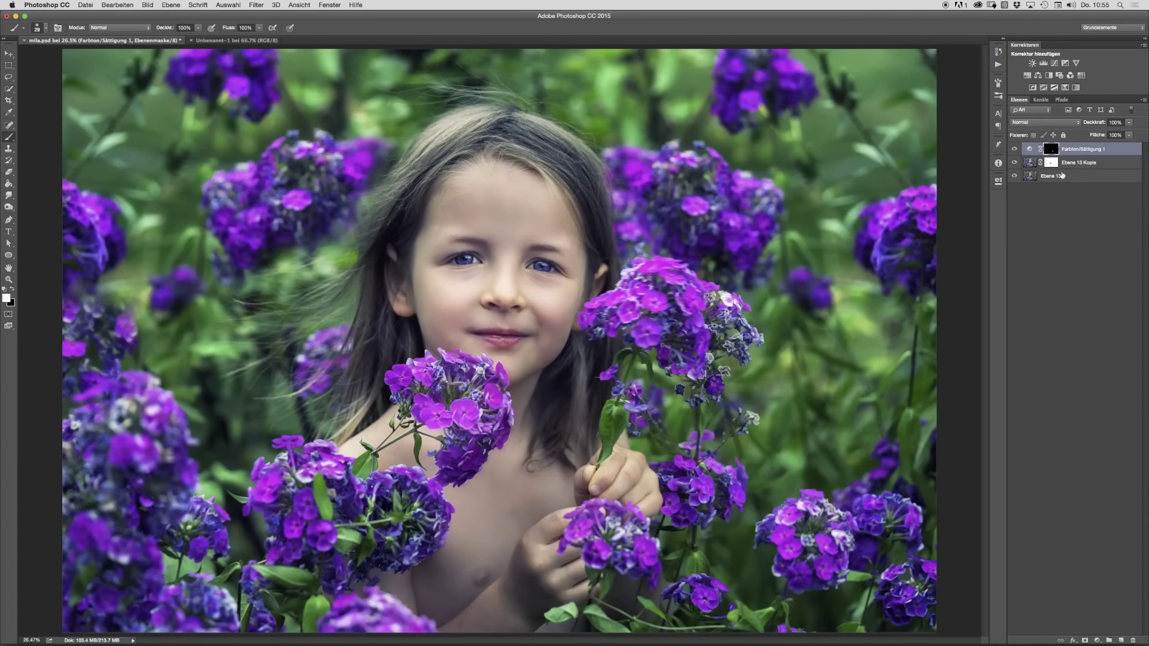
pyautogui.press('super+alt+shift+e')
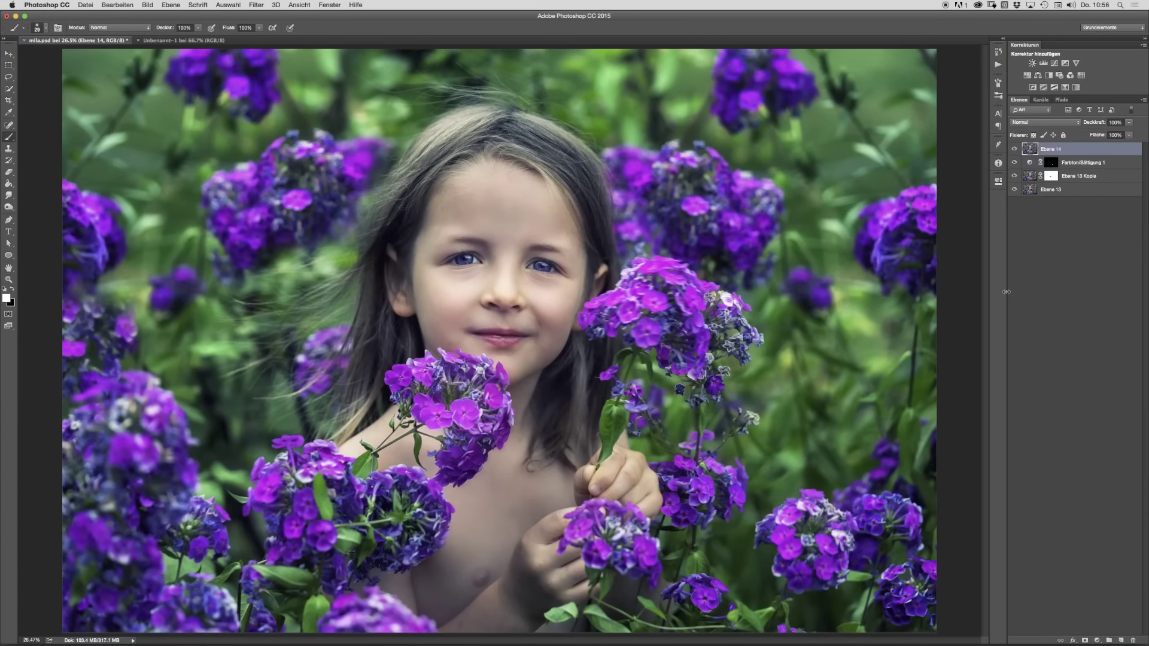